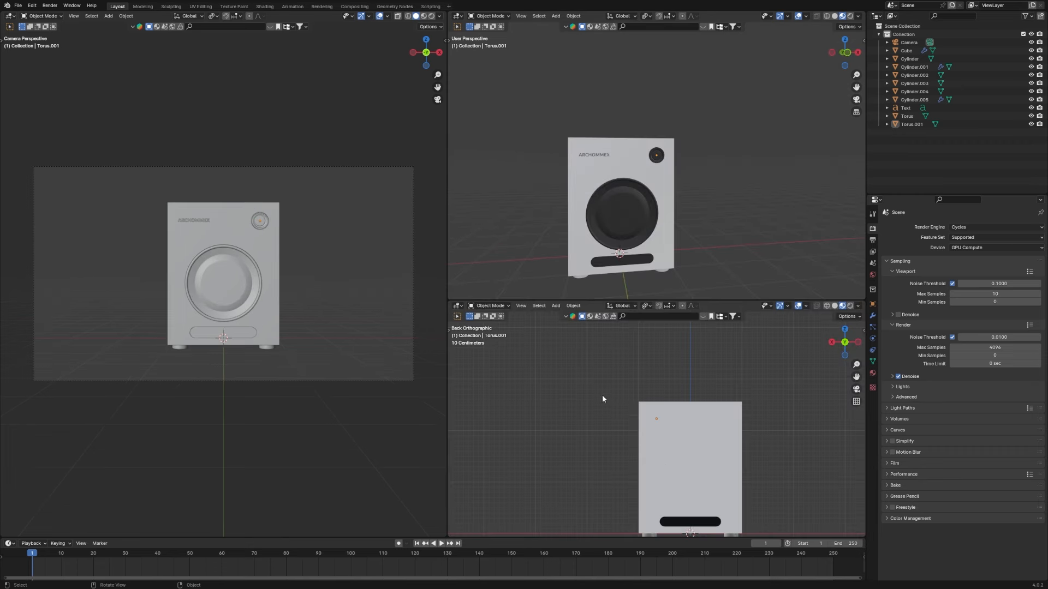
Step: Show the camera view in the lower viewport and switch that area to the Shader Editor
middle_click_drag(603, 399, 720, 425)
key("KP_0")
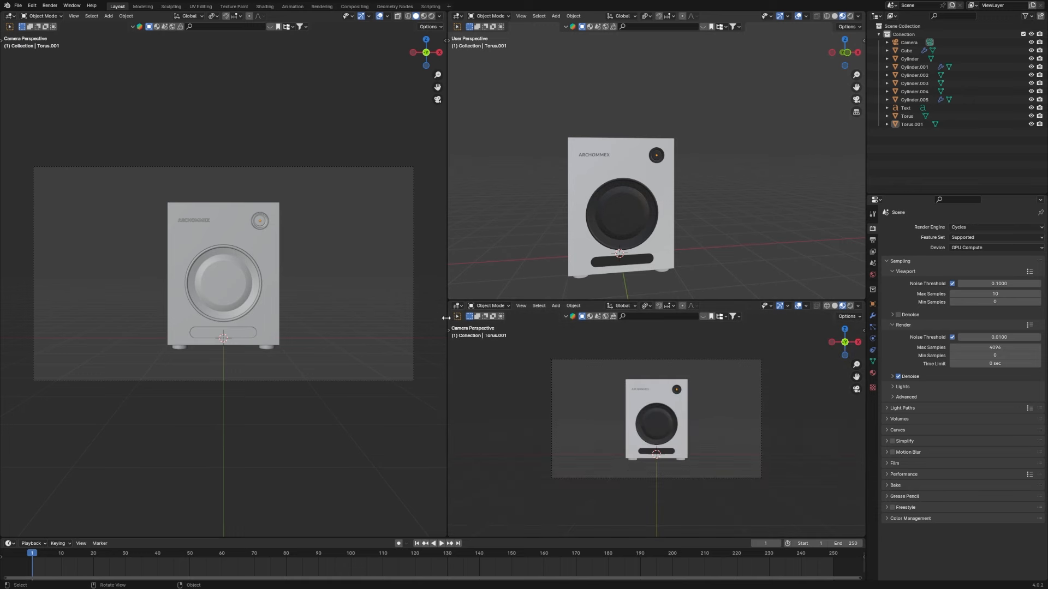
left_click(458, 306)
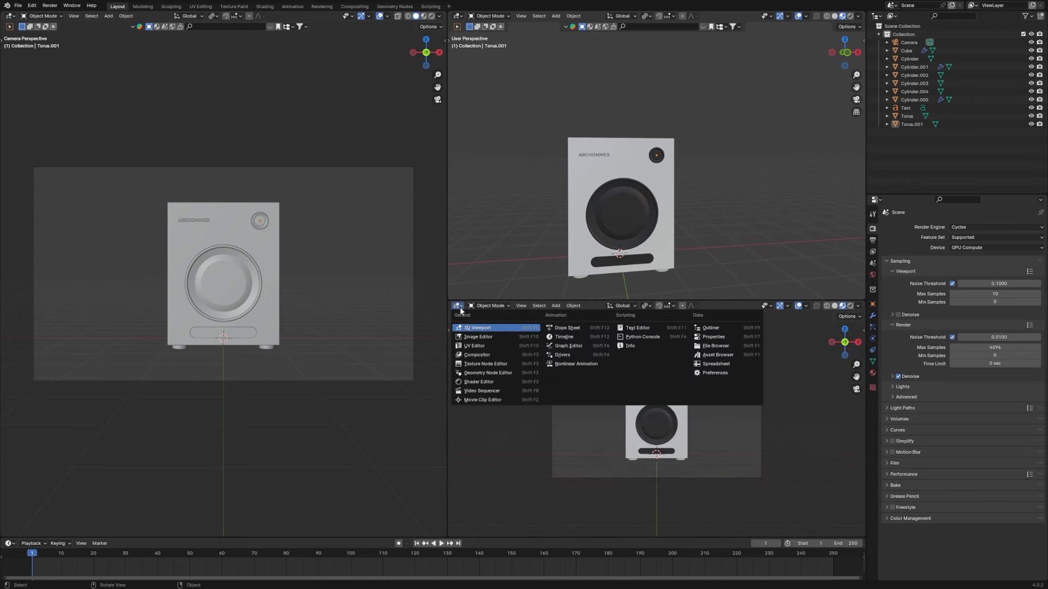
left_click(479, 382)
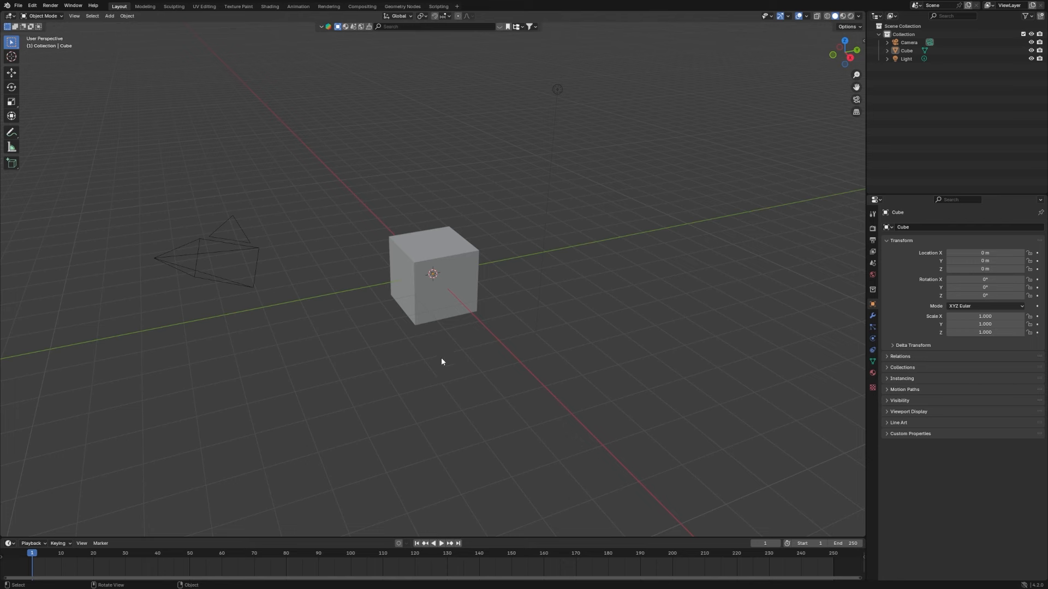
Step: Delete the default camera and light, keeping only the cube in the scene
middle_click_drag(291, 300, 325, 296)
left_click(317, 184)
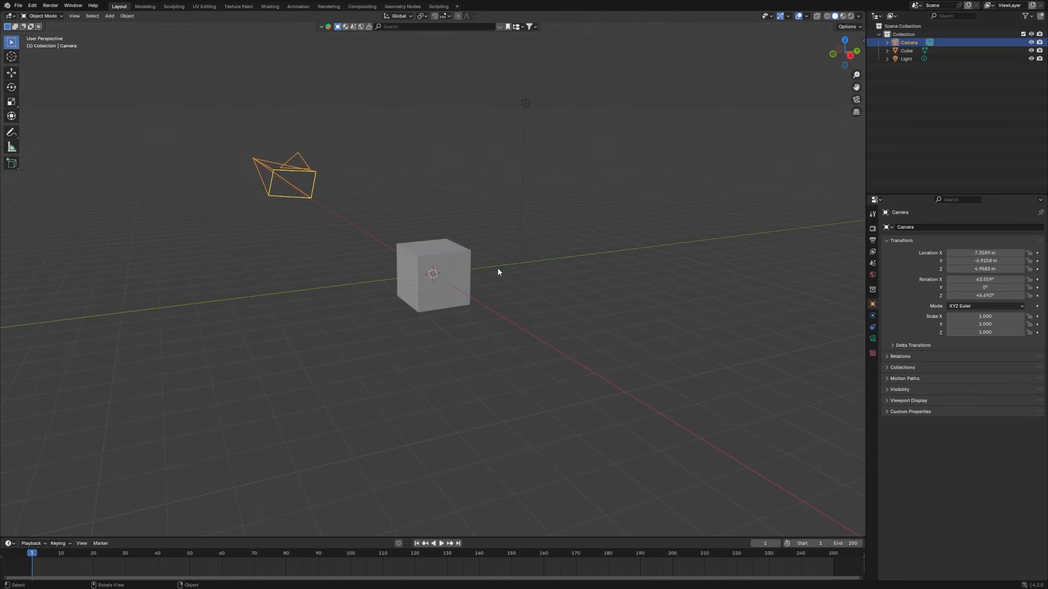
left_click(456, 254)
left_click_drag(250, 112, 614, 189)
key("x")
left_click(603, 187)
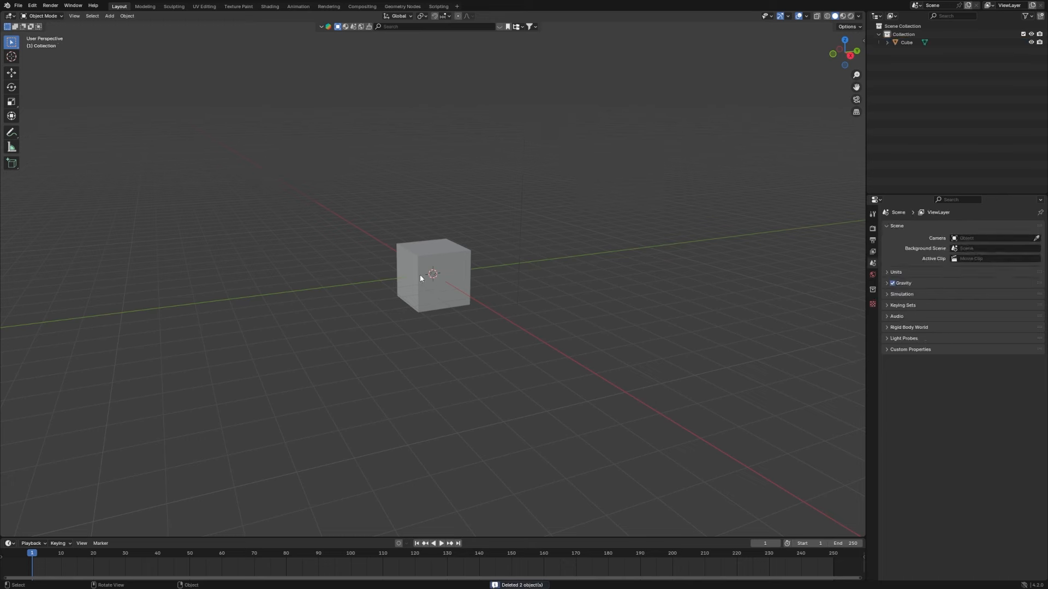
Step: In front view, raise the cube 1.2 m along the Z axis
left_click(420, 275)
key("KP_1")
key("grave")
left_click(411, 226)
scroll(568, 213, "down", 3)
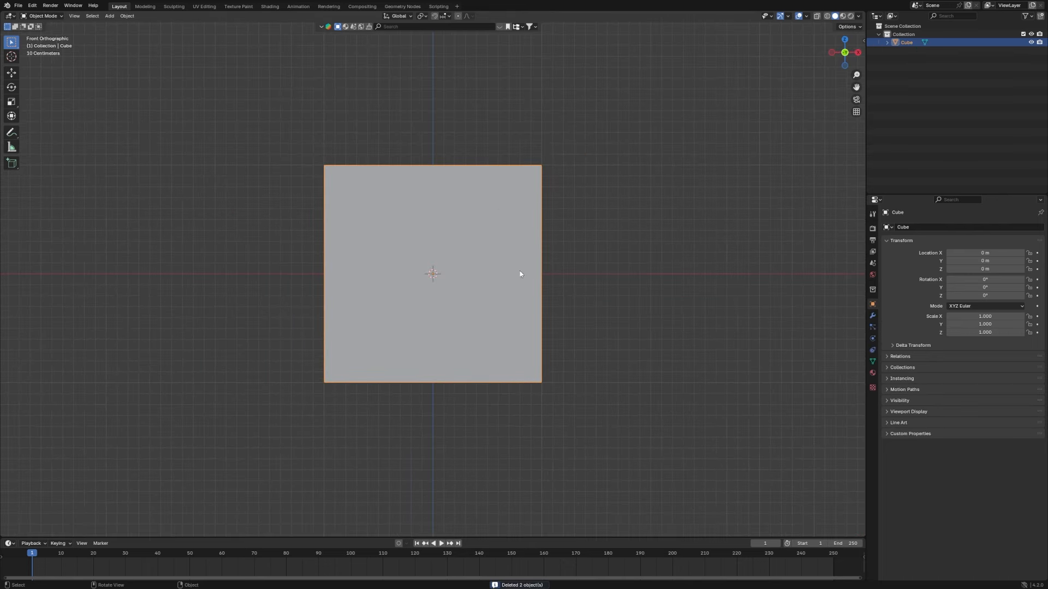
key("g")
key("z")
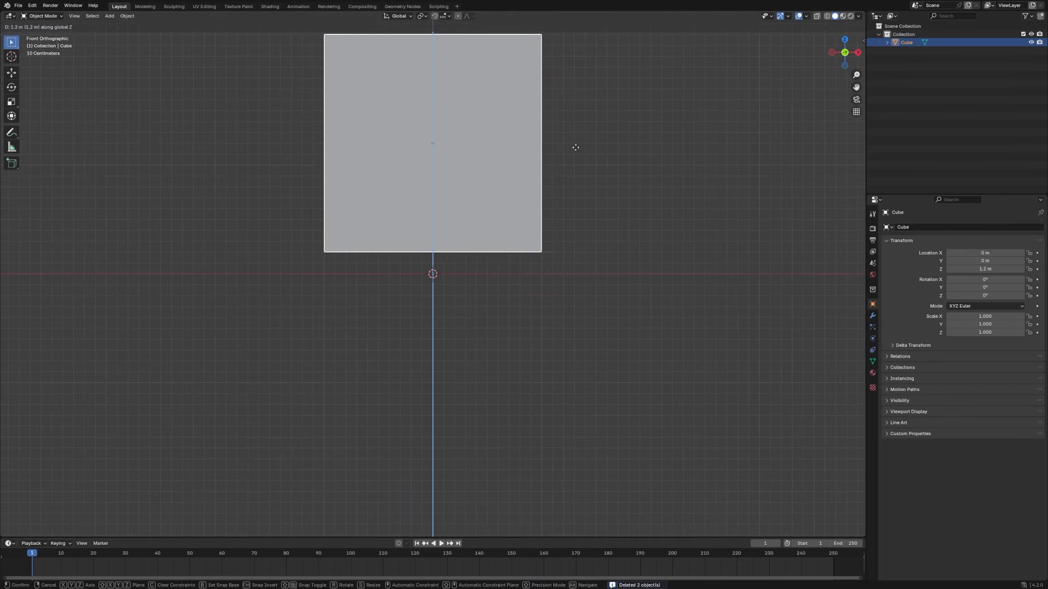
left_click(579, 143)
Step: Scale the cube to about 1.187 along Z and about 1.05 along X
scroll(578, 157, "down", 2)
key("s")
key("z")
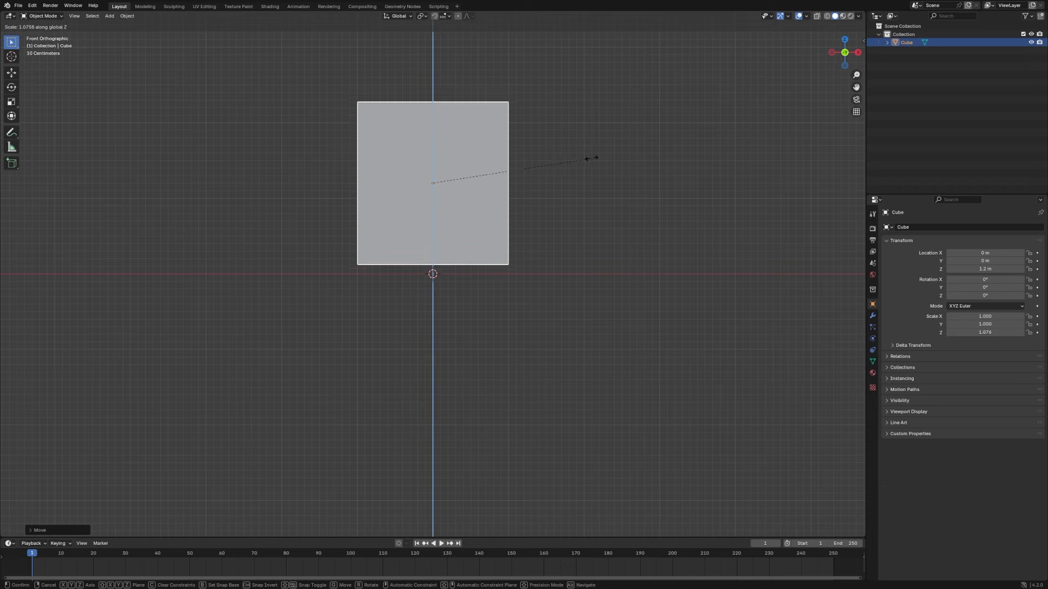
left_click(607, 156)
scroll(607, 156, "up", 4)
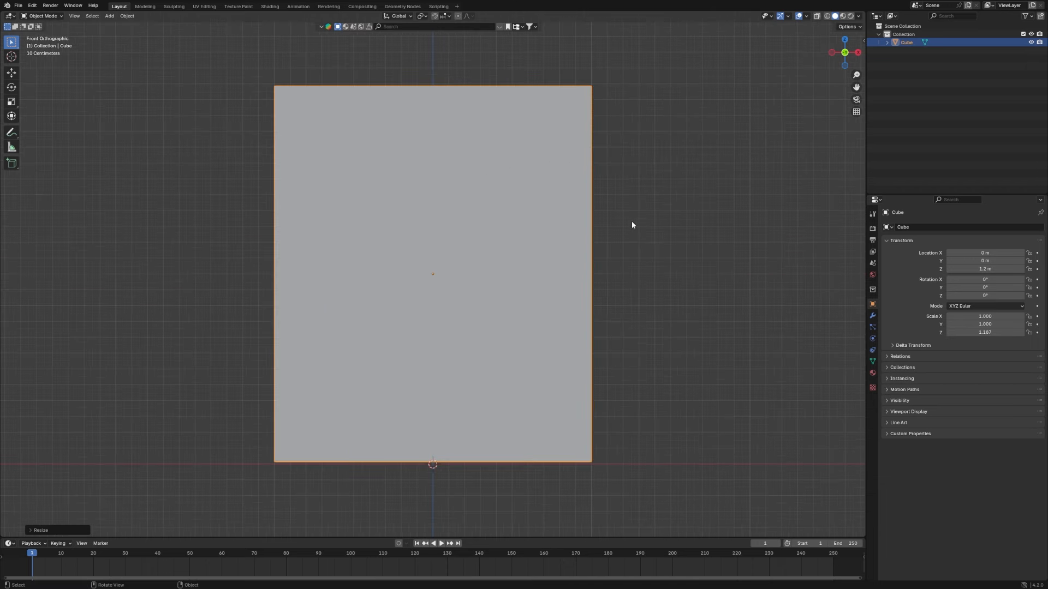
key("s")
key("z")
key("x")
left_click(658, 227)
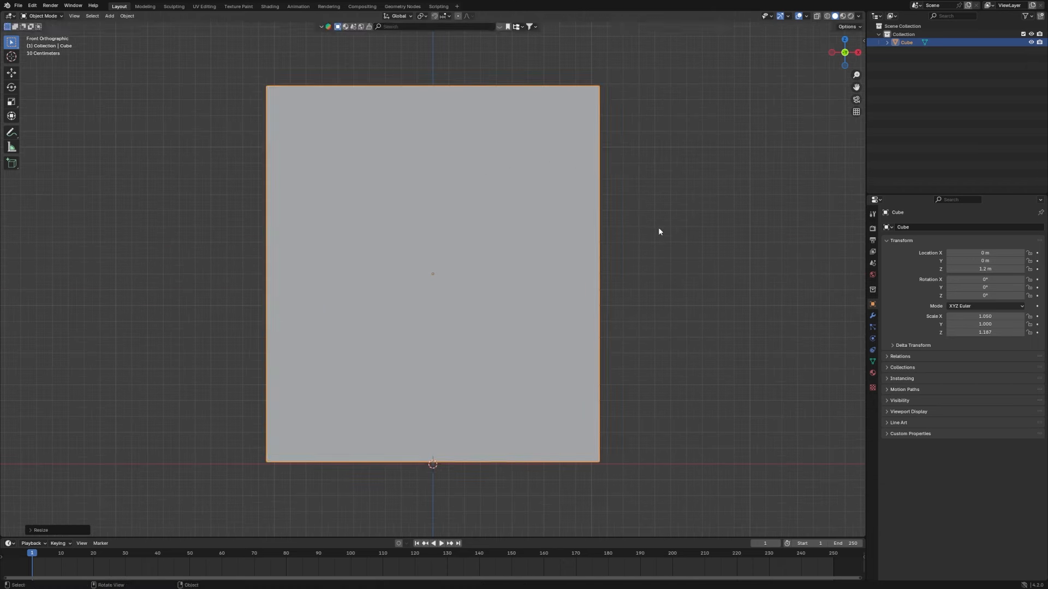
Step: Fine-tune the cube's proportions by scaling it to about 1.201 along Z and 1.045 along X
key("s")
key("z")
left_click(662, 228)
key("s")
key("x")
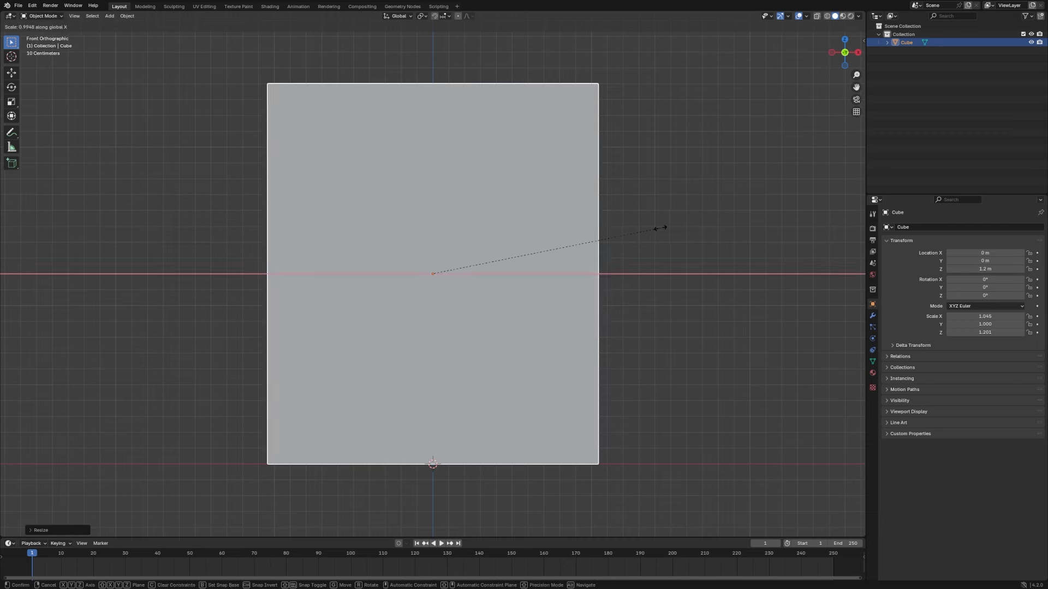
left_click(660, 228)
Step: Scale the cube to about 1.243 along Z and raise it to about 1.2465 m in Z
middle_click_drag(535, 242, 592, 240)
key("grave")
scroll(597, 236, "down", 2)
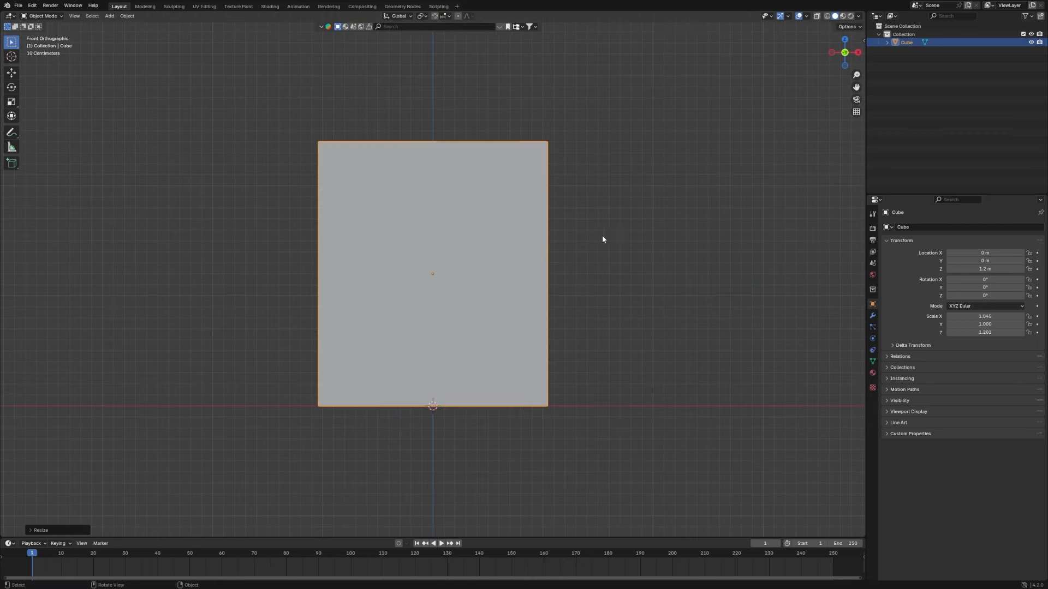
key("s")
key("z")
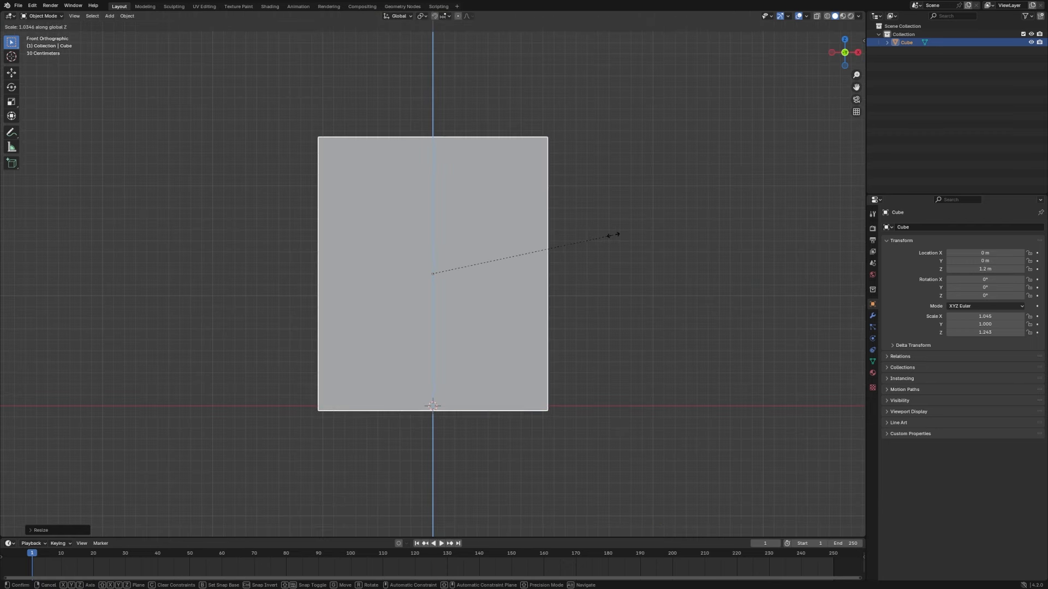
left_click(614, 235)
scroll(614, 235, "up", 2)
key("z")
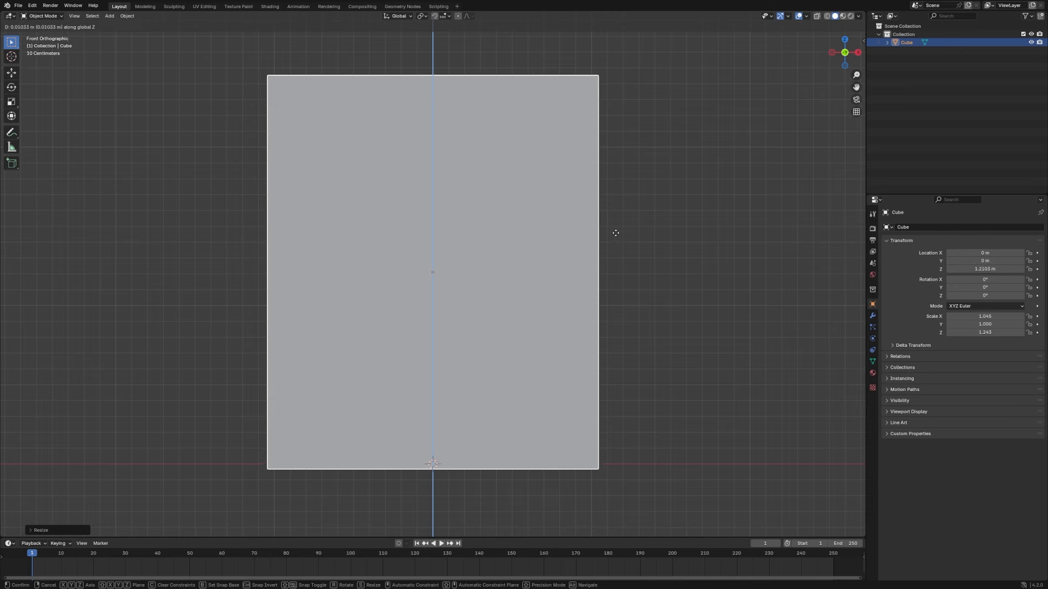
left_click(620, 227)
Step: Deepen the cube by scaling it to about 1.113 along the Y axis
middle_click_drag(583, 241, 475, 289)
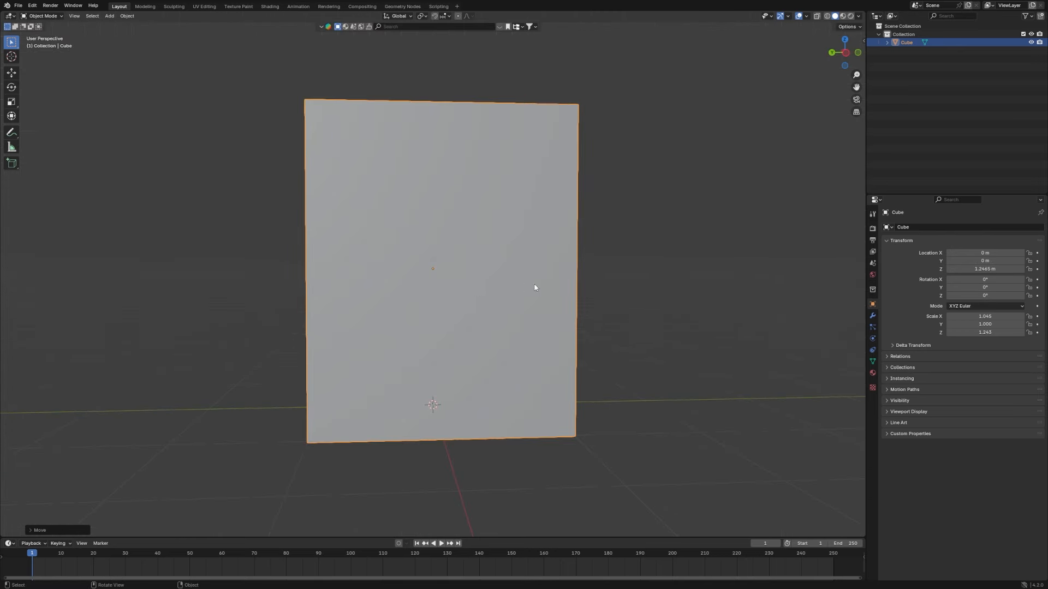
key("s")
key("y")
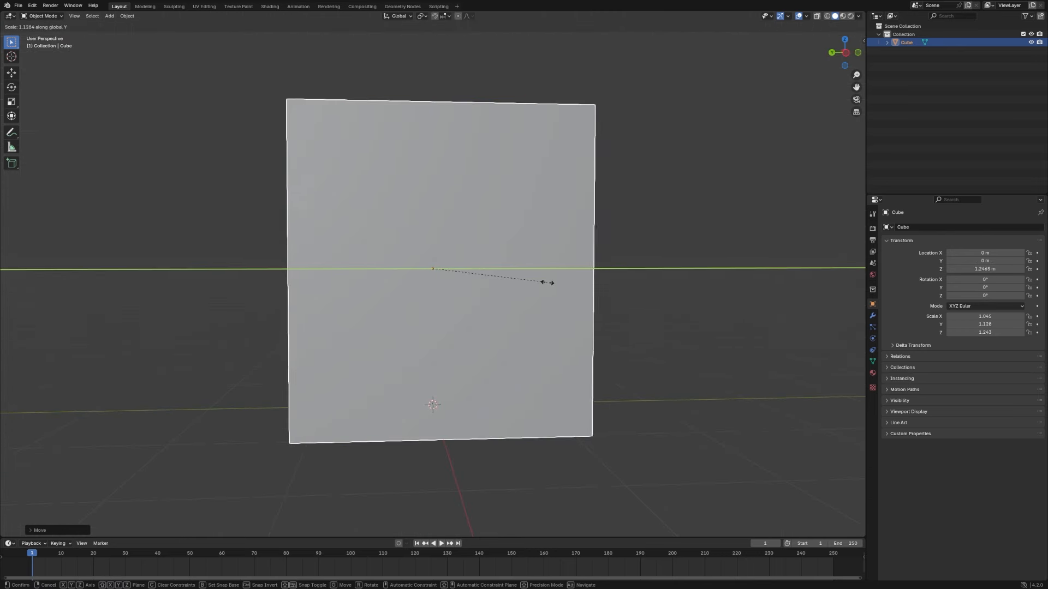
left_click(547, 283)
Step: In top view, narrow the cube to about 0.984 along the X axis and save the file
middle_click_drag(627, 278, 606, 217)
key("KP_7")
key("s")
key("x")
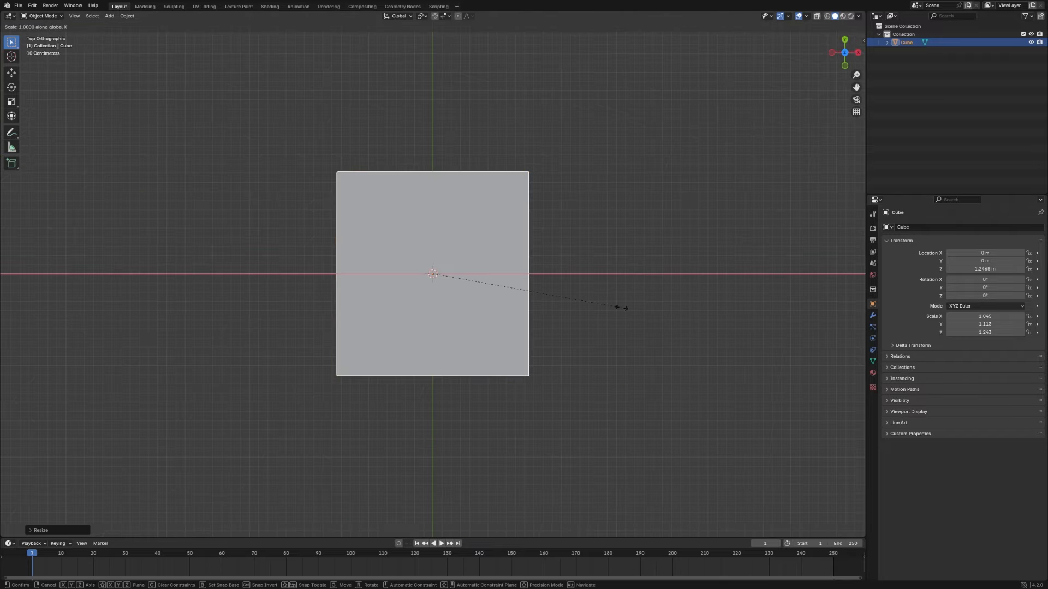
left_click(604, 308)
mouse_move(605, 308)
middle_mouse_down()
mouse_move(543, 245)
mouse_move(603, 244)
mouse_move(484, 257)
mouse_move(514, 296)
middle_mouse_up()
key("KP_1")
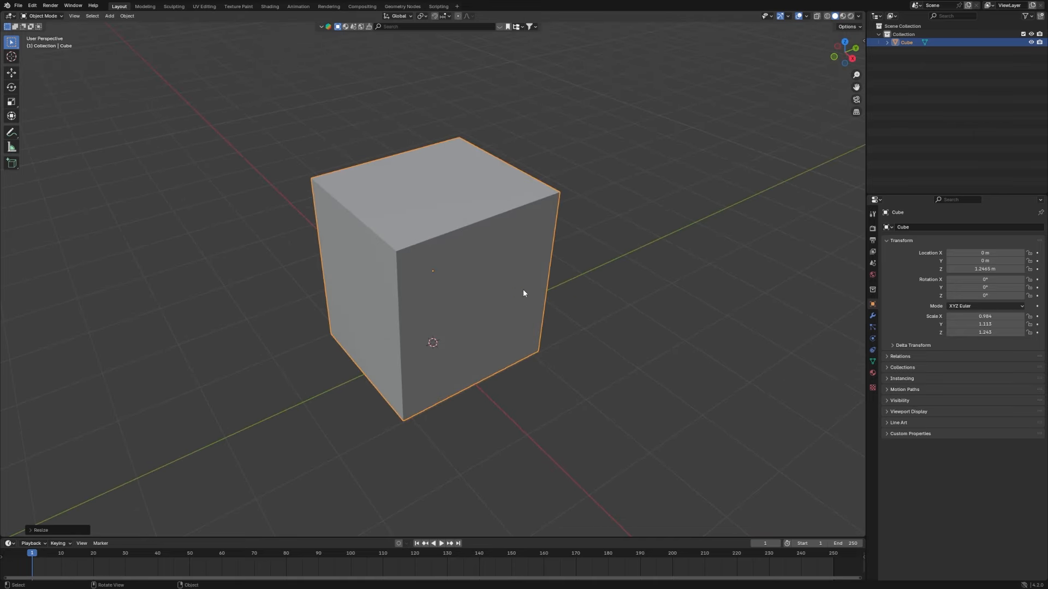
key("ctrl+s")
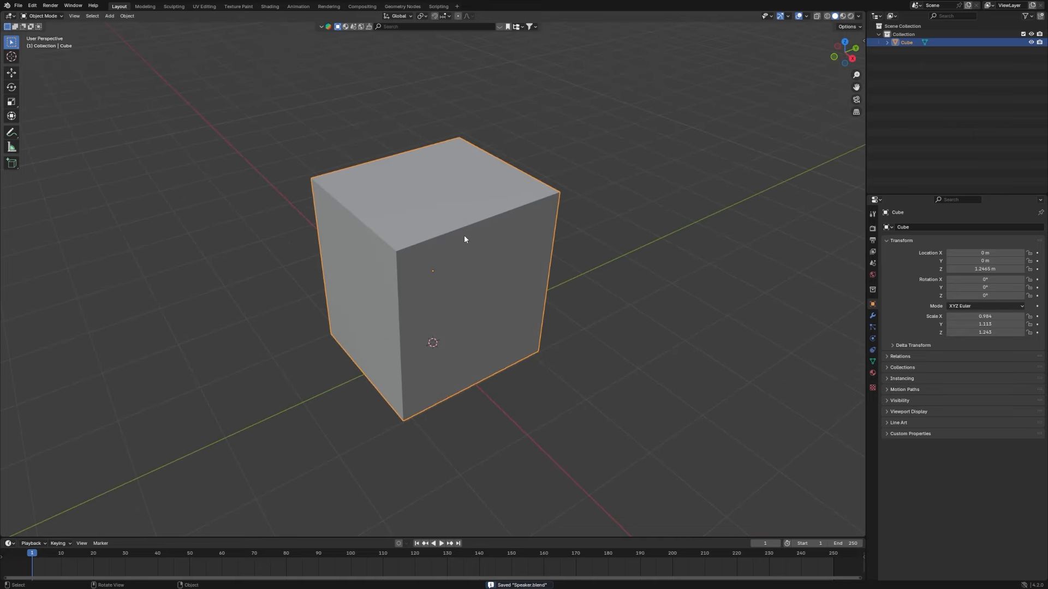
Step: Enter Edit Mode with edge selection and add seven evenly spaced vertical loop cuts across the cube's depth, without sliding them
key("Tab")
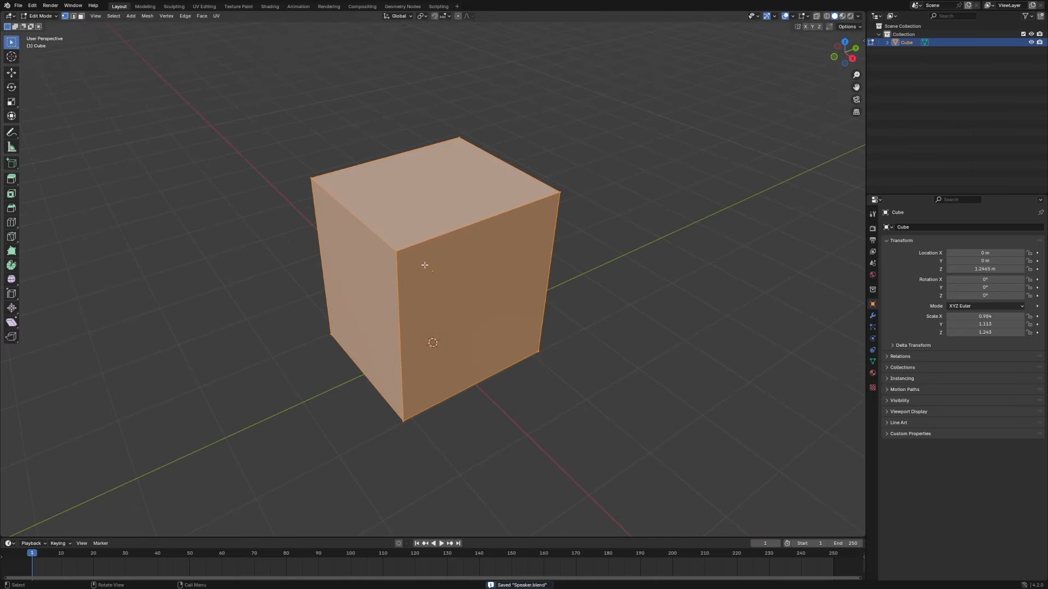
left_click(74, 17)
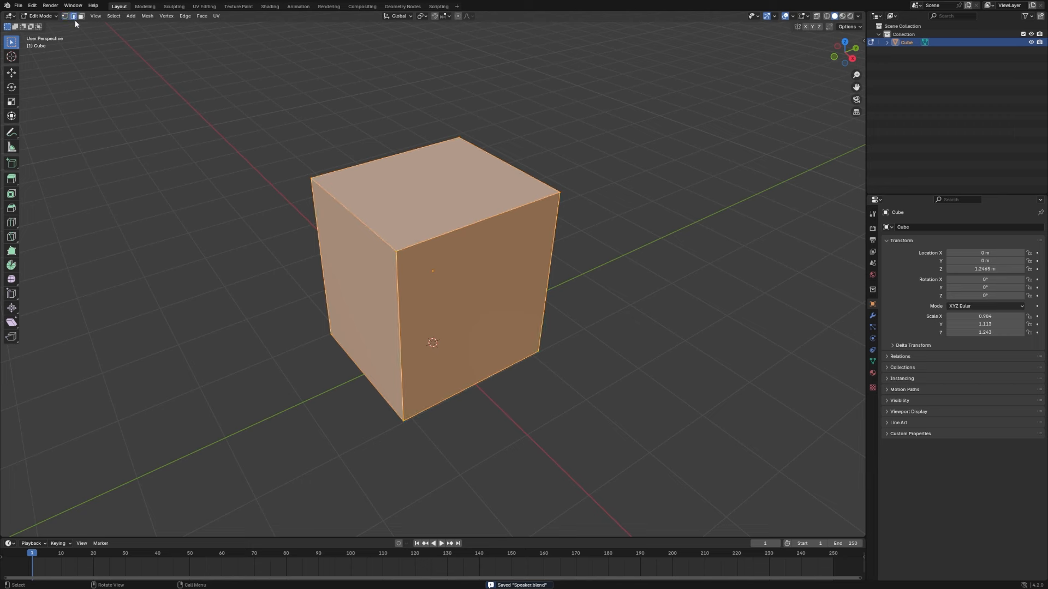
left_click(457, 233)
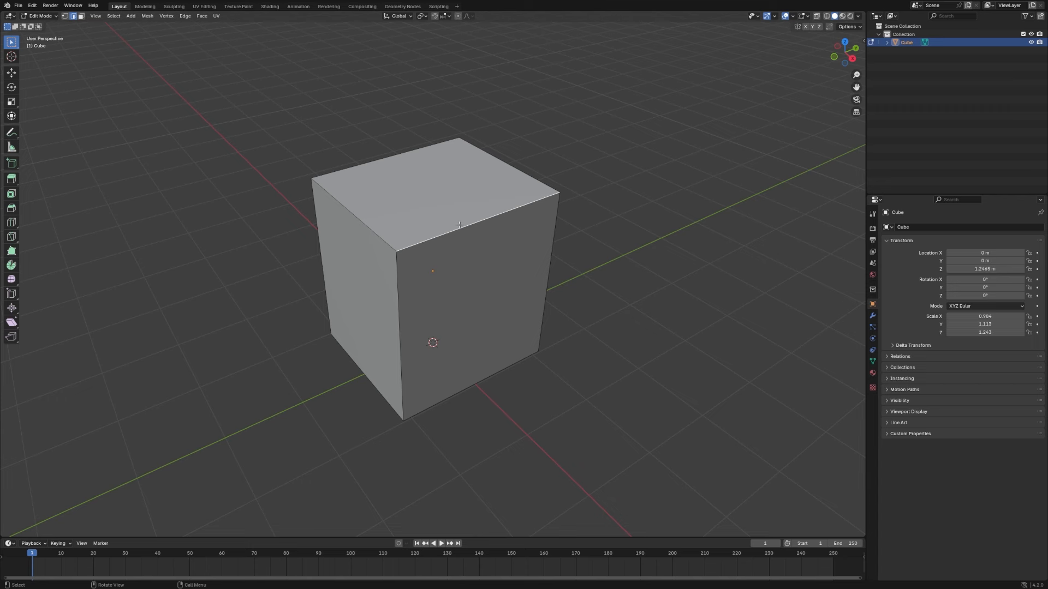
key("ctrl+r")
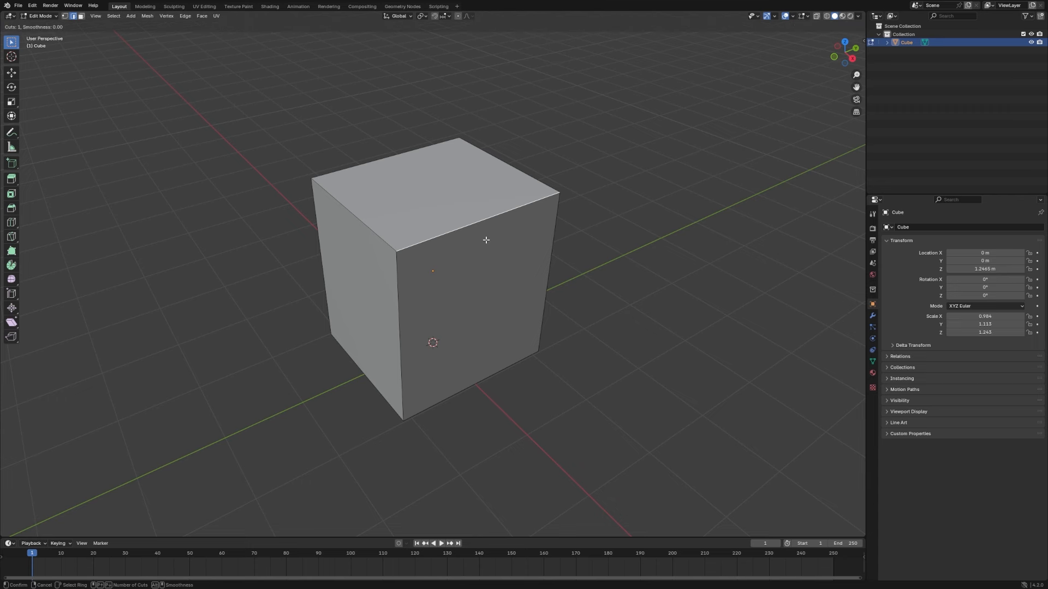
key("Escape")
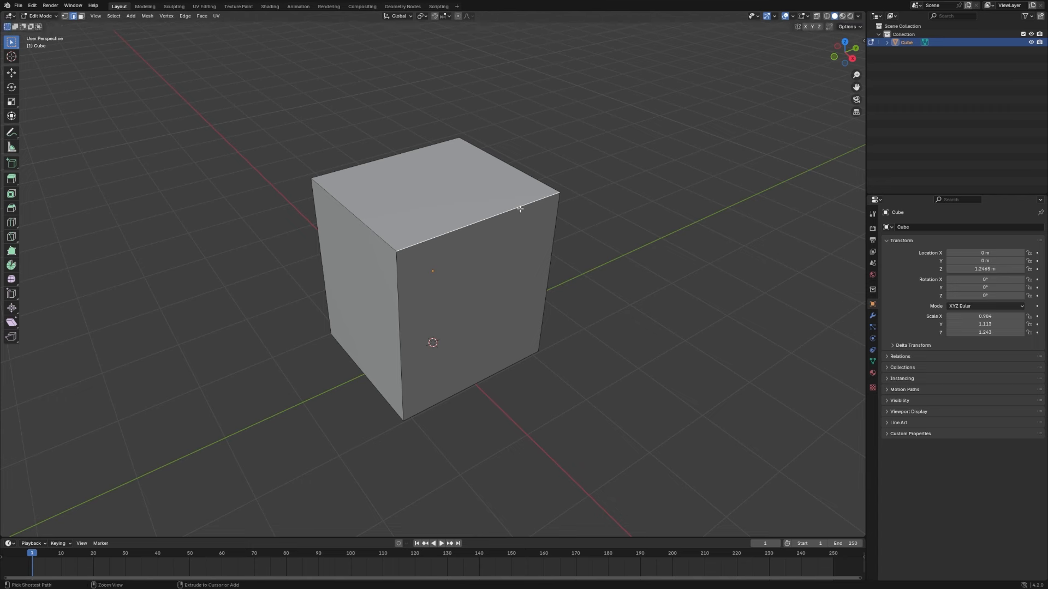
key("ctrl+r")
scroll(520, 209, "up", 5)
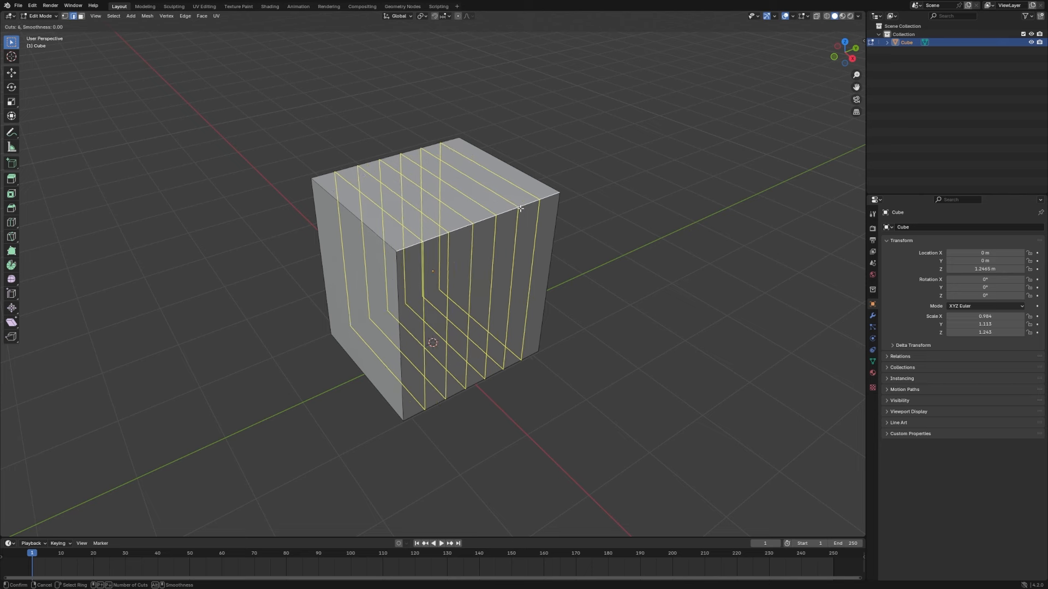
left_click(520, 209)
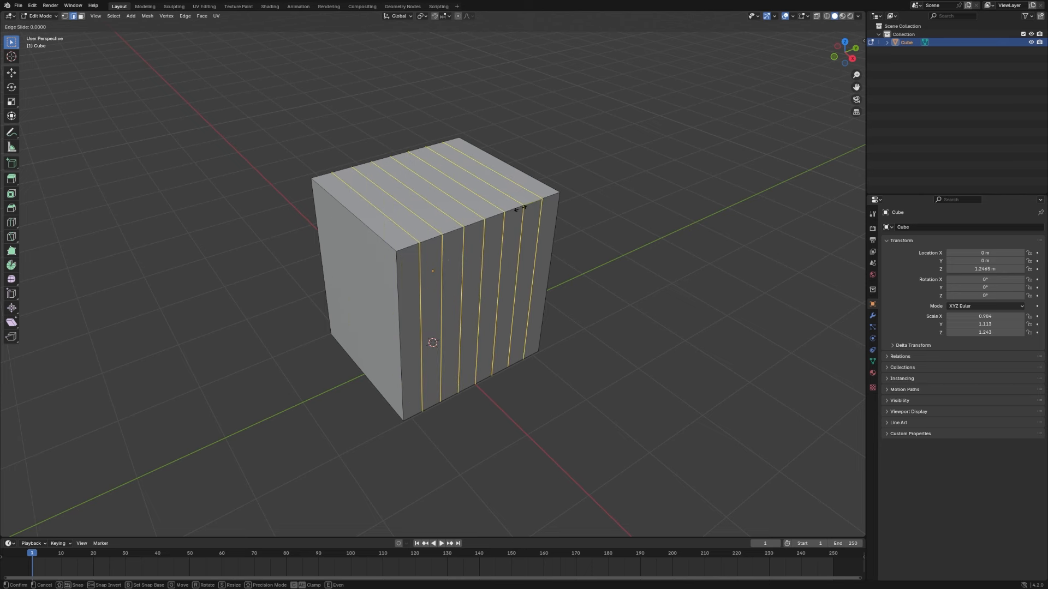
right_click(521, 209)
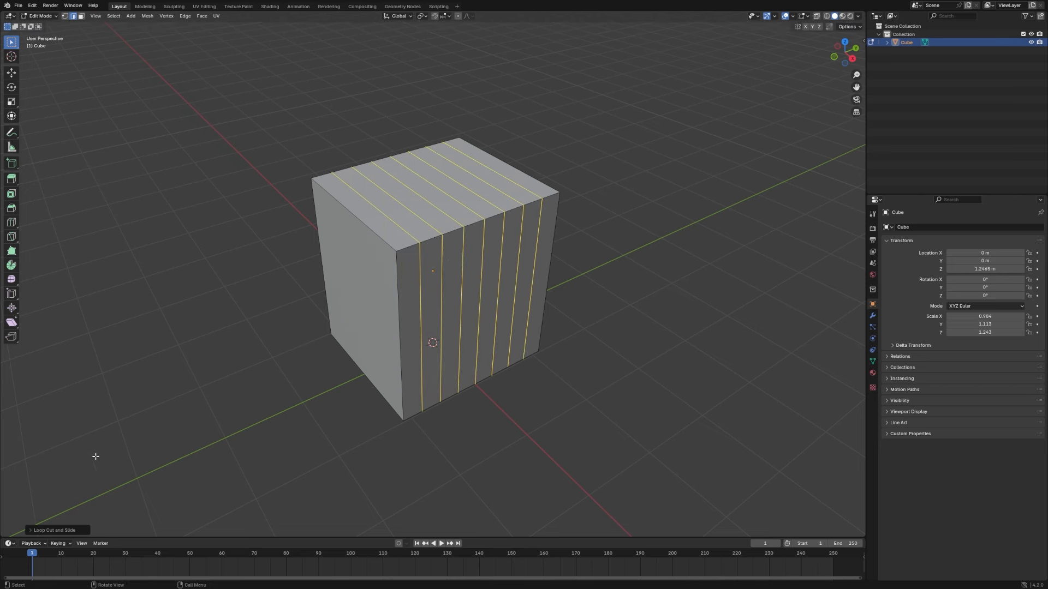
Step: Set the number of loop cuts to 8 in the Loop Cut and Slide settings
left_click(70, 529)
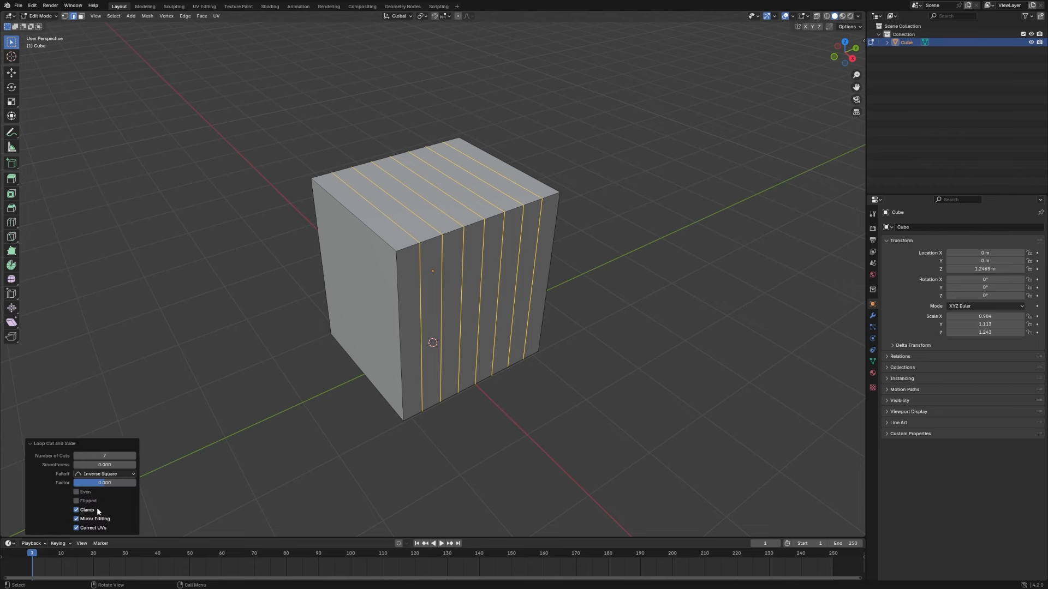
left_click(77, 457)
middle_click_drag(536, 382, 499, 349)
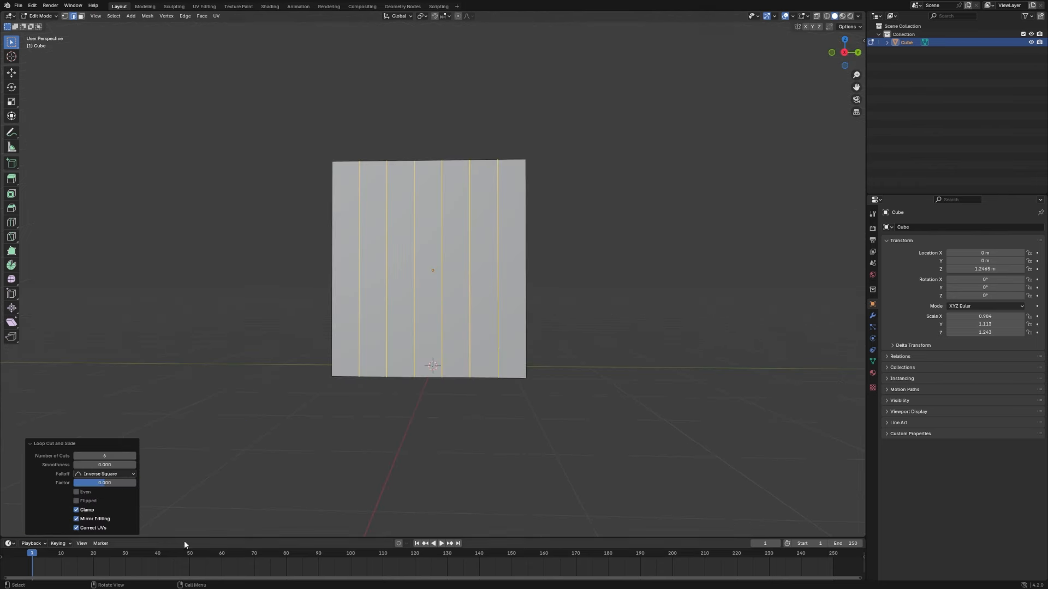
left_click(131, 456)
key("Return")
middle_click_drag(313, 435, 497, 391)
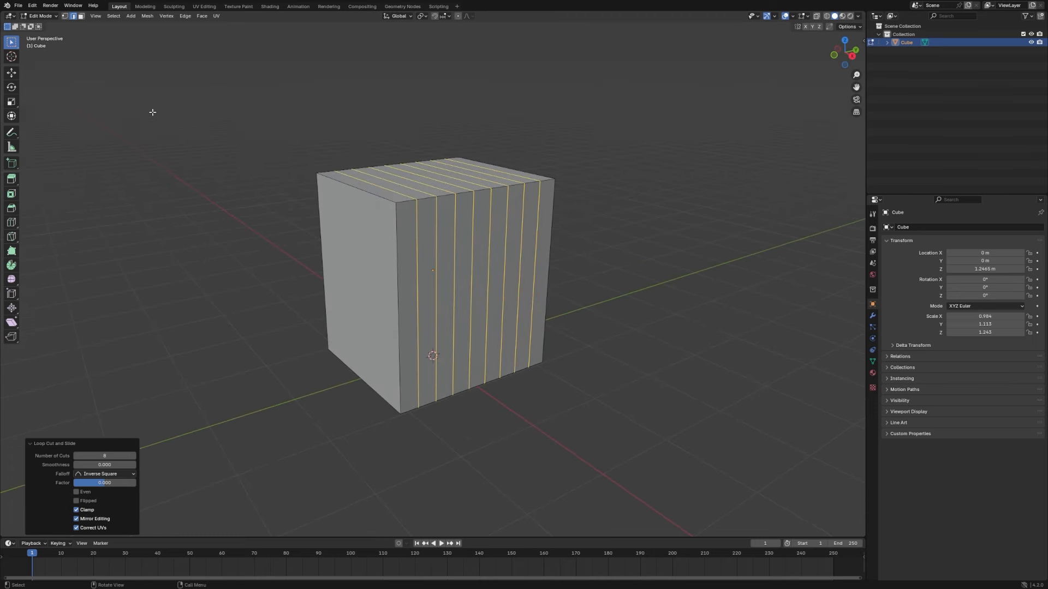
Step: Switch to face selection and select four alternating vertical strip faces on one side of the box, starting with the second strip
left_click(81, 17)
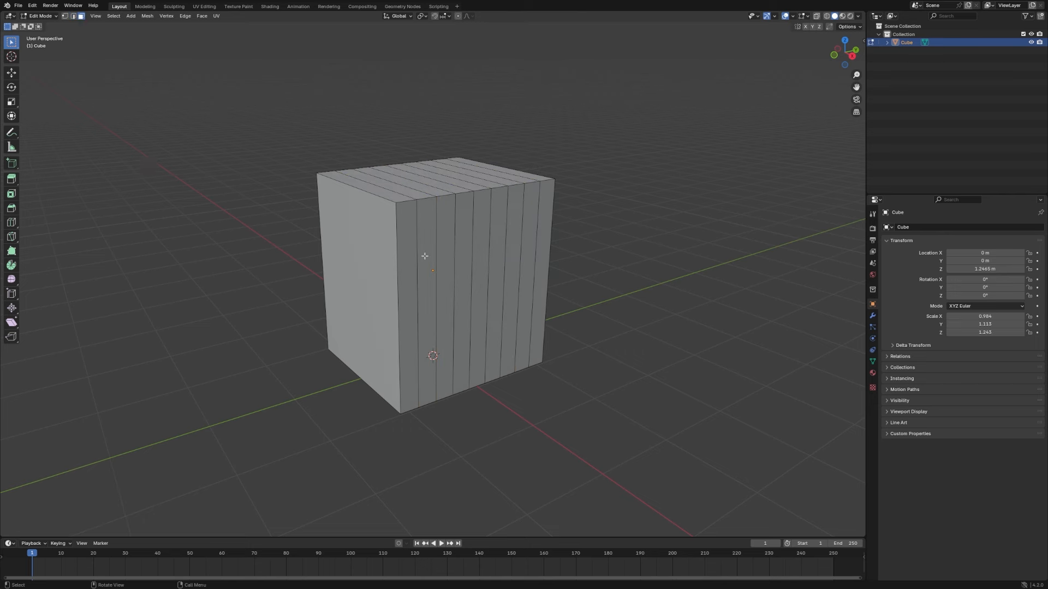
left_click(425, 256, "shift")
left_click(462, 261, "shift")
left_click(495, 260, "shift")
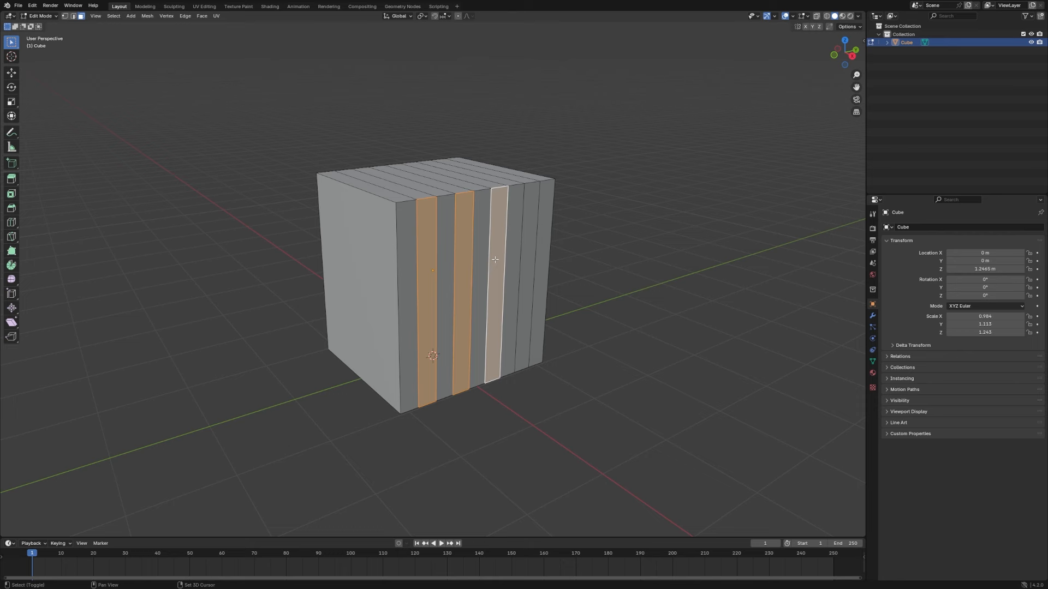
left_click(531, 253, "shift")
Step: Add the four matching alternating strip faces on the opposite side of the box to the selection
middle_click_drag(293, 245, 309, 245)
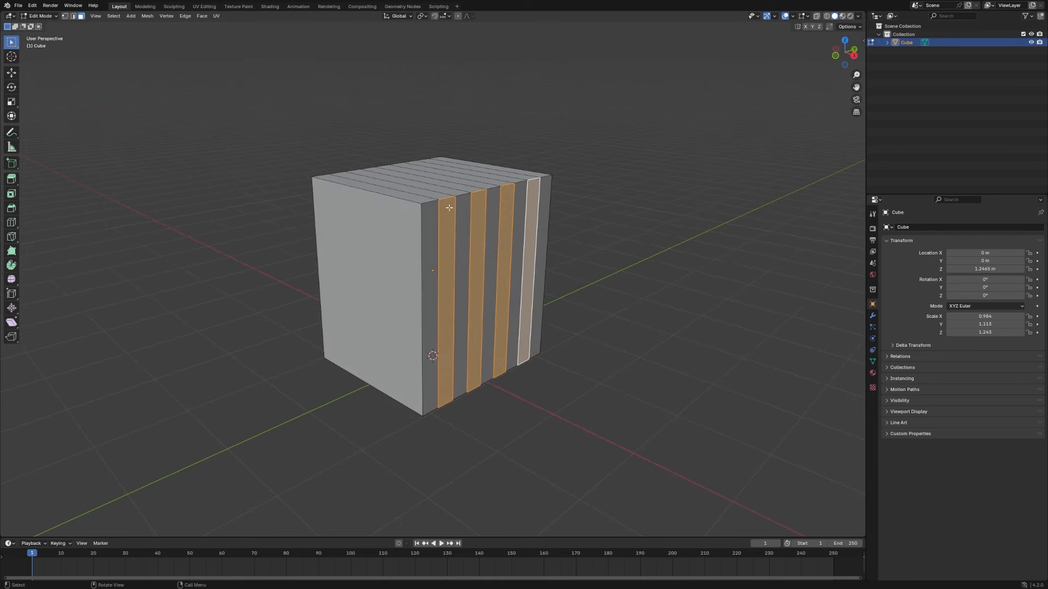
middle_click_drag(448, 208, 480, 242)
left_click(478, 250, "shift")
left_click(436, 253, "shift")
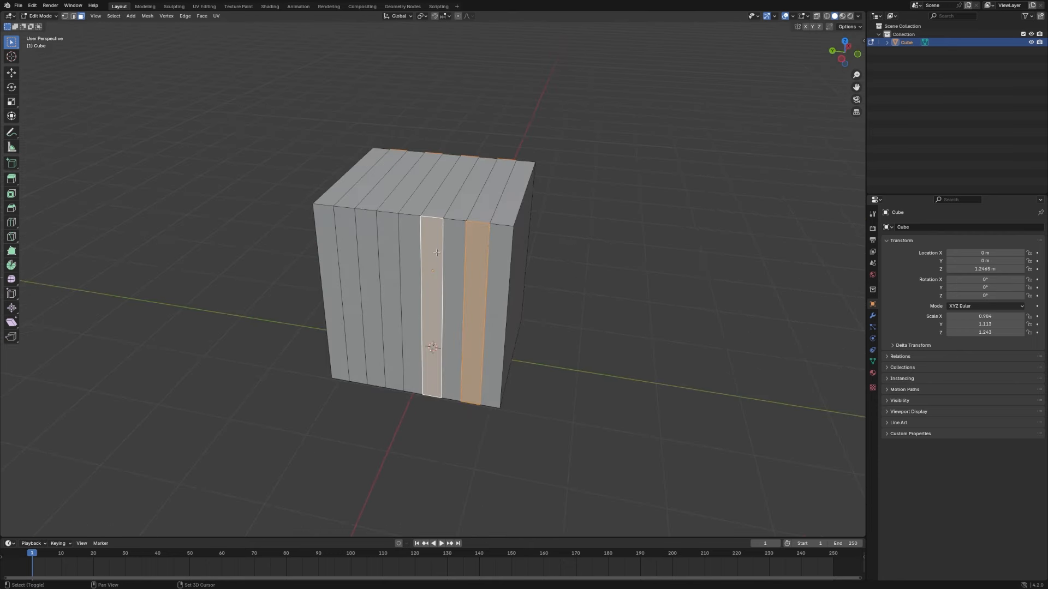
left_click(389, 258, "shift")
left_click(353, 258, "shift")
middle_click_drag(352, 257, 526, 138)
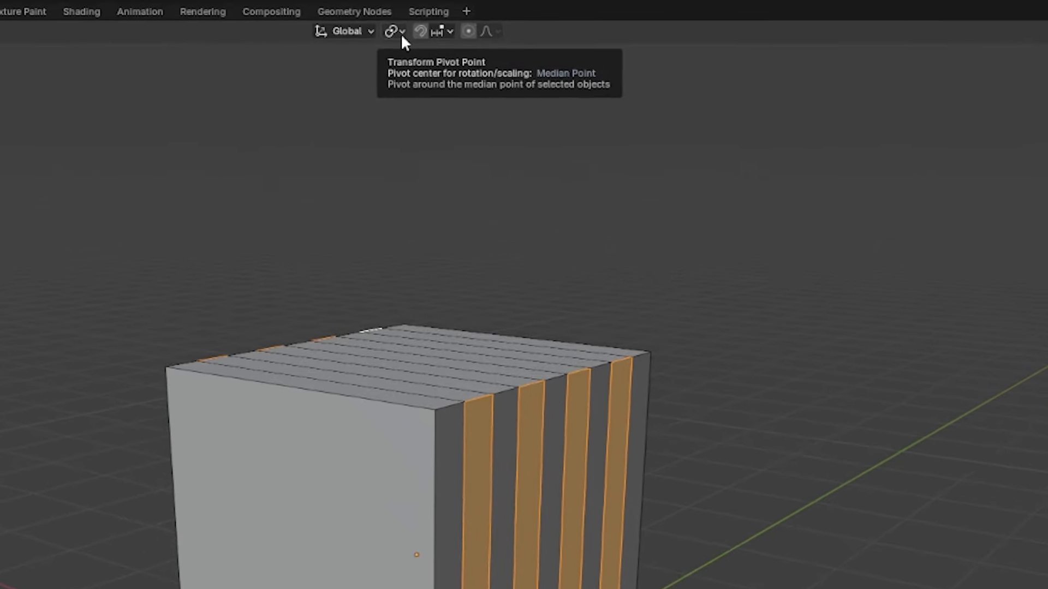
Step: Set the transform pivot point to Individual Origins and inset the selected strip faces individually with a thickness of about 0.015 m
left_click(402, 36)
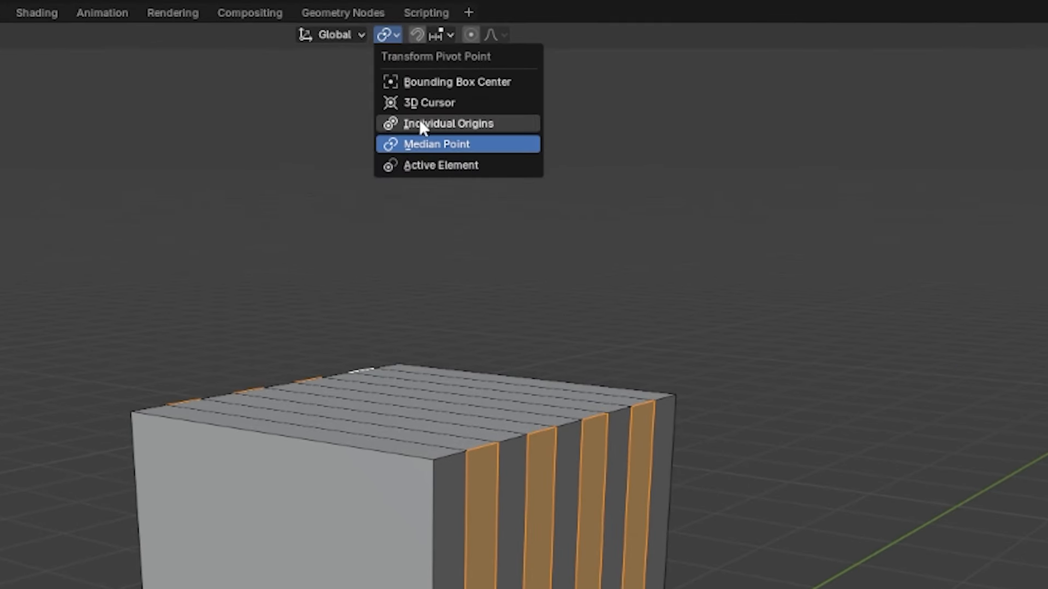
left_click(419, 123)
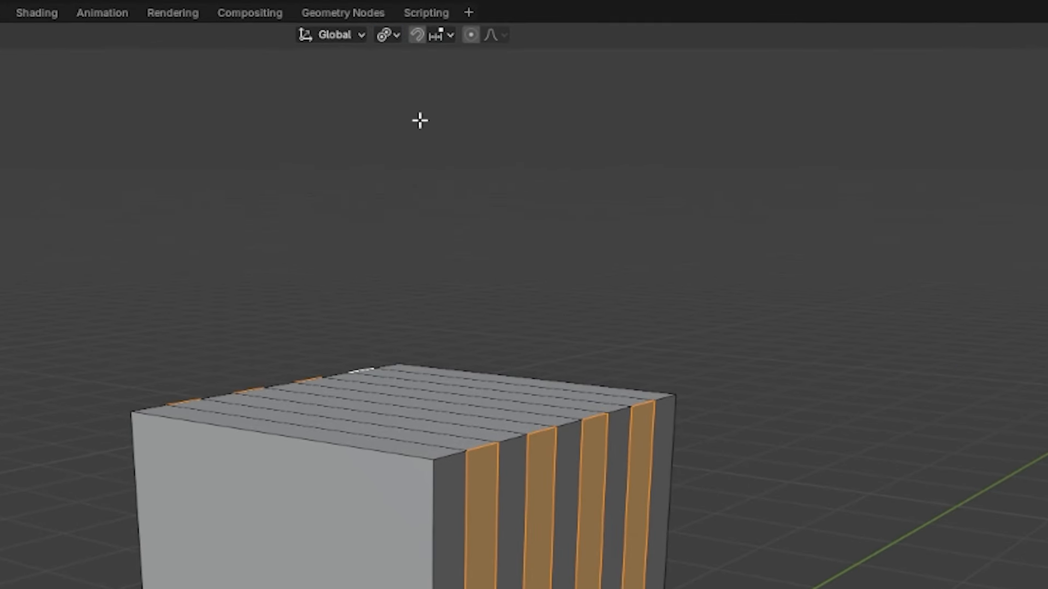
middle_click_drag(598, 182, 603, 187)
key("grave")
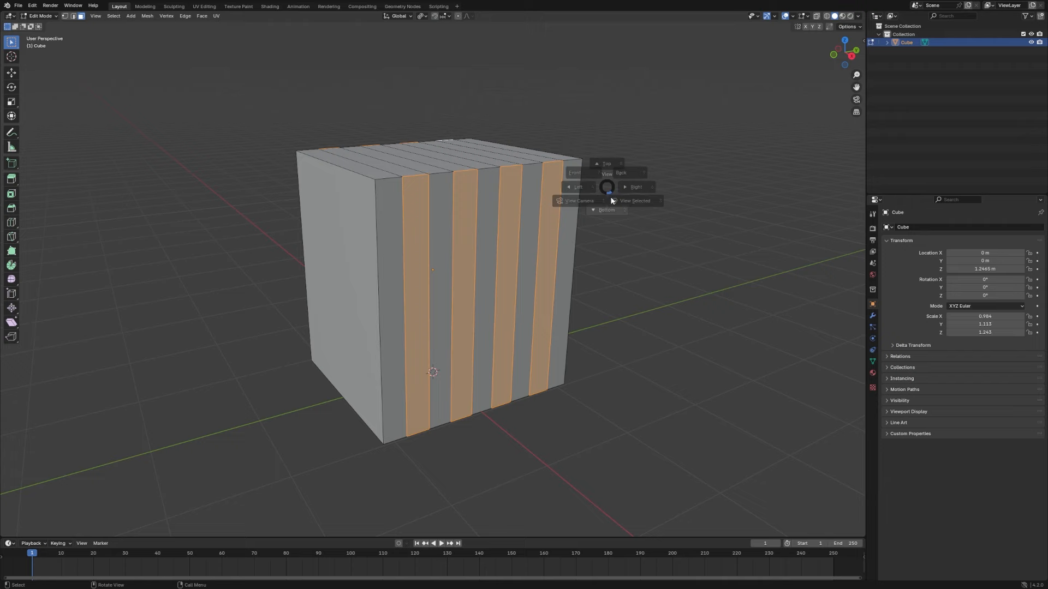
left_click(613, 201)
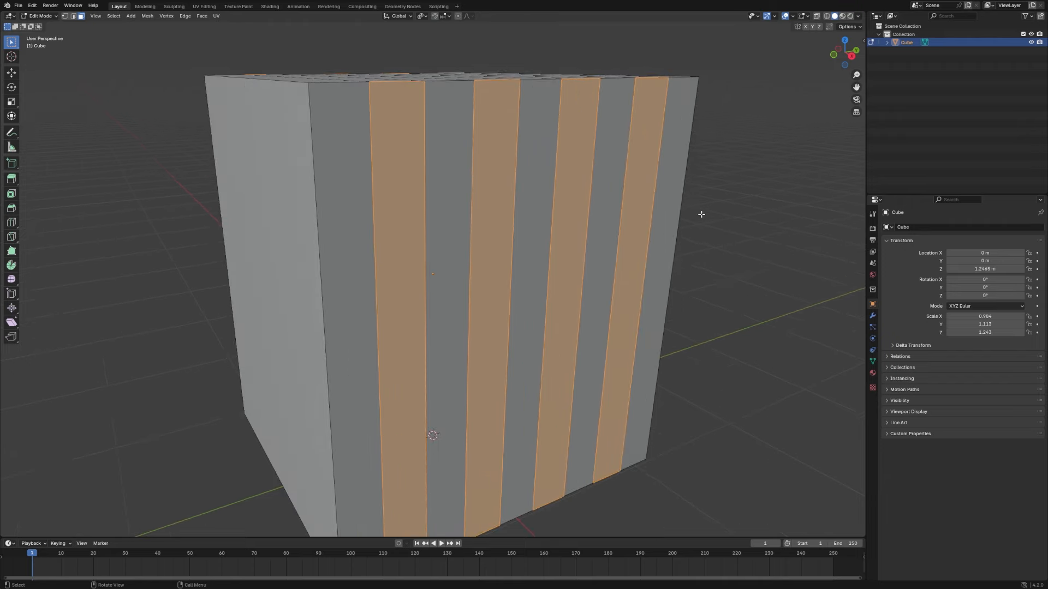
key("i")
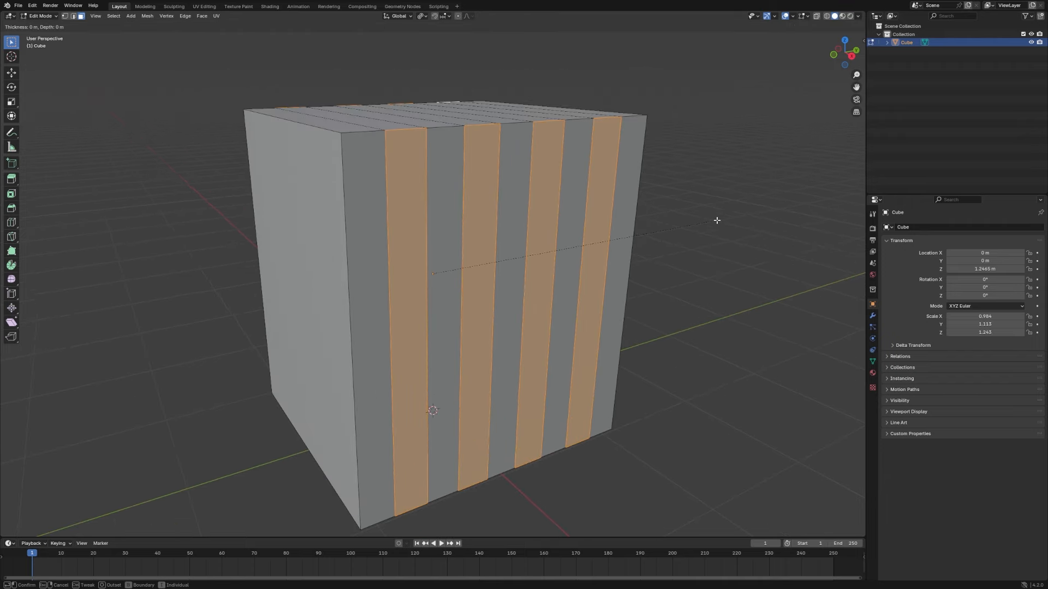
key("i")
left_click(715, 221)
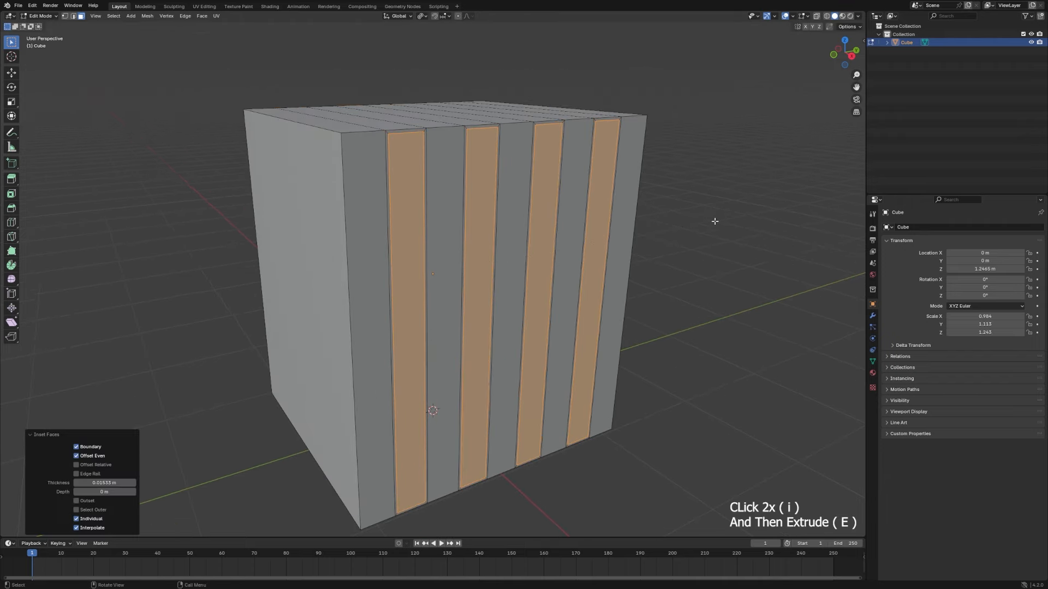
Step: Extrude the inset strip faces inward about 0.03 m to form grooves and return to Object Mode
middle_click_drag(711, 225, 723, 277)
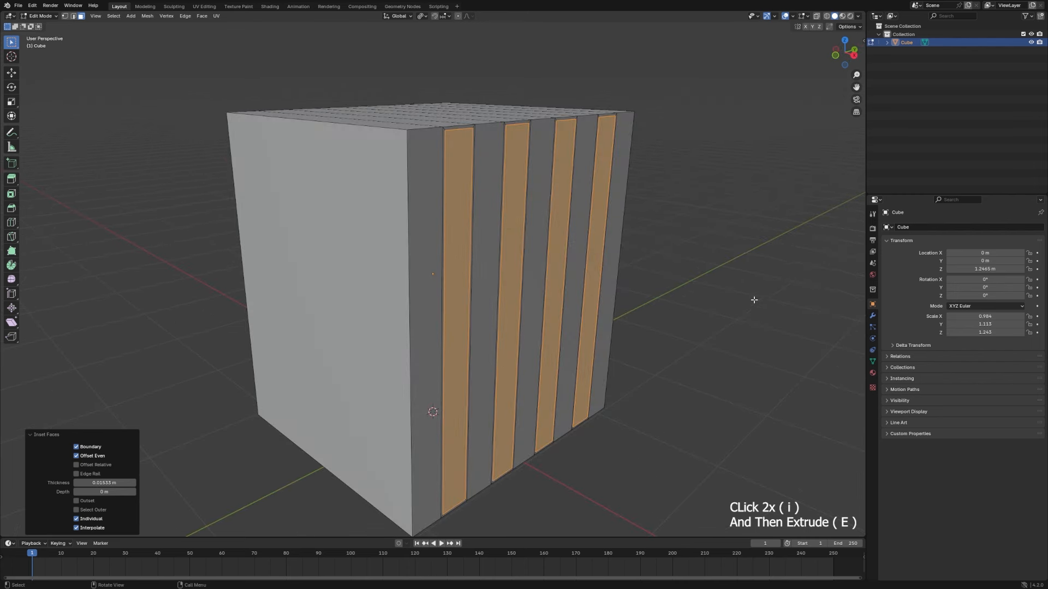
key("e")
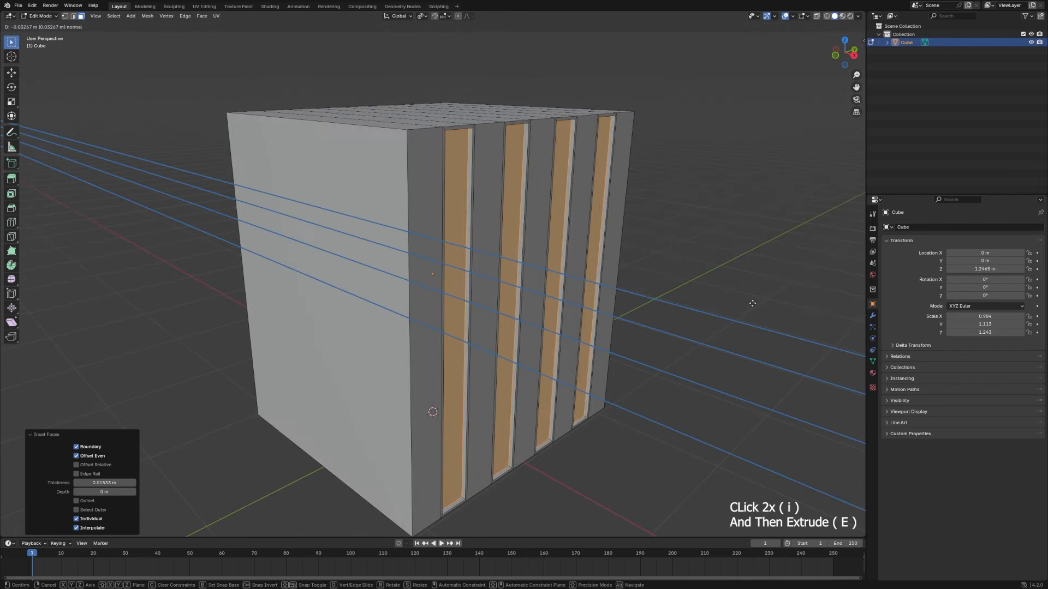
left_click(752, 303)
key("Tab")
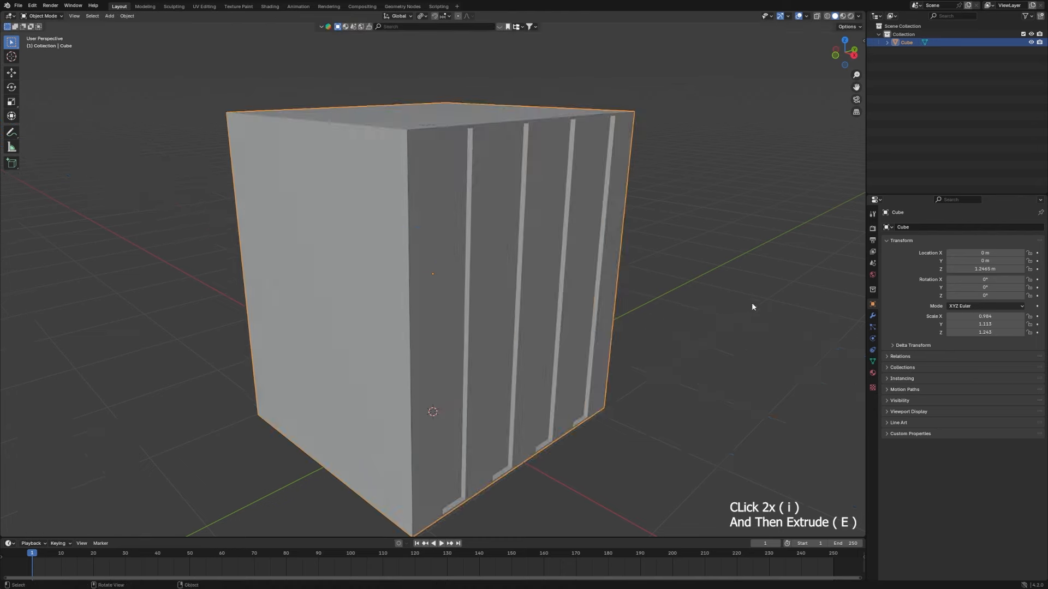
Step: Add a mesh cylinder at the origin and set its vertices to 70
middle_click_drag(751, 303, 578, 316)
key("KP_1")
key("shift+a")
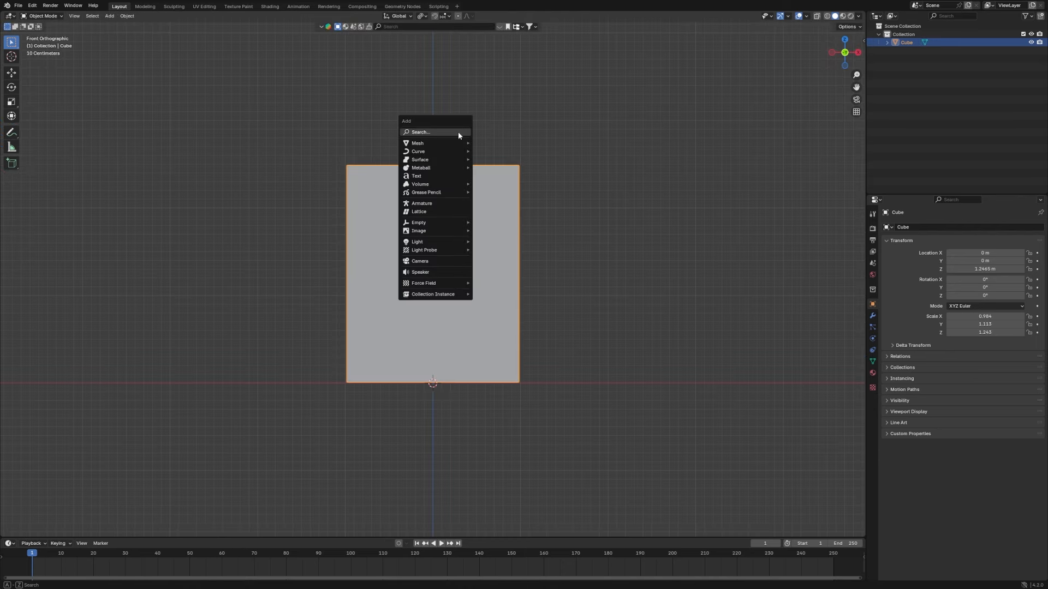
mouse_move(430, 143)
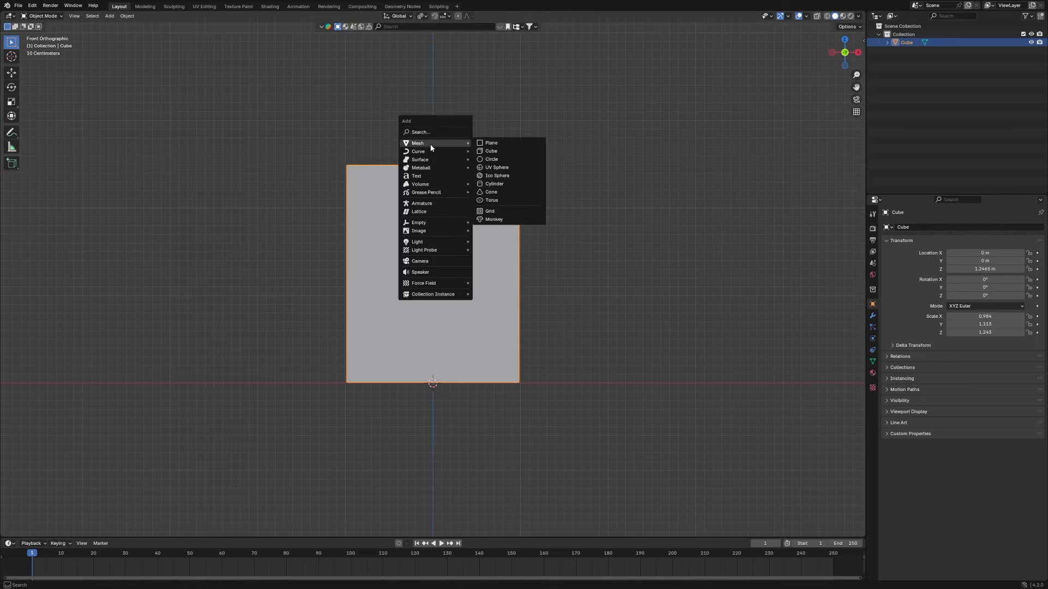
left_click(495, 184)
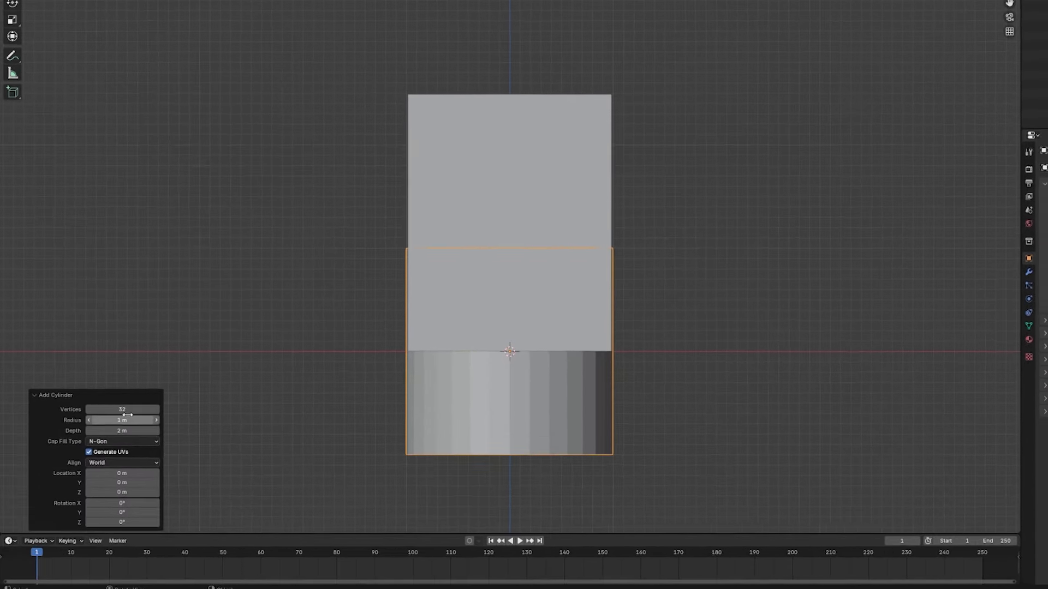
key("grave")
left_click(450, 286)
scroll(679, 140, "up", 2)
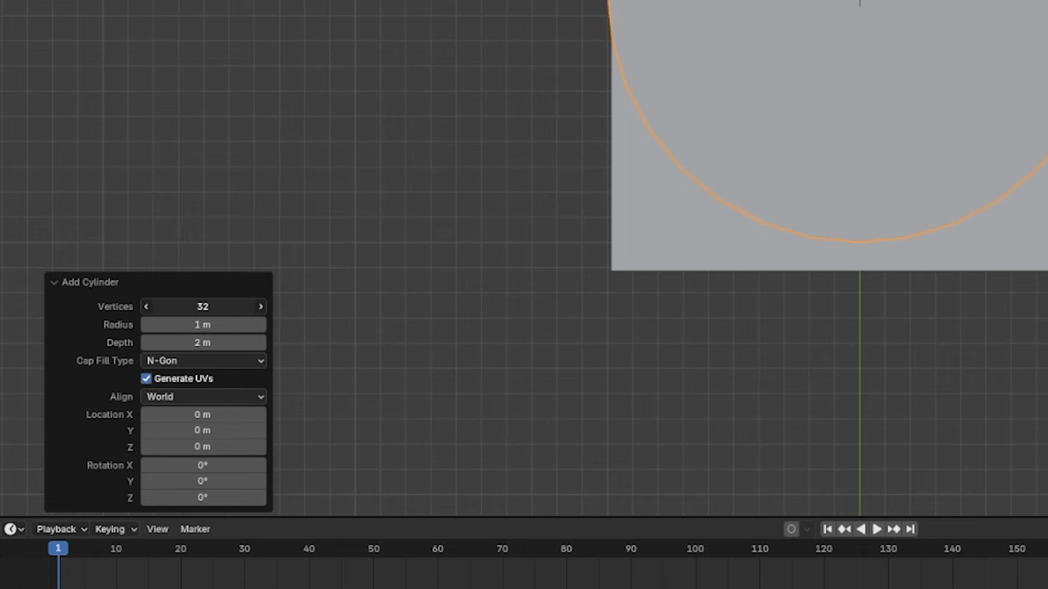
left_click(236, 308)
type("70")
key("Return")
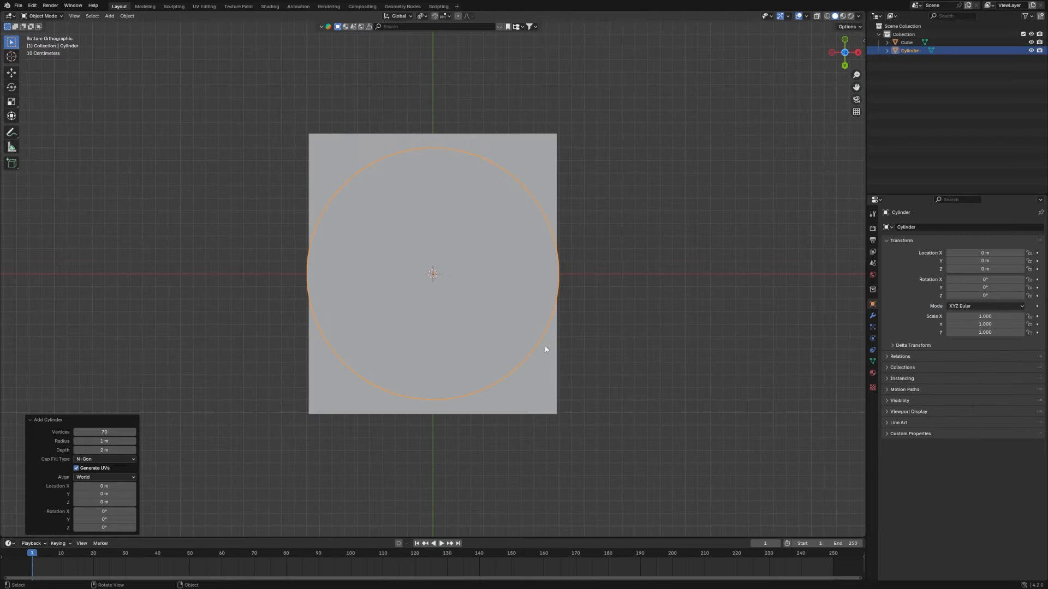
Step: Apply Shade Auto Smooth to the cylinder
key("Tab")
key("Tab")
key("KP_7")
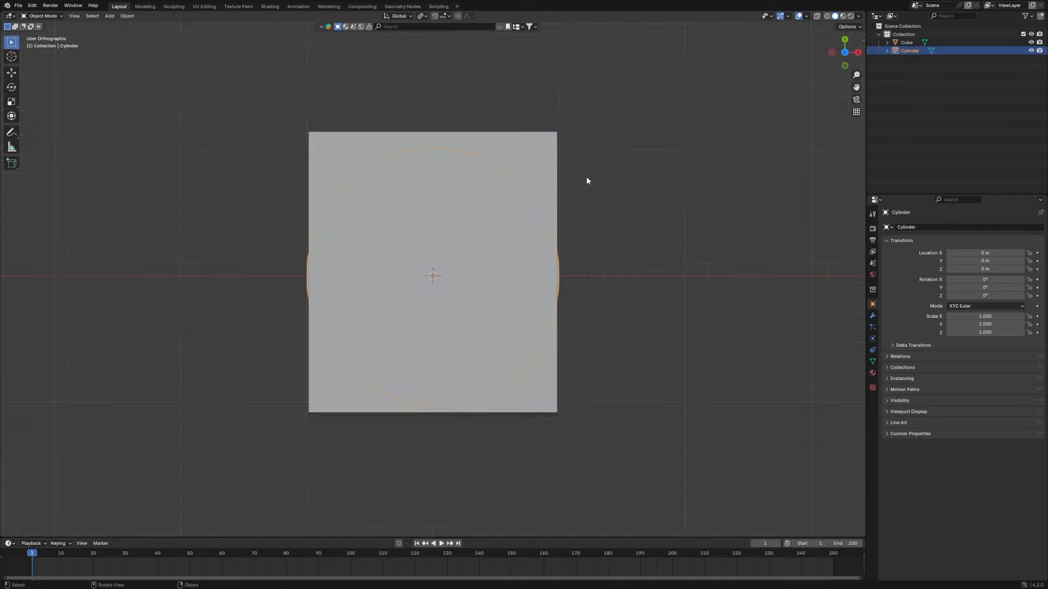
key("KP_1")
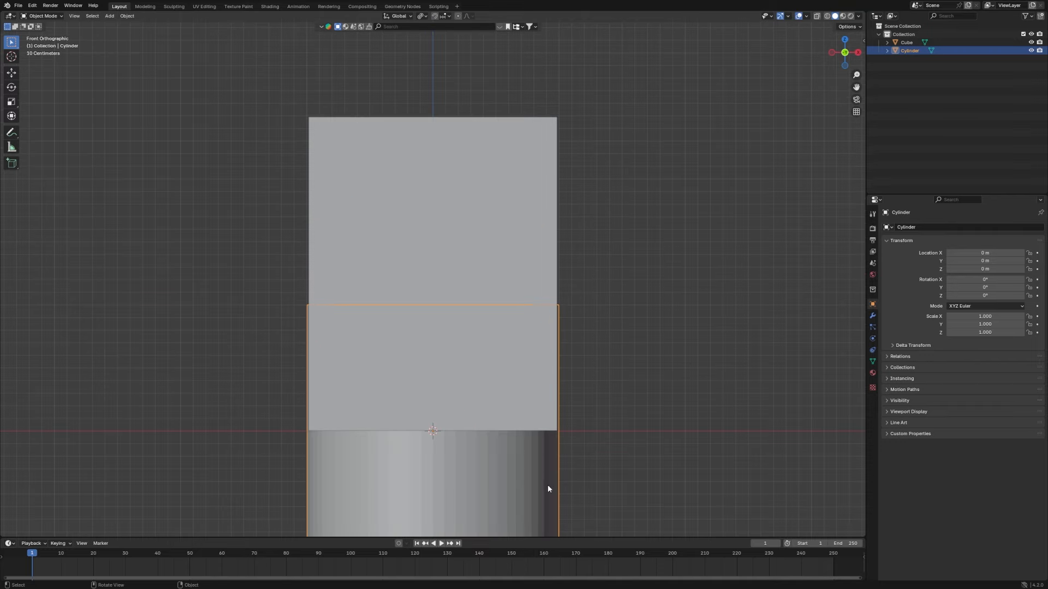
right_click(511, 489)
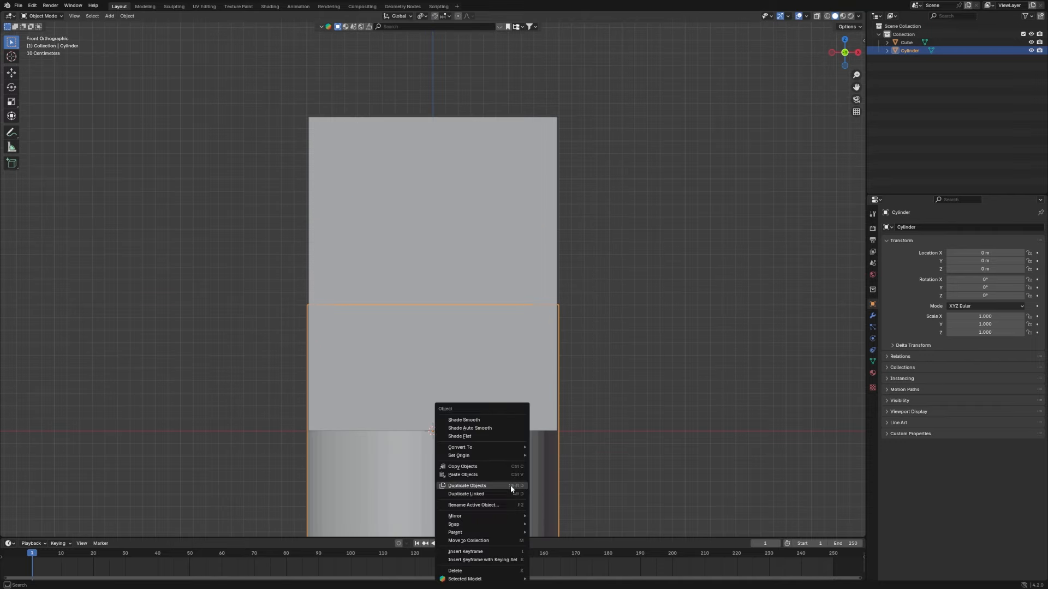
left_click(506, 430)
Step: Duplicate the cylinder, raise the copy about 2.9 m along Z and hide it
key("shift+d")
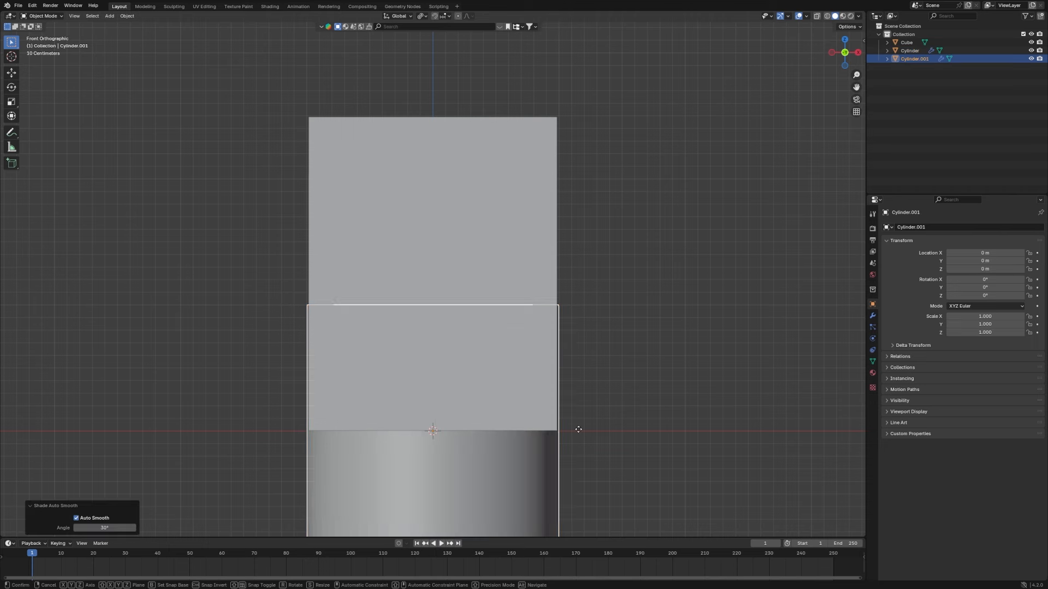
key("Escape")
key("g")
key("z")
left_click(641, 65)
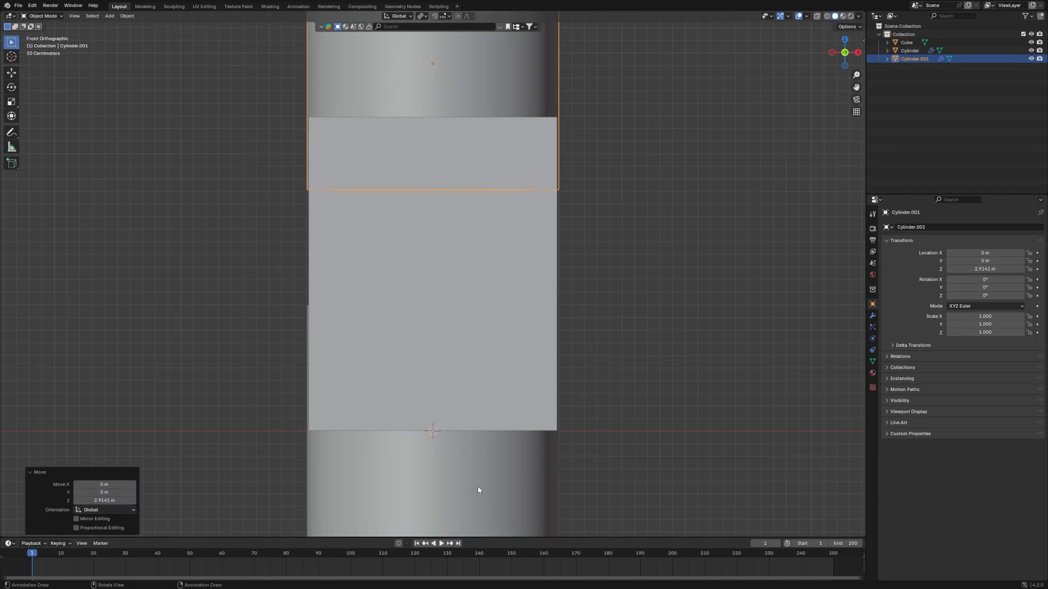
key("h")
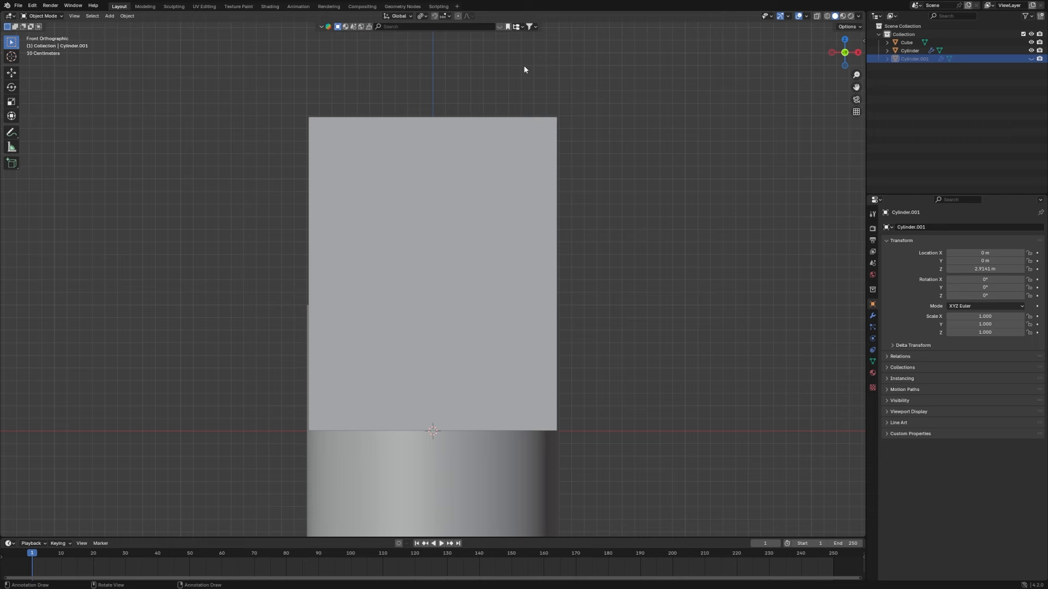
Step: Rotate the original cylinder 90° about the X axis and raise it about 1.17 m along Z
left_click(404, 478)
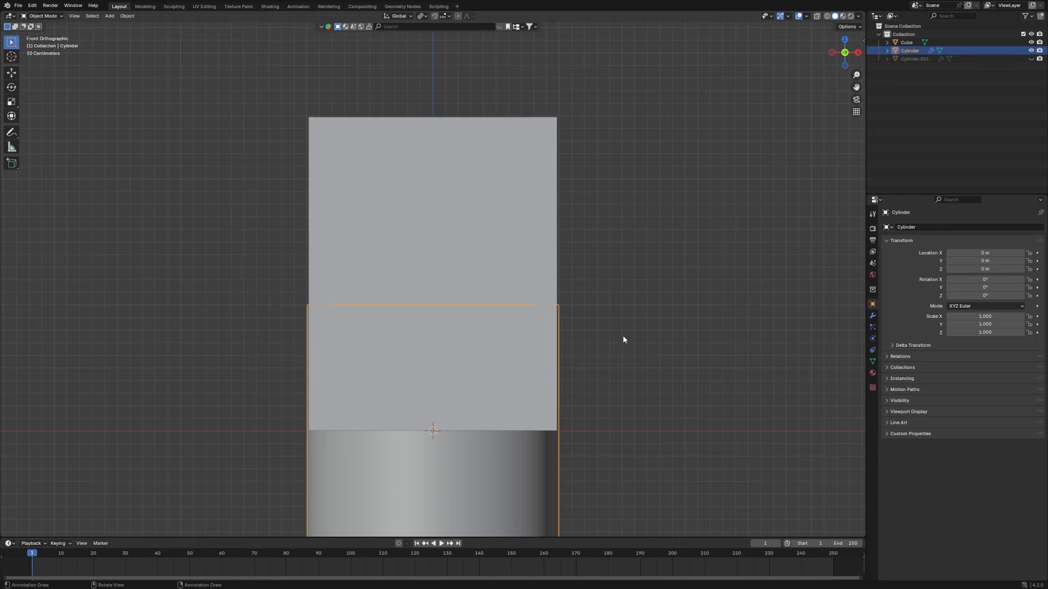
type("rx")
type("90")
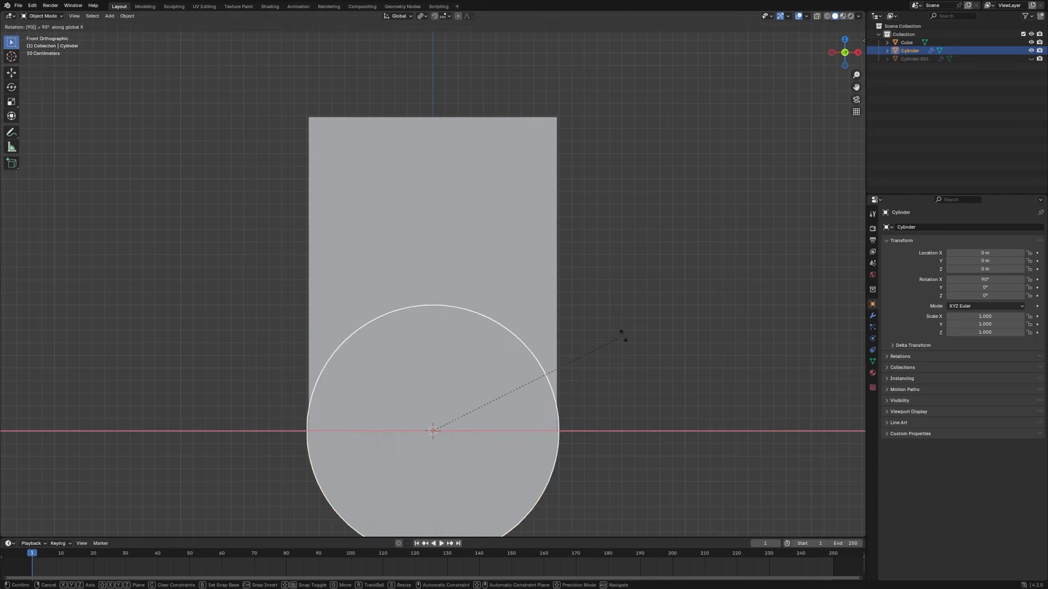
key("Return")
key("g")
key("z")
left_click(667, 244)
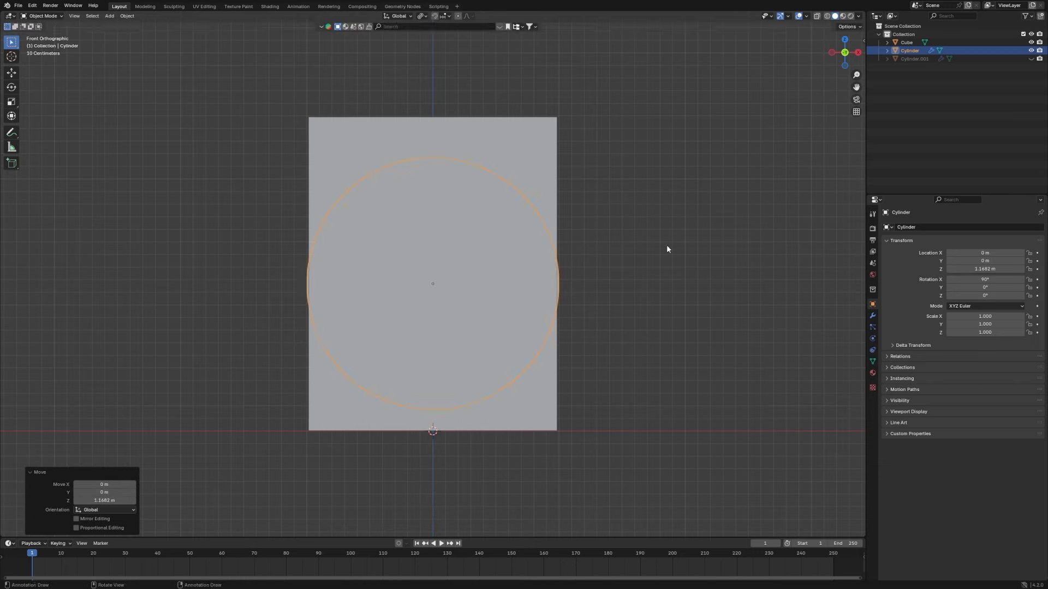
Step: Scale the rotated cylinder to about 0.73 with a depth scale of about 0.26 on the cabinet's front face, and save the file
key("s")
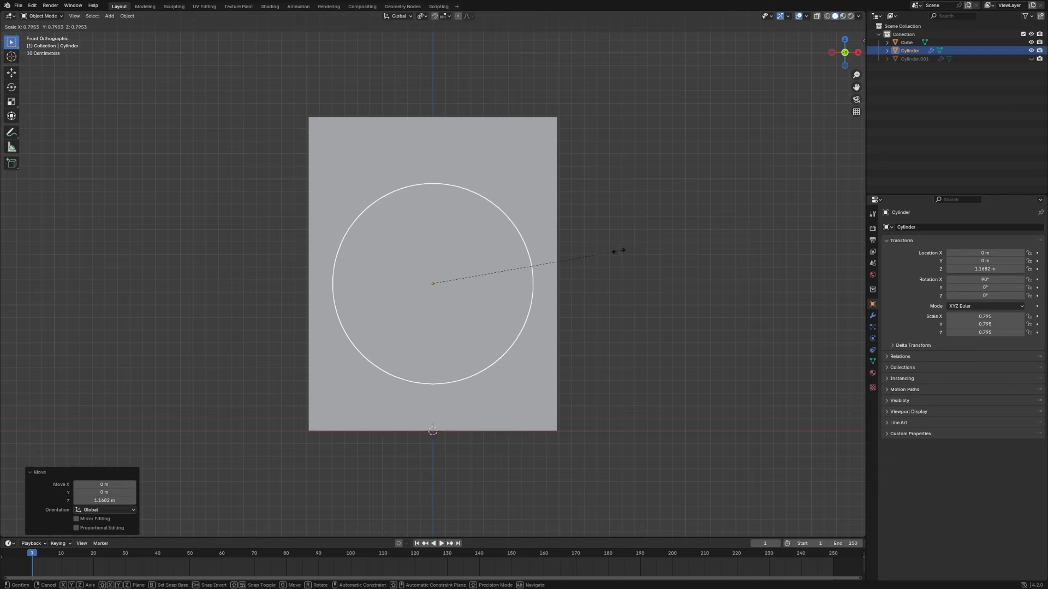
left_click(614, 254)
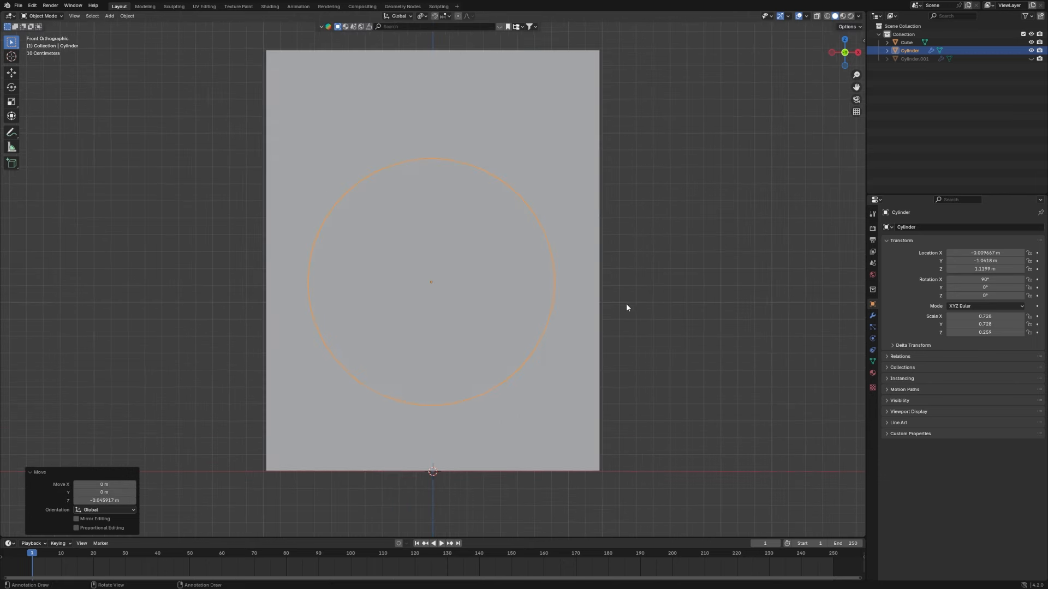
left_click(653, 296)
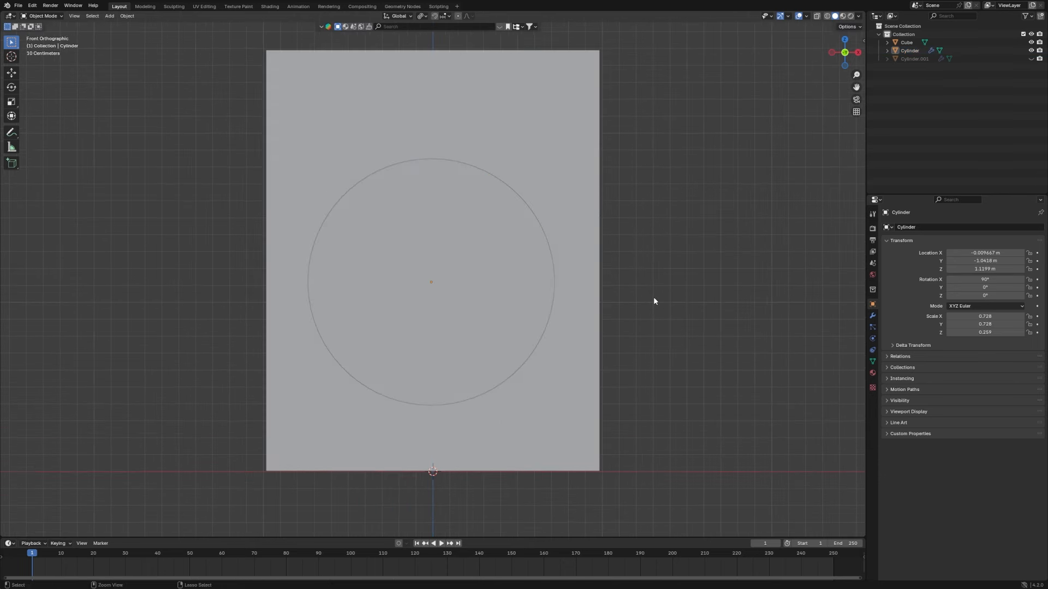
key("ctrl+s")
Step: Unhide the duplicate cylinder above the cabinet and scale it down uniformly by about 0.75
scroll(654, 297, "down", 4)
middle_click_drag(688, 280, 645, 291)
left_click(1032, 58)
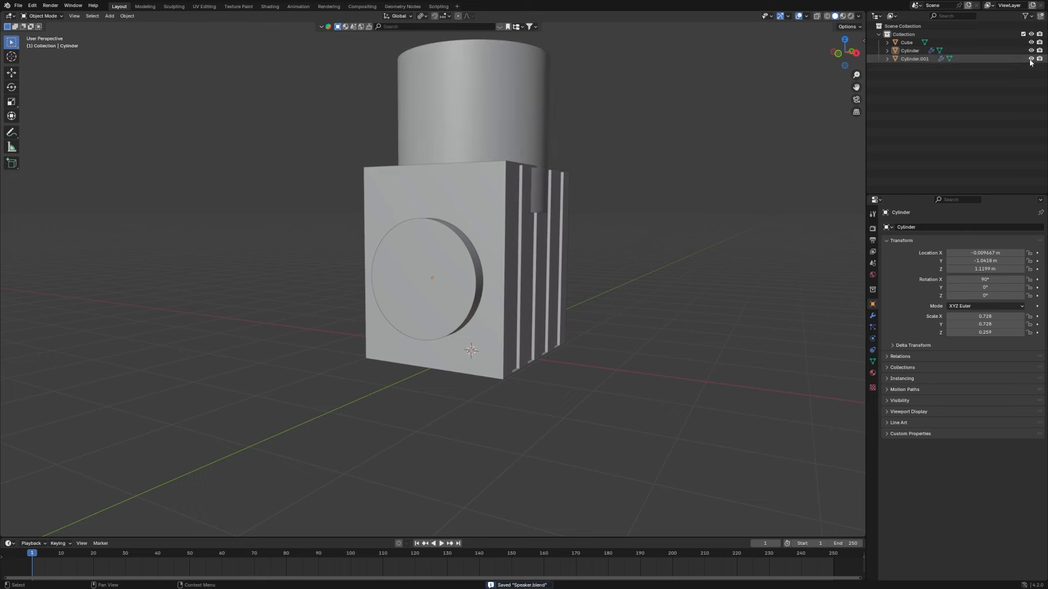
key("KP_7")
key("s")
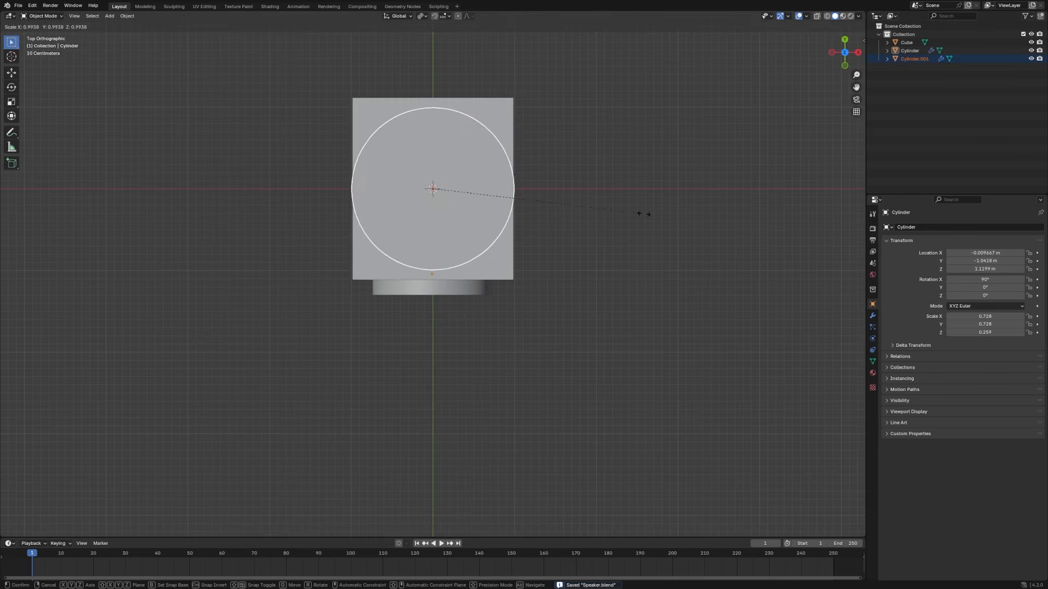
left_click(589, 200)
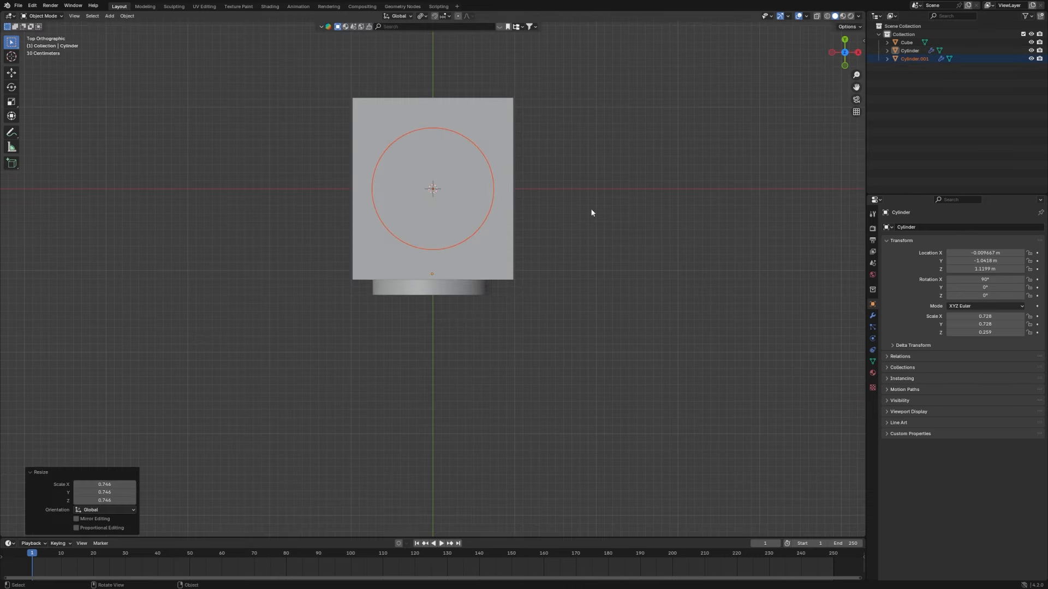
Step: Flatten the upper cylinder by scaling it to about 0.21 along the Z axis
key("KP_1")
scroll(614, 114, "up", 2)
key("z")
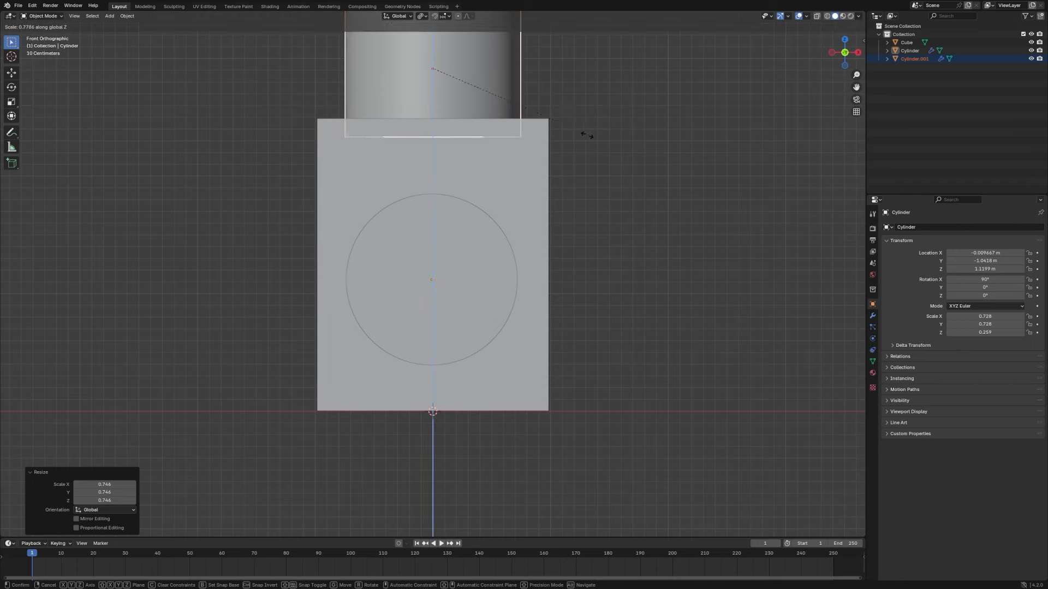
left_click(480, 75)
Step: Lower the flattened cylinder along Z until its top sits just above the cabinet's top surface, and save the file
key("g")
key("z")
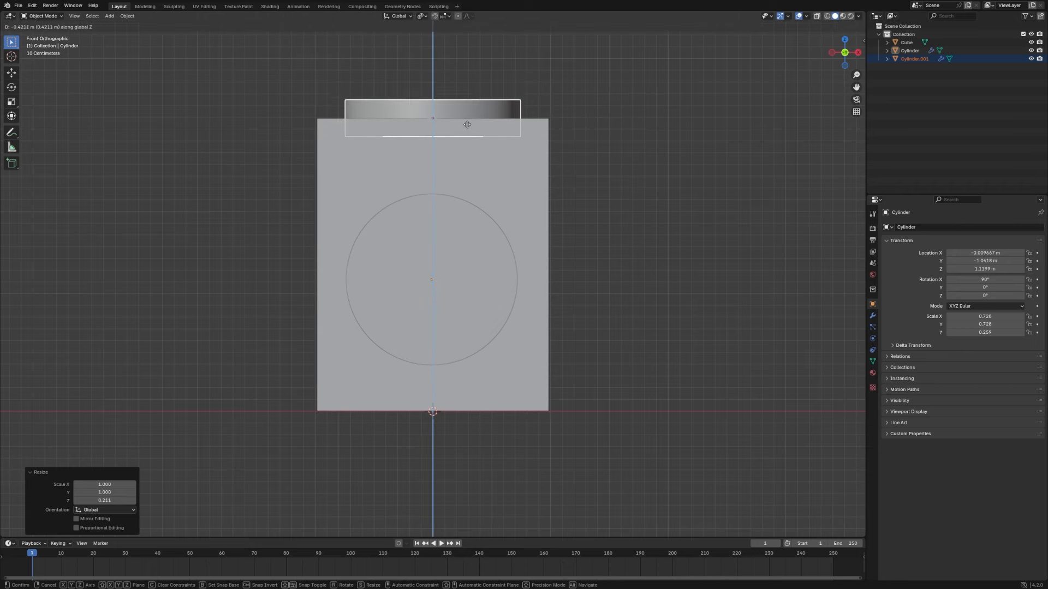
left_click(465, 133)
scroll(651, 231, "up", 6)
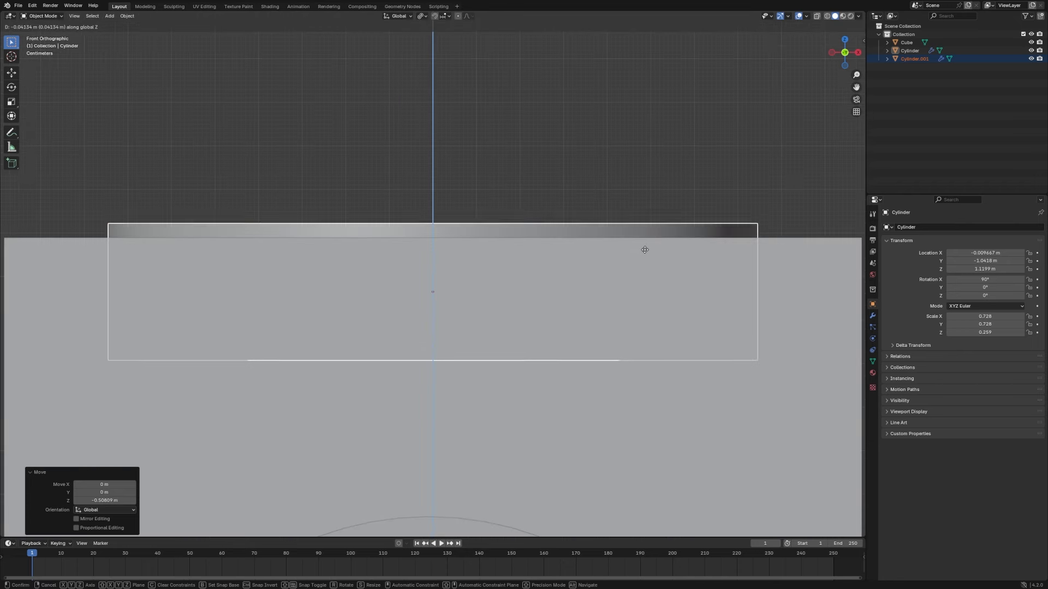
left_click(643, 244)
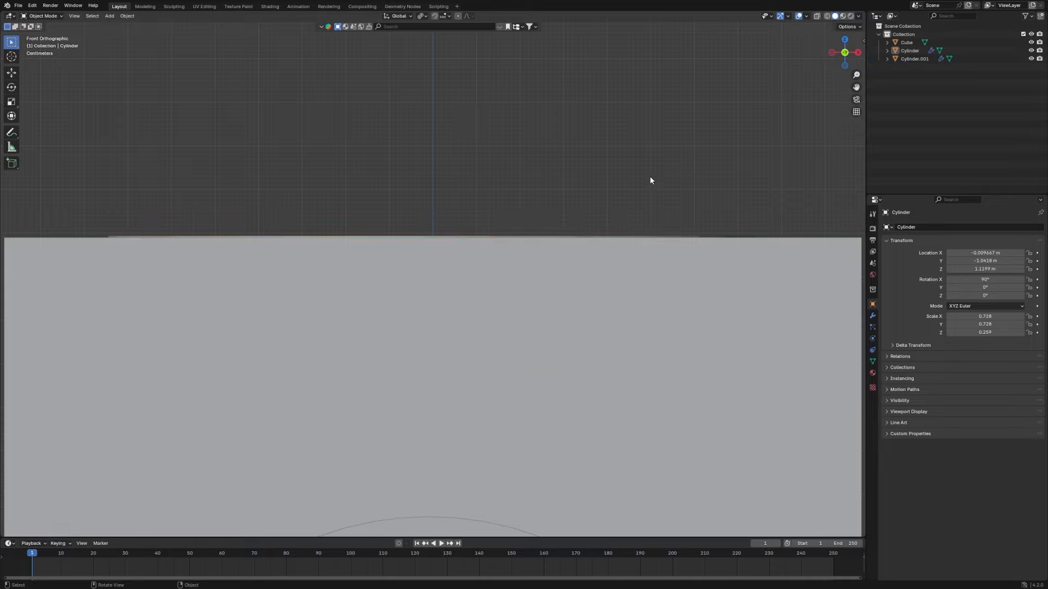
scroll(650, 175, "down", 5)
key("ctrl+s")
Step: Select the speaker cabinet and add a Boolean modifier to it
middle_click_drag(651, 176, 515, 294)
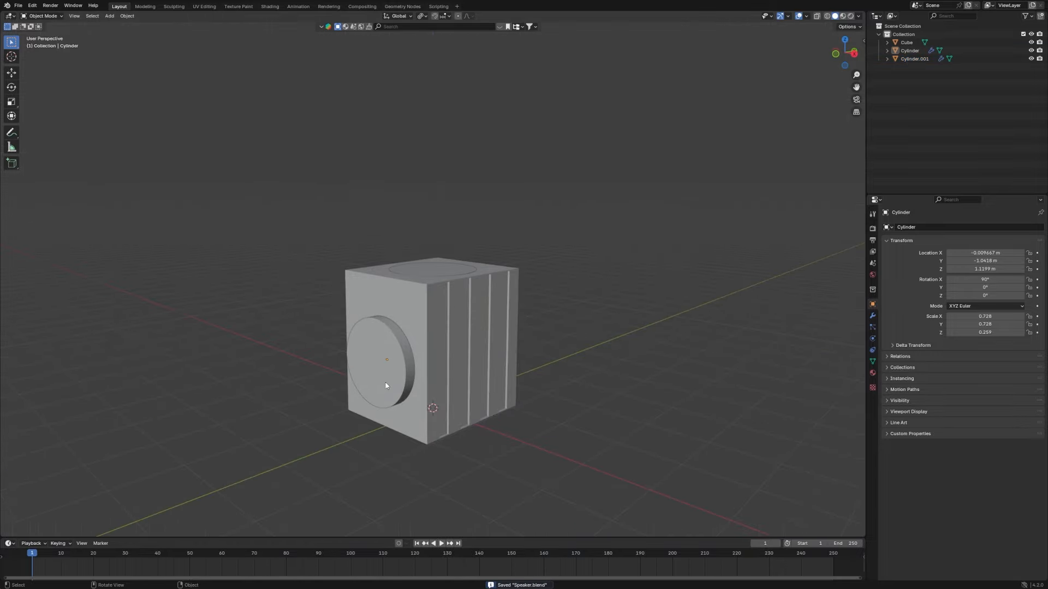
left_click(385, 384)
middle_click_drag(434, 352, 469, 331)
key("KP_Decimal")
scroll(582, 393, "down", 3)
middle_click_drag(590, 303, 572, 283)
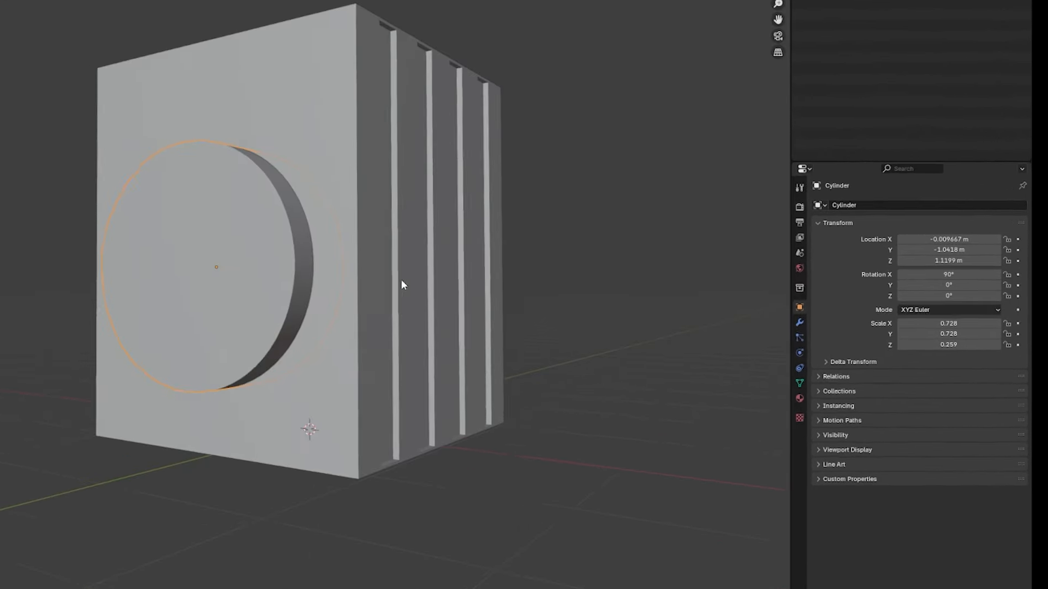
left_click(401, 284)
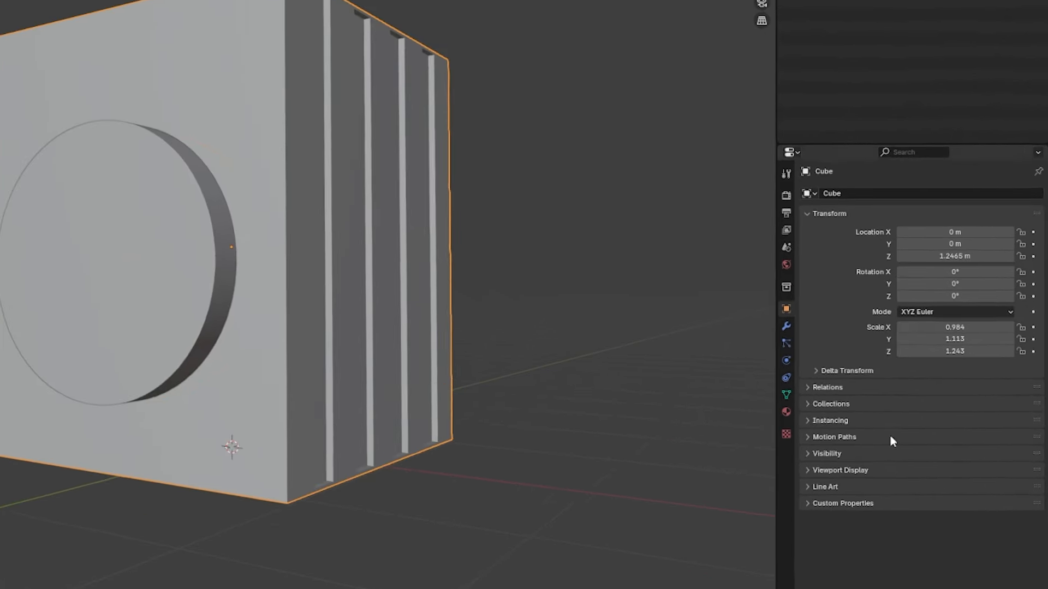
left_click(800, 323)
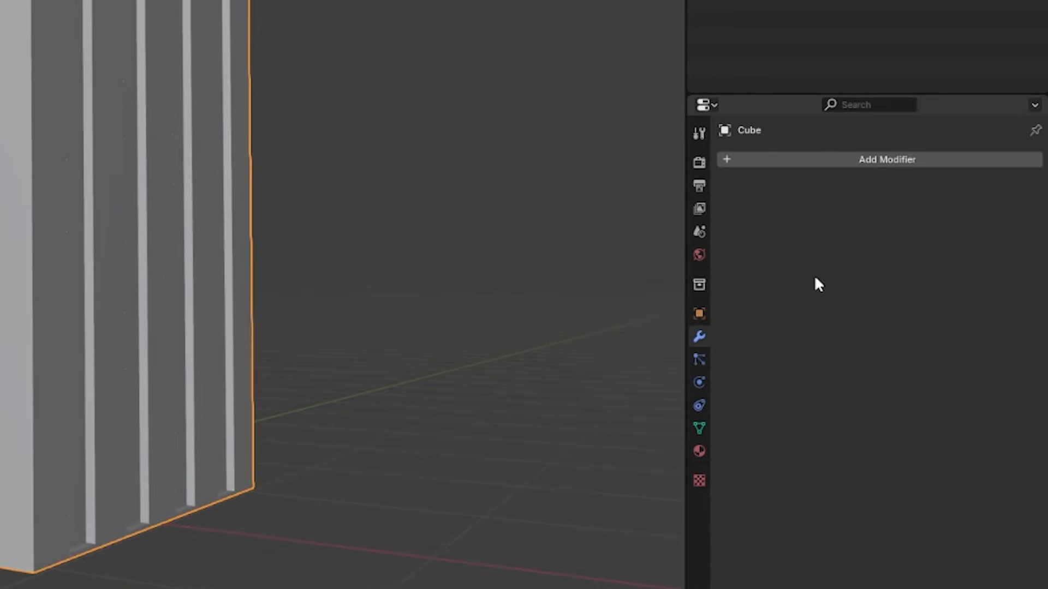
left_click(853, 159)
left_click(852, 155)
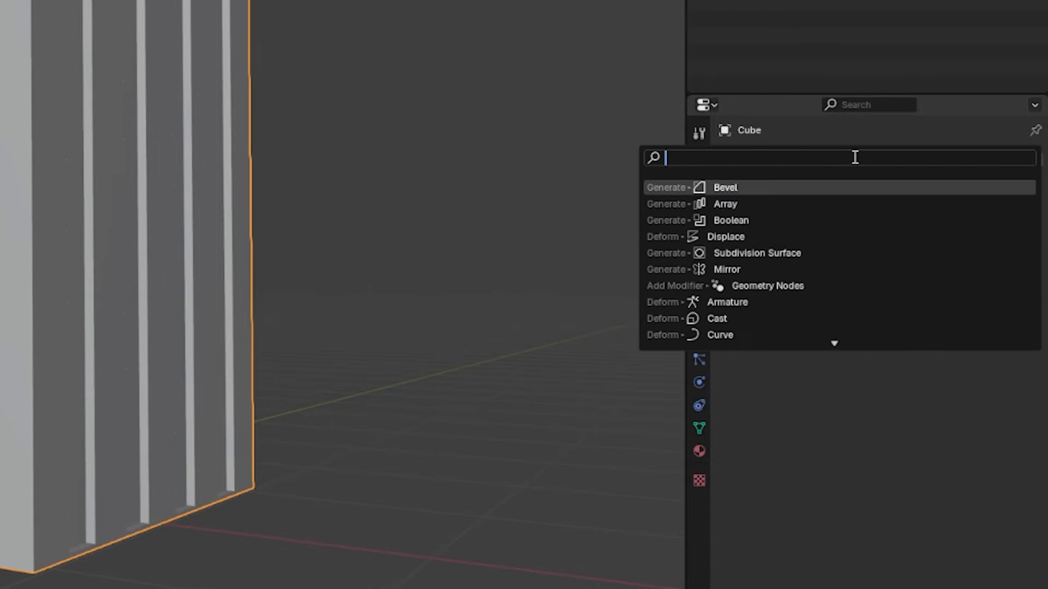
type("bool")
key("Return")
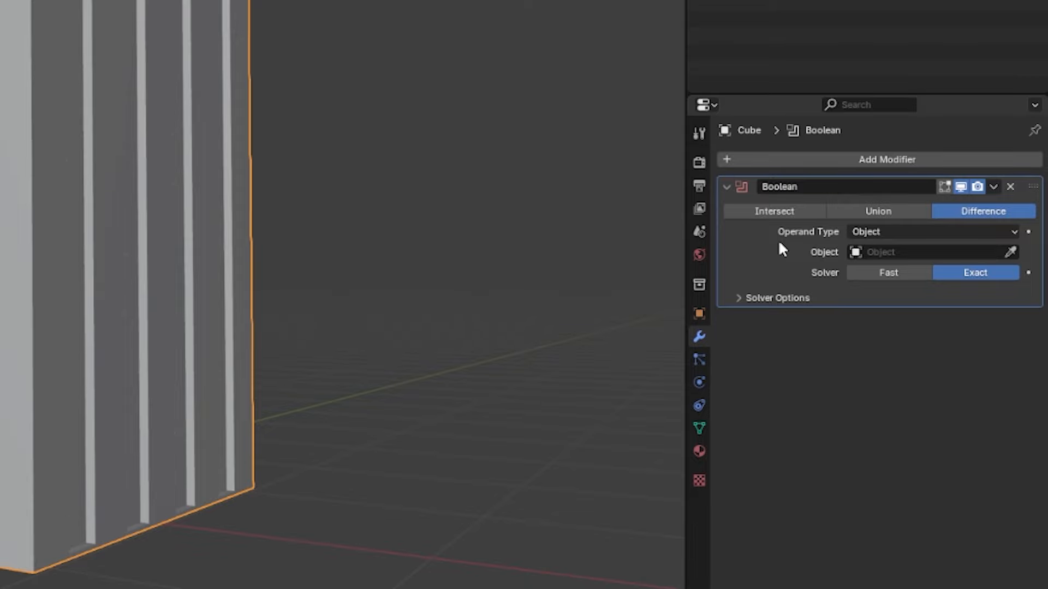
Step: Duplicate the cabinet's Boolean modifier four times to have five Difference modifiers
key("shift+d")
key("shift+d")
key("shift+d")
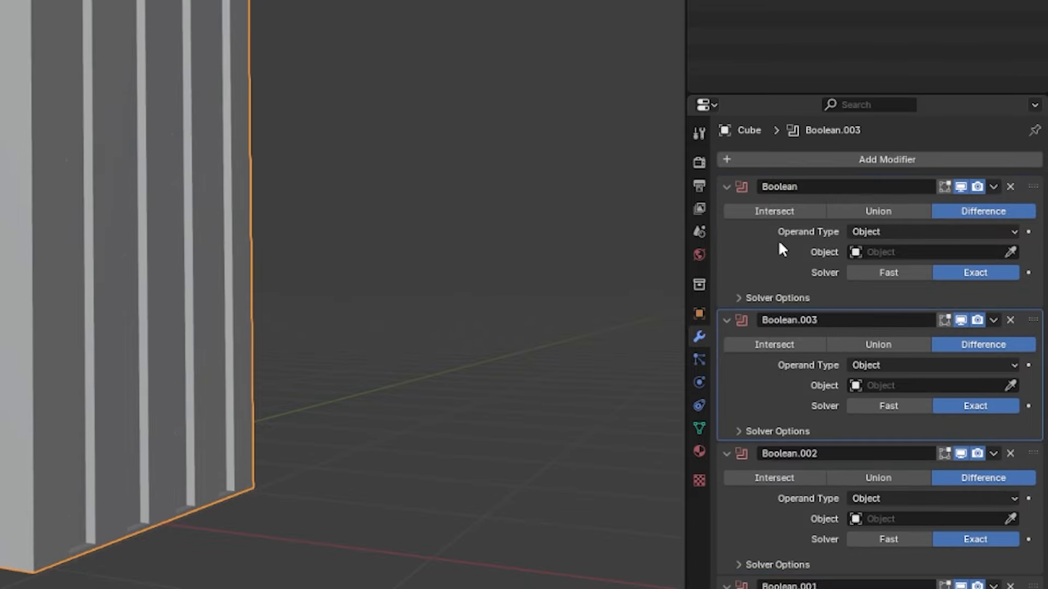
key("shift+d")
Step: Set the front cylinder as the cutter object of the cabinet's first Boolean modifier and apply that modifier
middle_click_drag(620, 321, 456, 245)
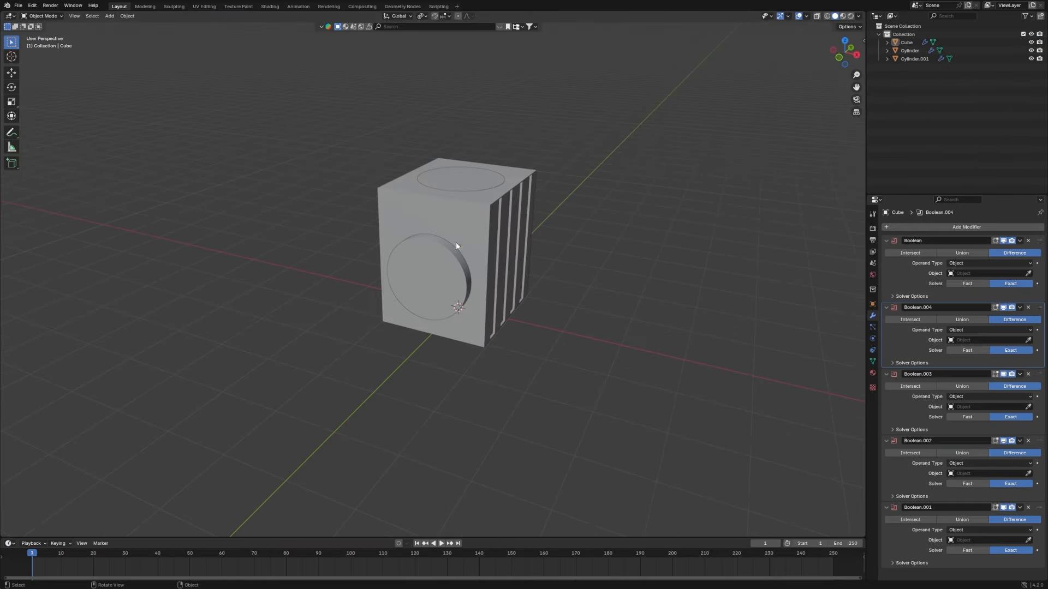
left_click(457, 246)
left_click(507, 198)
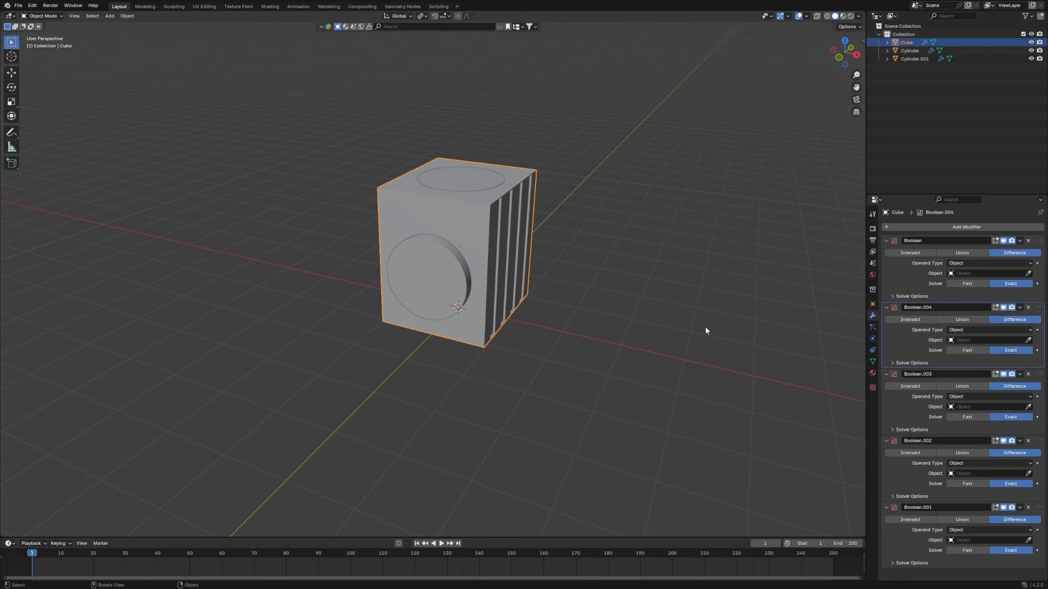
middle_click_drag(706, 331, 477, 262)
key("KP_1")
scroll(547, 292, "up", 5)
middle_click_drag(507, 293, 478, 253)
left_click(481, 291)
scroll(508, 284, "down", 3)
left_click(479, 256)
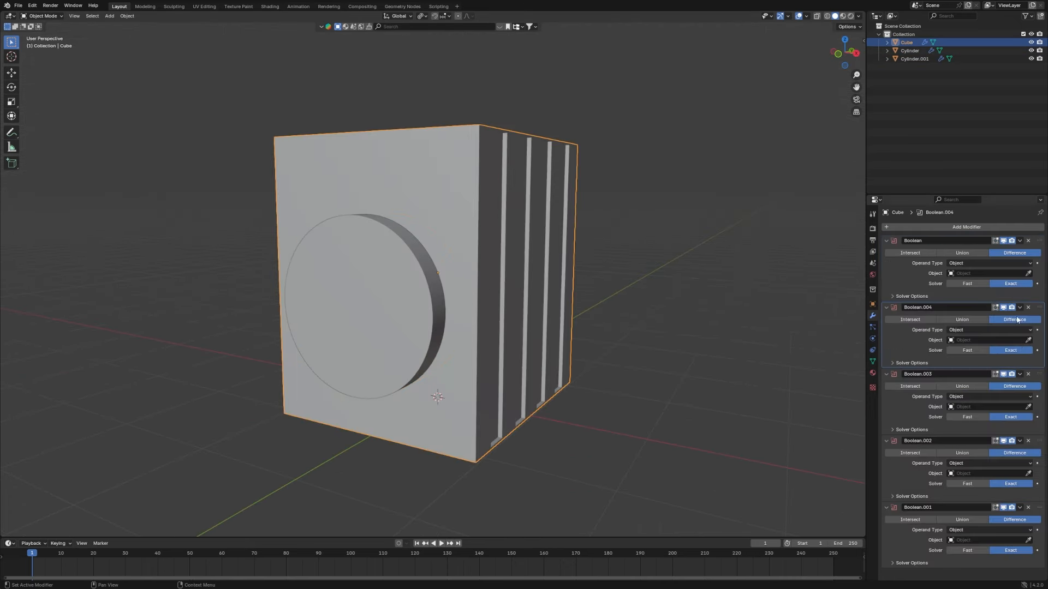
left_click(1029, 275)
left_click(406, 285)
left_click(1020, 241)
Step: Move the front cylinder back along Y until its face is flush with the cabinet's front
left_click(346, 292)
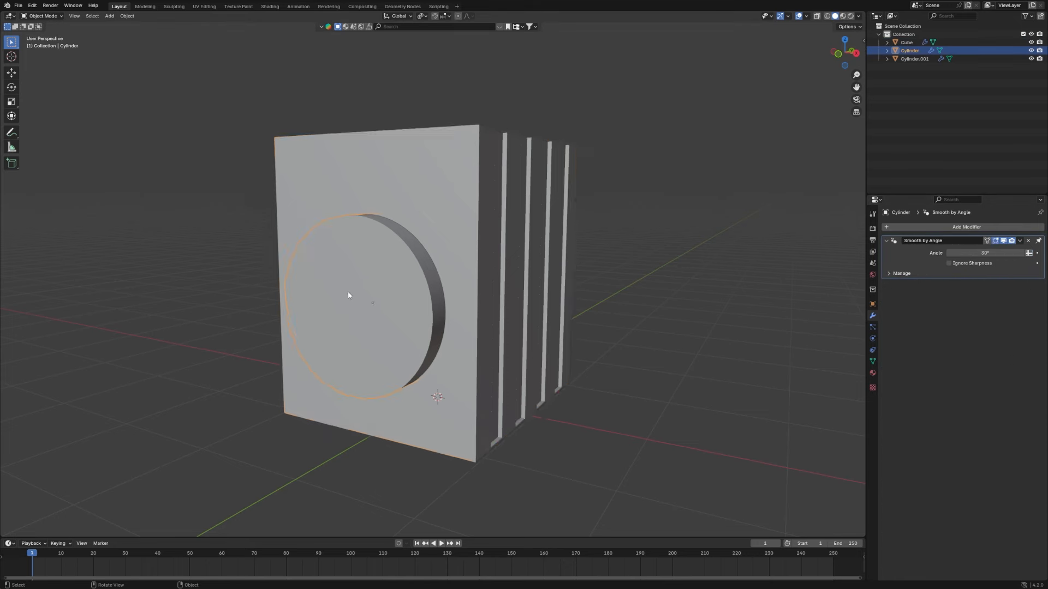
key("KP_Decimal")
key("KP_3")
key("g")
key("y")
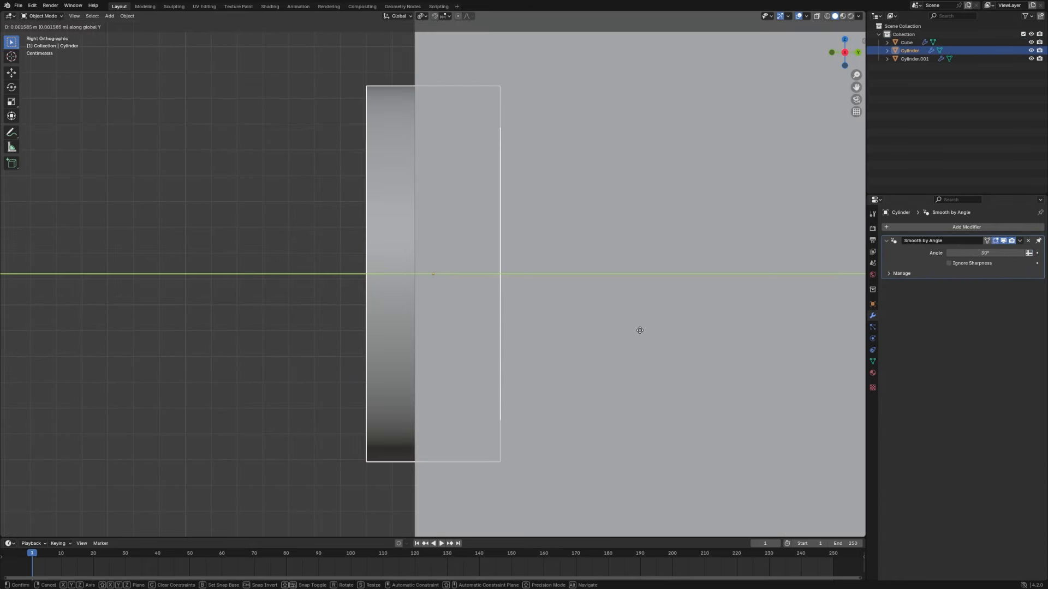
left_click(687, 331)
Step: Inset the cylinder's front face by about 0.24 m and move the inner face about 0.13 m back along Y
middle_click_drag(687, 331, 562, 315)
key("Tab")
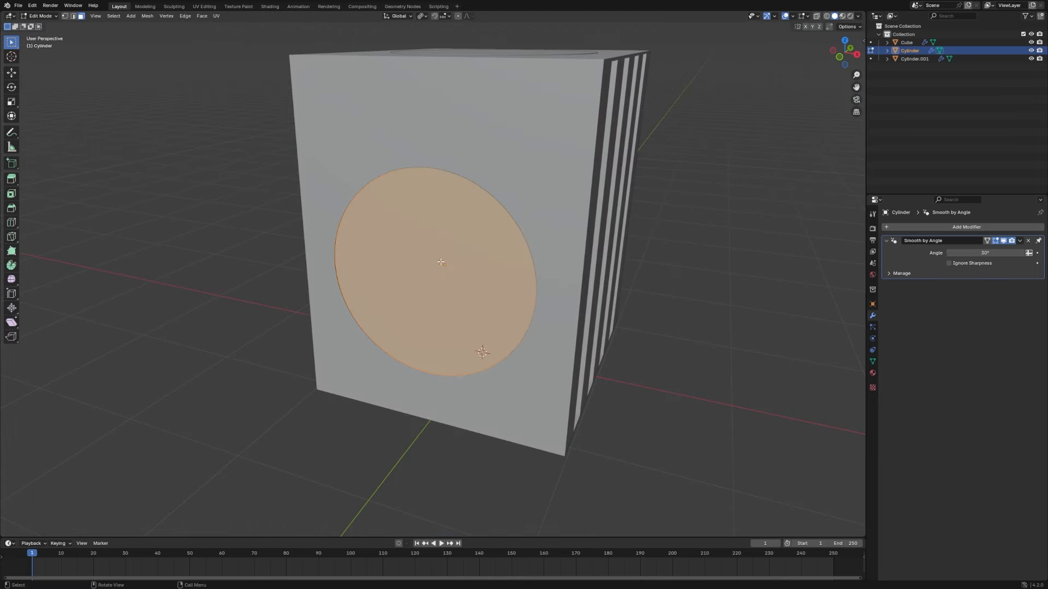
left_click(472, 277)
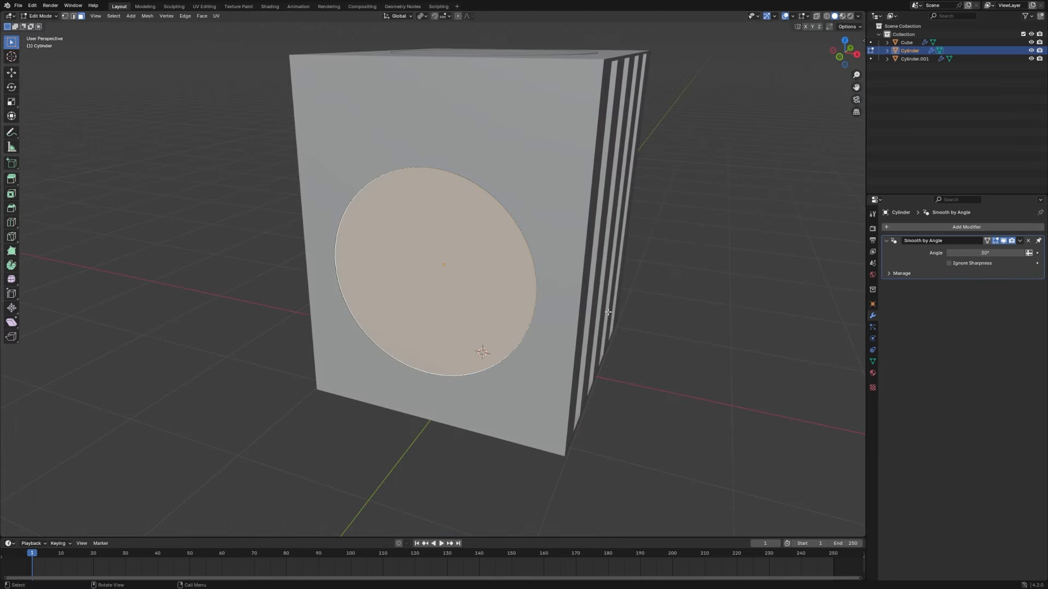
key("i")
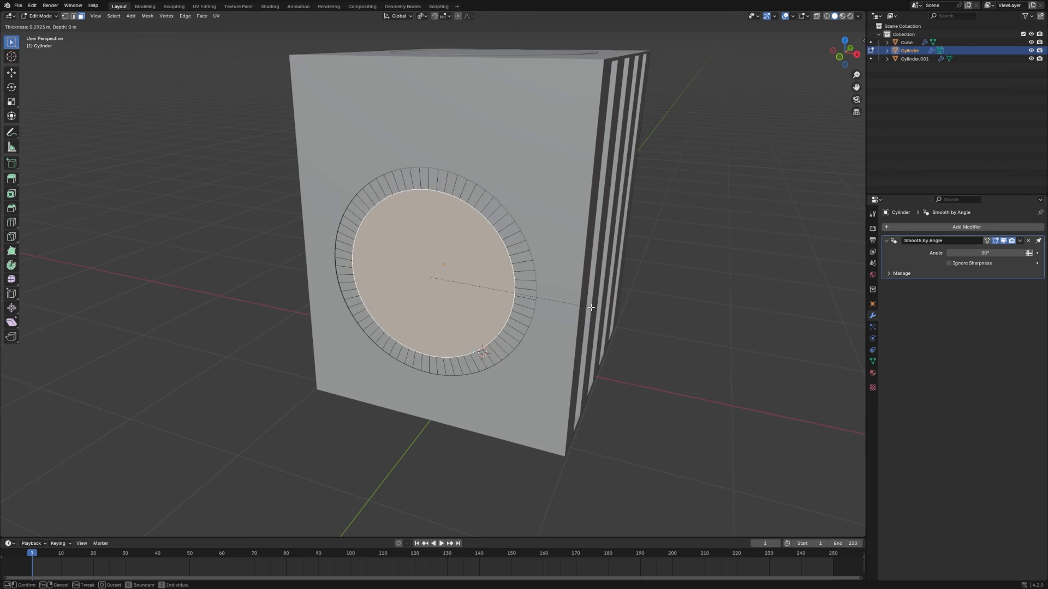
left_click(586, 308)
key("g")
key("y")
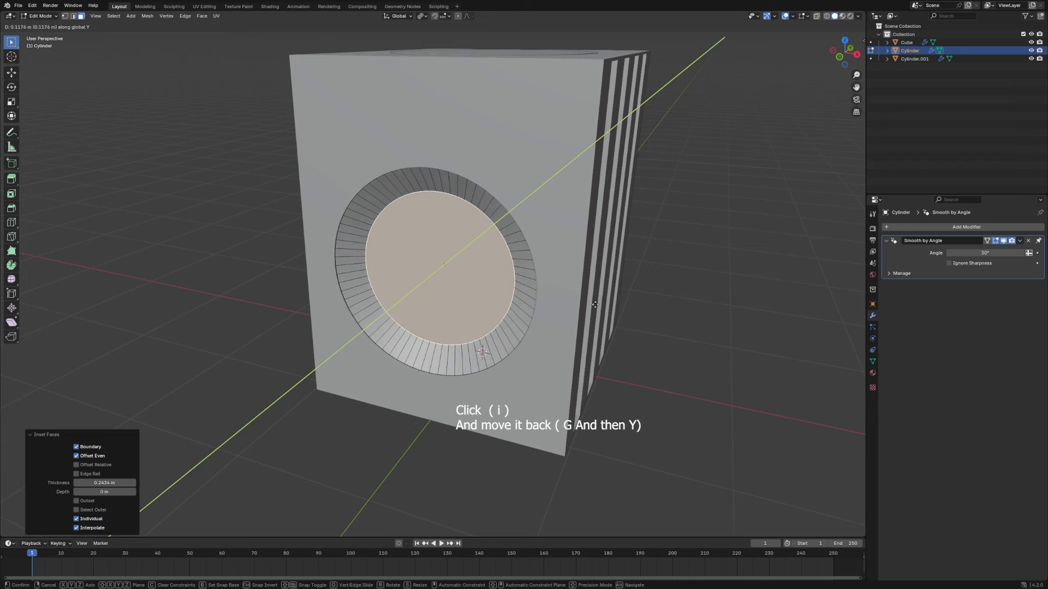
left_click(633, 303)
Step: Inset the recessed face by another 0.14 m and move it about 0.10 m forward along Y
key("i")
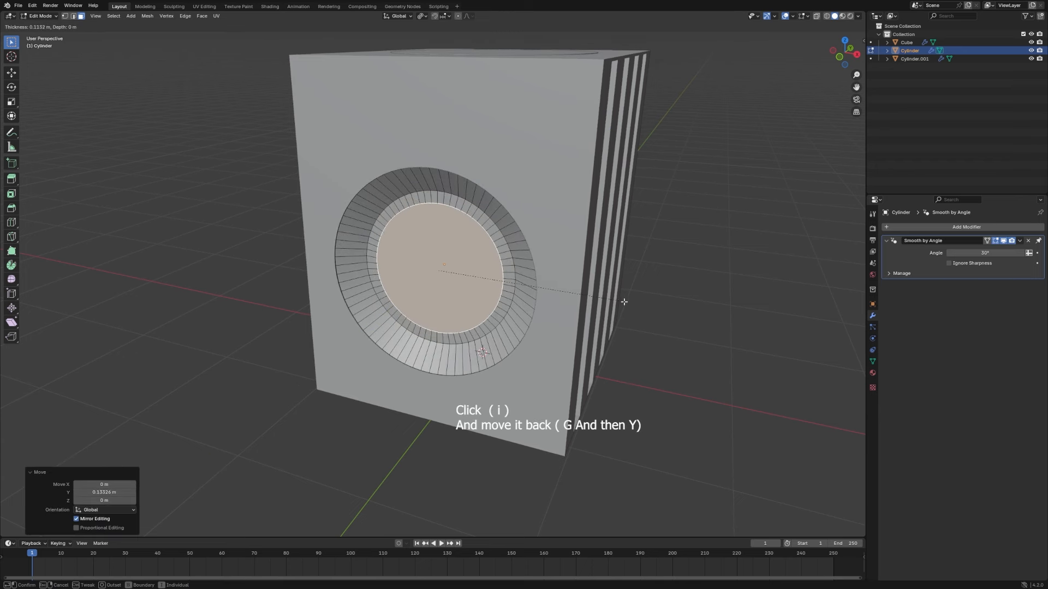
left_click(621, 302)
key("g")
key("y")
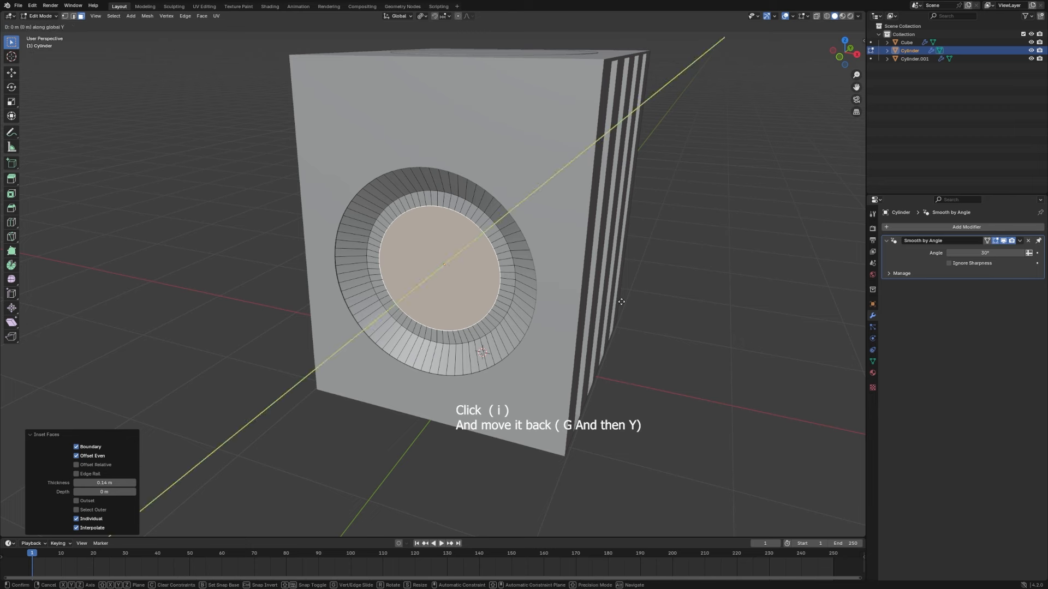
left_click(622, 301)
key("g")
key("y")
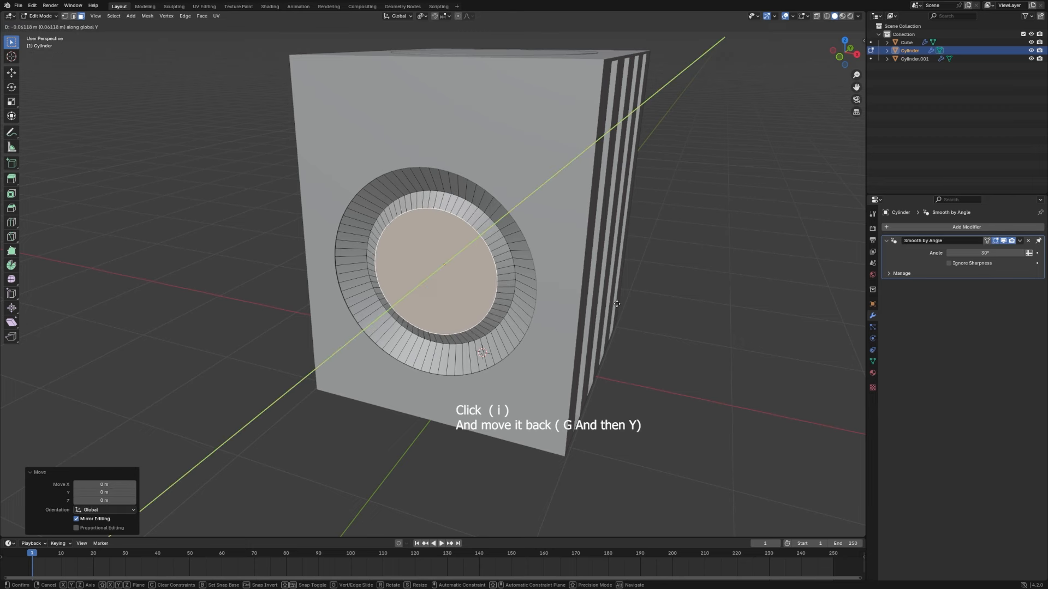
left_click(616, 304)
Step: Inset the central face by about 0.09 m and pull it slightly further forward along Y
key("i")
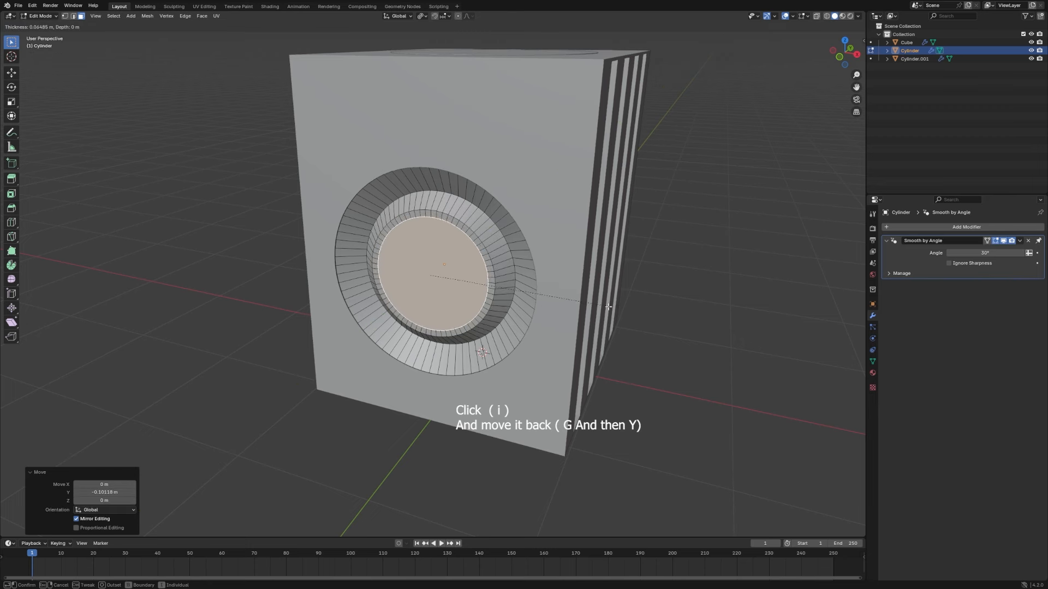
left_click(606, 307)
key("g")
key("y")
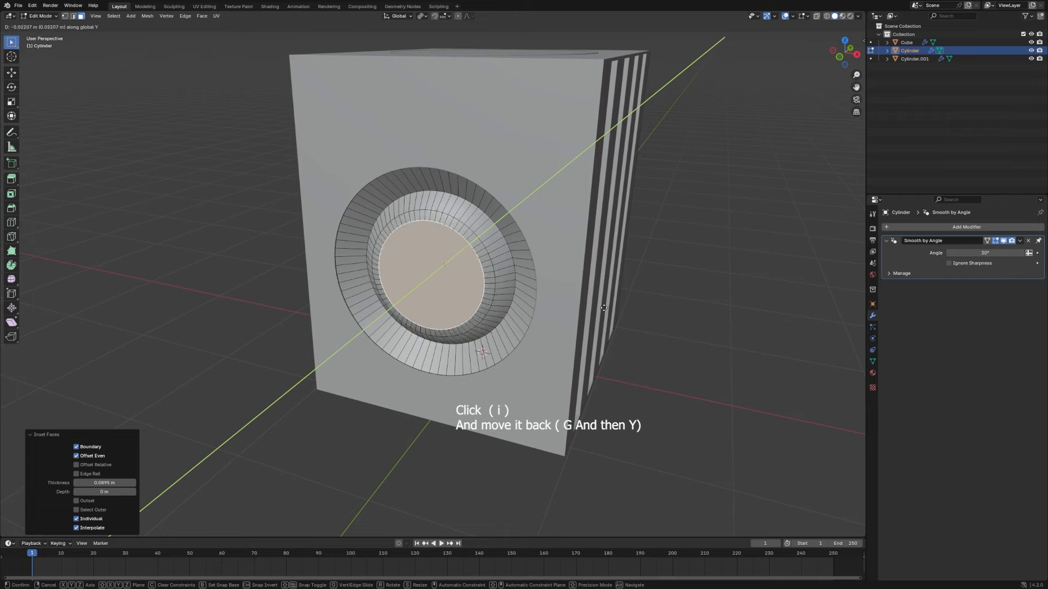
left_click(601, 309)
Step: Move the protruding central face back along Y to just in front of the cabinet's front, and save the file
middle_click_drag(600, 310, 526, 293)
key("Tab")
key("grave")
left_click(580, 290)
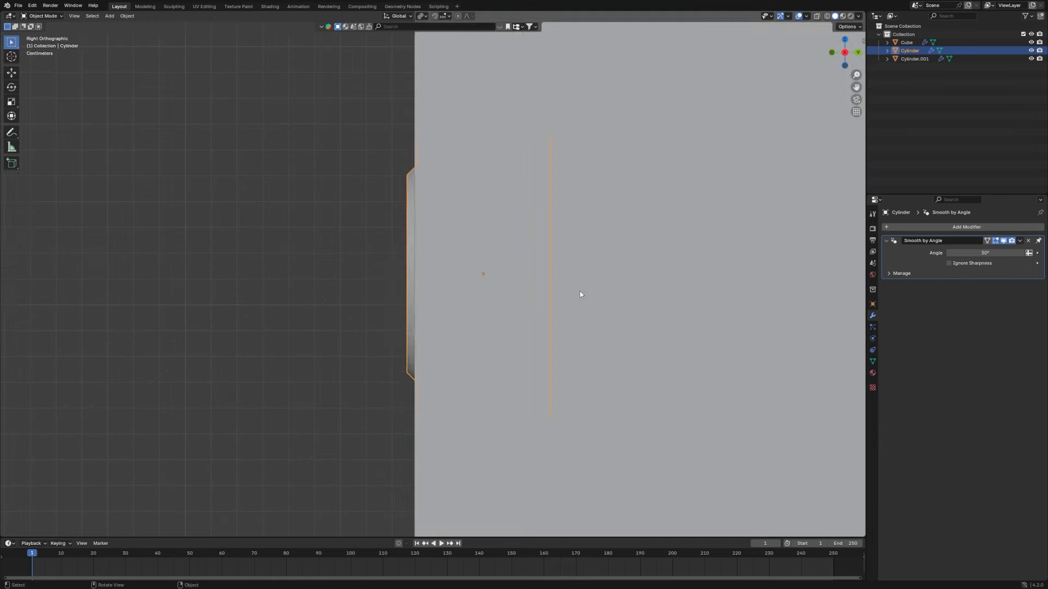
key("Tab")
key("g")
key("y")
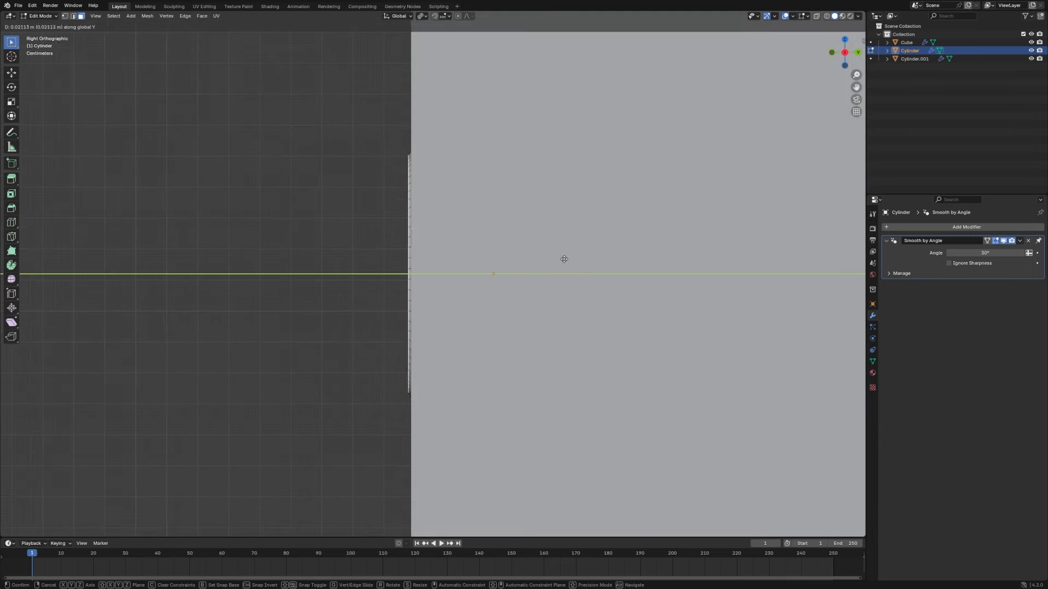
left_click(567, 260)
middle_click_drag(566, 258, 607, 268)
key("Tab")
scroll(508, 288, "down", 3)
key("ctrl+s")
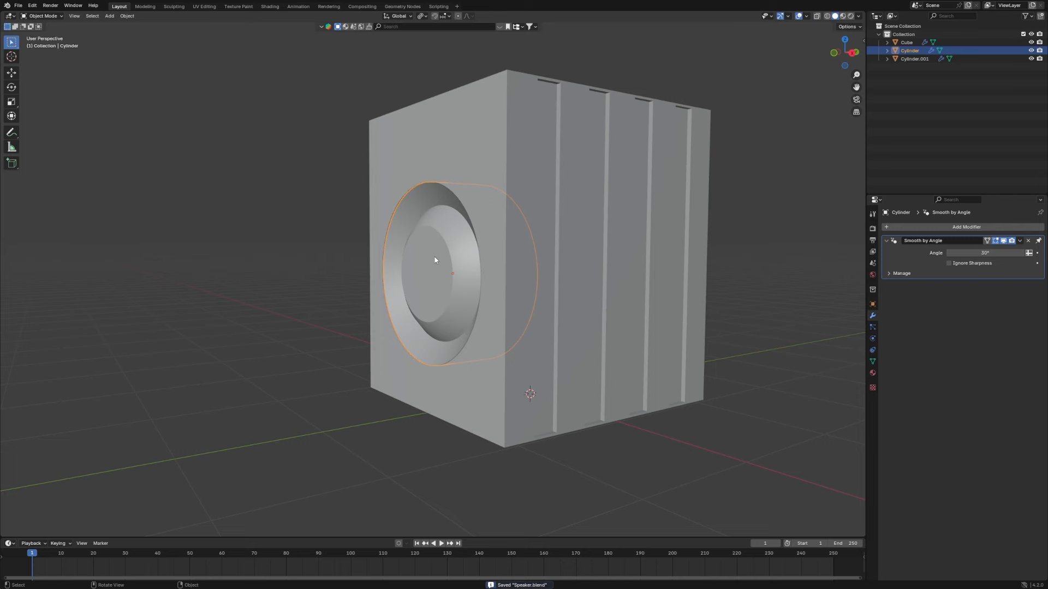
Step: Duplicate the speaker cone cylinder and raise the copy along Z to the upper part of the cabinet's front
key("KP_1")
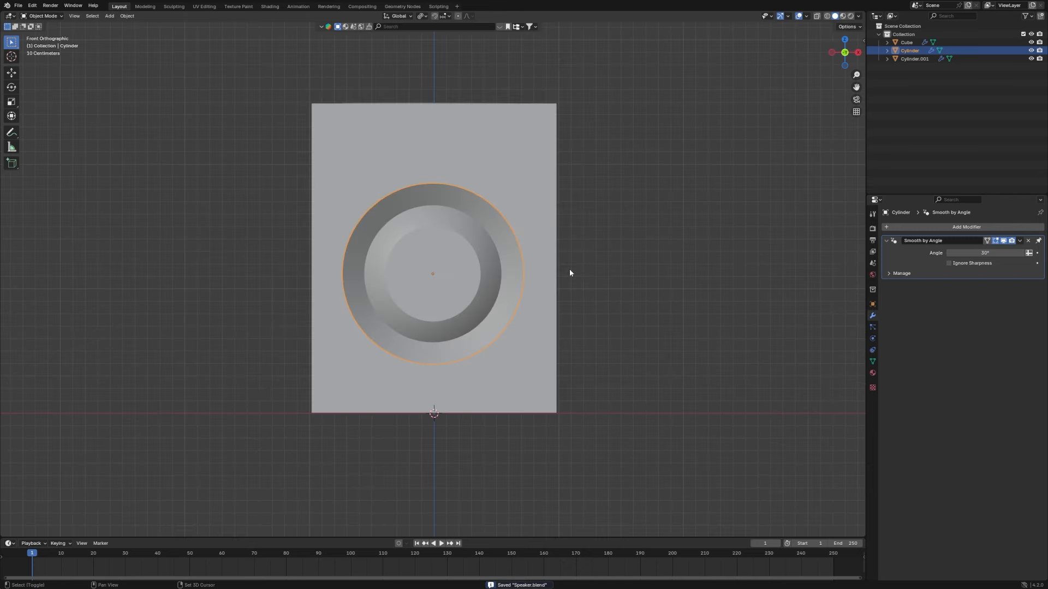
key("shift+d")
right_click(569, 269)
key("g")
key("z")
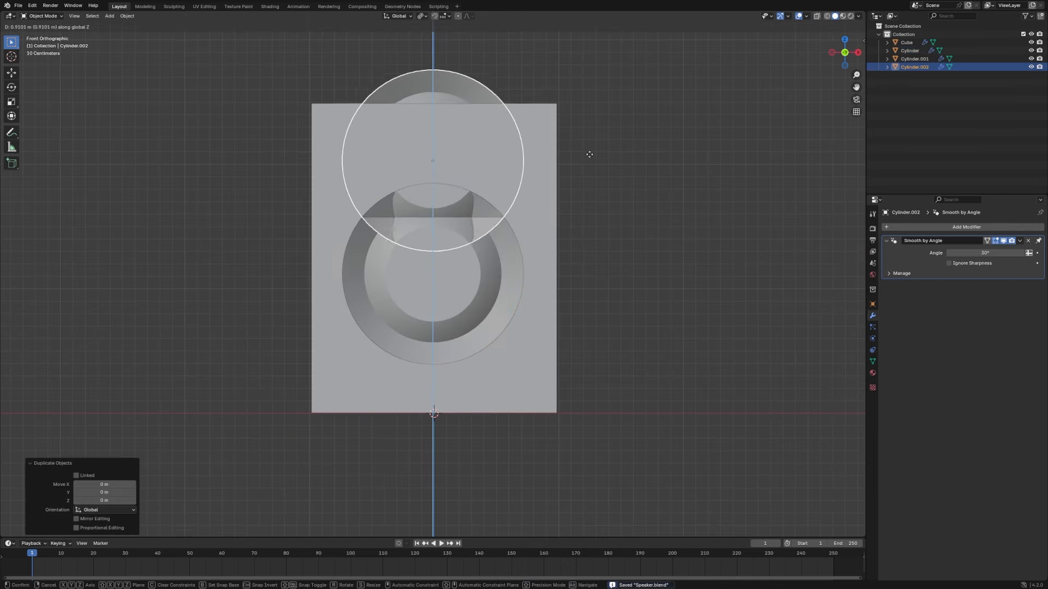
left_click(593, 146)
Step: Scale the copy by 0.15 and again by 1.83, and shift it about 0.67 m along X and 0.07 m along Z
key("s")
left_click(471, 154)
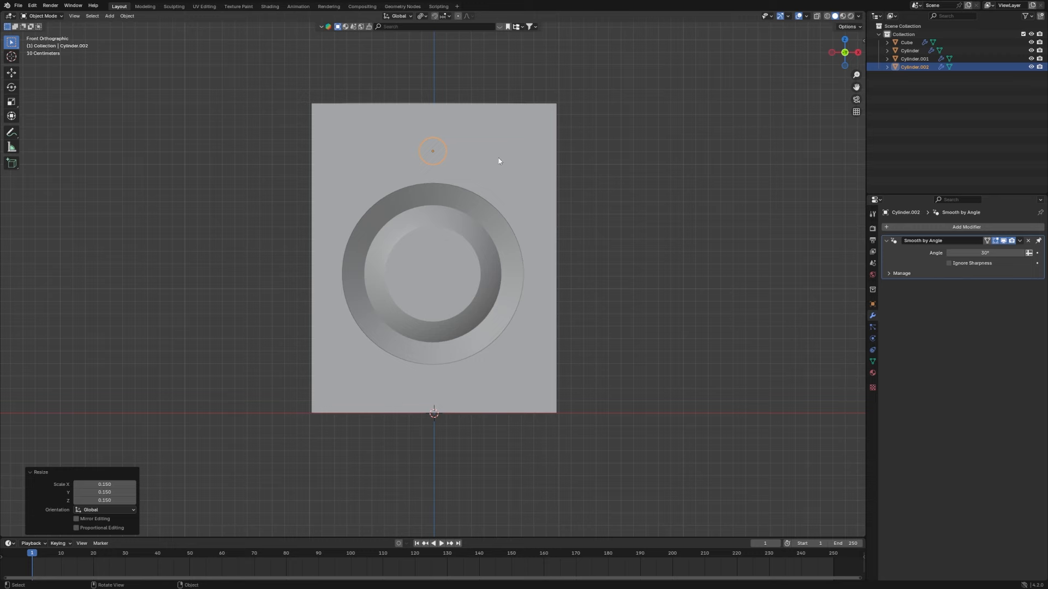
key("s")
left_click(550, 159)
key("g")
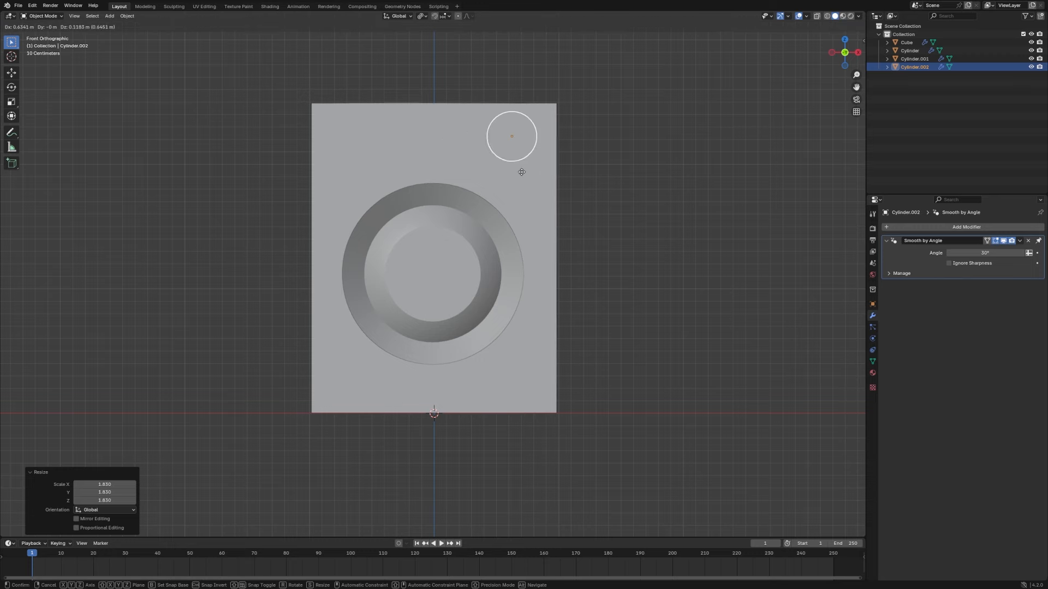
left_click(526, 179)
Step: Move the small cylinder along Y until it protrudes slightly from the cabinet's front face
middle_click_drag(526, 178, 643, 236)
key("grave")
left_click(568, 180)
key("KP_Decimal")
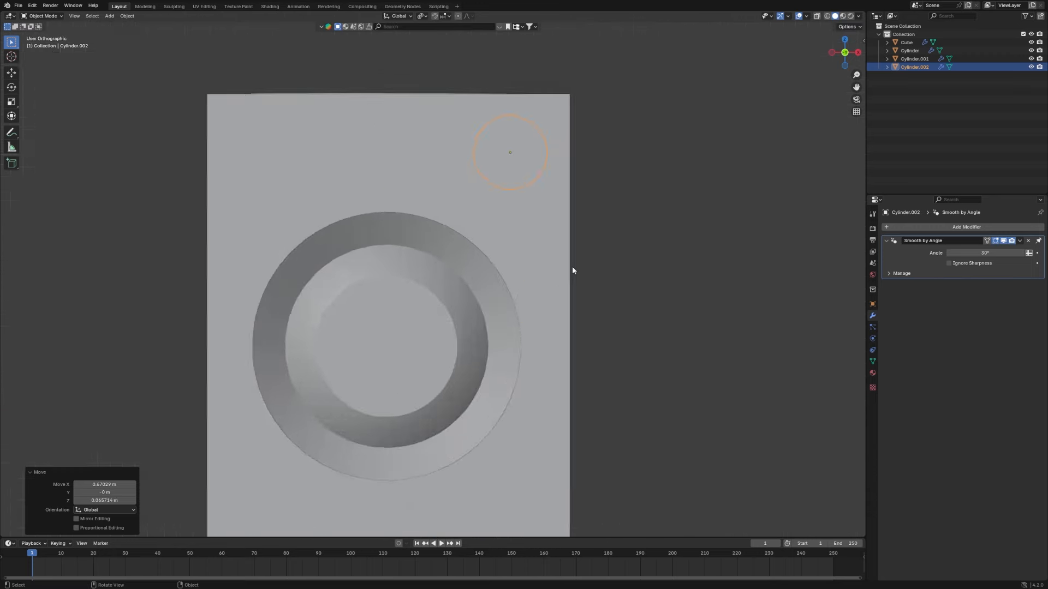
key("KP_3")
scroll(644, 219, "down", 3)
key("g")
key("y")
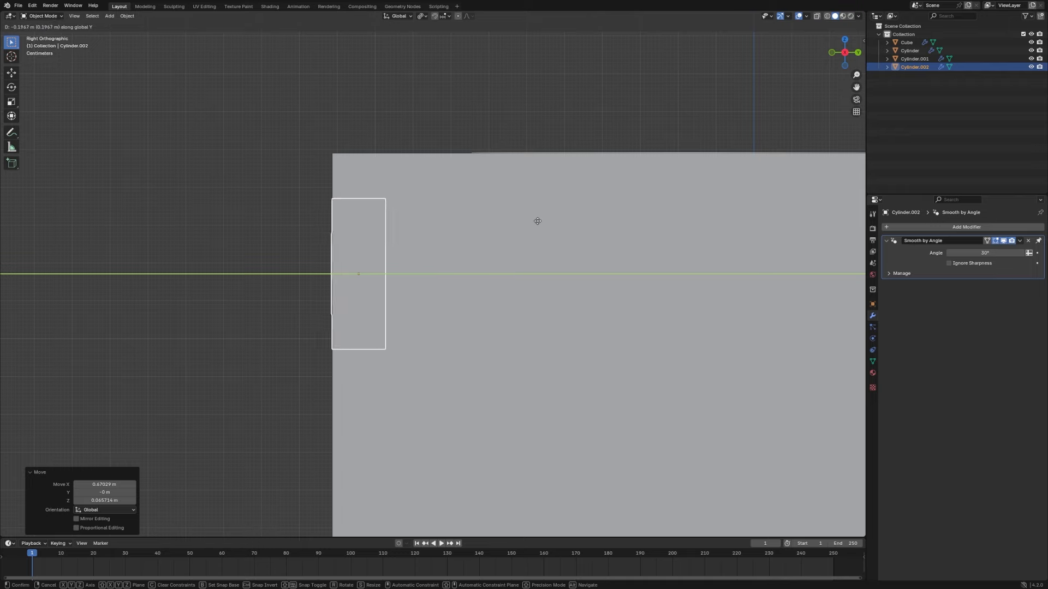
left_click(521, 223)
Step: Set the small cylinder as the cutter object of the cabinet's Boolean.004 modifier and apply that modifier
middle_click_drag(521, 222, 444, 241)
left_click(445, 240)
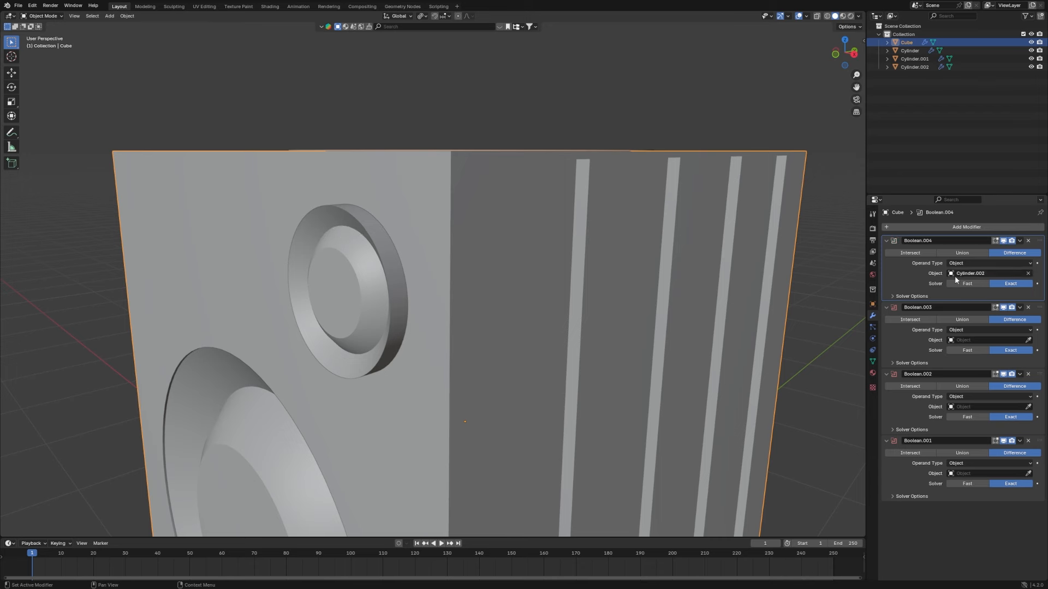
right_click(1012, 254)
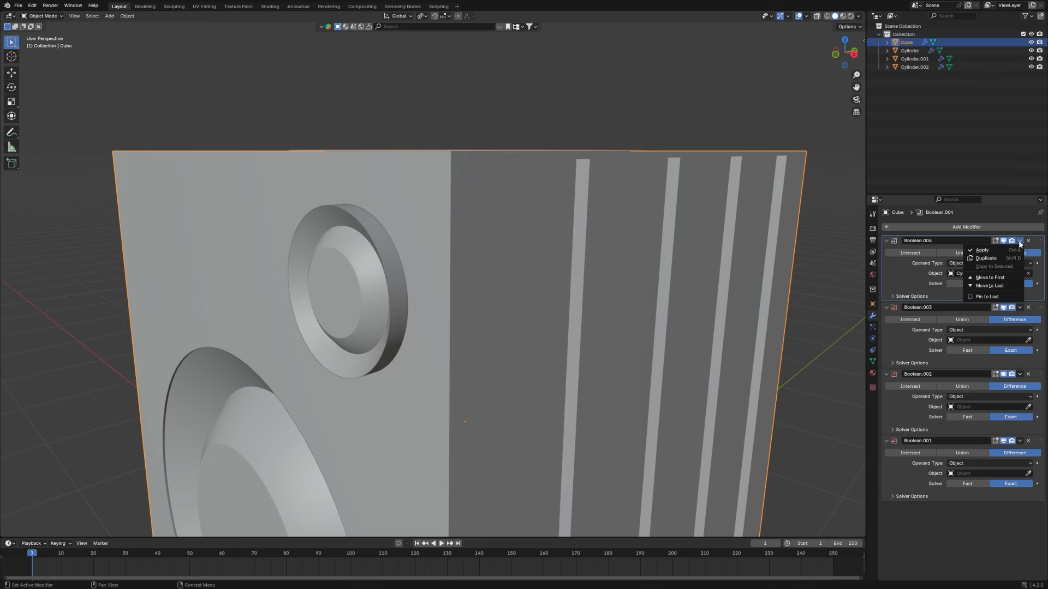
Step: Move the small cylinder about 0.048 m back along Y until its rim is flush with the cabinet's front
left_click(305, 276)
key("grave")
left_click(580, 273)
key("g")
key("y")
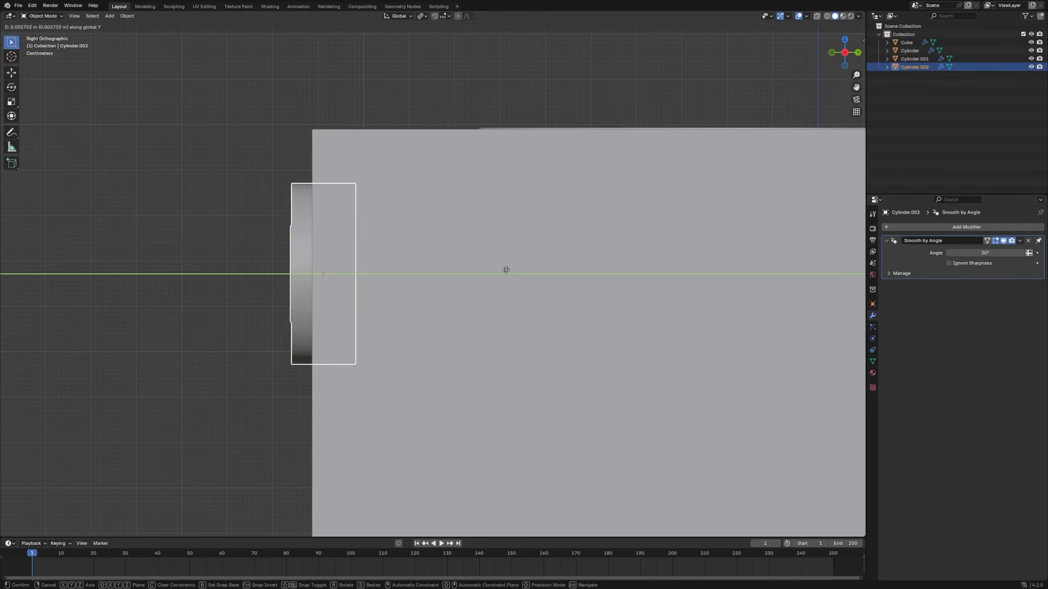
left_click(524, 271)
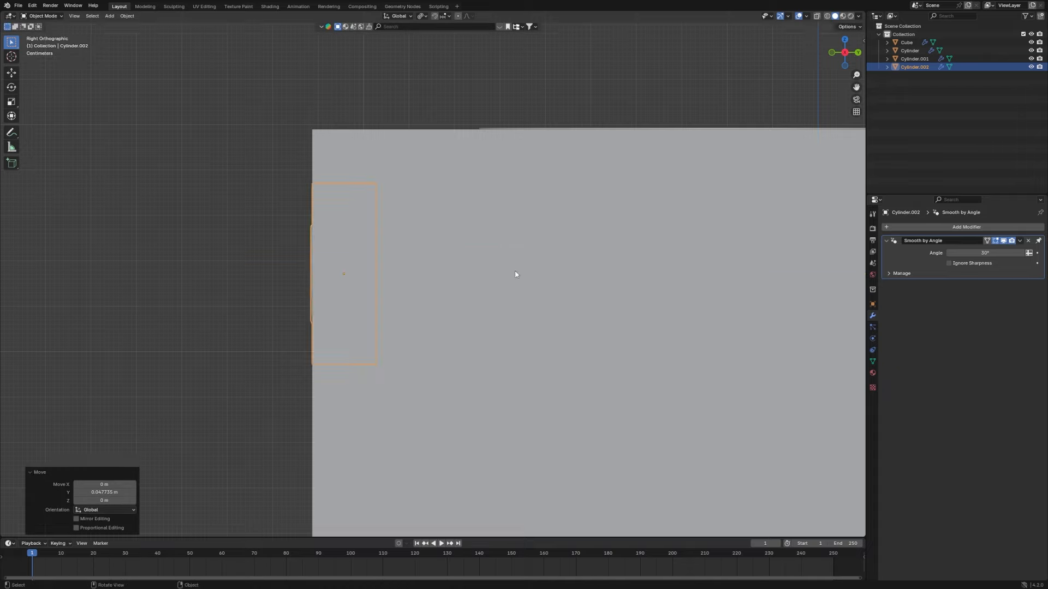
Step: Select the cabinet and set the top cylinder as the cutter object of its Boolean.003 modifier
middle_click_drag(515, 273, 436, 335)
scroll(453, 294, "down", 2)
left_click(606, 274)
scroll(407, 301, "down", 4)
left_click(264, 167)
left_click(407, 242)
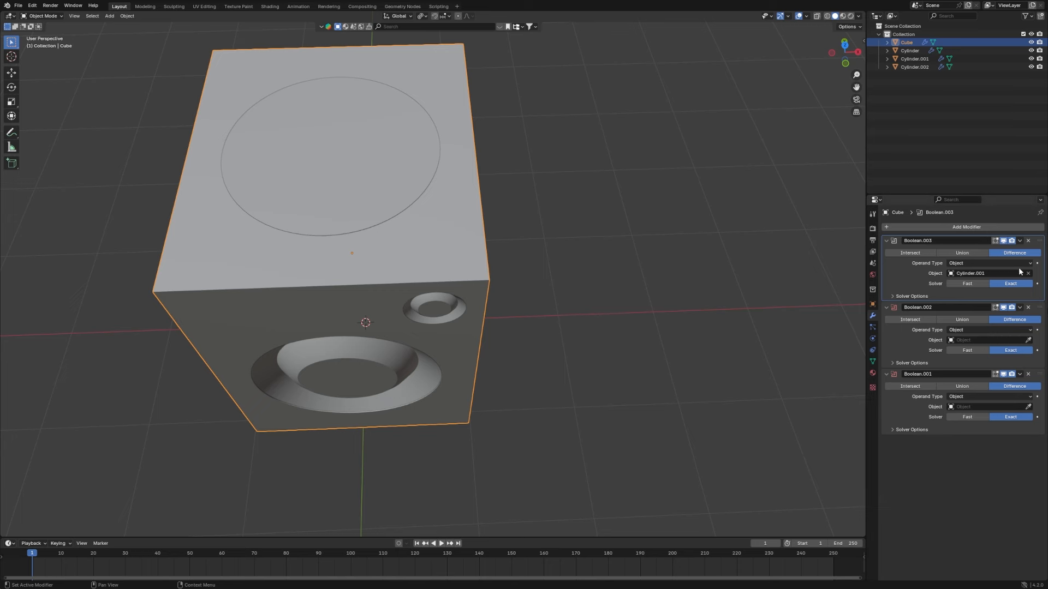
Step: Apply the cabinet's Boolean.003 modifier and lower the top cylinder about 0.007 m along Z, level with the cabinet's top
left_click(1019, 240)
left_click(999, 251)
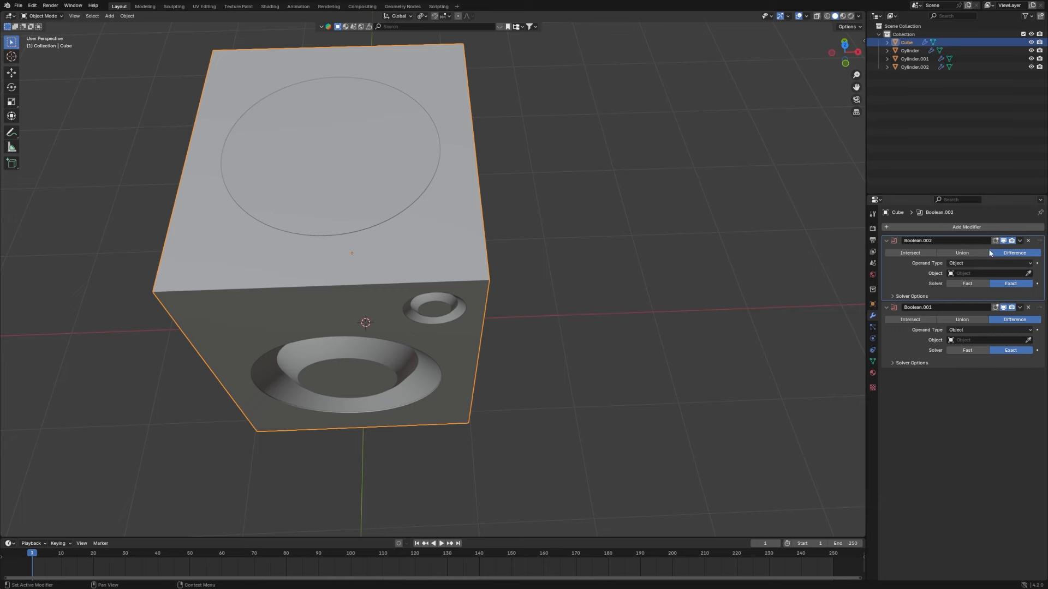
left_click(389, 177)
key("KP_1")
key("KP_Decimal")
key("x")
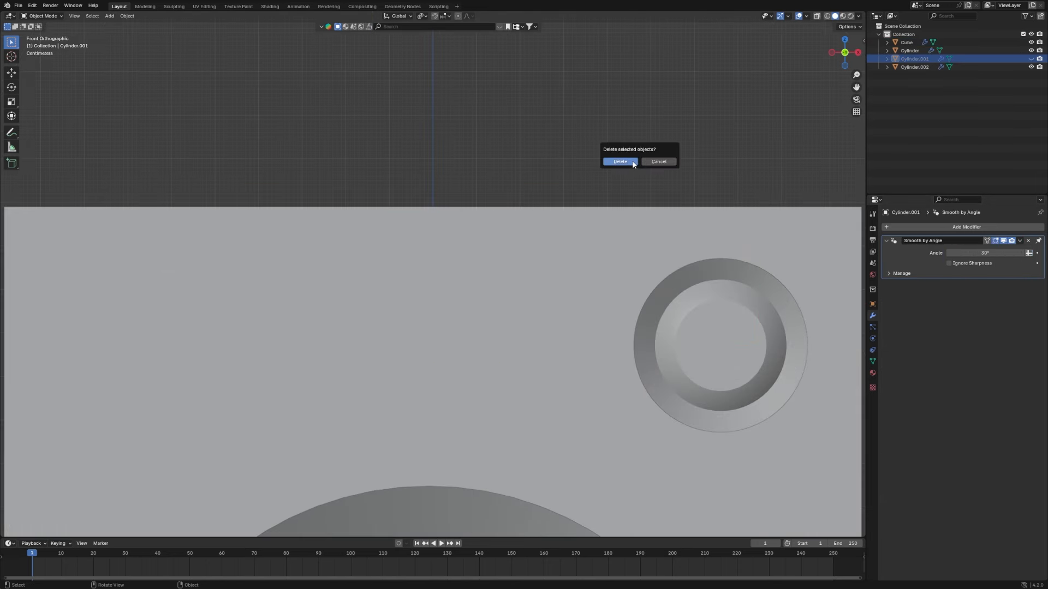
key("Escape")
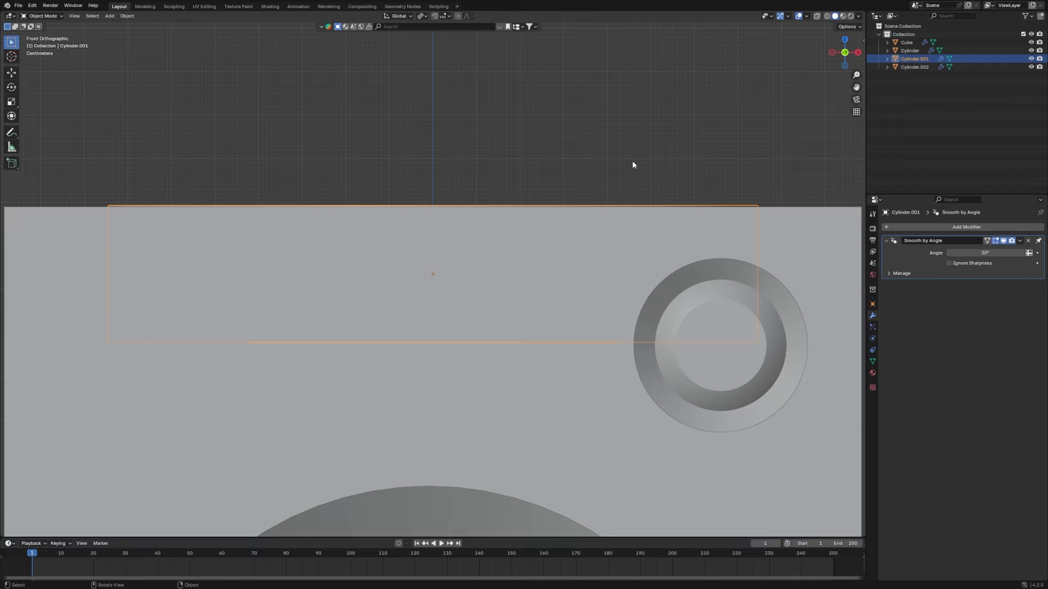
key("g")
key("z")
left_click(632, 161)
middle_click_drag(633, 163, 620, 181)
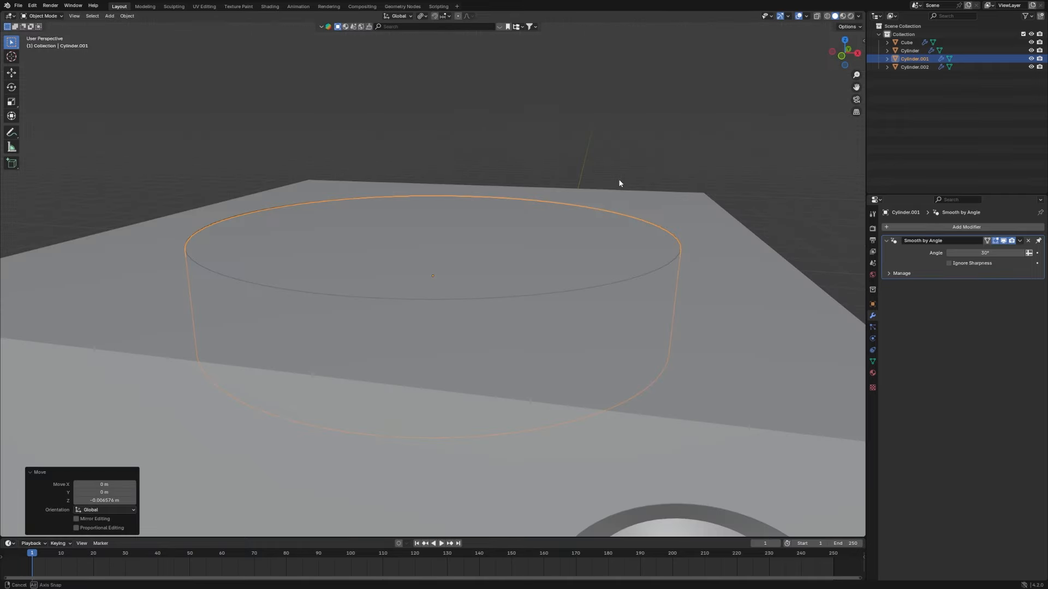
Step: Duplicate the top cylinder in place and move the copy about 2.1 m along Y, behind the cabinet
left_click(711, 134)
middle_click_drag(710, 134, 447, 247)
left_click(448, 247)
key("grave")
left_click(456, 205)
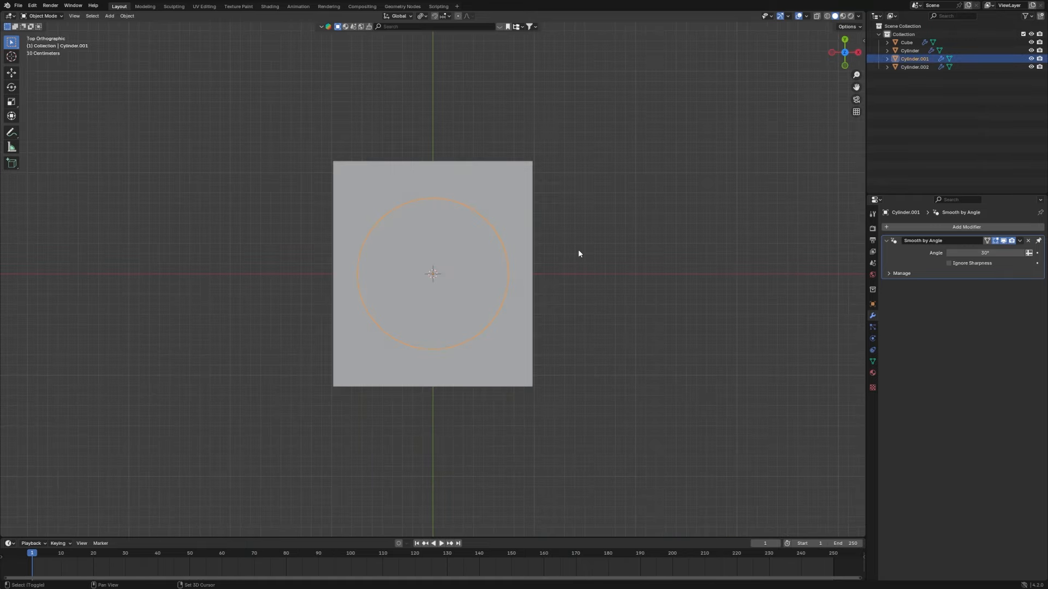
key("shift+d")
key("Escape")
key("g")
key("y")
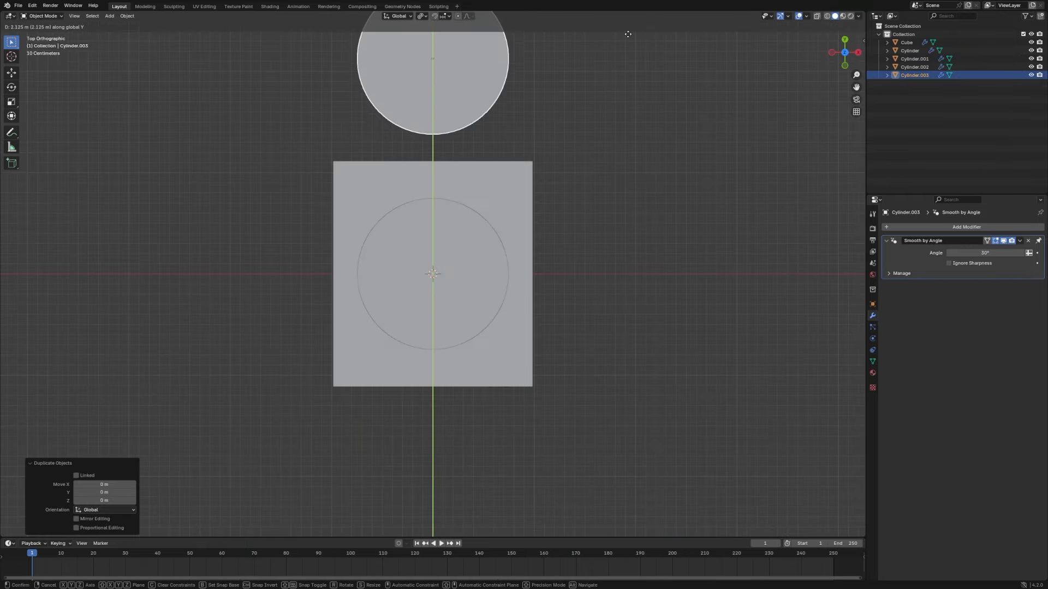
left_click(627, 33)
Step: Move the copied cylinder about 0.86 m farther along Y, away from the cabinet
key("grave")
left_click(708, 249)
key("g")
key("y")
left_click(665, 163)
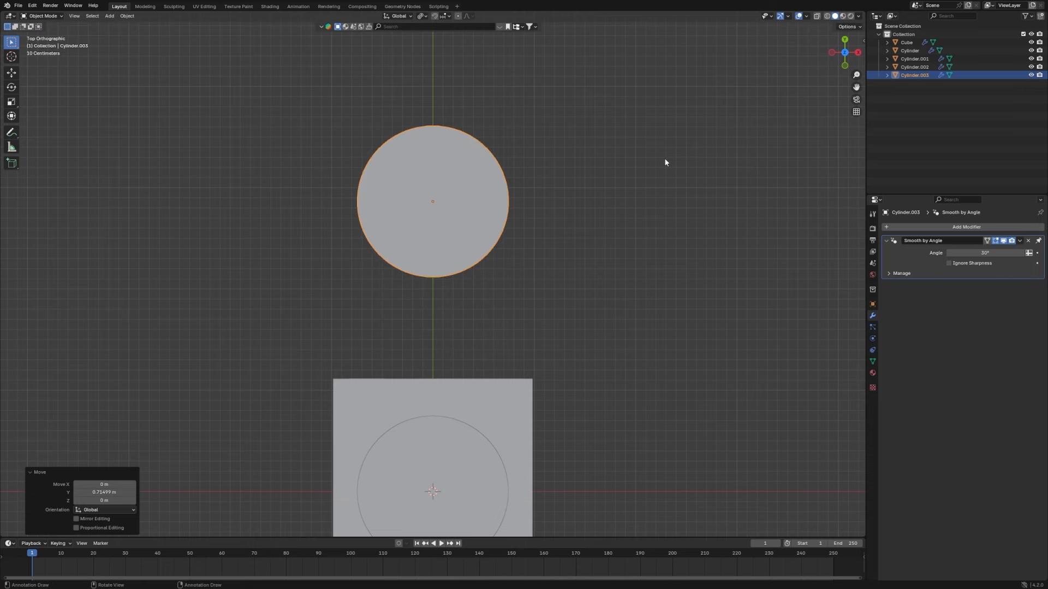
key("g")
key("y")
left_click(604, 194)
key("grave")
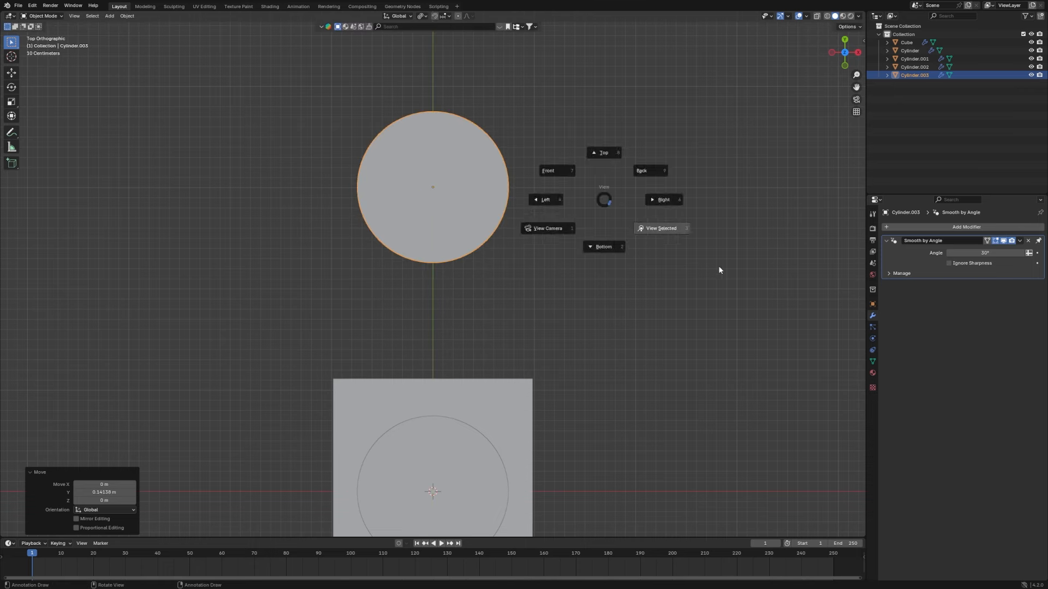
left_click(718, 269)
Step: Stretch the copied cylinder by moving the vertices of its rear half about 4 m along Y in Edit Mode
key("Tab")
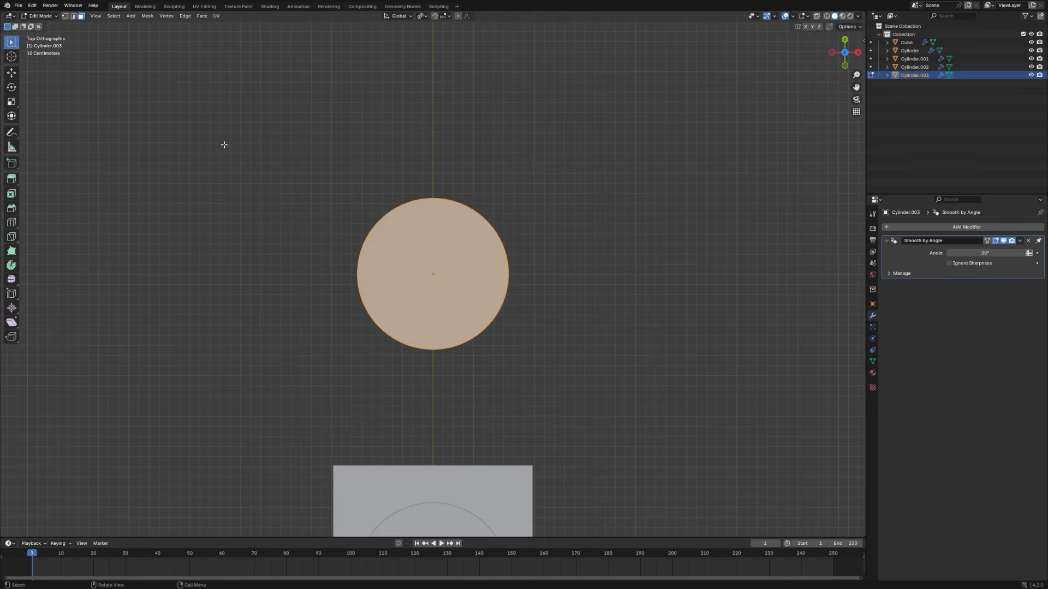
left_click(66, 16)
left_click_drag(225, 157, 526, 276)
scroll(347, 182, "up", 2)
left_click_drag(281, 129, 713, 272)
key("g")
key("y")
left_click(676, 75)
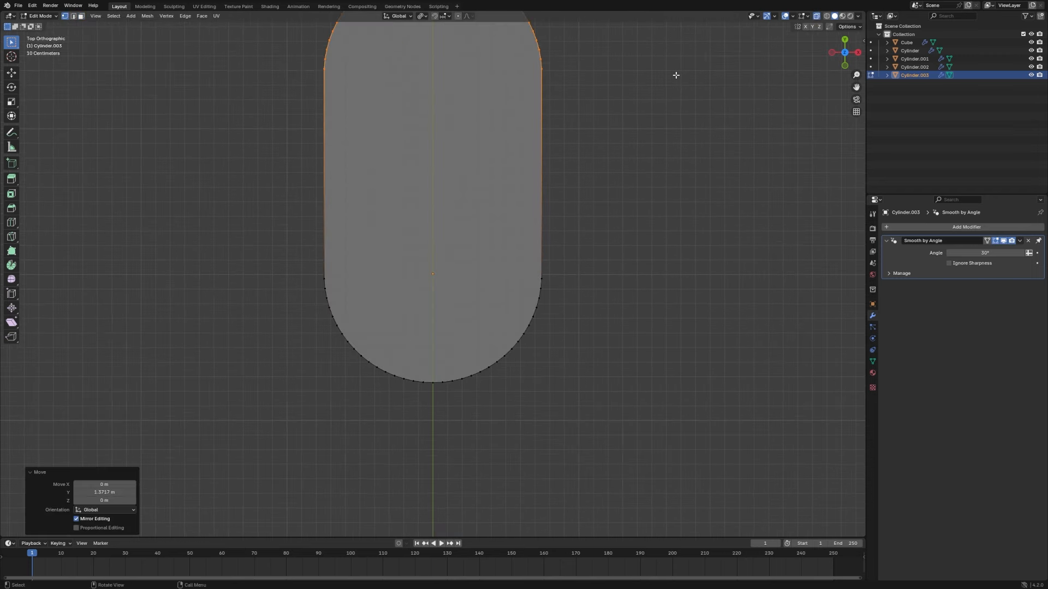
scroll(582, 195, "down", 5)
key("g")
key("y")
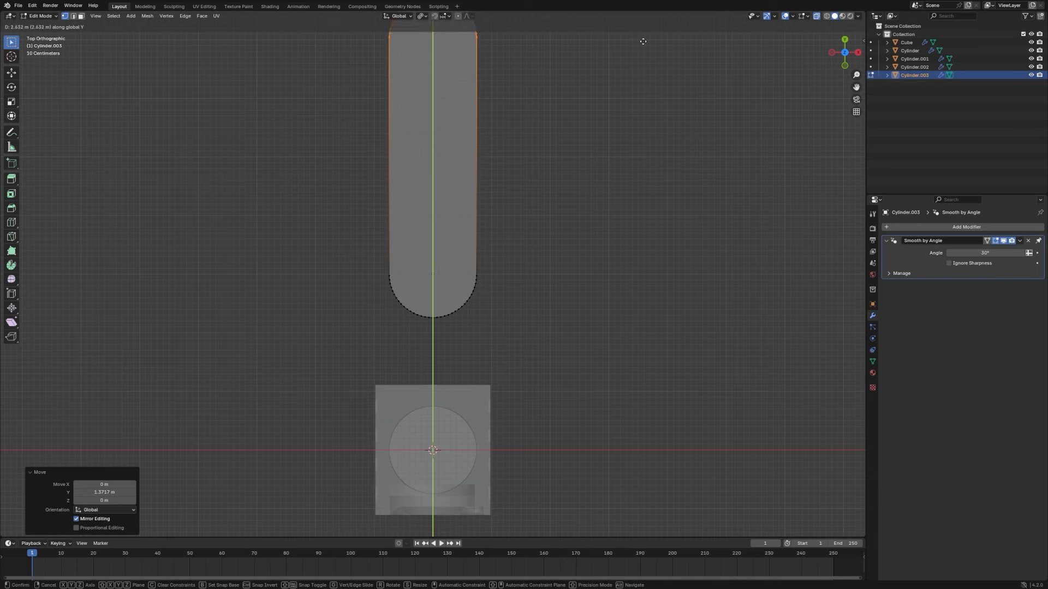
left_click(641, 40)
Step: Lengthen the slot shape by moving its front half's vertices about 4.8 m along negative Y, and leave Edit Mode
left_click_drag(346, 274, 630, 386)
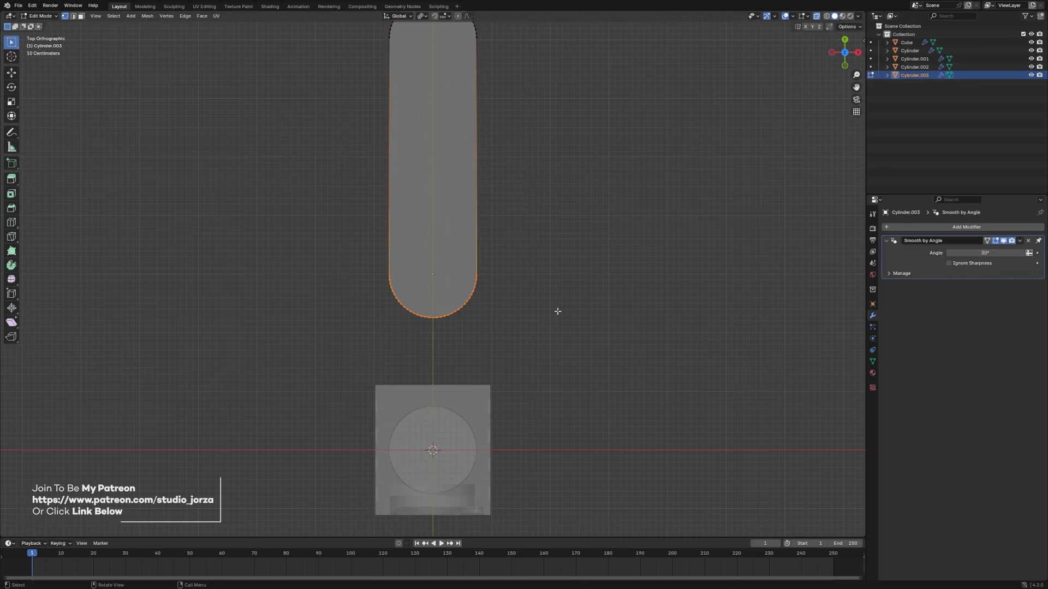
scroll(551, 273, "down", 3)
key("g")
key("y")
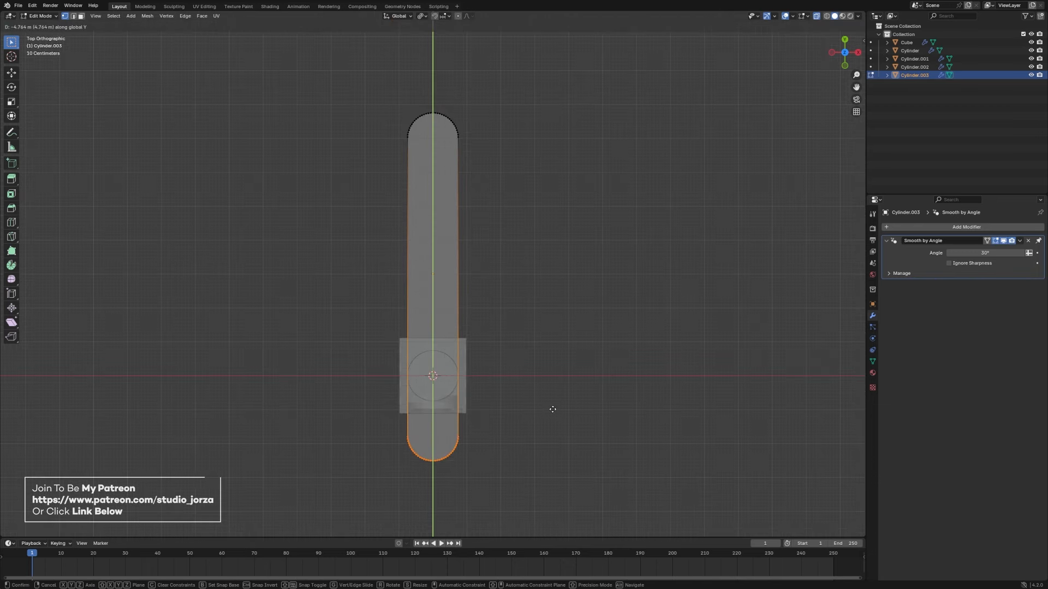
left_click(603, 397)
key("Tab")
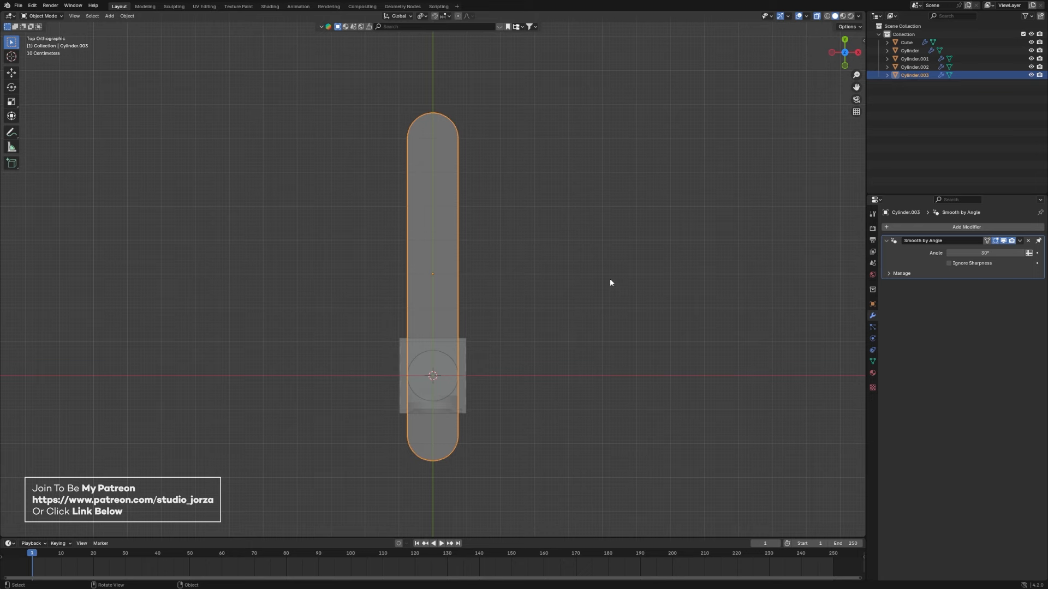
Step: Rotate the slot-shaped cylinder 90° about X and 90° about Y so it lies horizontally, facing the front
type("rx")
type("90")
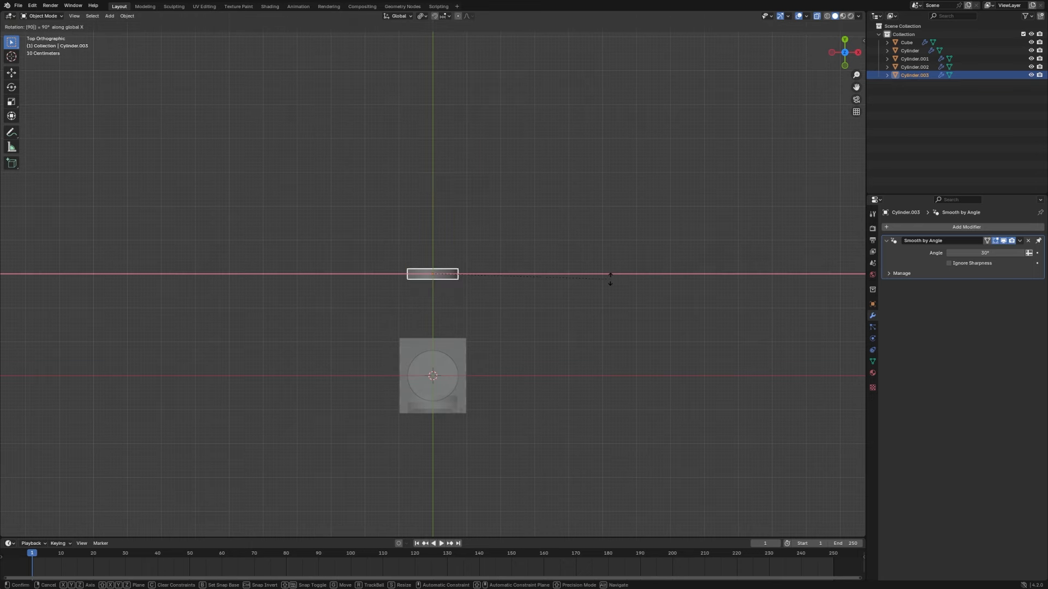
type("r")
key("Return")
key("KP_1")
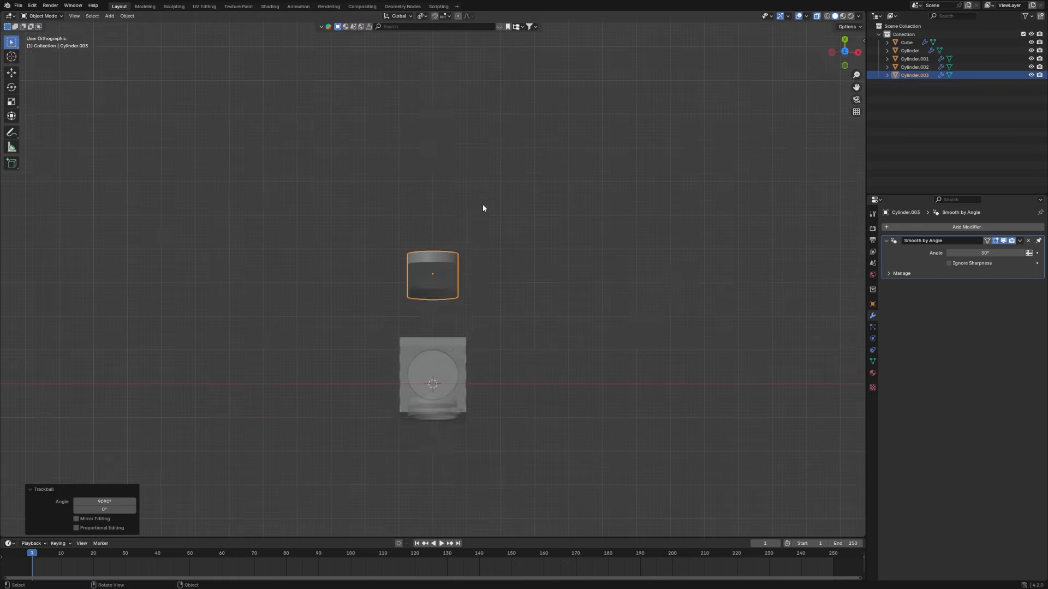
type("r90")
key("Return")
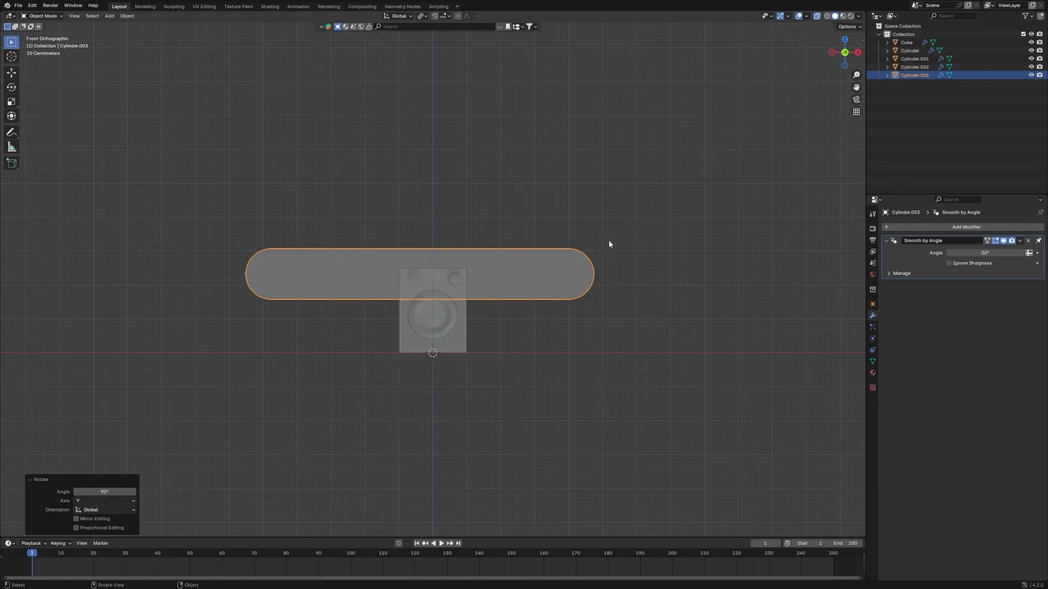
Step: Scale the slot-shaped cylinder by about 0.216 and lower it about 2.12 m along Z to the cabinet's base
key("s")
left_click(488, 249)
scroll(506, 241, "up", 4)
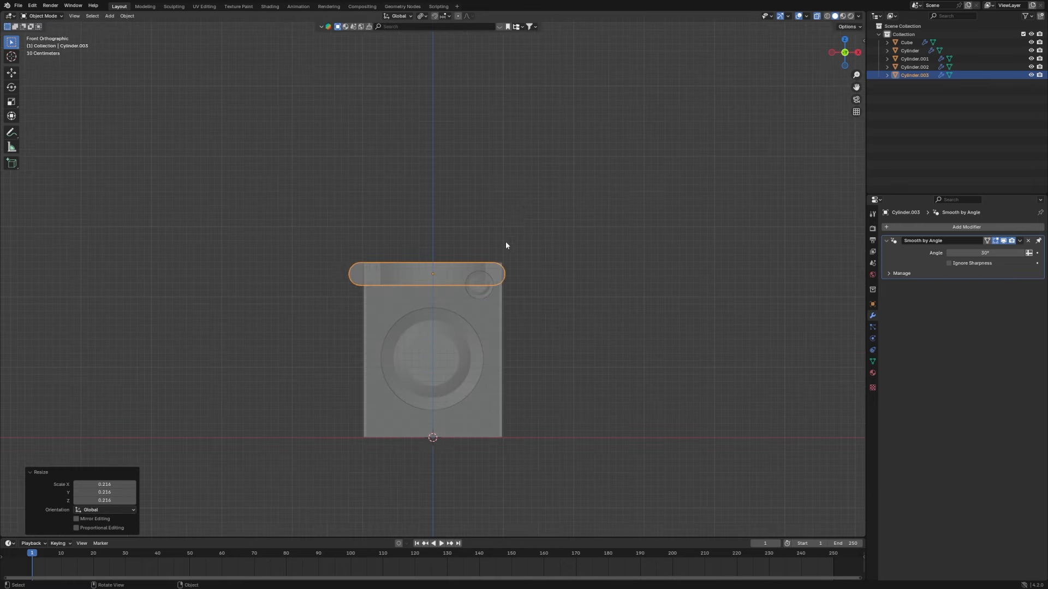
key("g")
key("z")
left_click(522, 351)
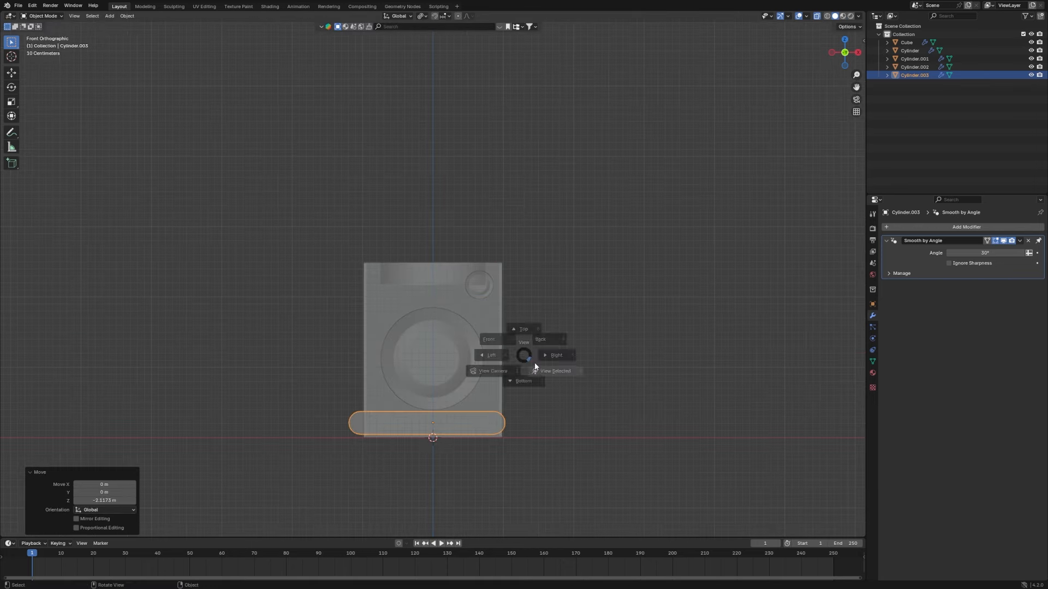
Step: Resize the slot-shaped cylinder by about 0.454 and 1.29 so it fits below the large driver opening
scroll(517, 354, "up", 5)
key("s")
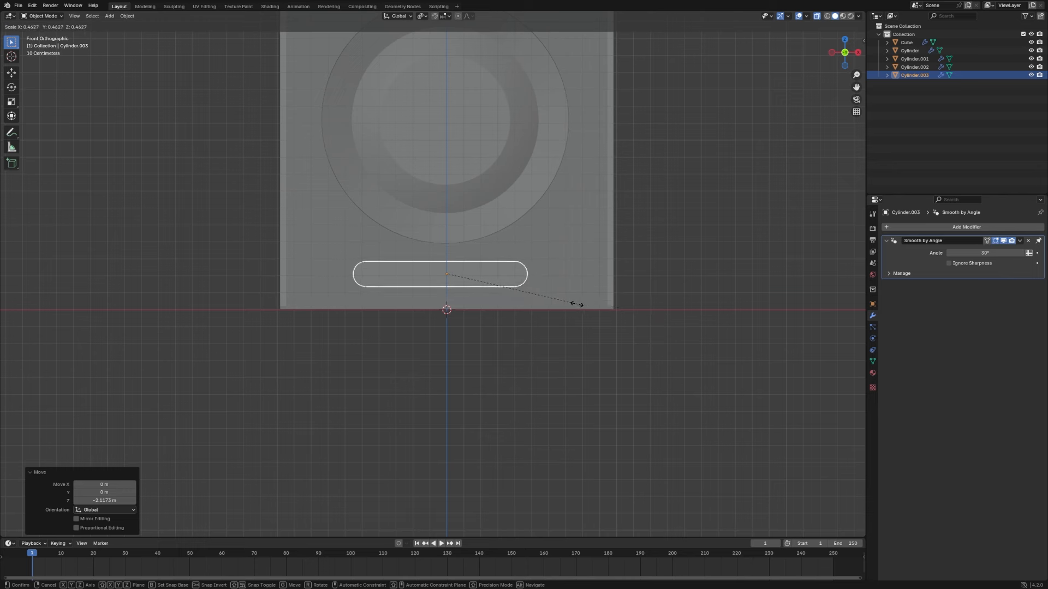
left_click(574, 303)
scroll(578, 305, "up", 3)
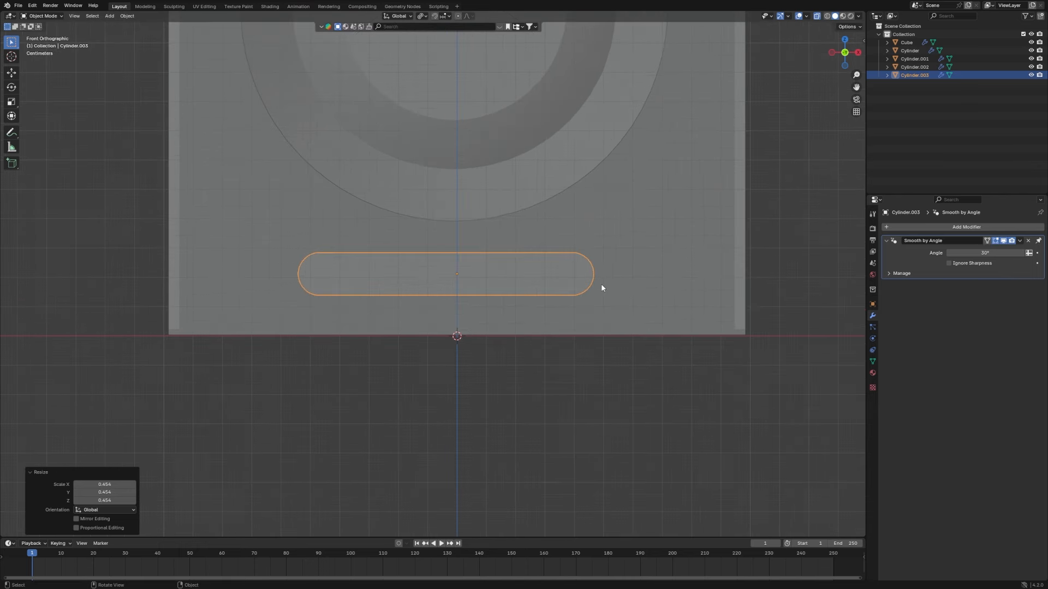
key("s")
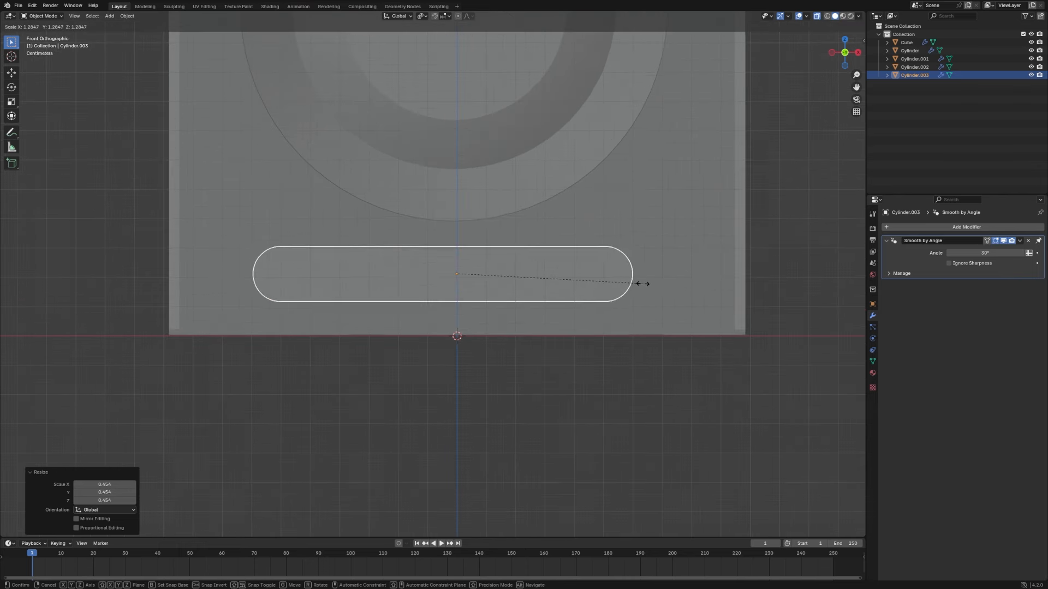
left_click(644, 284)
scroll(644, 284, "up", 1)
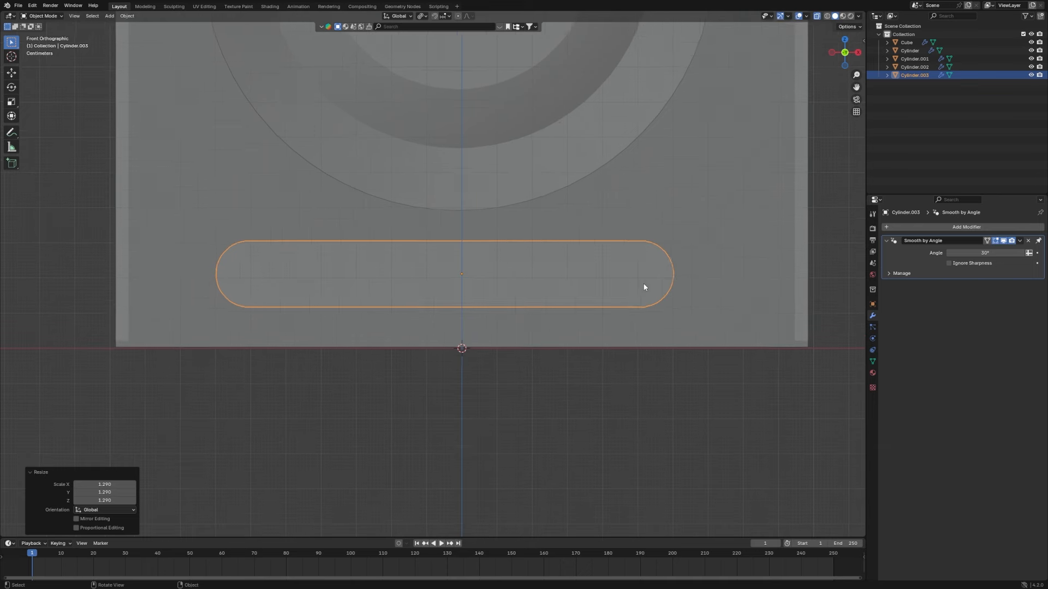
Step: Scale the slot-shaped cylinder to about 0.9 along Z and lower it slightly between the driver opening and the cabinet's bottom edge
key("g")
key("z")
key("s")
key("z")
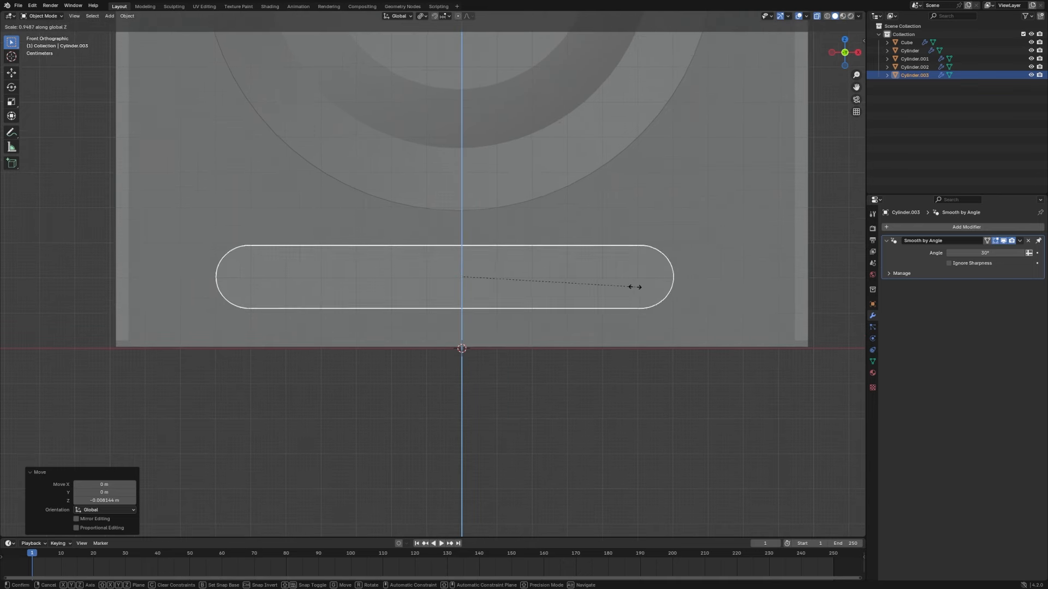
left_click(625, 288)
key("z")
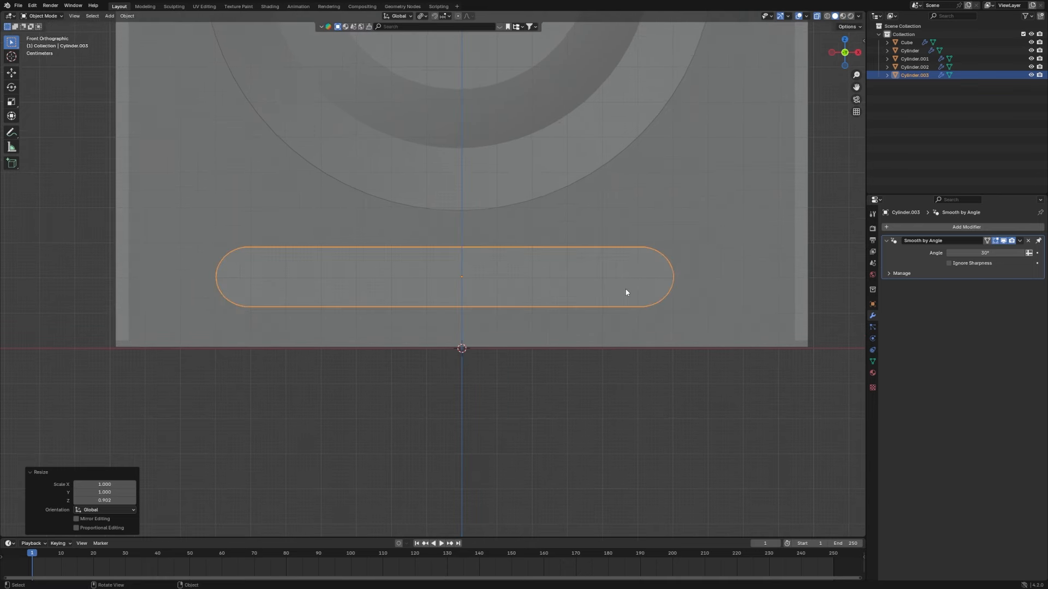
key("g")
key("z")
left_click(625, 290)
Step: Move the slot-shaped cylinder about 4.1 m along negative Y to the cabinet's front face and thicken it about 3.3 times along Y
middle_click_drag(660, 285, 640, 290)
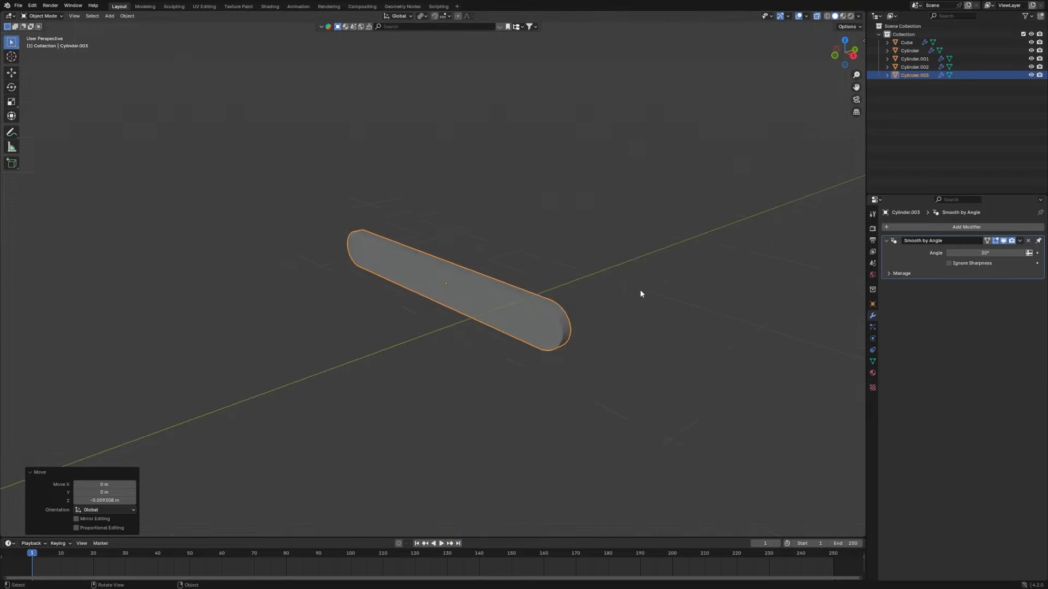
scroll(640, 290, "down", 4)
key("g")
key("y")
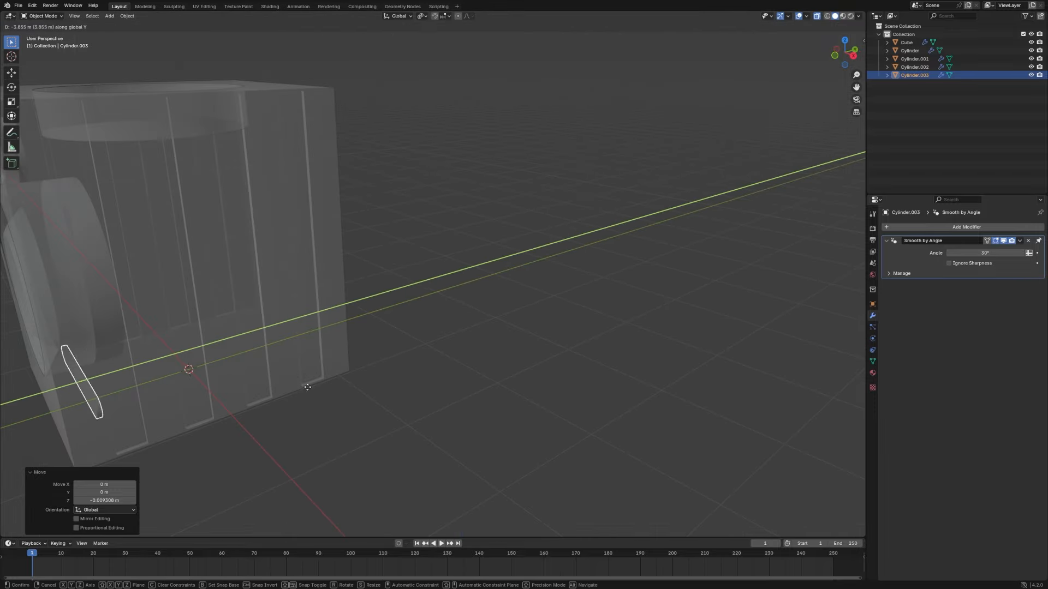
left_click(274, 398)
key("s")
key("y")
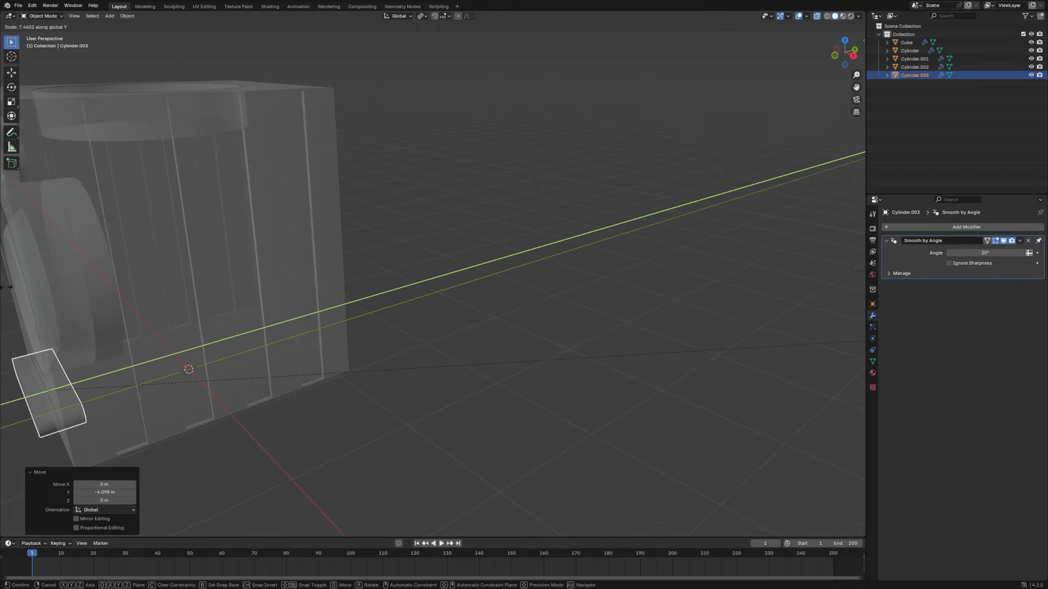
left_click(783, 330)
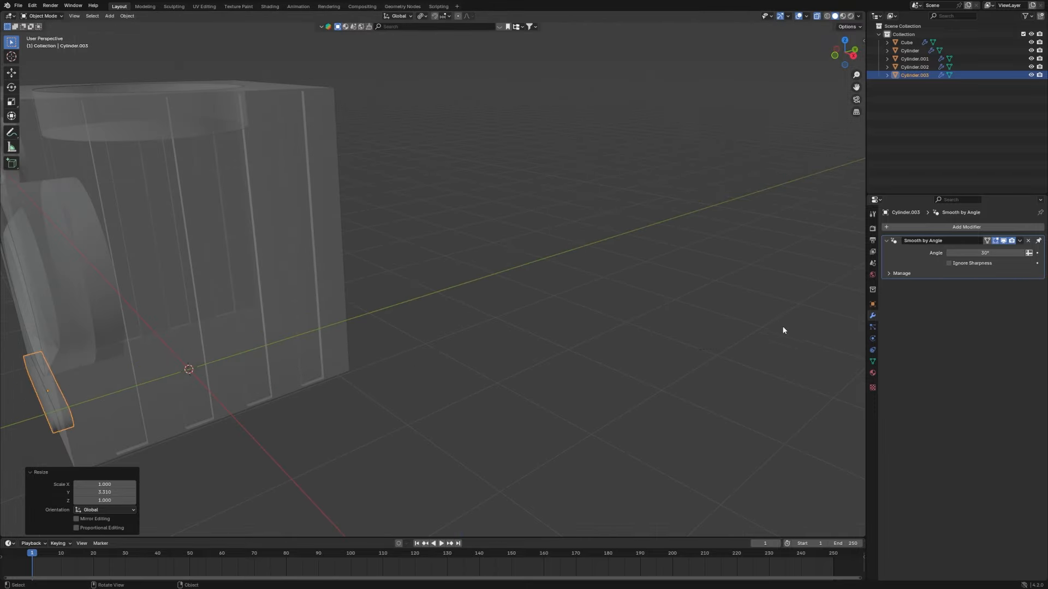
Step: Turn off X-ray, set the slot-shaped cylinder as the cutter object of the cabinet's Boolean.002 modifier, and apply that modifier
left_click(817, 17)
scroll(182, 305, "down", 5)
middle_click_drag(181, 305, 532, 407)
key("KP_Decimal")
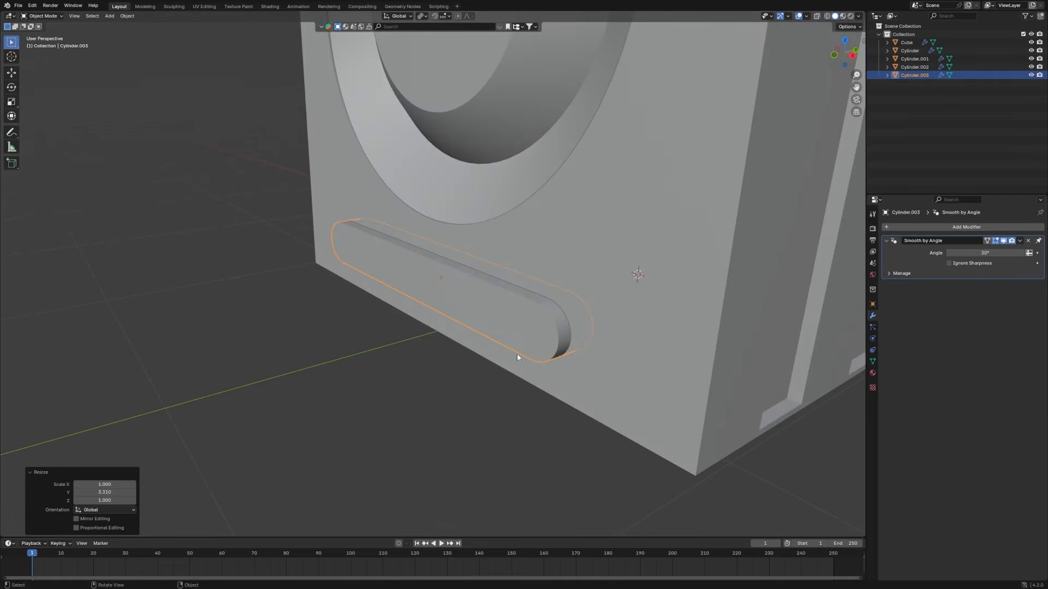
left_click(574, 306)
left_click(526, 327)
middle_click_drag(526, 327, 621, 327)
left_click(607, 255)
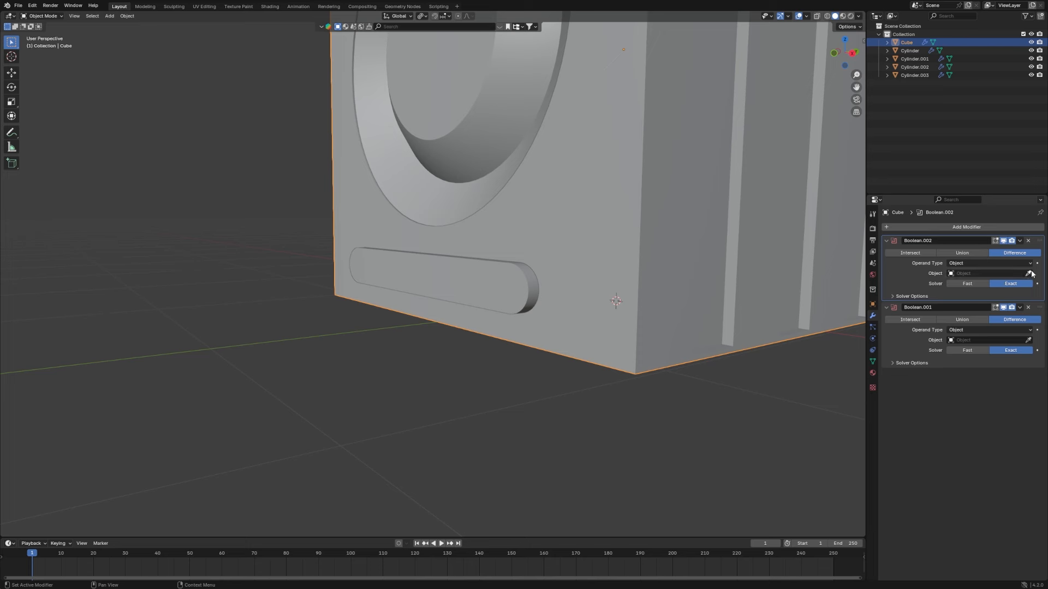
left_click(1020, 241)
left_click(1006, 249)
Step: Duplicate the slot-shaped cylinder and move the copy along Y until it protrudes slightly from the cabinet's back face
left_click(544, 298)
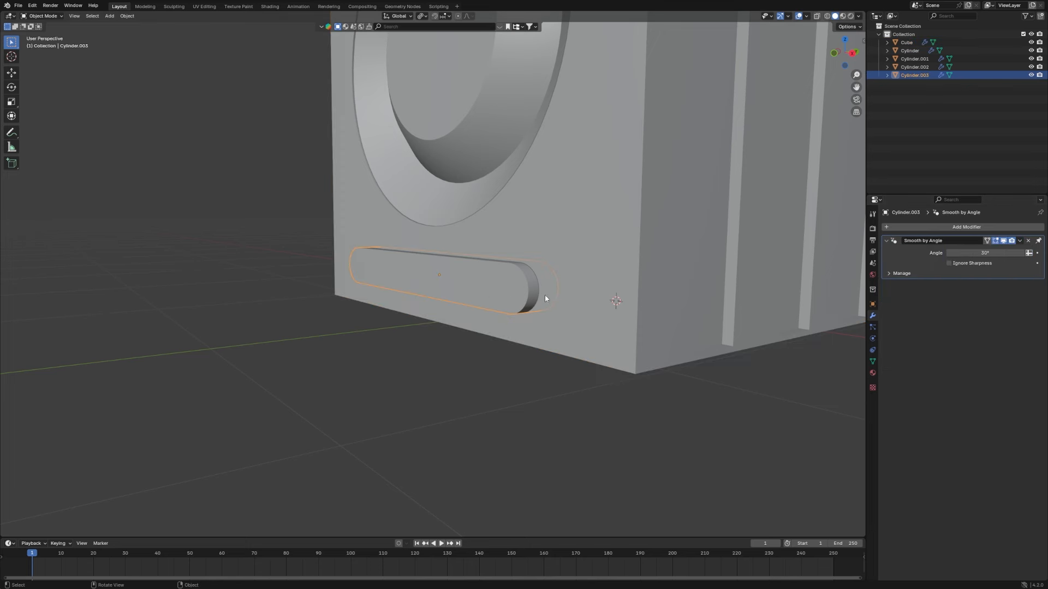
key("ctrl+a")
left_click(612, 299)
key("ctrl+z")
key("shift+d")
key("y")
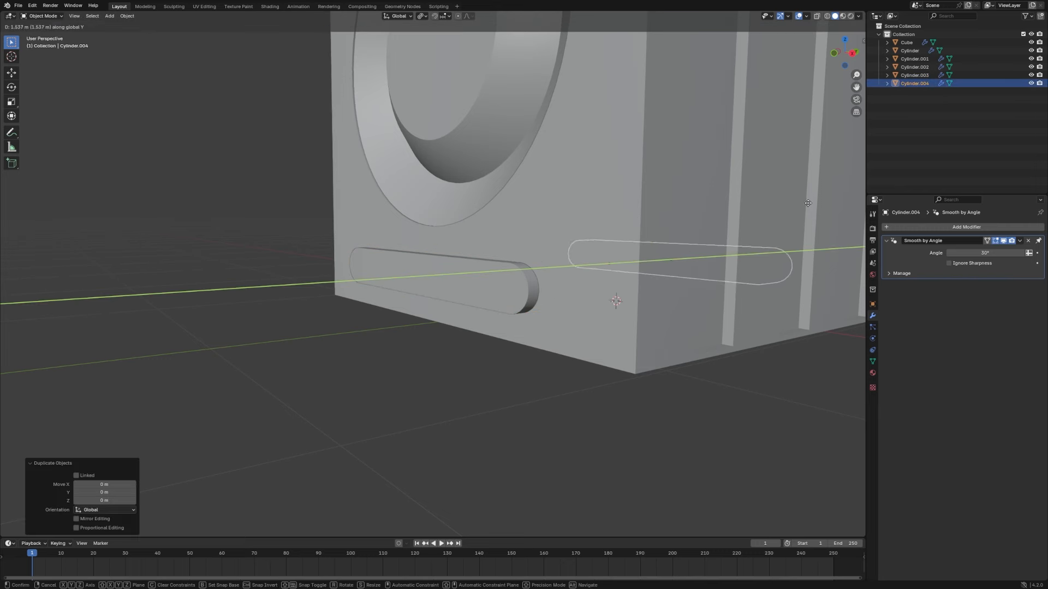
left_click(808, 284)
middle_click_drag(808, 284, 808, 215)
key("KP_3")
key("g")
key("y")
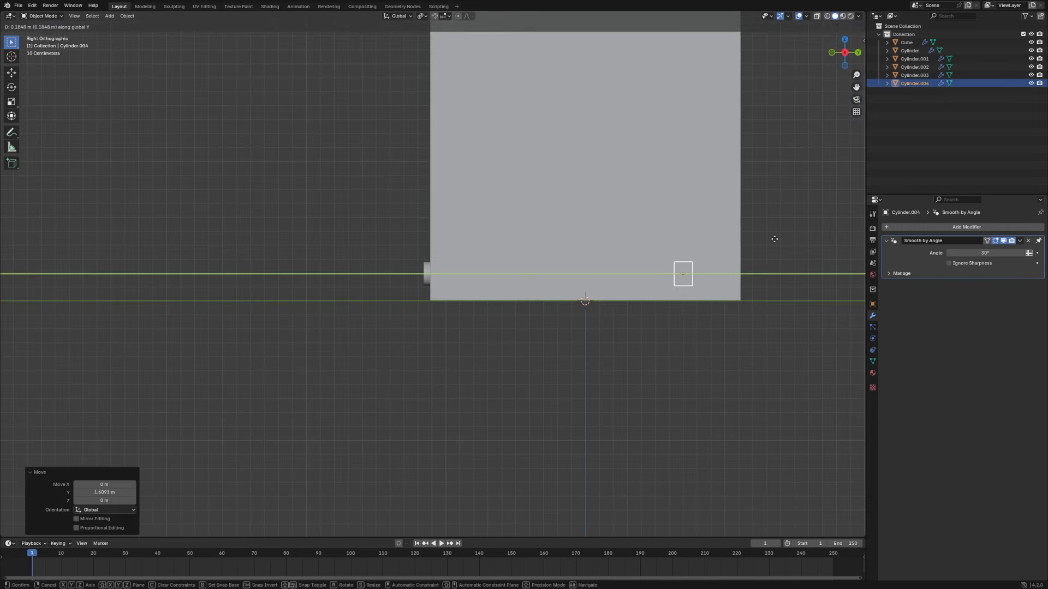
left_click(829, 245)
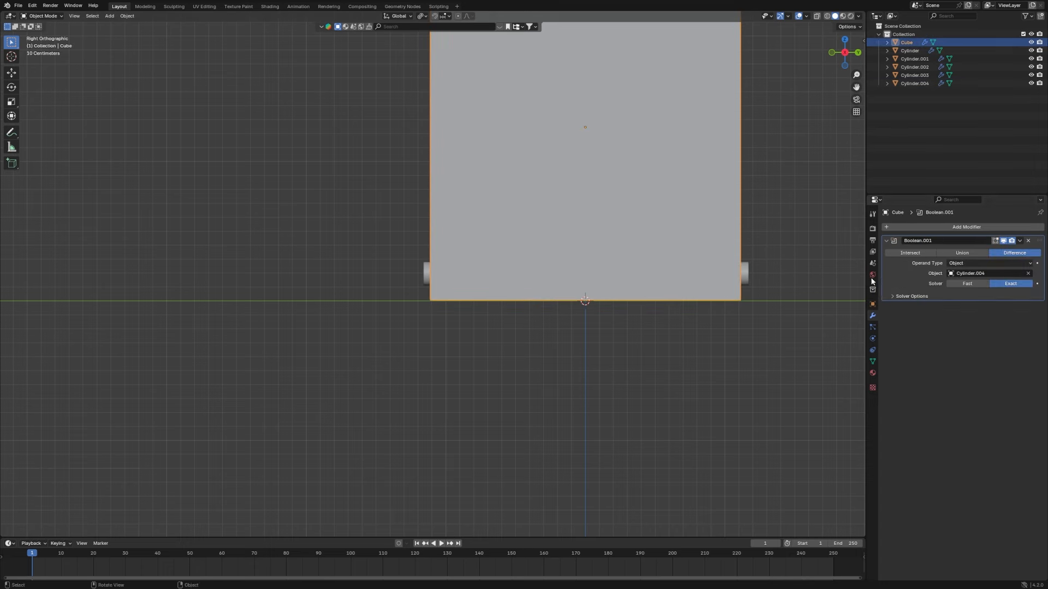
Step: Apply the cabinet's Boolean.001 modifier and move the back slot-shaped cylinder about 0.07 m along negative Y into its recess
left_click(1020, 242)
left_click(1001, 250)
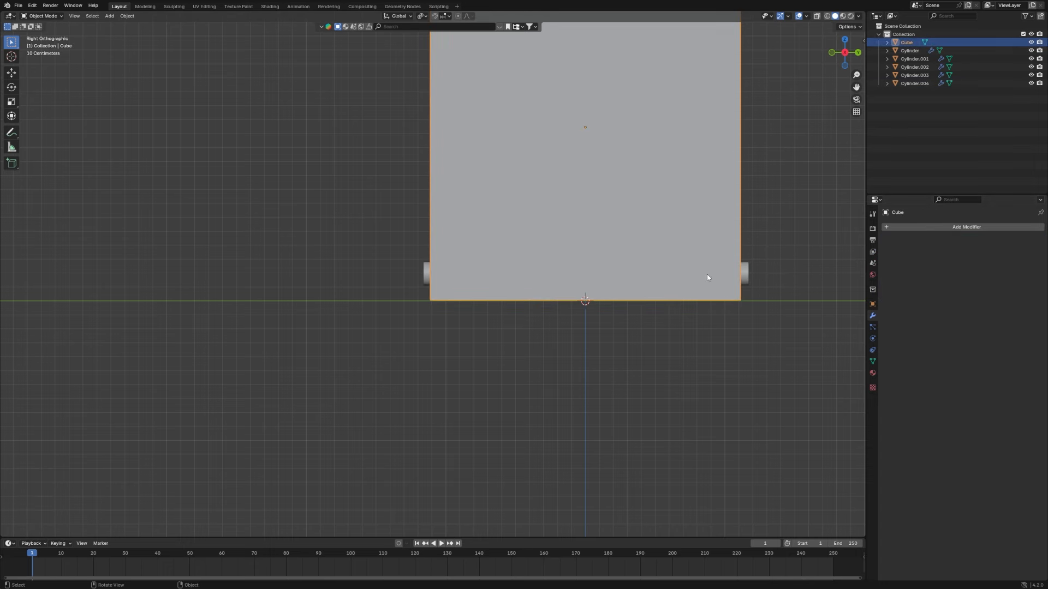
left_click(749, 269)
middle_click_drag(752, 269, 803, 298)
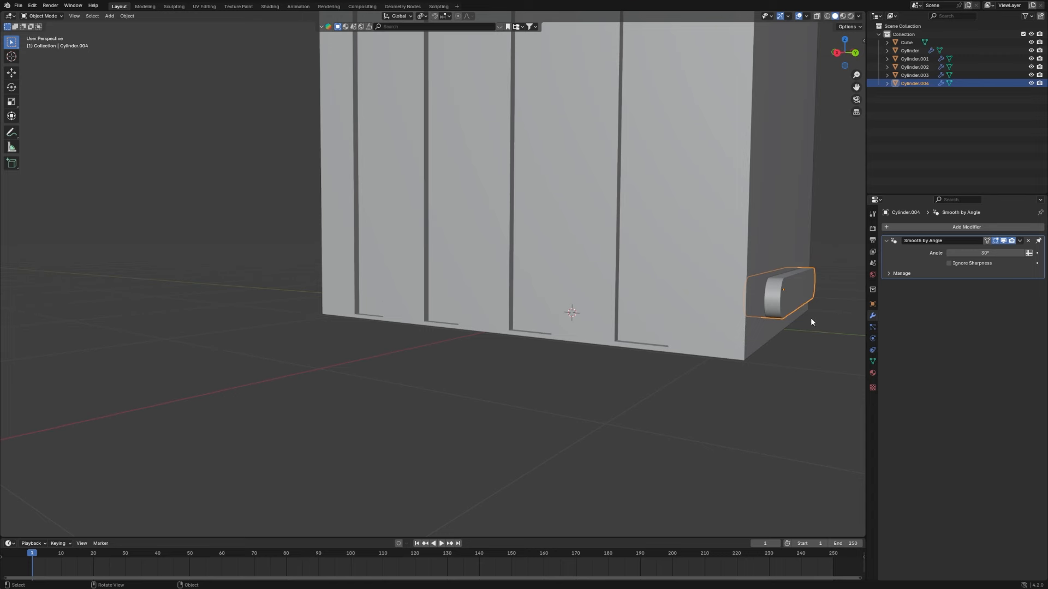
left_click(802, 317)
key("ctrl+z")
key("g")
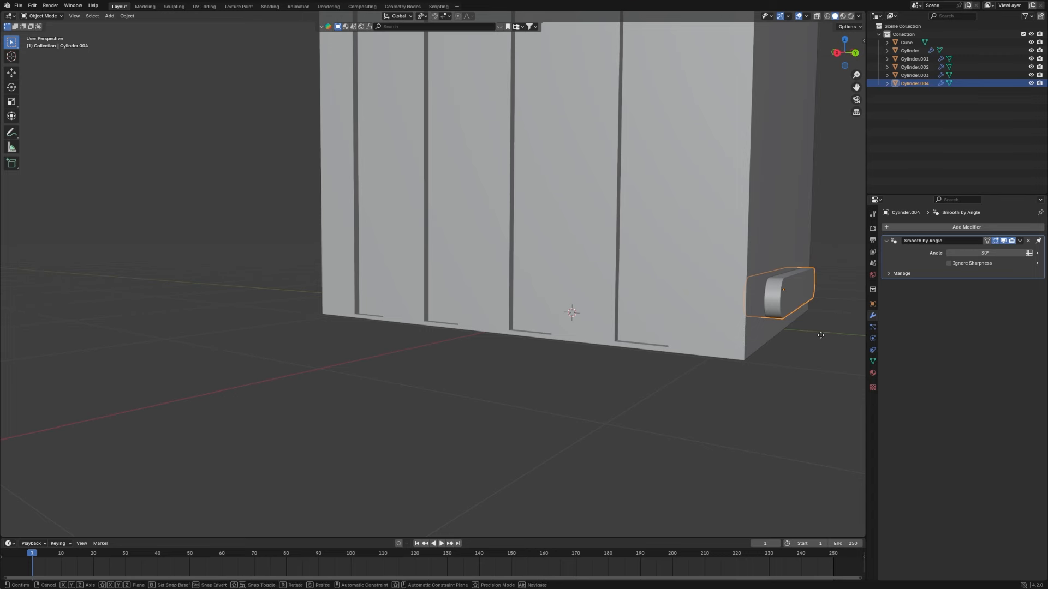
key("y")
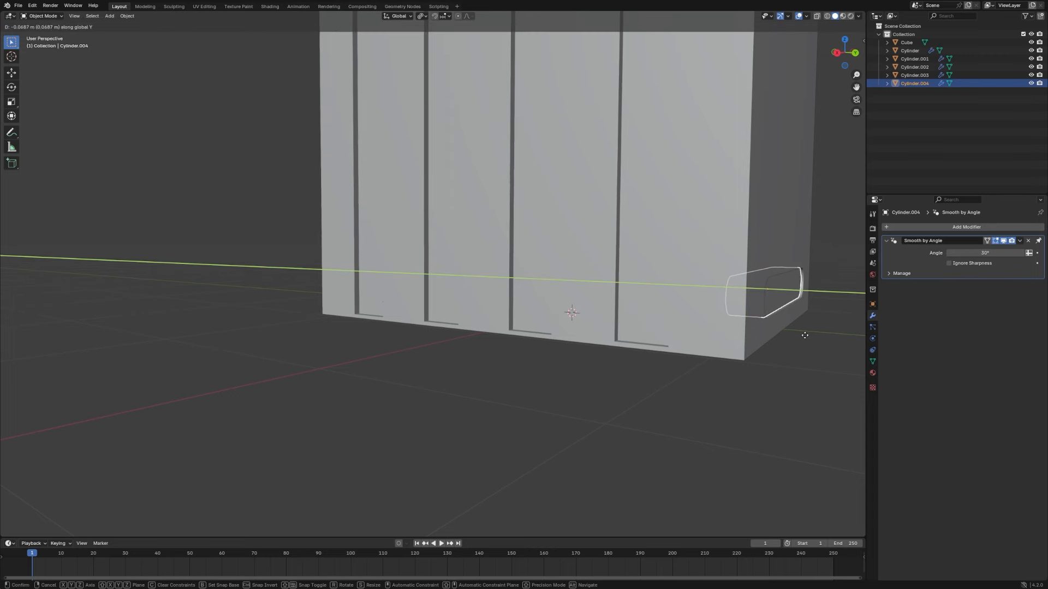
left_click(805, 335)
Step: Move the front slot-shaped cylinder about 0.07 m along Y into its recess and save the file
scroll(377, 310, "down", 2)
middle_click_drag(371, 309, 472, 309)
left_click(481, 281)
scroll(491, 283, "up", 1)
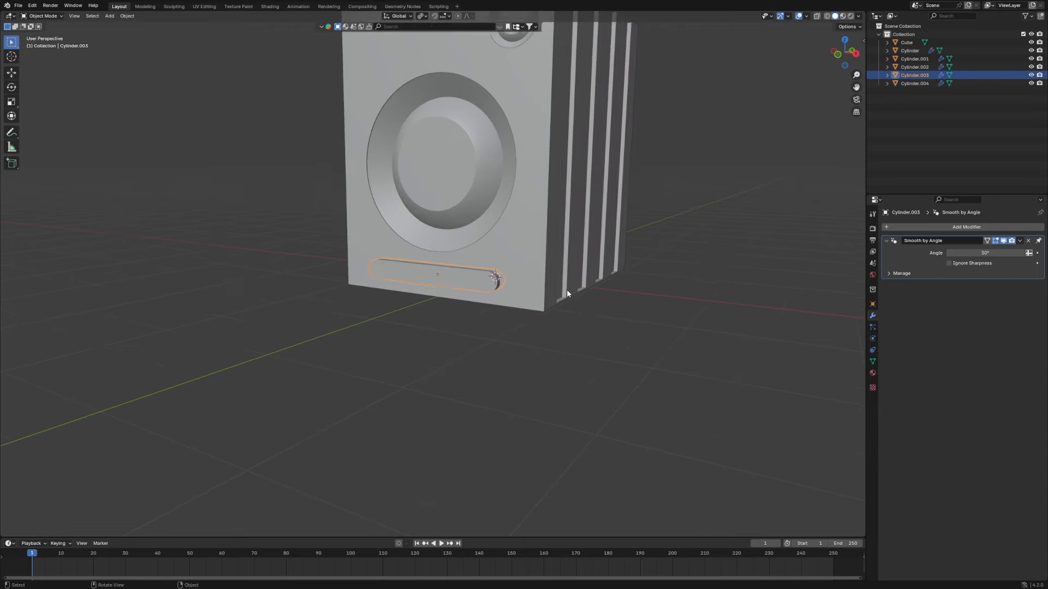
key("g")
key("y")
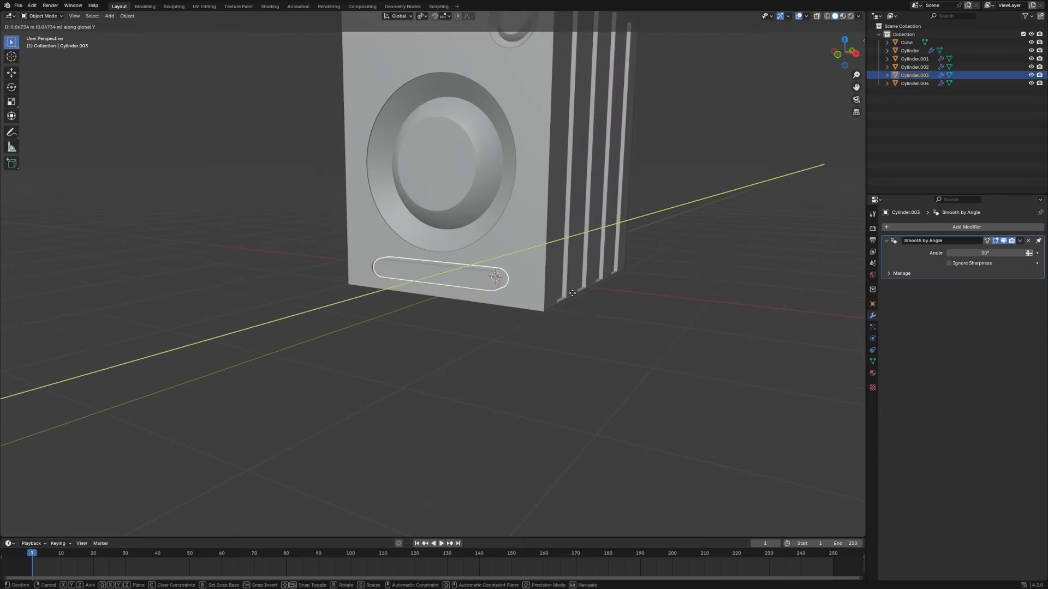
left_click(574, 295)
left_click(689, 385)
key("ctrl+s")
Step: Examine the speaker cabinet from above, from the front and along its grooved side
scroll(685, 349, "down", 2)
middle_click_drag(683, 346, 630, 360)
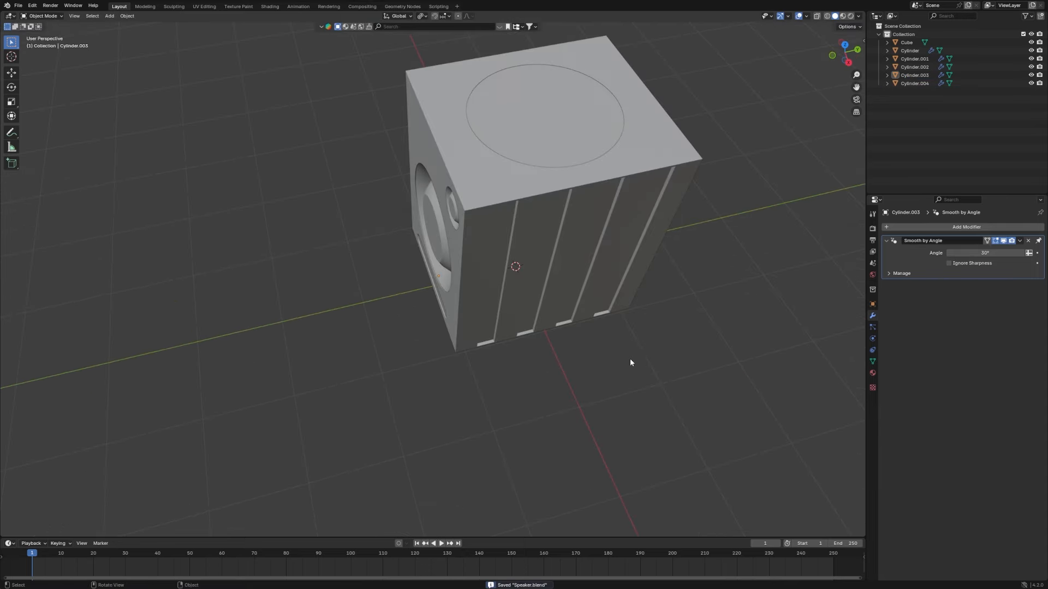
middle_click_drag(634, 320, 547, 271)
key("grave")
left_click(429, 200)
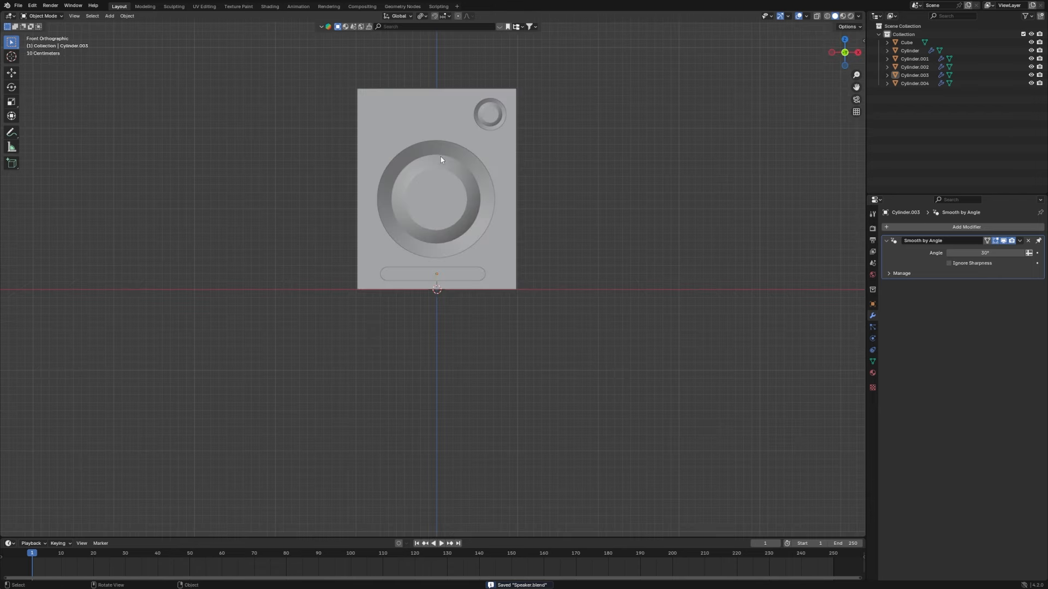
middle_click_drag(602, 193, 524, 215)
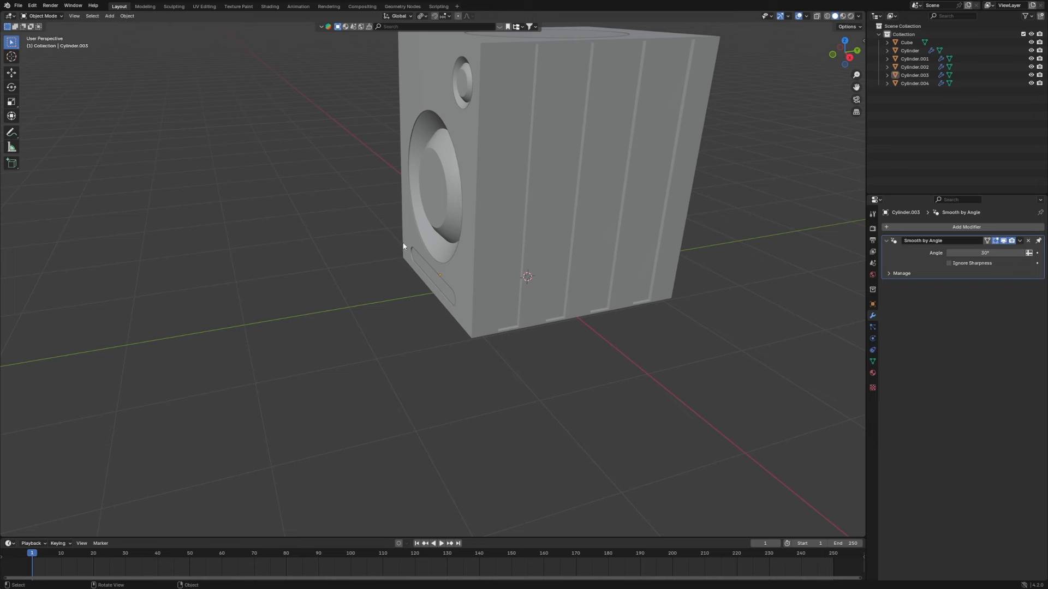
middle_click_drag(451, 120, 507, 94)
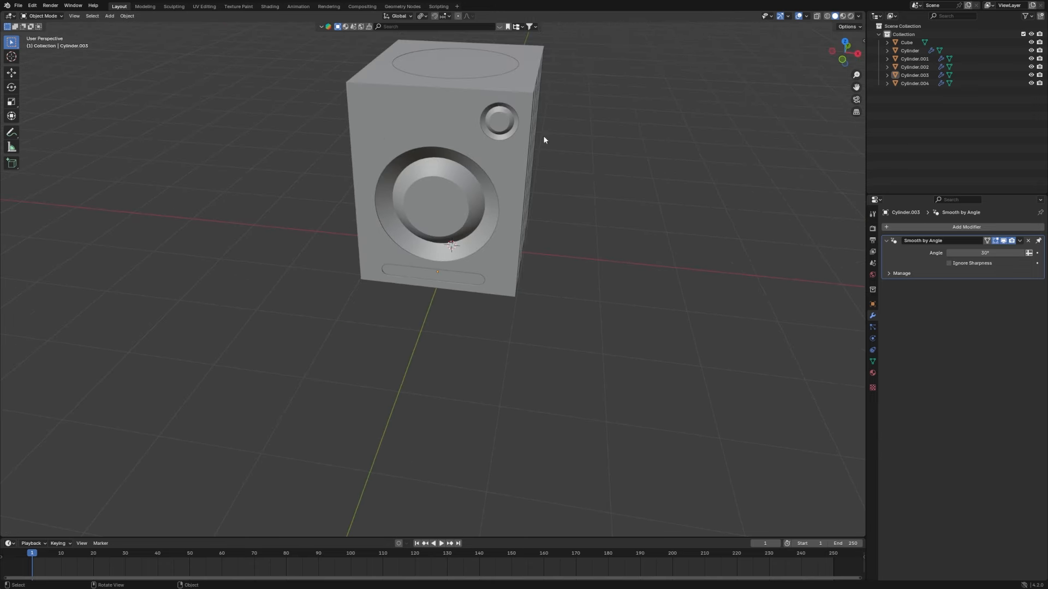
Step: Add a torus in front view with 60 major and 60 minor segments, a 0.66 m major radius and a 90° X rotation
key("grave")
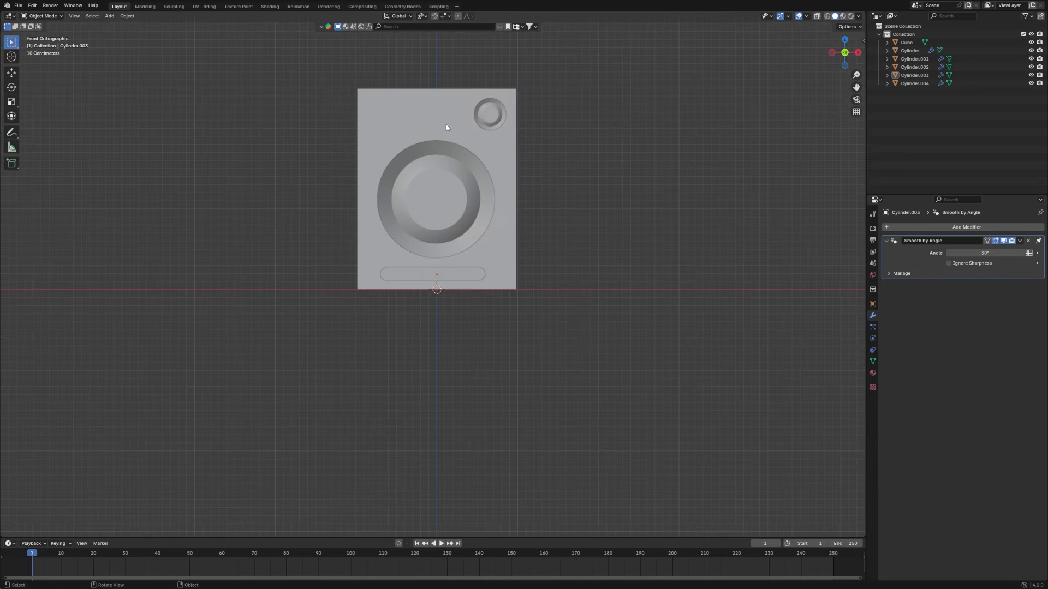
key("shift+a")
mouse_move(475, 170)
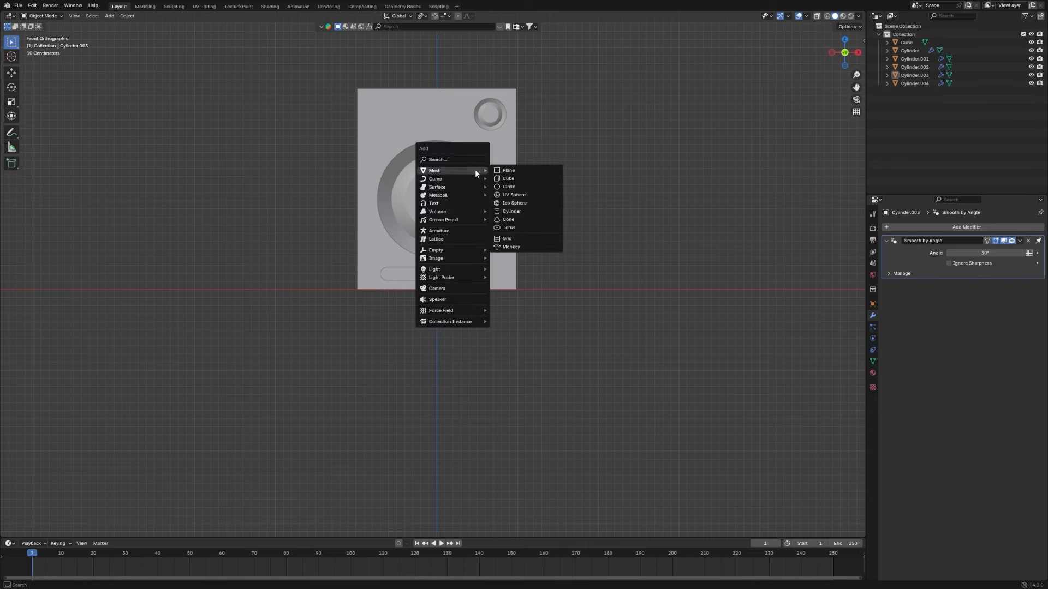
left_click(503, 229)
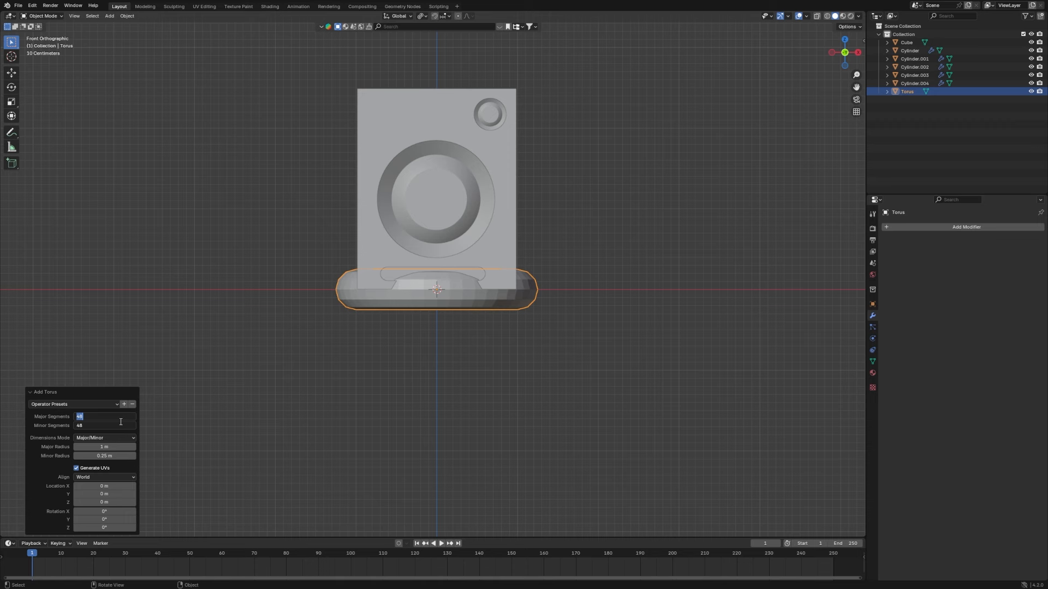
key("Return")
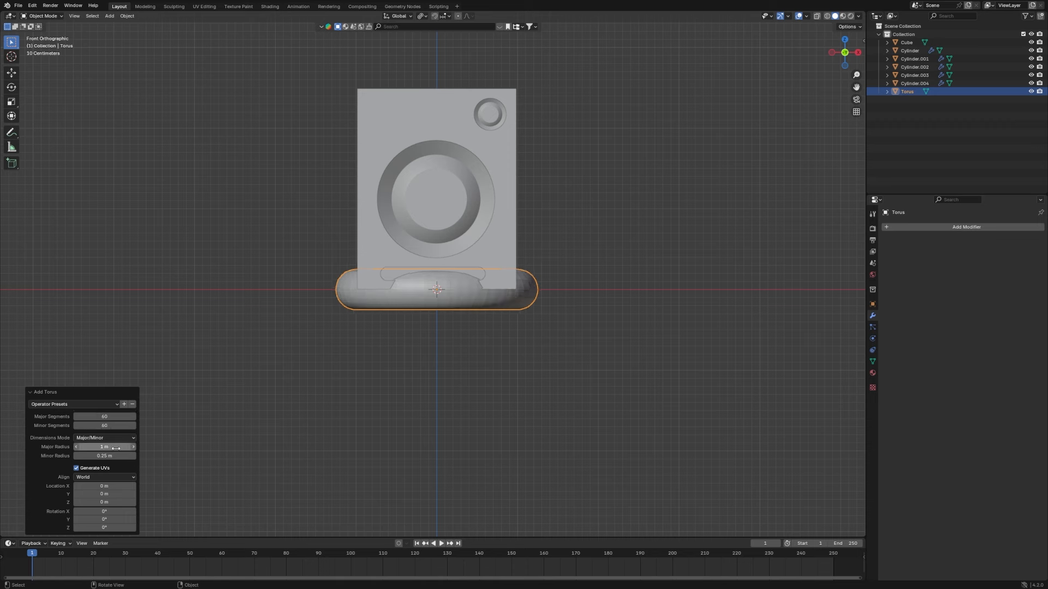
mouse_move(116, 448)
left_mouse_down()
mouse_move(101, 448)
mouse_move(116, 452)
left_mouse_up()
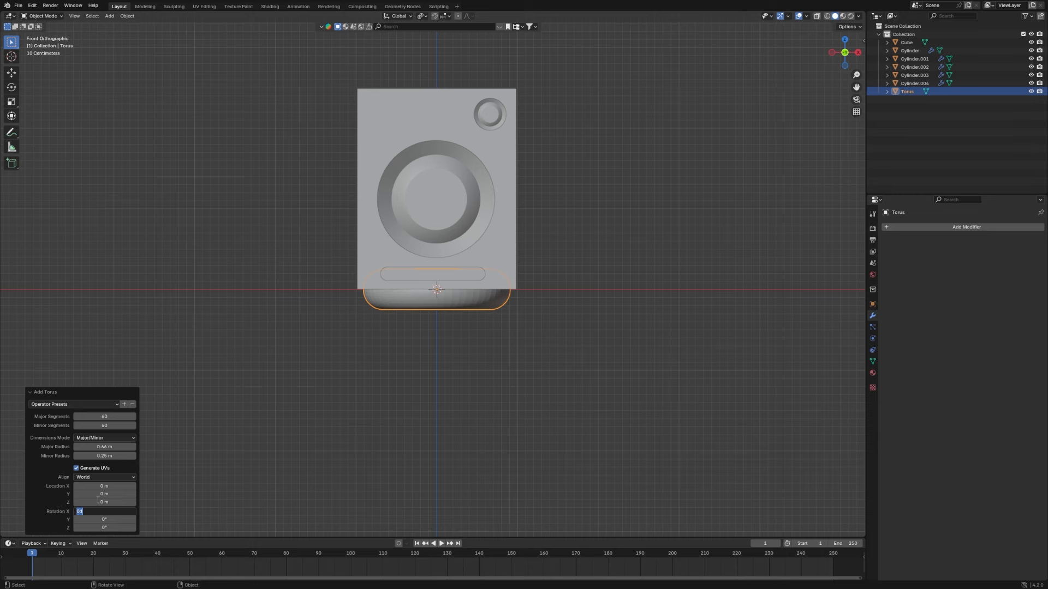
key("Return")
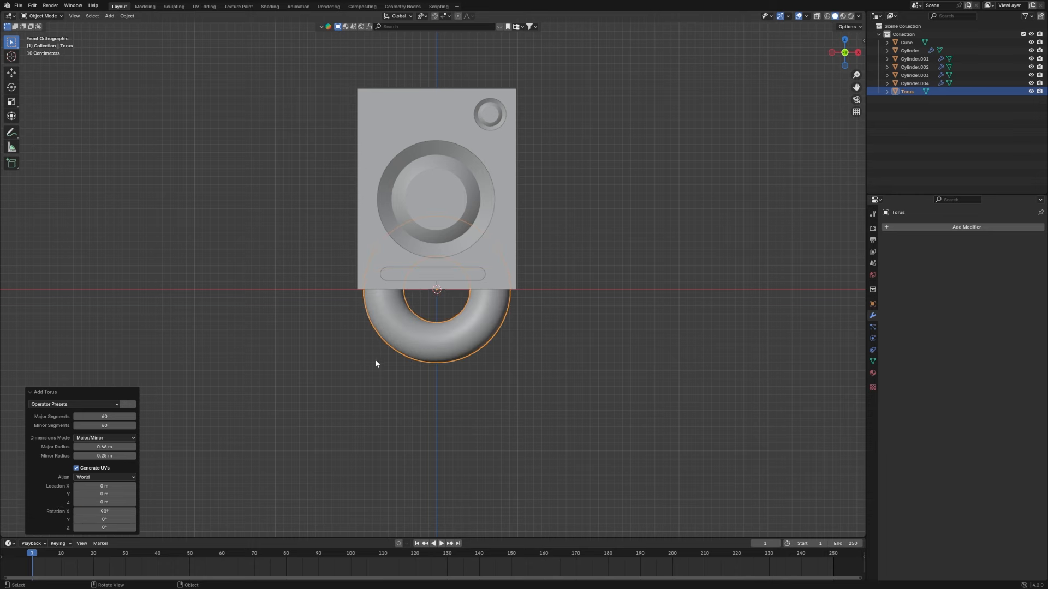
Step: Set the torus's major radius to 0.75 m and its minor radius to 0.01 m
scroll(404, 329, "up", 2)
left_click_drag(105, 456, 93, 456)
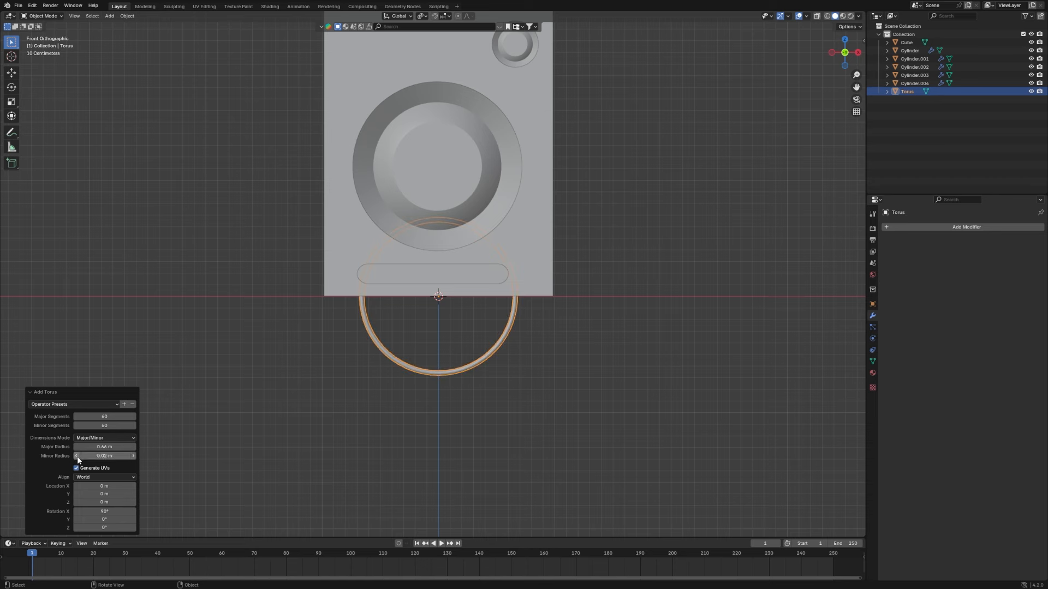
left_click_drag(88, 447, 126, 447)
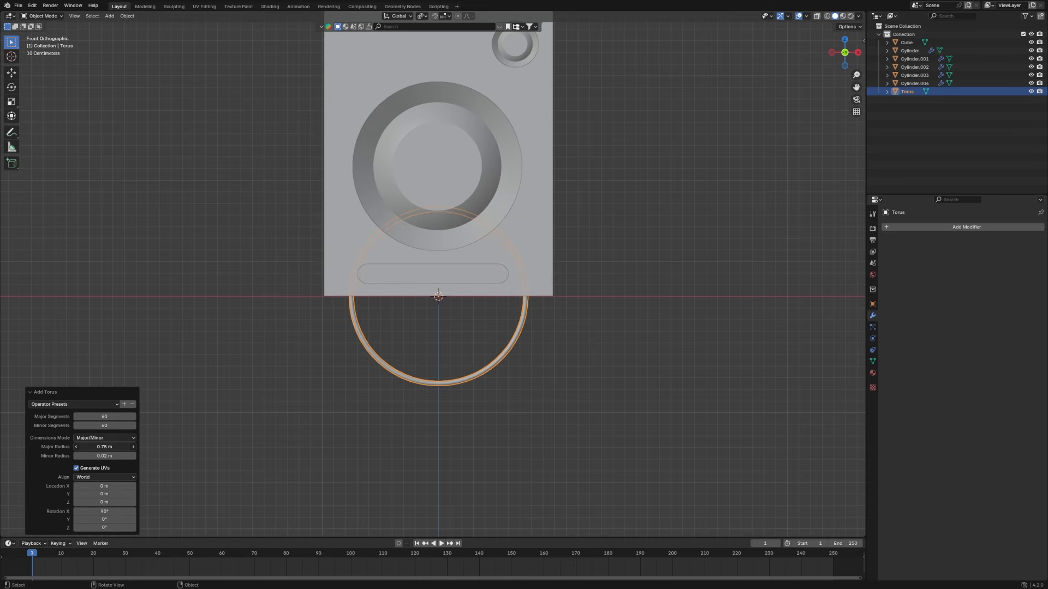
left_click(77, 457)
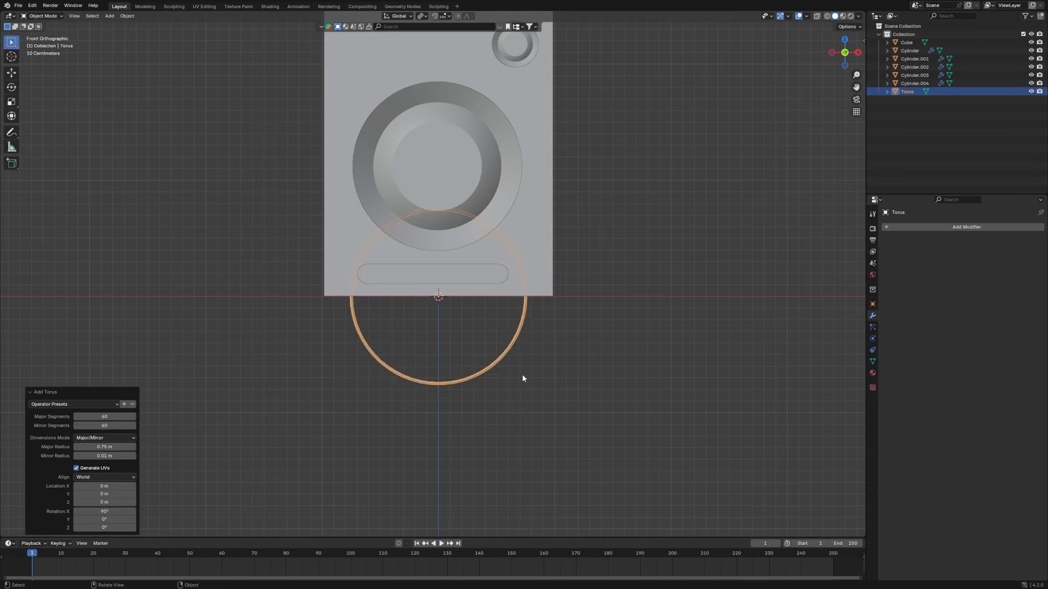
Step: Raise the torus about 1.14 m along Z around the large driver opening and scale it to about 0.98
key("g")
key("z")
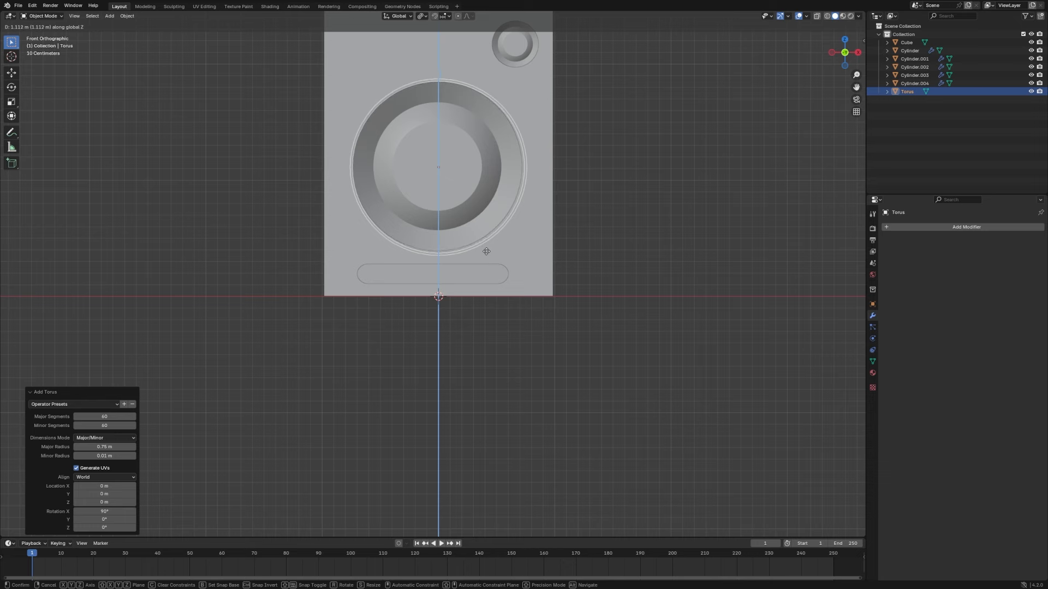
left_click(491, 243)
key("s")
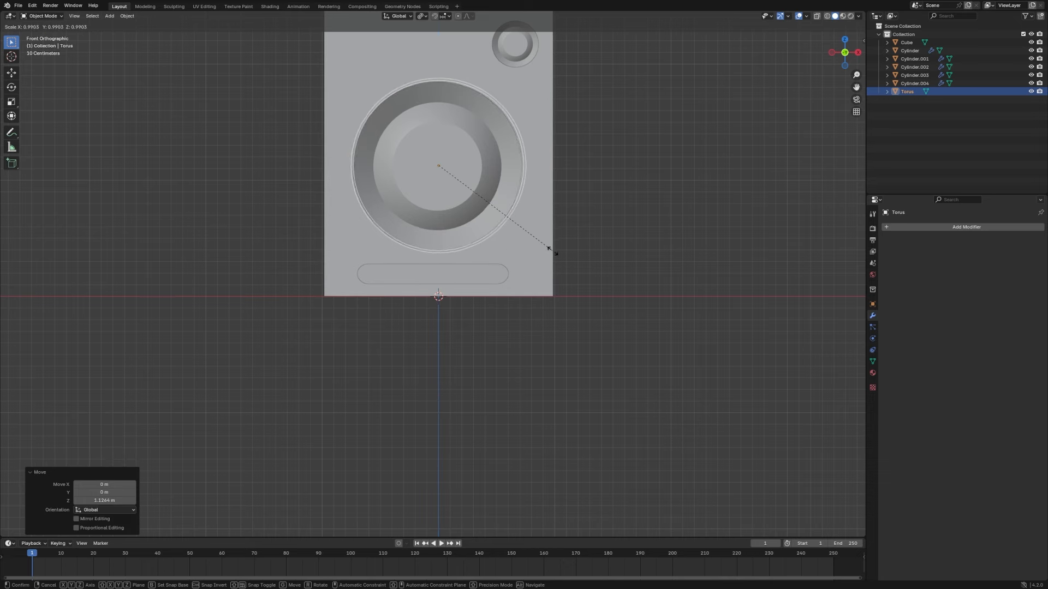
left_click(551, 254)
Step: Move the torus about 1.11 m along negative Y to the cabinet's front face and save the file
key("KP_3")
scroll(682, 253, "down", 4)
key("g")
key("y")
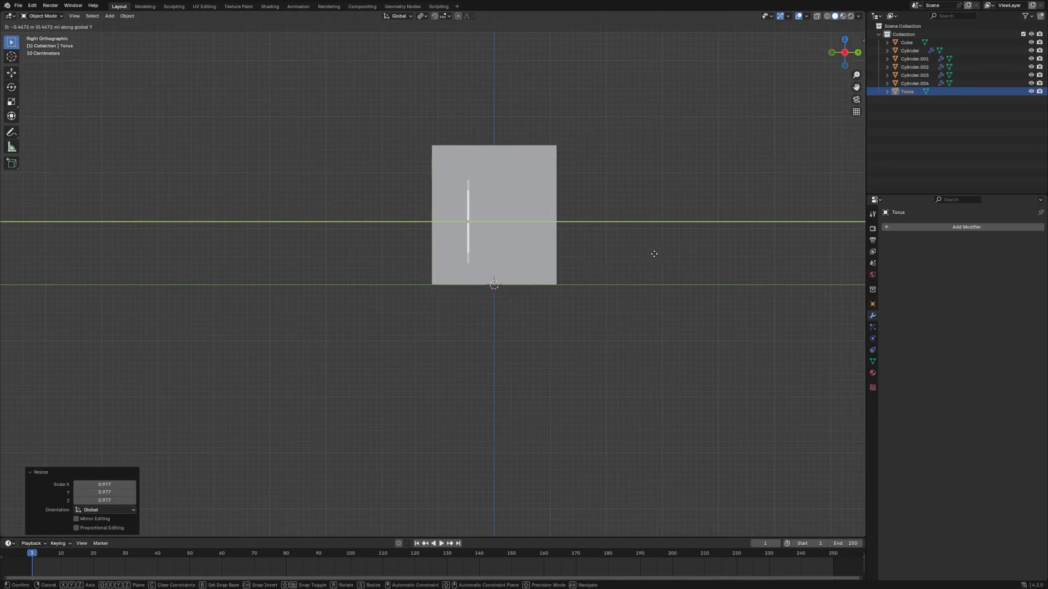
left_click(622, 264)
key("KP_1")
scroll(709, 332, "up", 6)
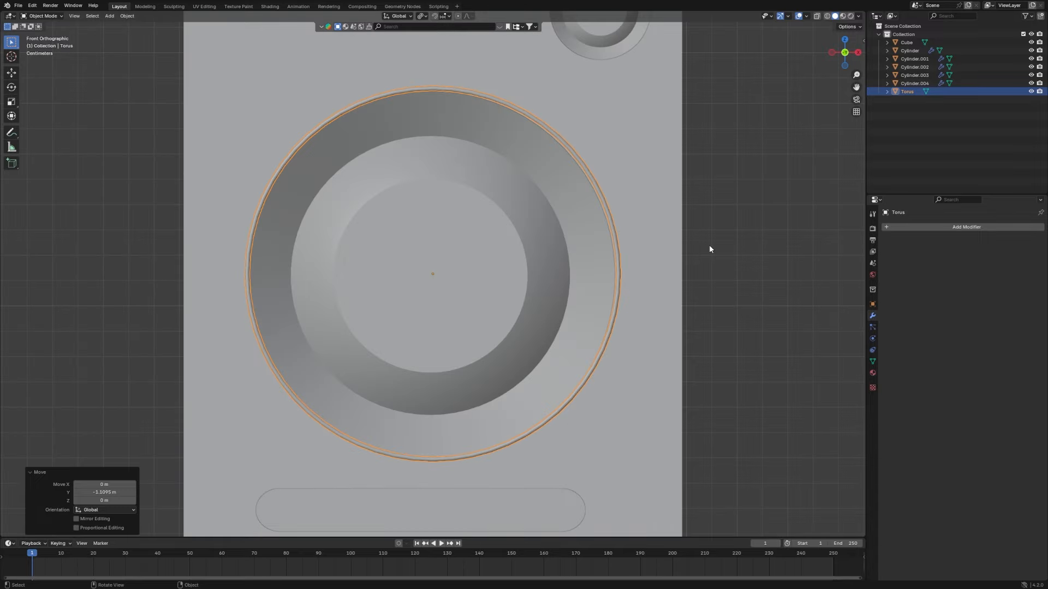
left_click(709, 246)
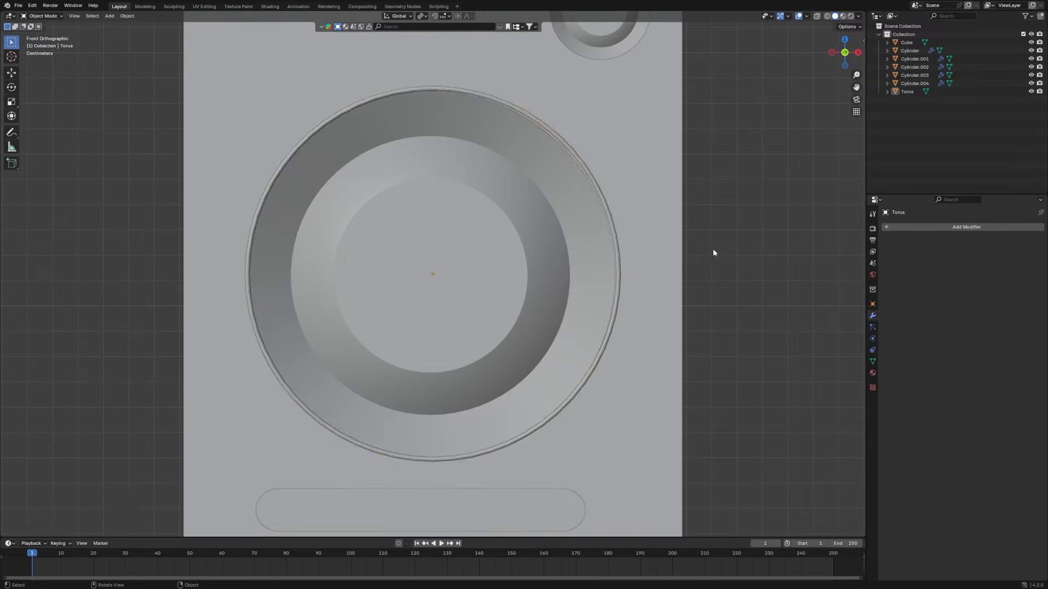
middle_click_drag(713, 248, 672, 257)
key("ctrl+s")
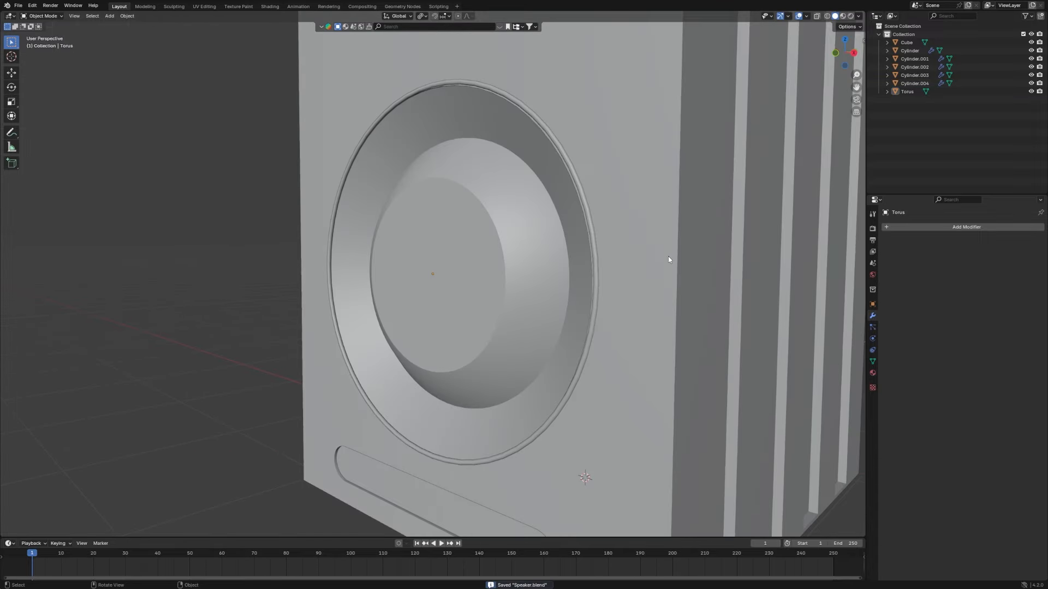
Step: Lower the torus about 0.008 m along Z and scale it up to about 1.01 to fit the large driver opening's rim
left_click(594, 264)
middle_click_drag(599, 263, 632, 283)
left_click(702, 251)
left_click(621, 276)
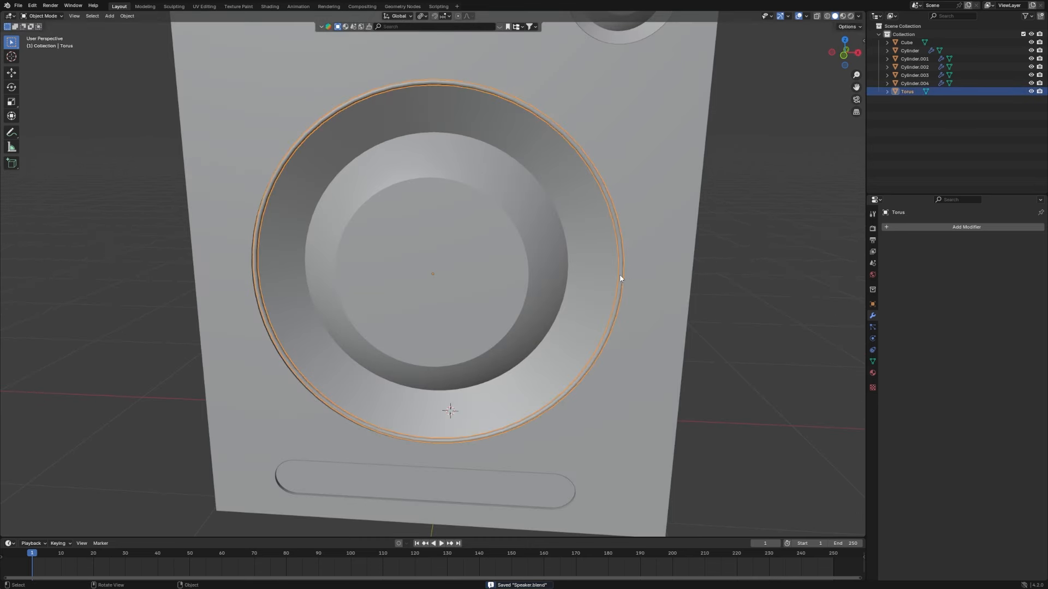
key("grave")
left_click(570, 220)
key("g")
key("z")
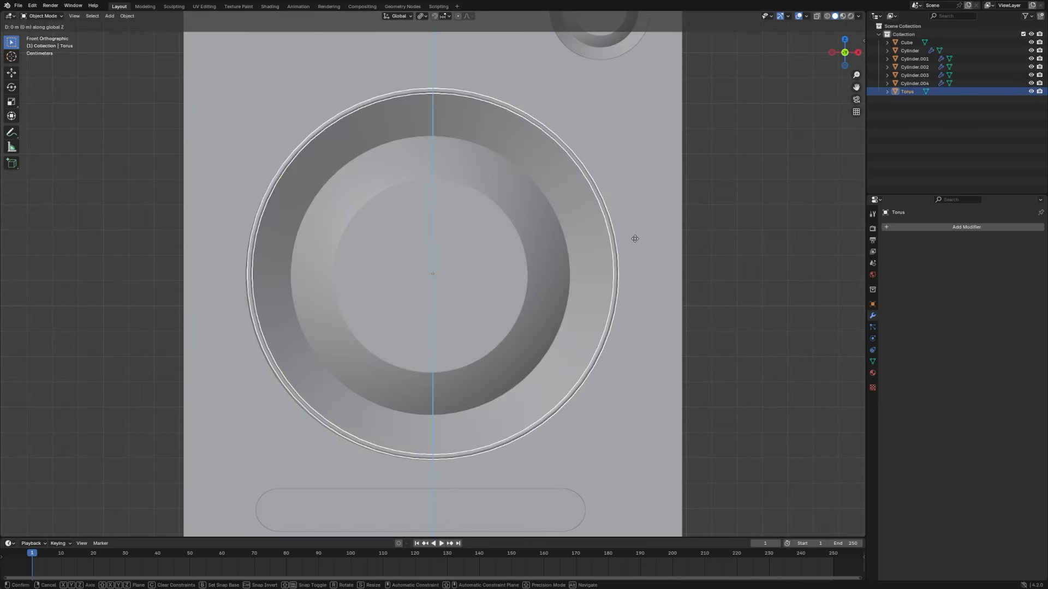
left_click(635, 239)
key("s")
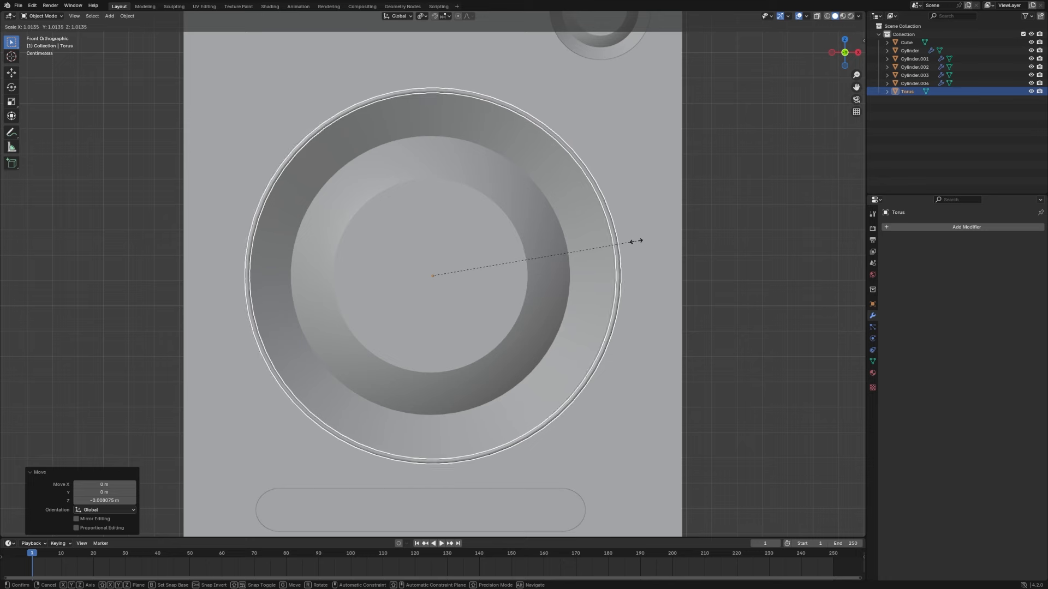
left_click(635, 241)
left_click(712, 261)
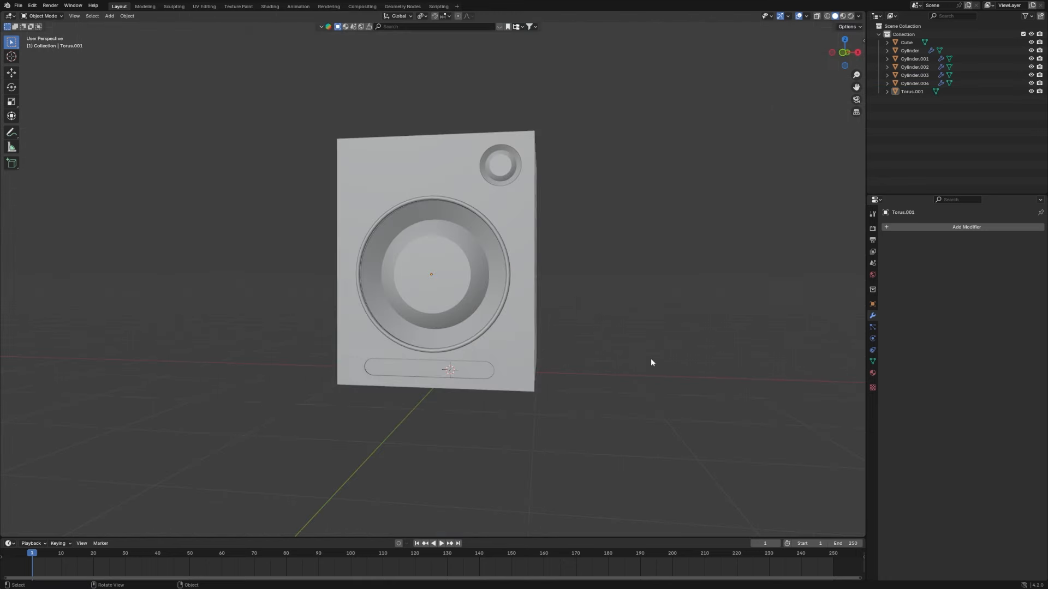
Step: Duplicate the large driver's ring and move the copy about 0.66 m along X and 1.05 m along Z onto the small driver
scroll(611, 333, "up", 2)
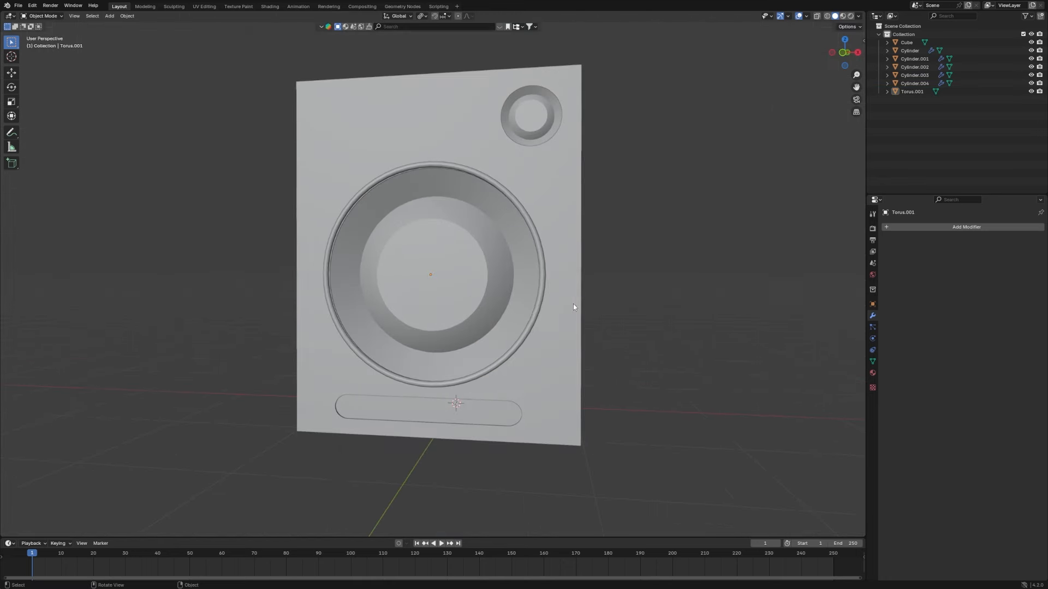
left_click(534, 319)
key("grave")
left_click(529, 276)
key("grave")
left_click(533, 237)
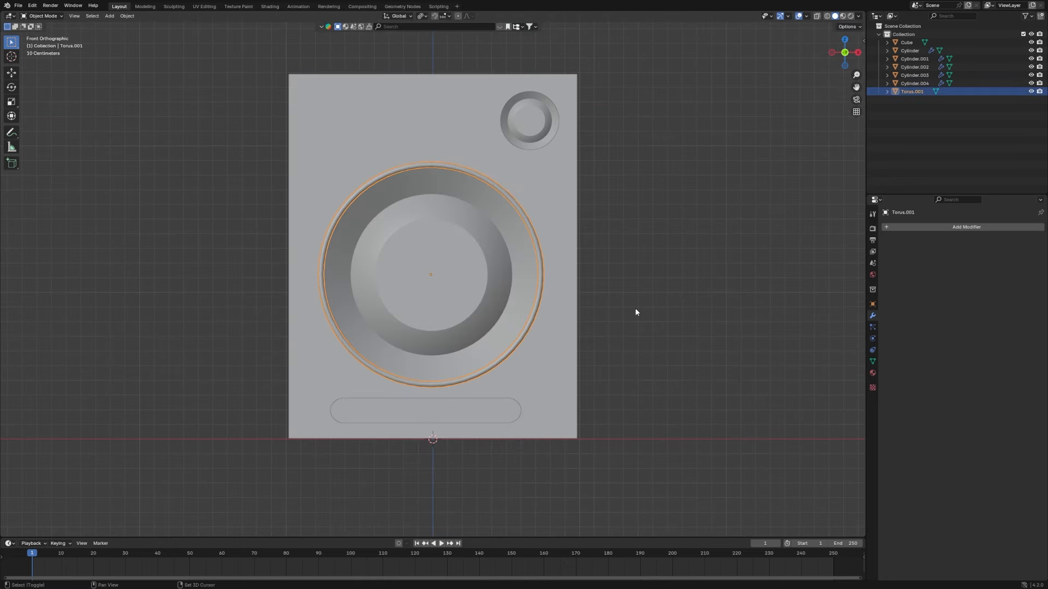
key("shift+d")
right_click(636, 312)
key("g")
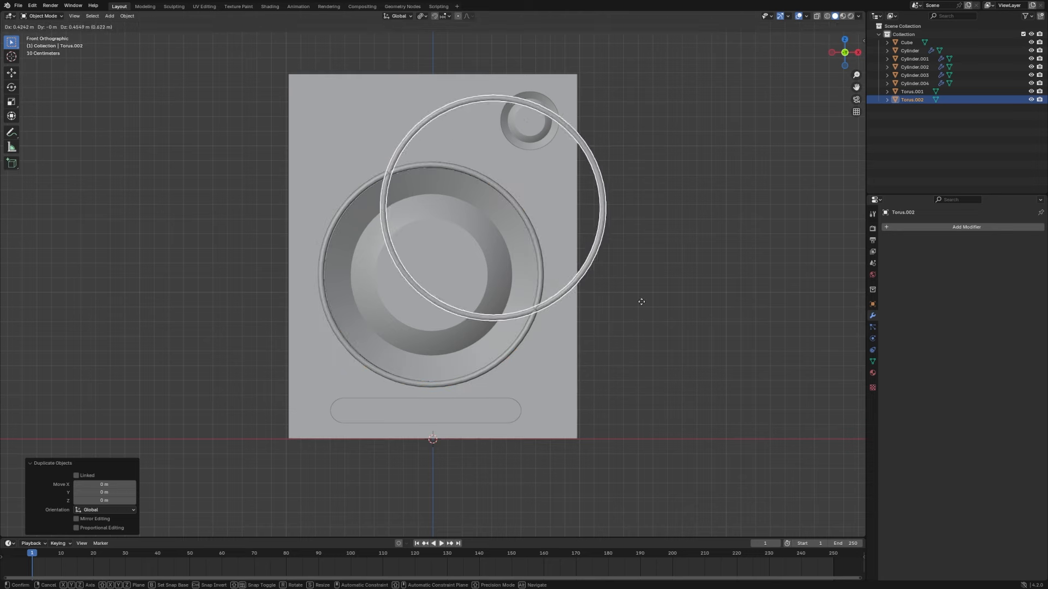
left_click(674, 217)
Step: Scale the copied ring to about 0.27 and shift it about 0.017 m along X to centre it on the small driver
key("s")
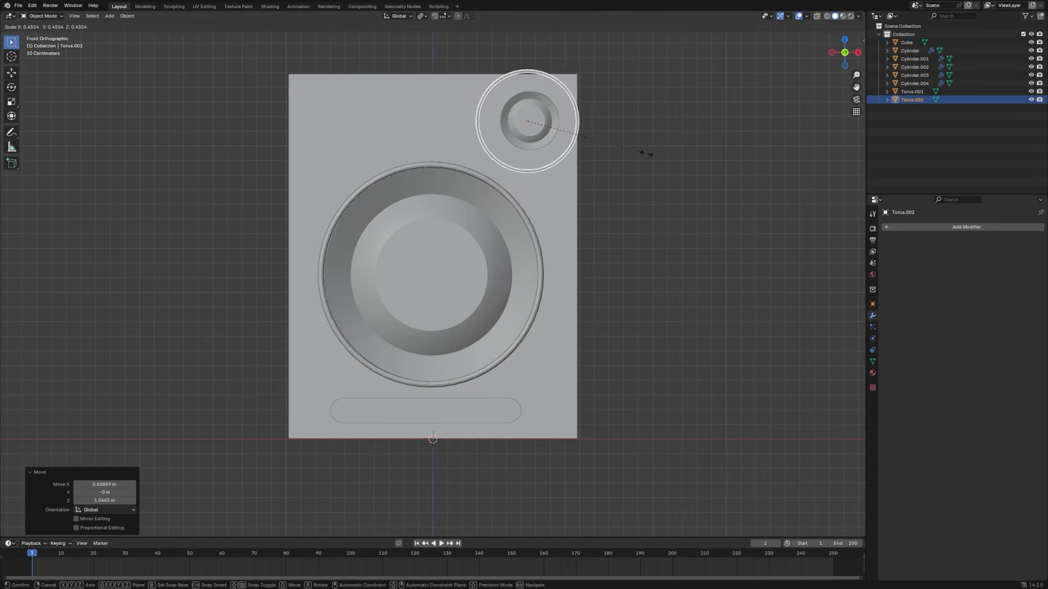
left_click(600, 140)
key("KP_Decimal")
scroll(685, 201, "down", 2)
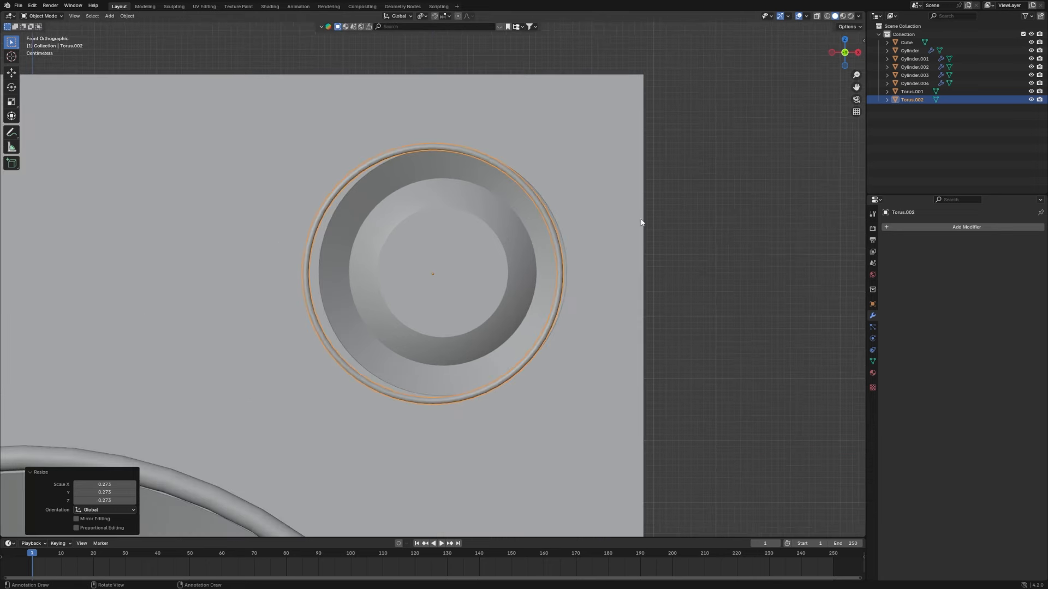
key("g")
key("x")
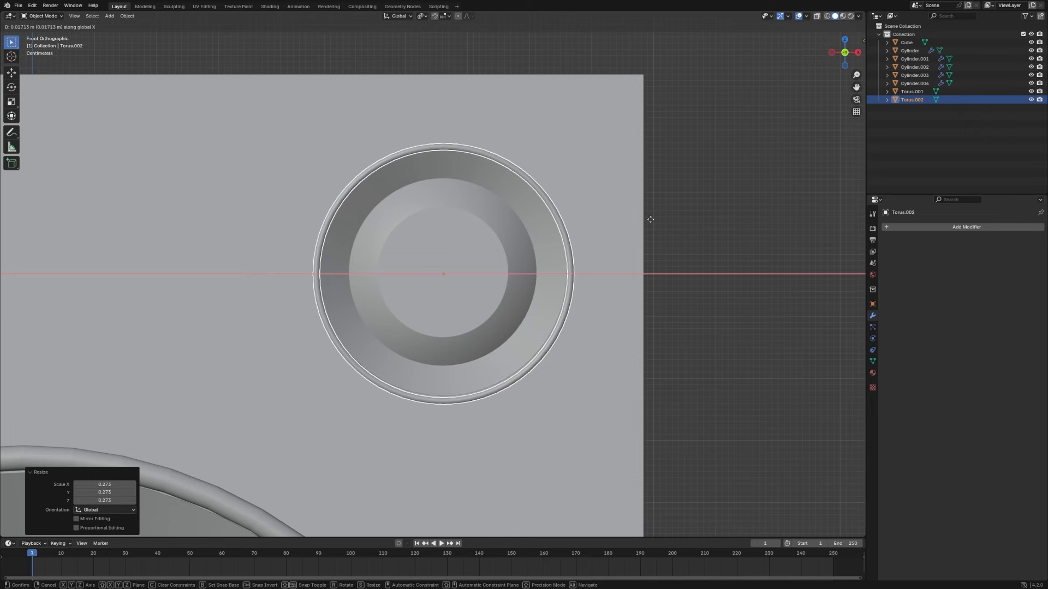
left_click(651, 219)
scroll(657, 230, "up", 1)
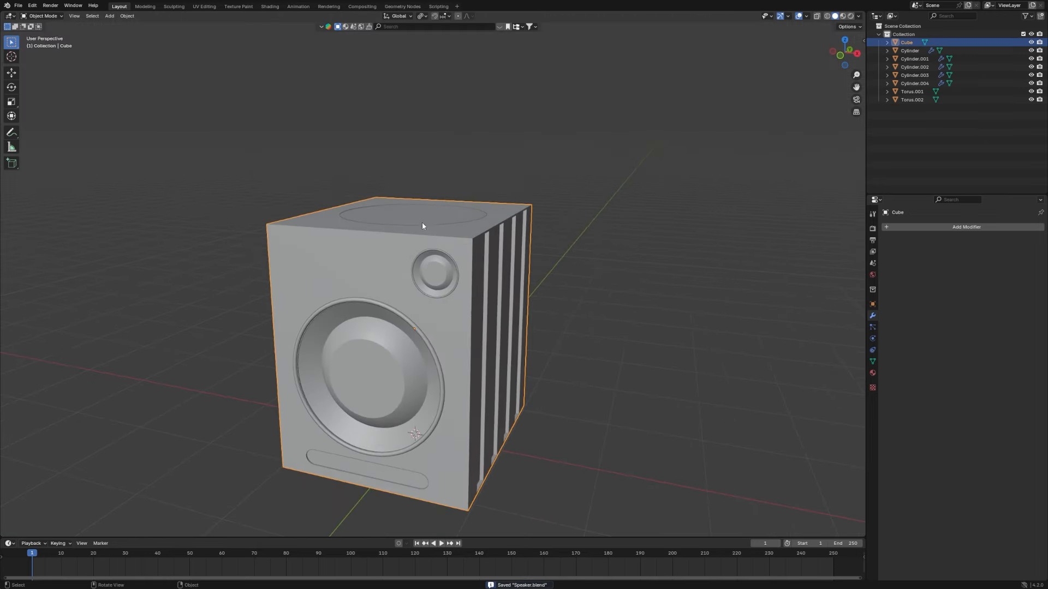
Step: Duplicate the cabinet's top cylinder and move the copy about 2.52 m down along Z, below the cabinet
left_click(448, 220)
middle_click_drag(532, 221, 622, 271)
key("grave")
left_click(502, 206)
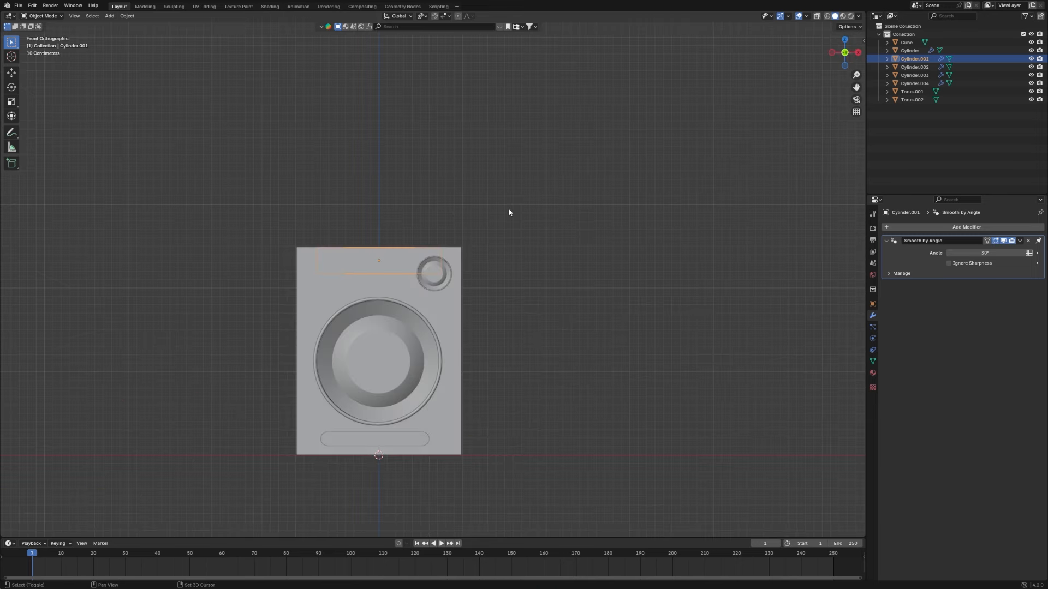
key("shift+d")
key("z")
left_click(488, 420)
Step: Scale the copied cylinder to about 0.09 and move it about 0.77 m along negative X and 0.05 m up as a foot
key("grave")
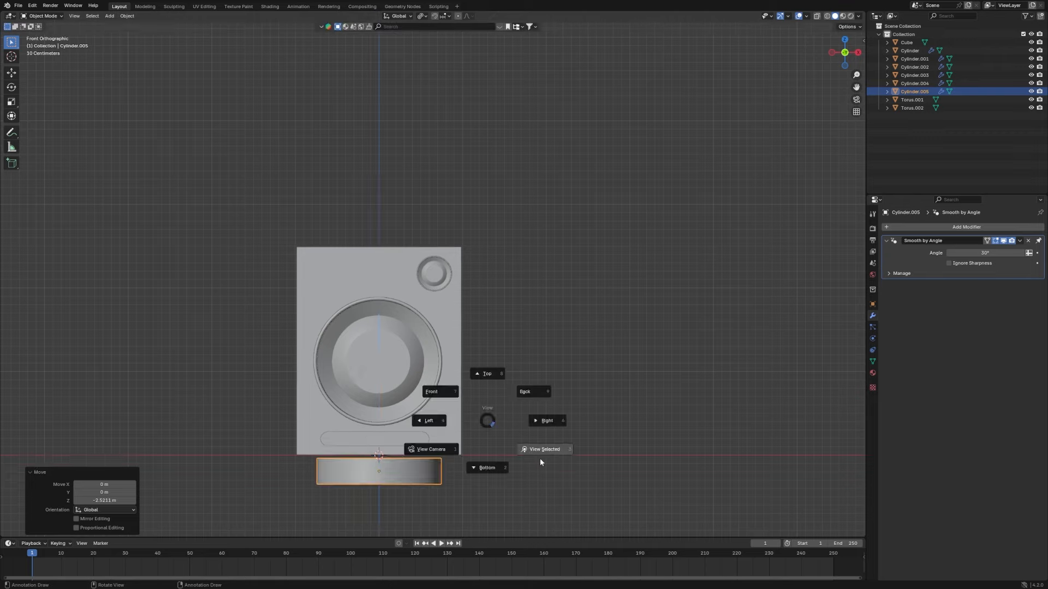
left_click(541, 463)
key("s")
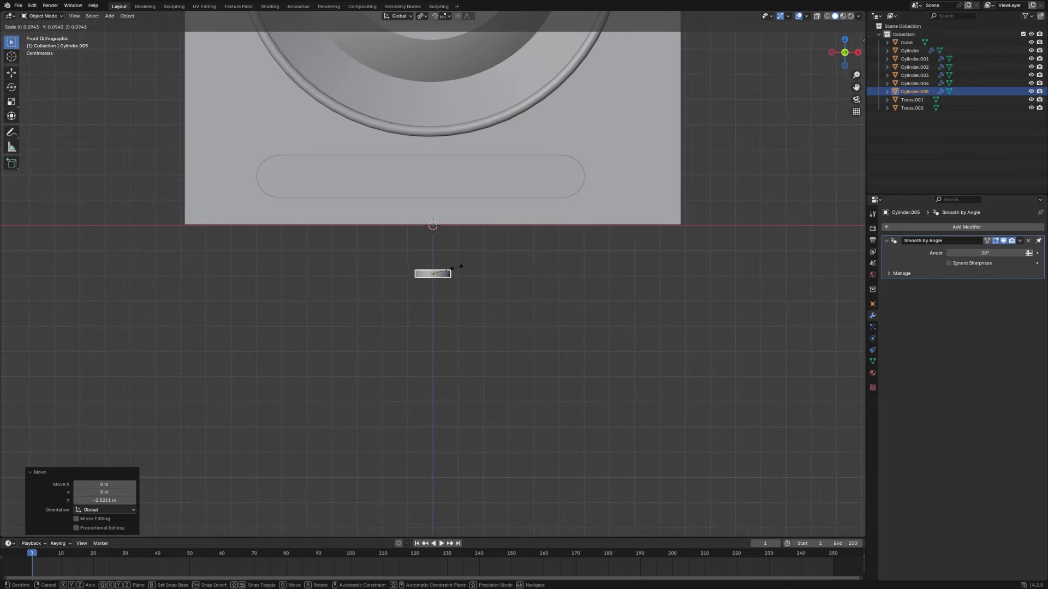
left_click(461, 268)
key("g")
left_click(355, 272)
Step: Enlarge the foot by about 1.77 and 1.25, and move it about 0.92 m along negative Y to the cabinet's front corner
key("s")
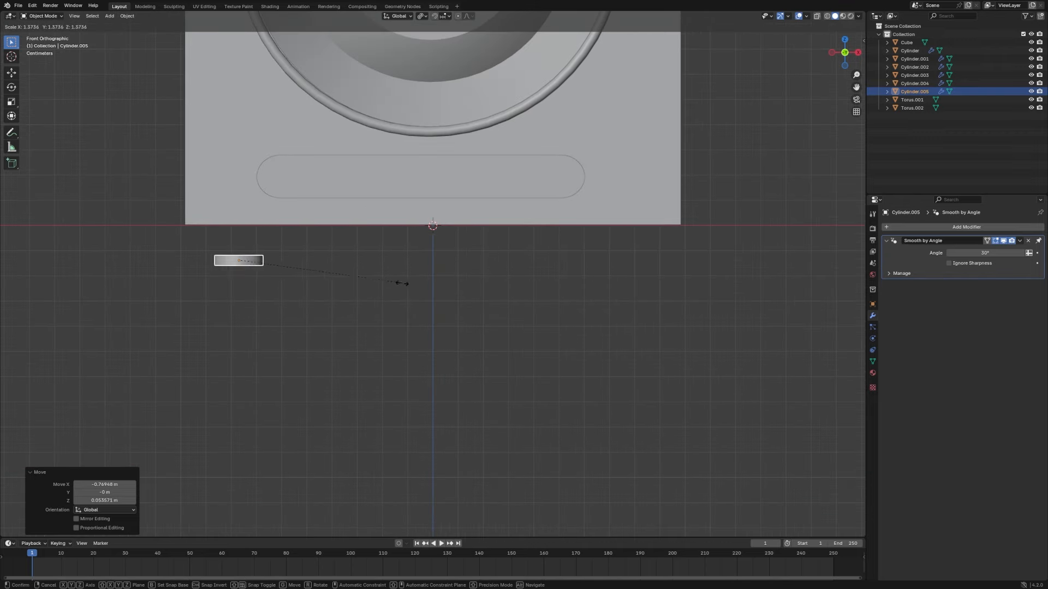
left_click(448, 286)
key("ctrl+KP_1")
key("g")
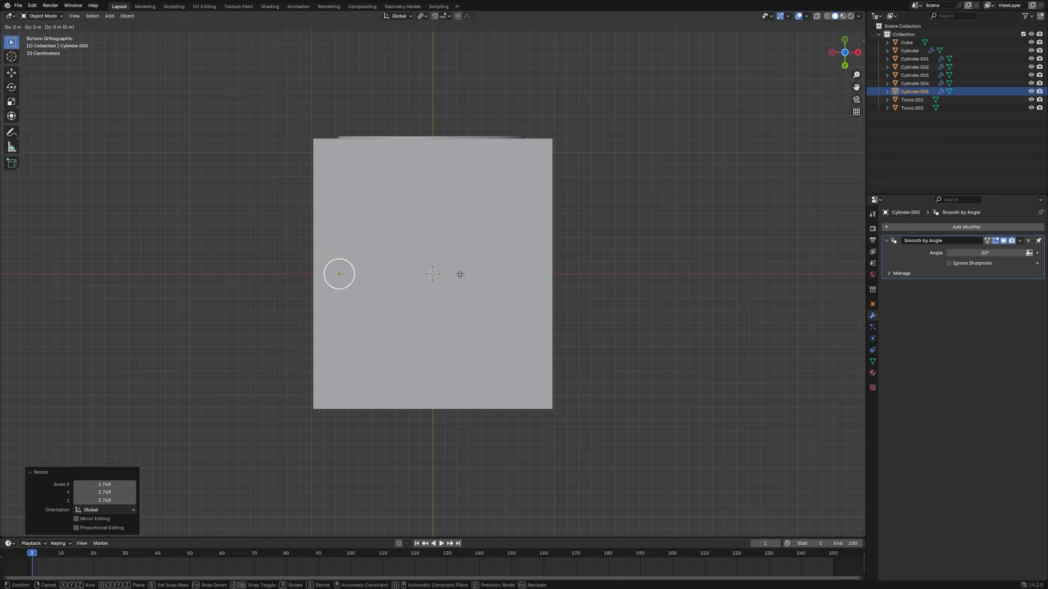
key("y")
left_click(465, 162)
key("s")
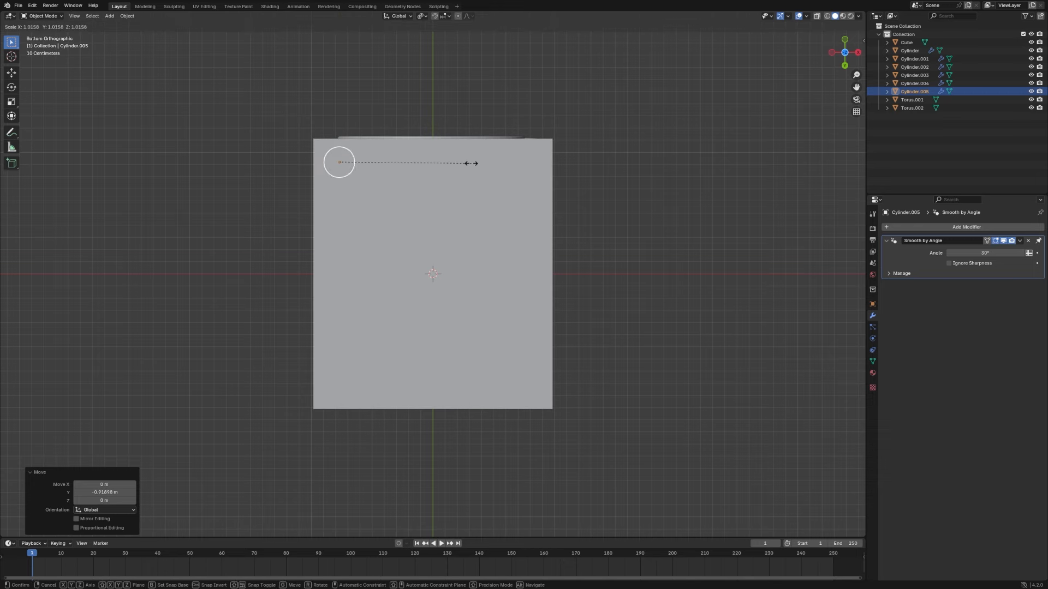
left_click(503, 167)
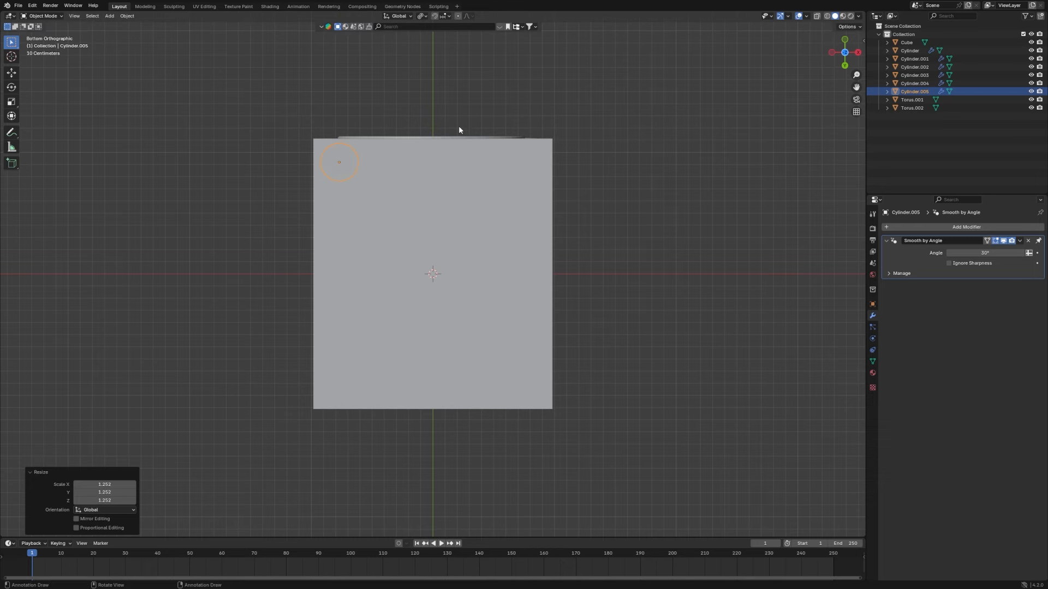
Step: Thicken the foot along Z and raise it about 0.099 m against the cabinet's underside
key("KP_1")
key("s")
key("z")
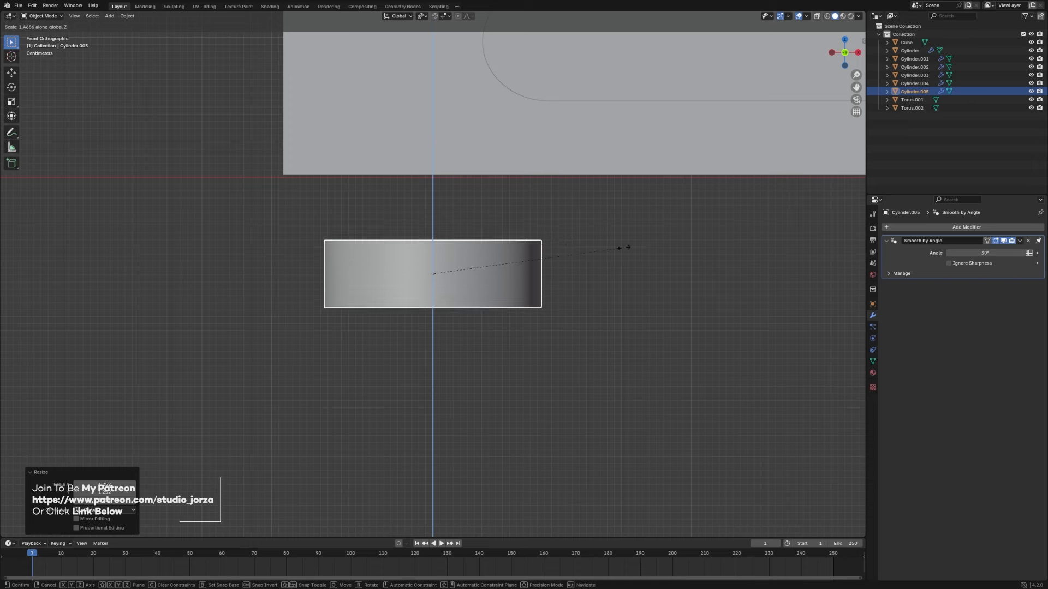
left_click(607, 249)
key("g")
key("z")
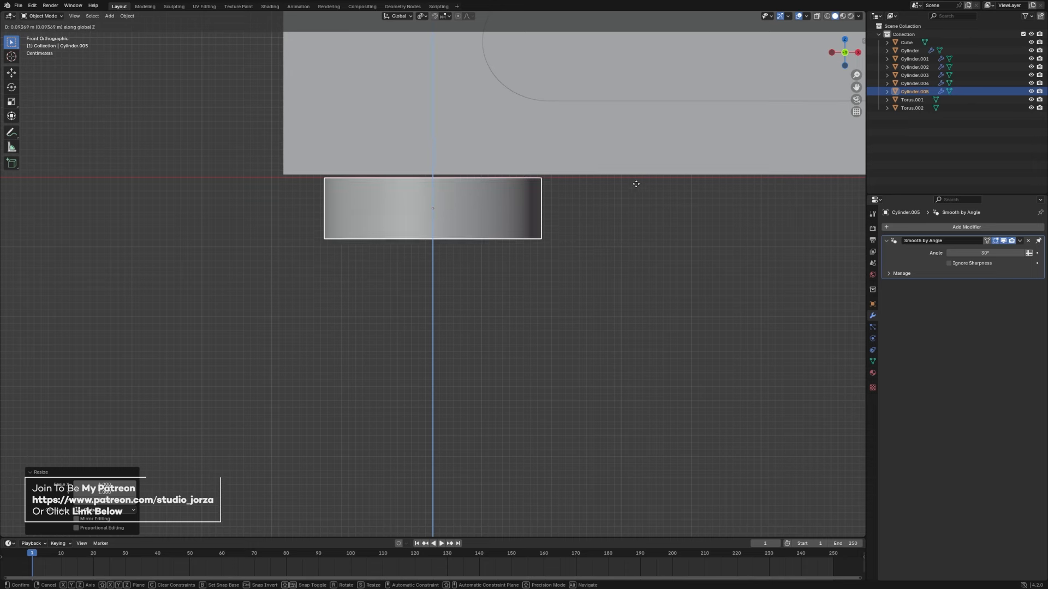
left_click(643, 184)
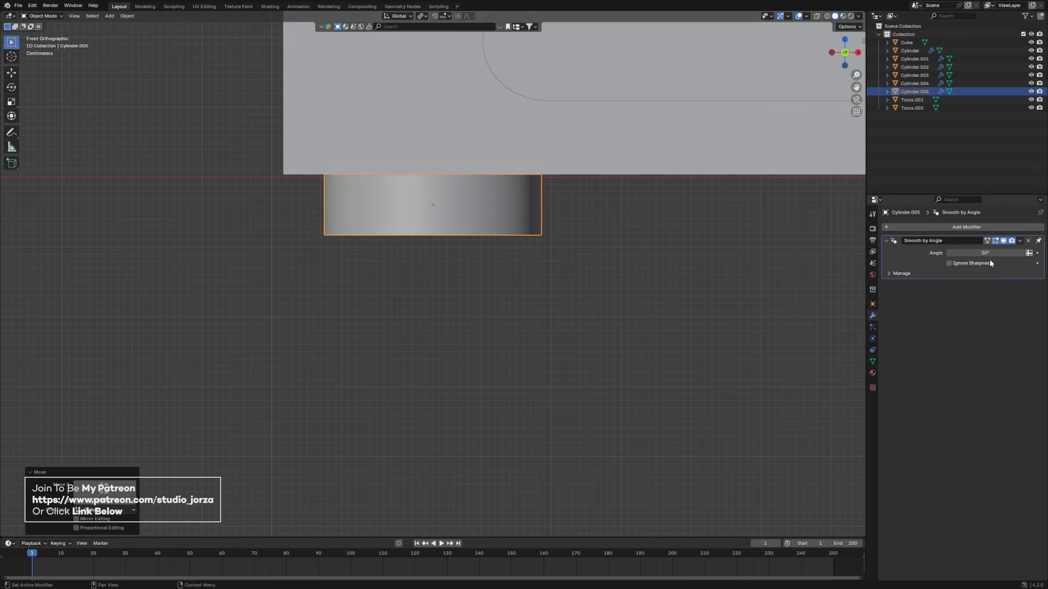
Step: Add an Array modifier with count 2 to the foot and set its relative offset X factor to 5.0
left_click(978, 226)
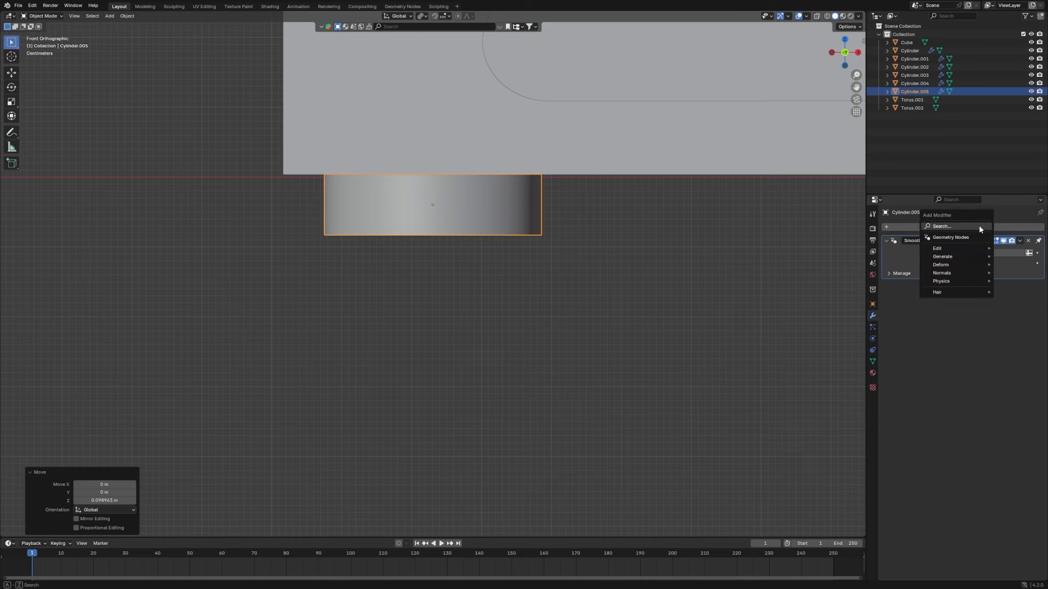
key("space")
type("a")
left_click(958, 240)
scroll(658, 264, "down", 5)
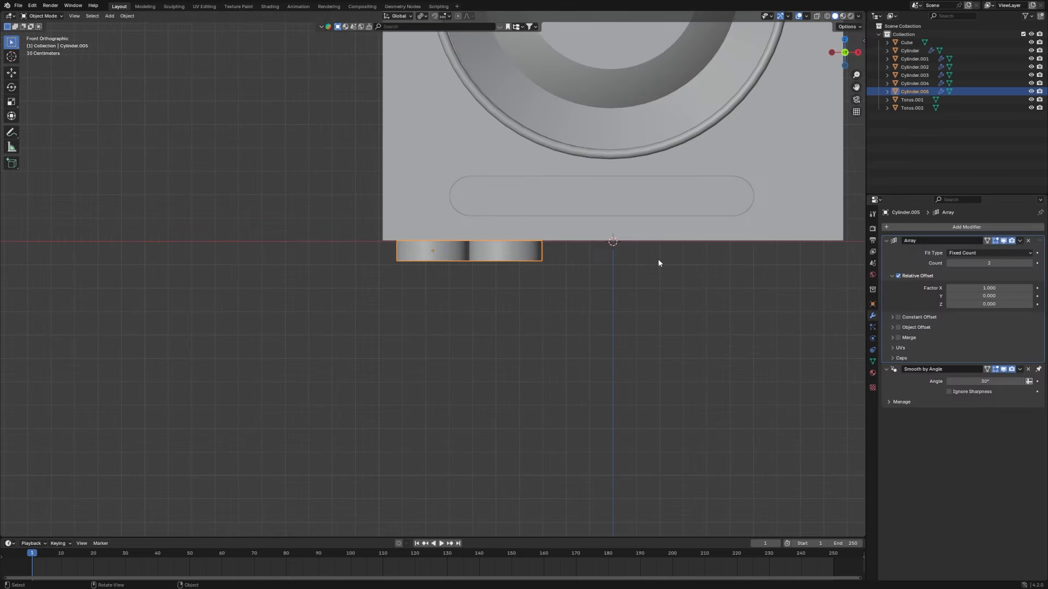
left_click_drag(989, 288, 1039, 287)
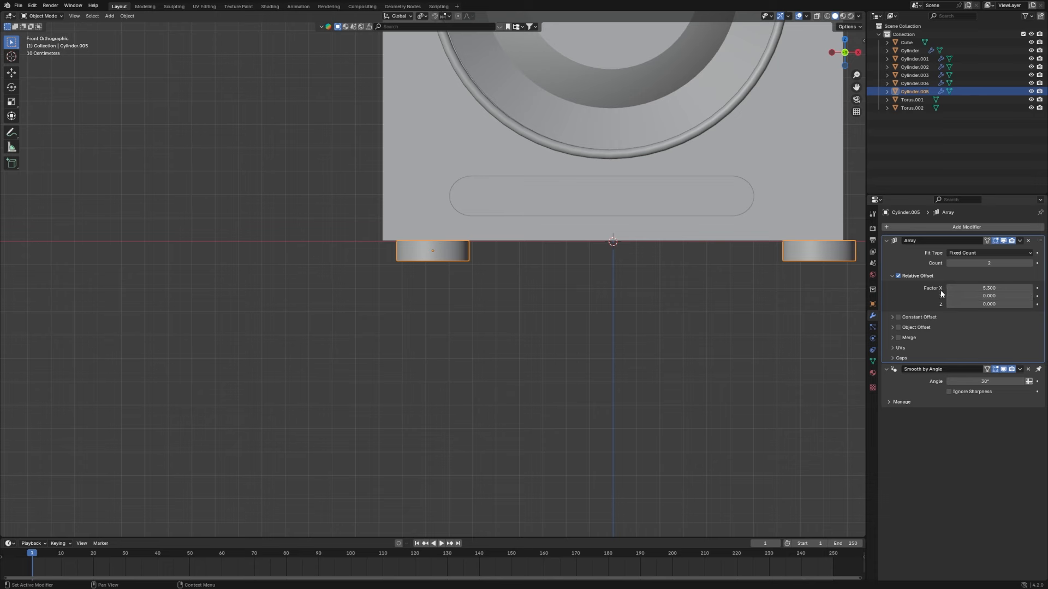
left_click_drag(950, 292, 941, 292)
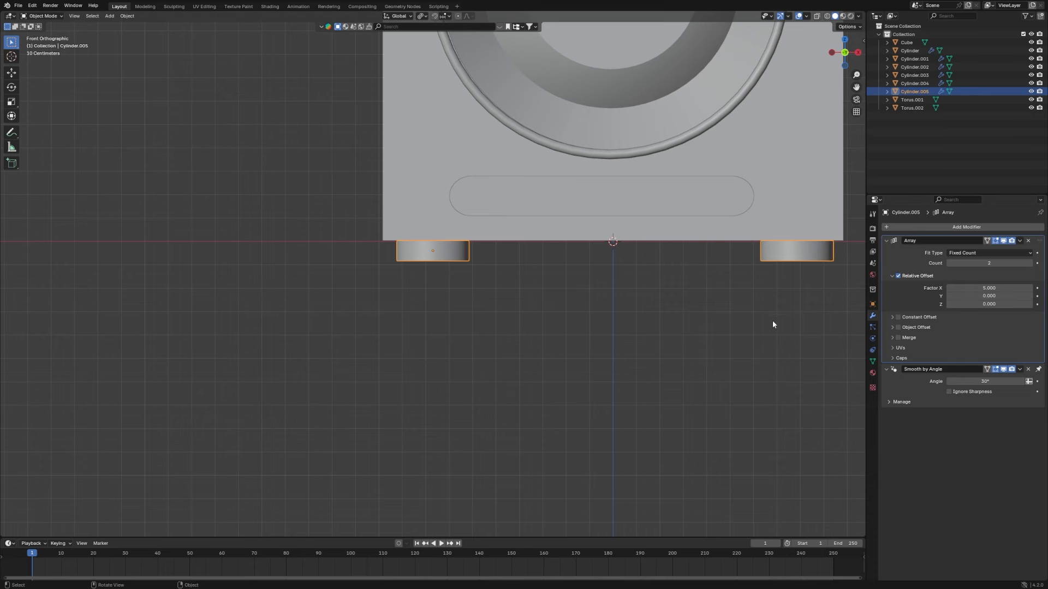
Step: Duplicate the foot's Array modifier and set the copy's relative offset factors to X 0 and Y 4.7
key("grave")
left_click(760, 414)
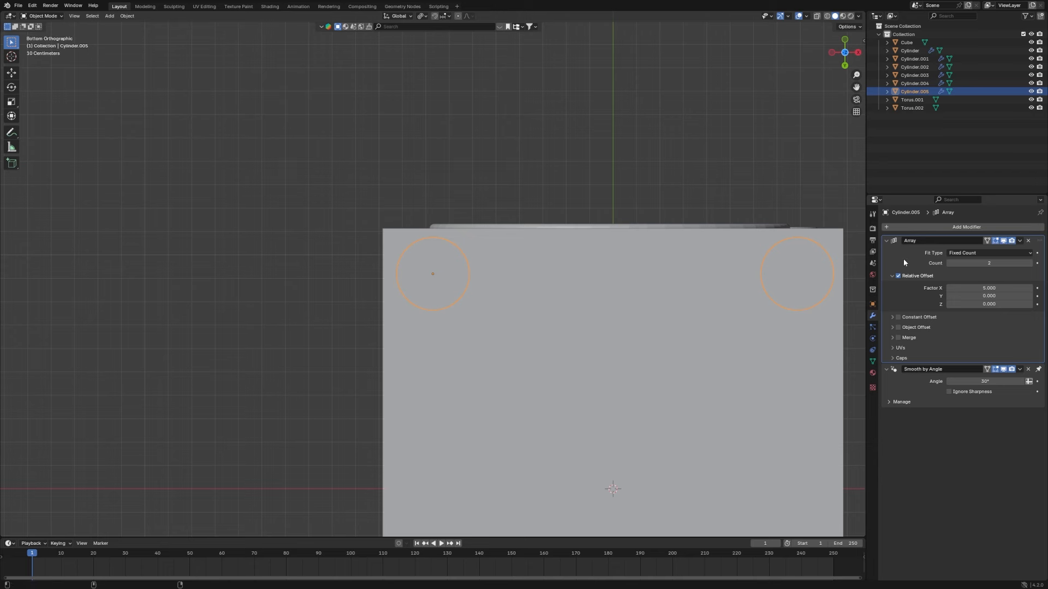
key("shift+d")
left_click(997, 417)
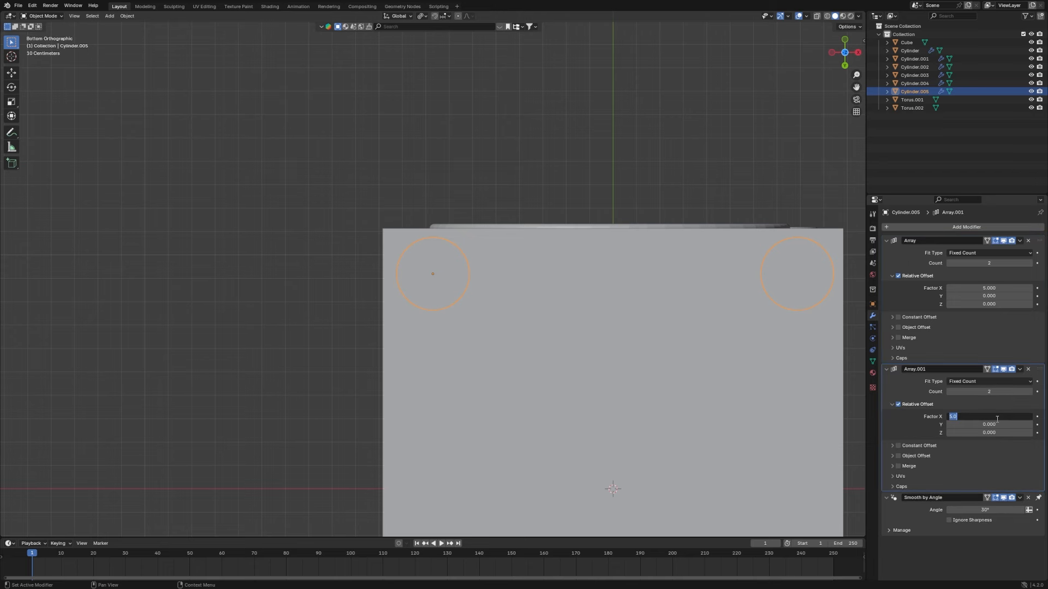
key("Return")
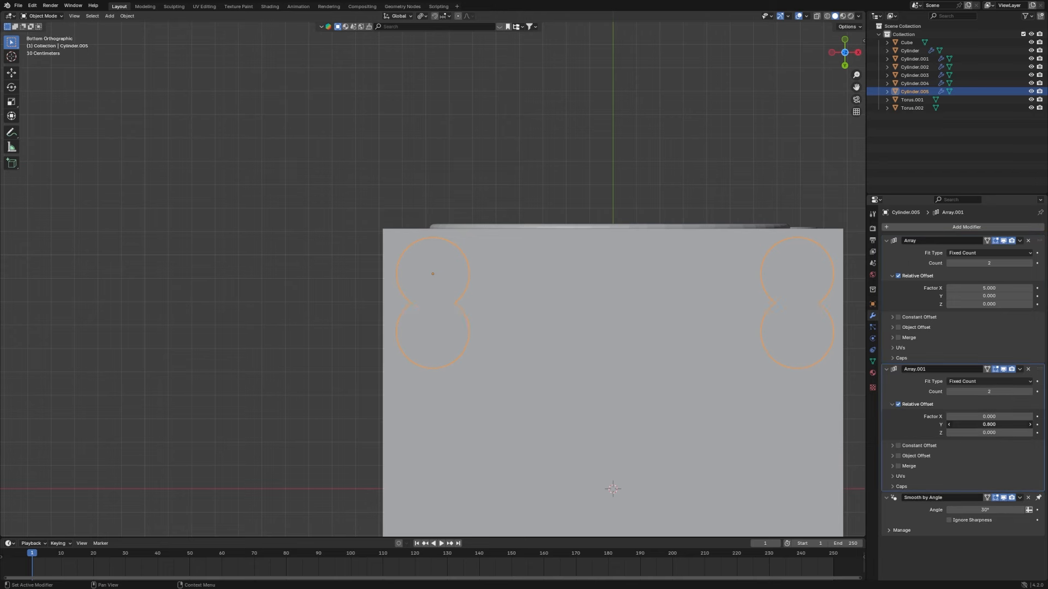
left_click_drag(989, 425, 997, 425)
scroll(713, 428, "down", 6)
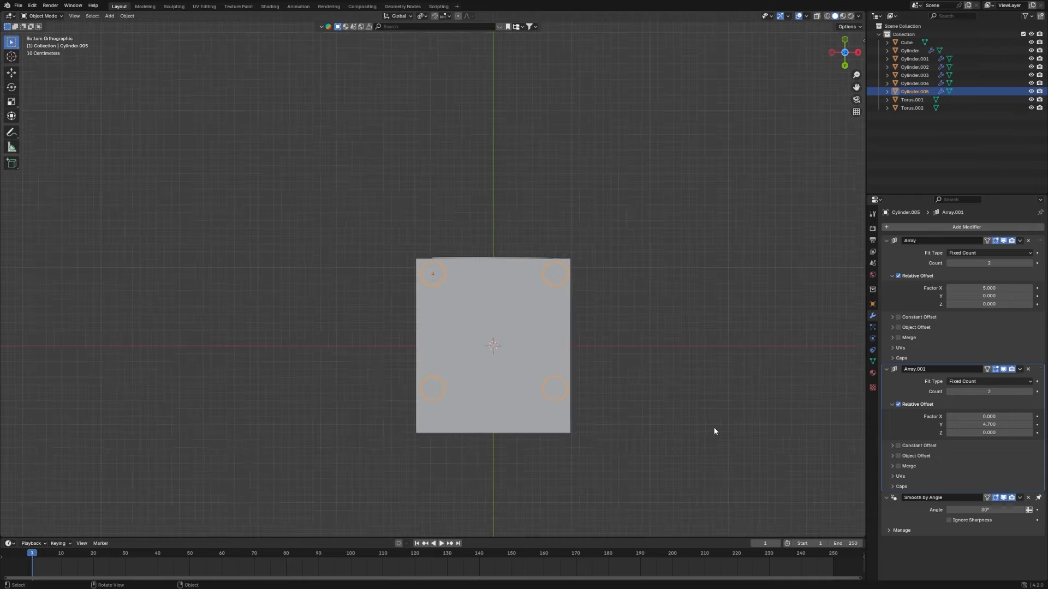
Step: Increase the second array's relative offset Y factor to 5.9 to place the rear feet near the back corners
left_click(1031, 425)
left_click(1031, 424)
left_click(1031, 424)
left_click(1031, 424)
left_click(1030, 425)
left_click(1030, 424)
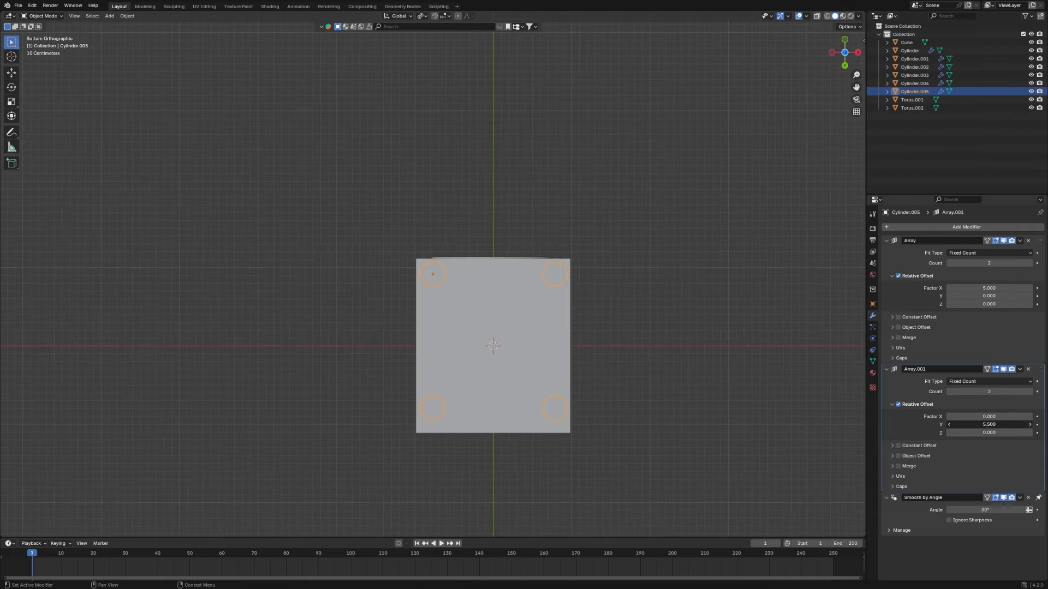
left_click(1030, 425)
left_click(1030, 425)
left_click(1030, 424)
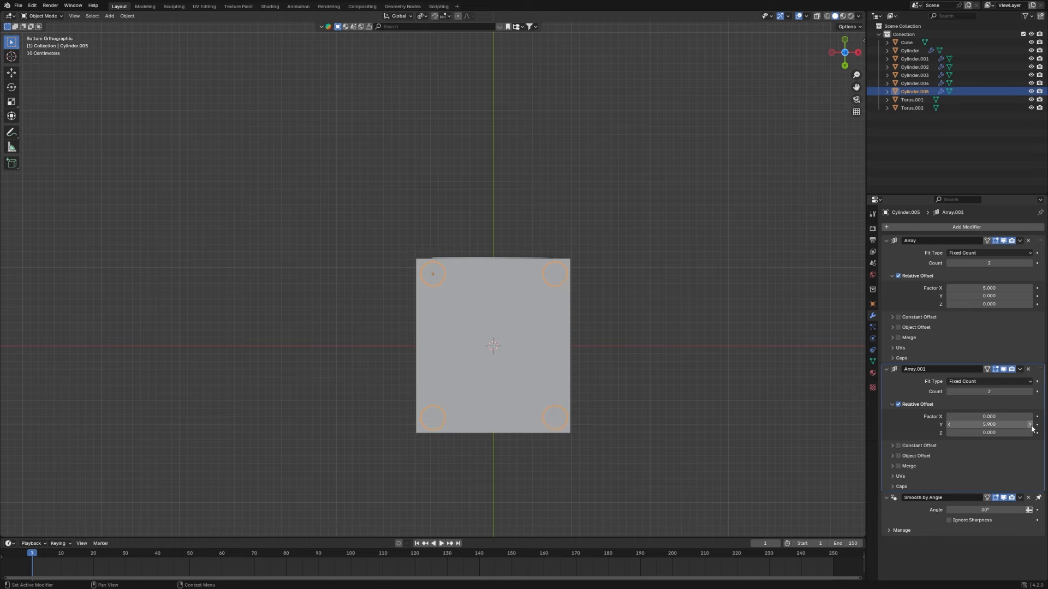
Step: Inset the bottom face of the original foot by about 0.1 m
key("grave")
left_click(628, 363)
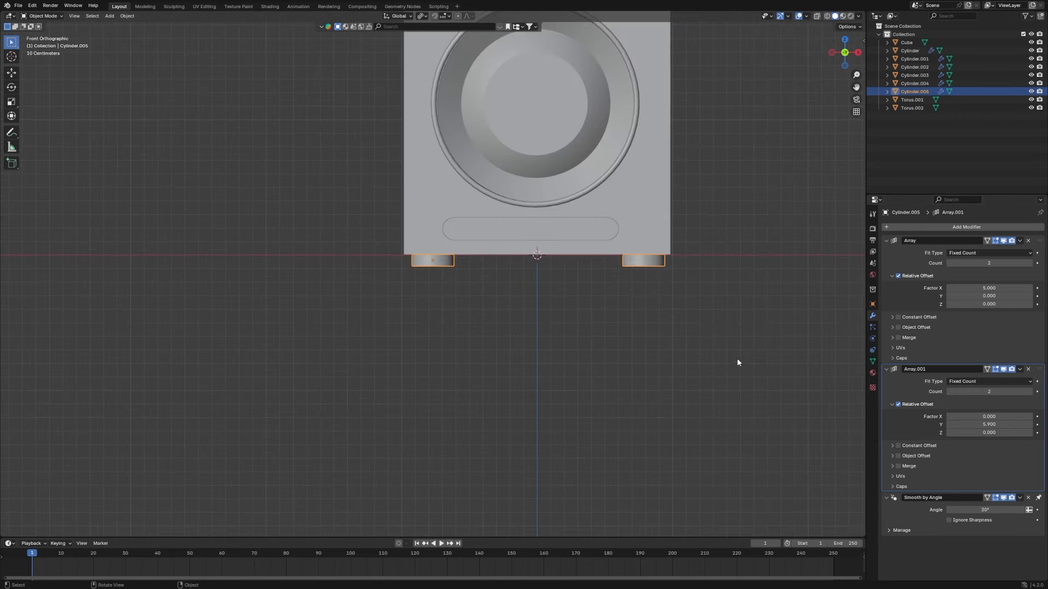
middle_click_drag(737, 363, 600, 405)
scroll(524, 365, "up", 4)
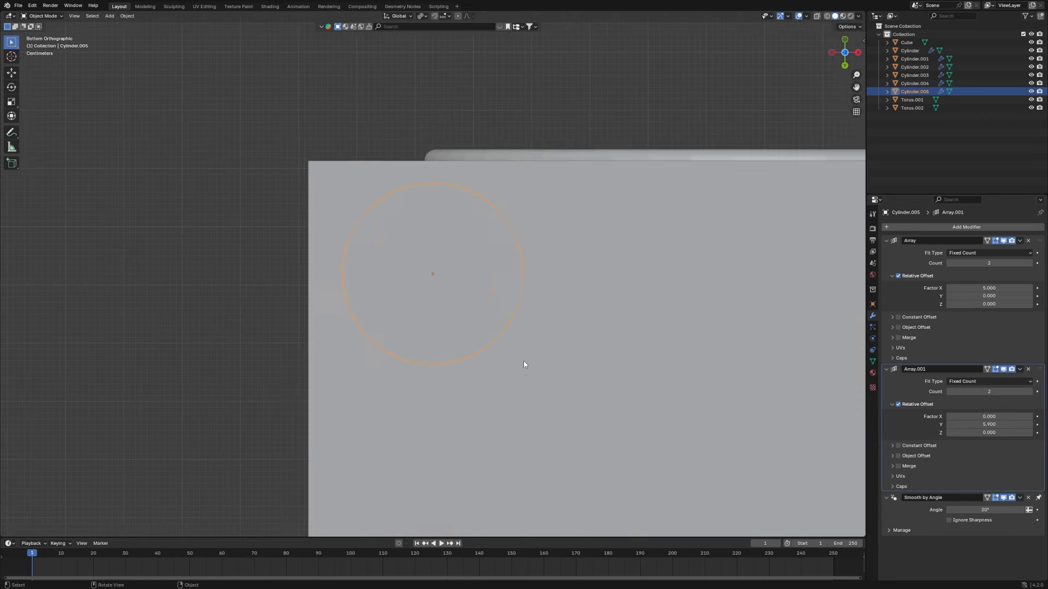
middle_click_drag(524, 364, 460, 310)
key("Tab")
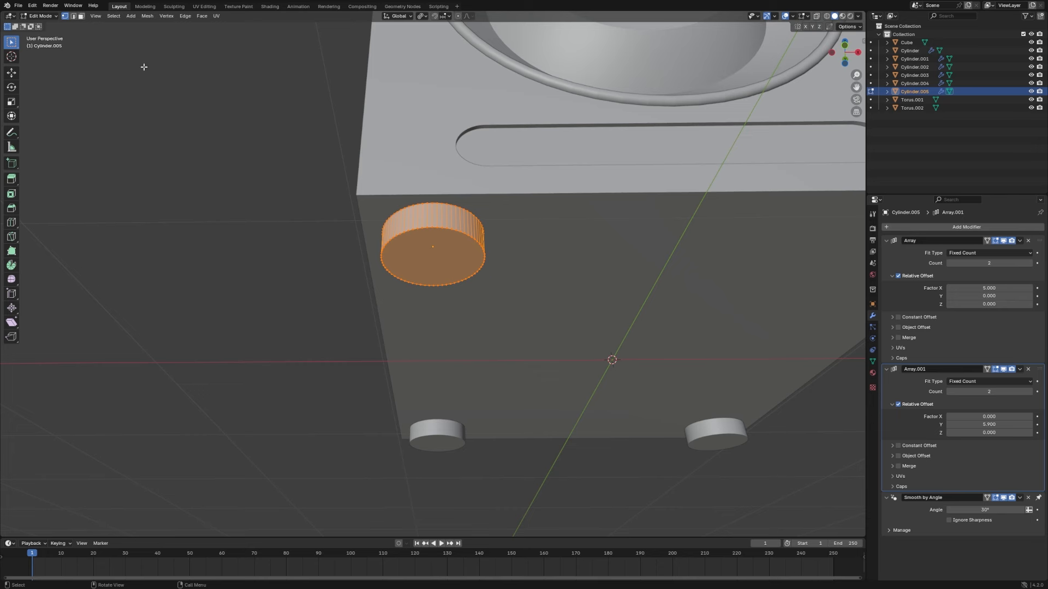
left_click(464, 252)
key("i")
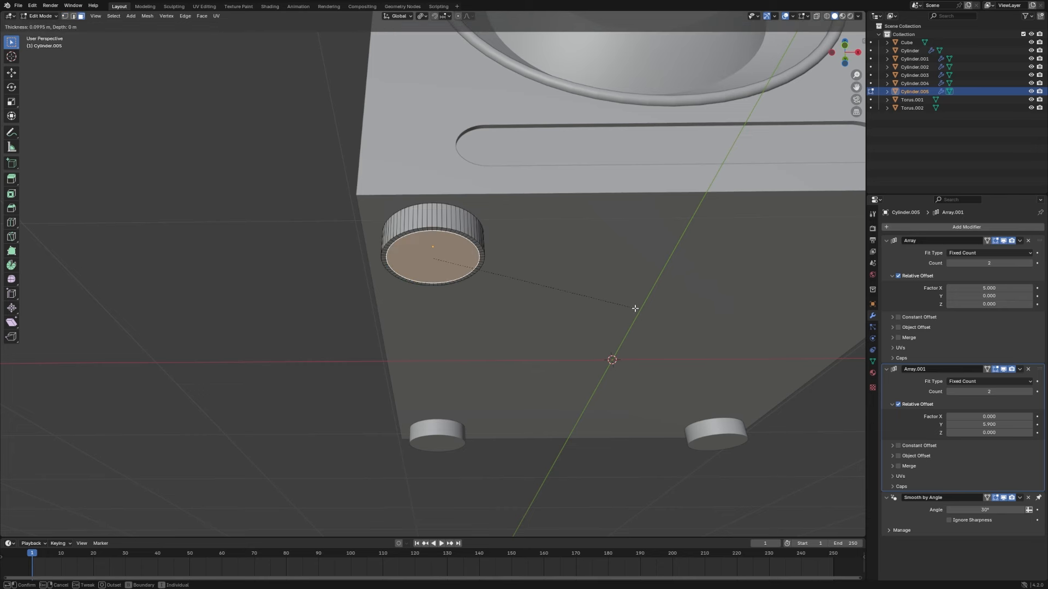
left_click(634, 306)
Step: Extrude the foot's inset bottom face about 0.017 m downward and save the file
key("grave")
left_click(578, 268)
scroll(577, 268, "up", 4)
key("e")
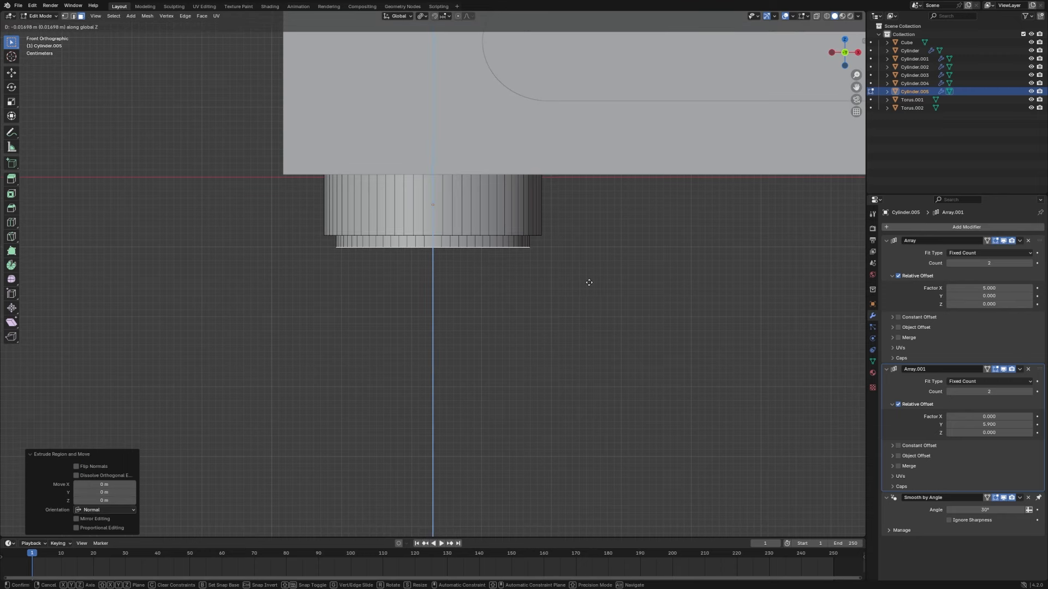
left_click(589, 282)
key("Tab")
scroll(585, 297, "down", 3)
middle_click_drag(586, 296, 605, 274)
key("ctrl+s")
scroll(663, 321, "down", 4)
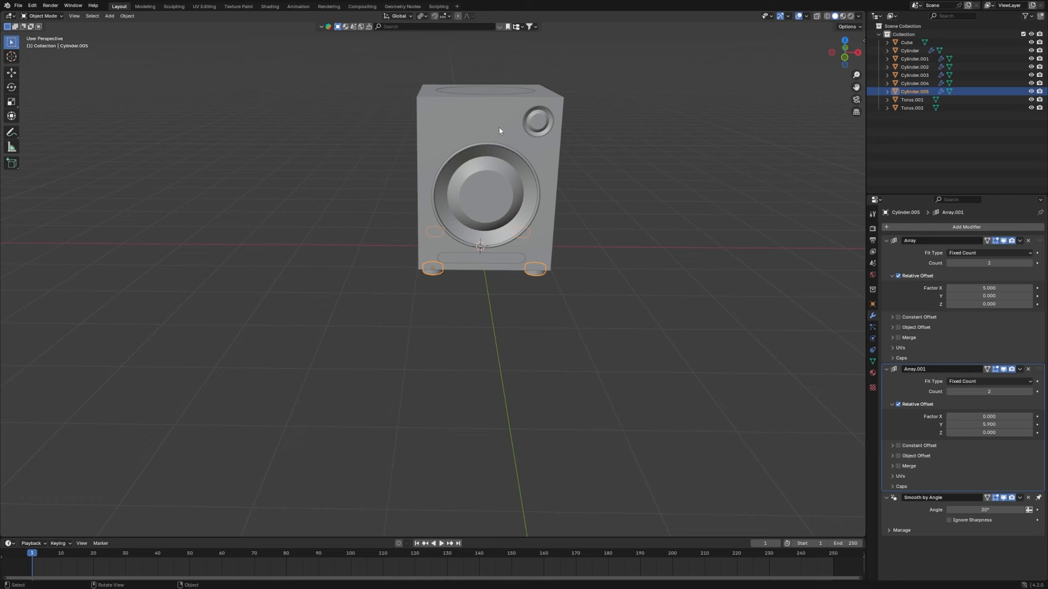
Step: Add a text object and replace its default content with "ARCHOMMEX"
left_click(614, 128)
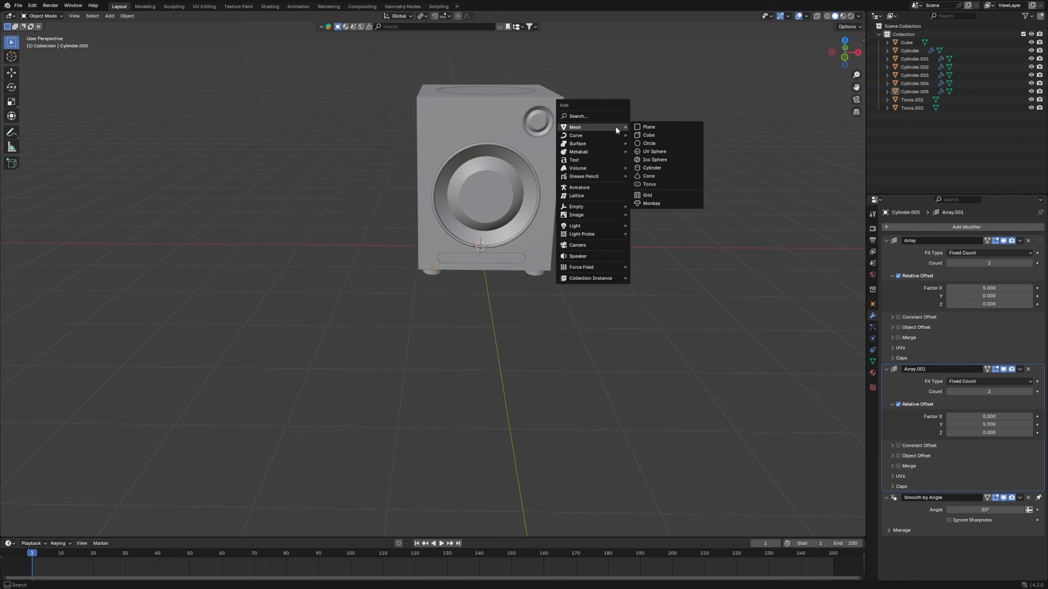
key("shift+a")
mouse_move(615, 129)
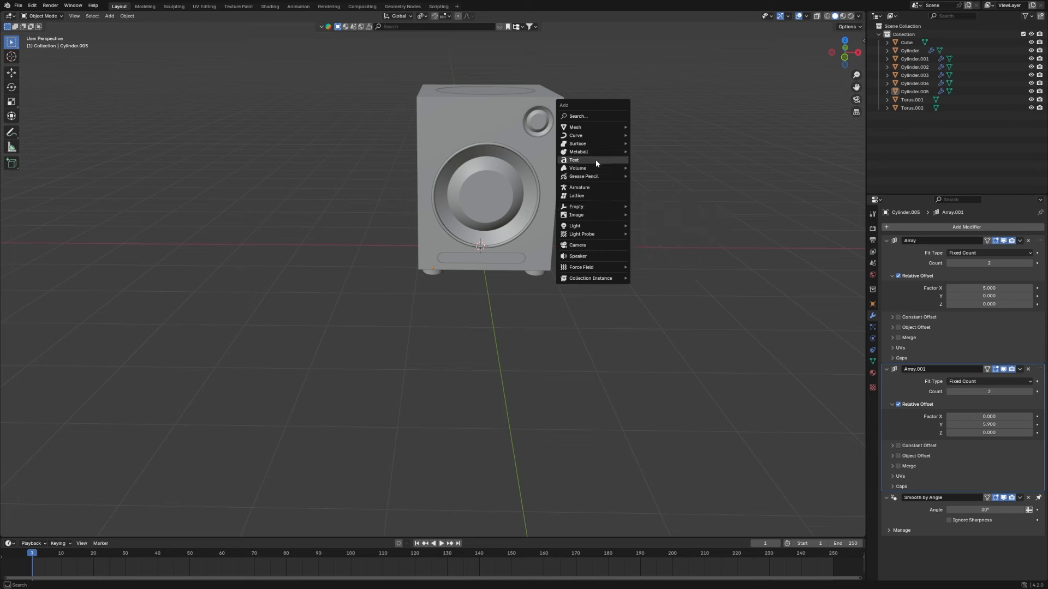
left_click(595, 160)
key("Tab")
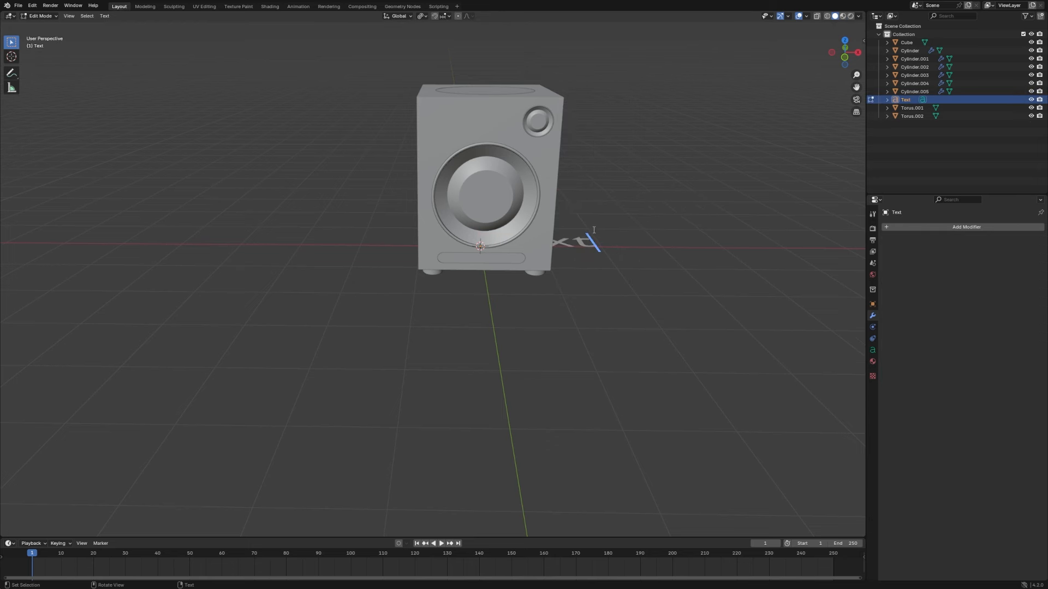
key("BackSpace")
key("BackSpace")
key("BackSpace")
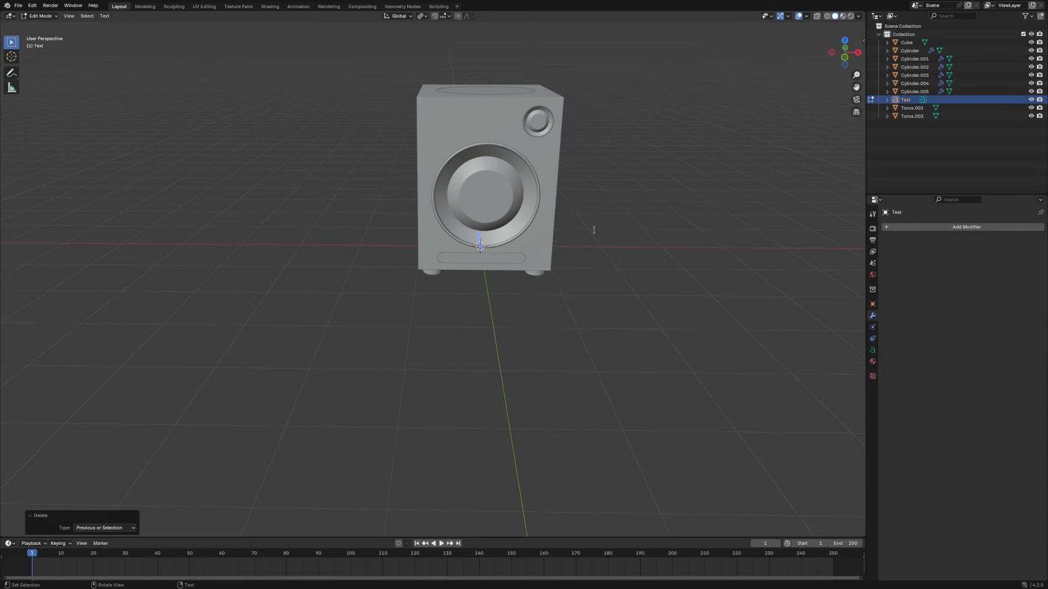
type("S")
type("C")
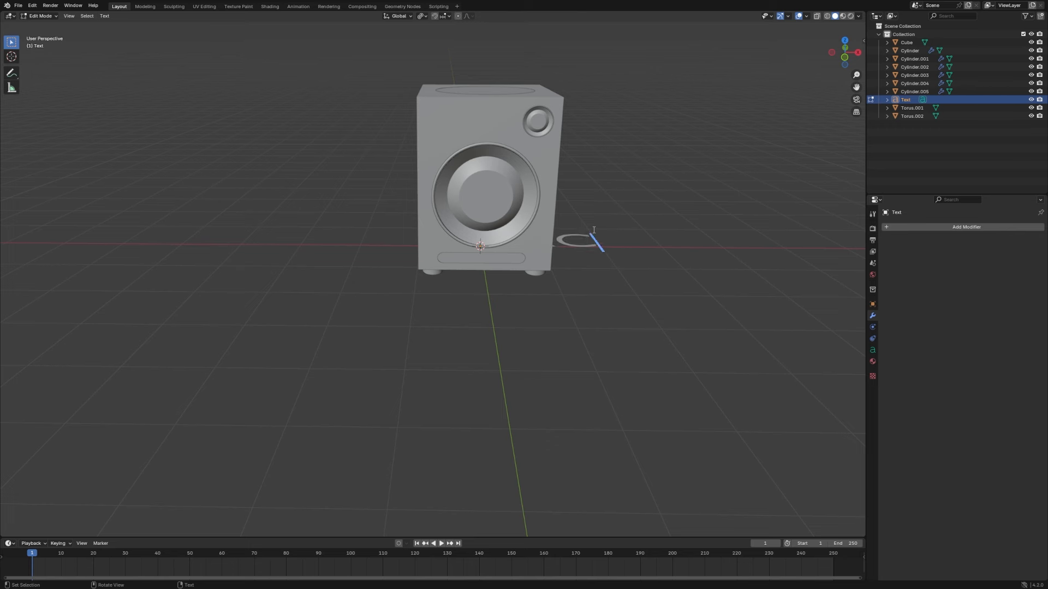
type("HOMMEXA")
key("Tab")
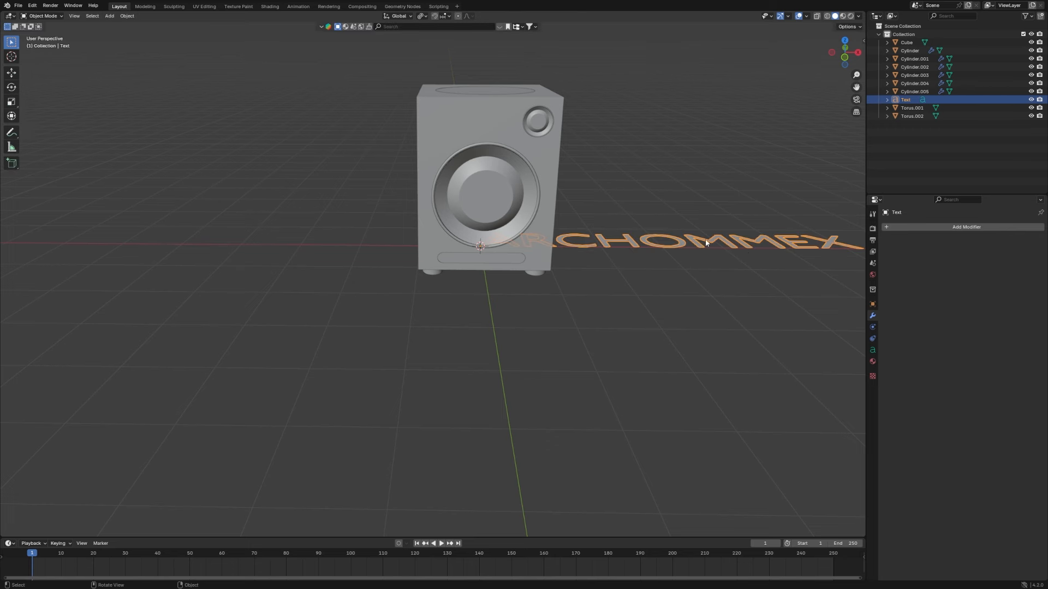
Step: Load Dubai Bold from the Windows fonts folder as the text object's regular font
left_click(873, 352)
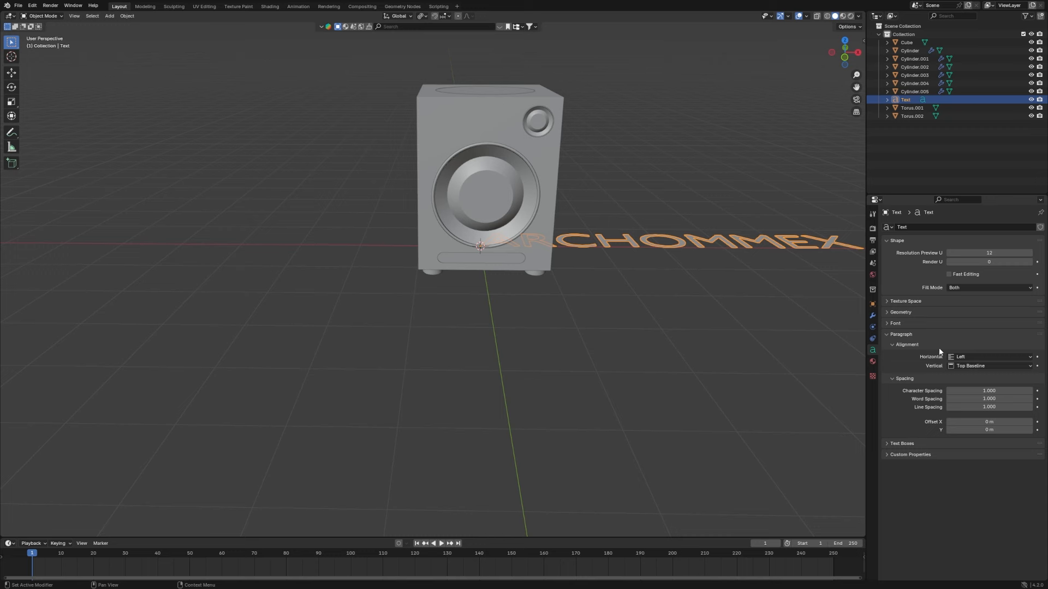
left_click(940, 326)
left_click(1029, 335)
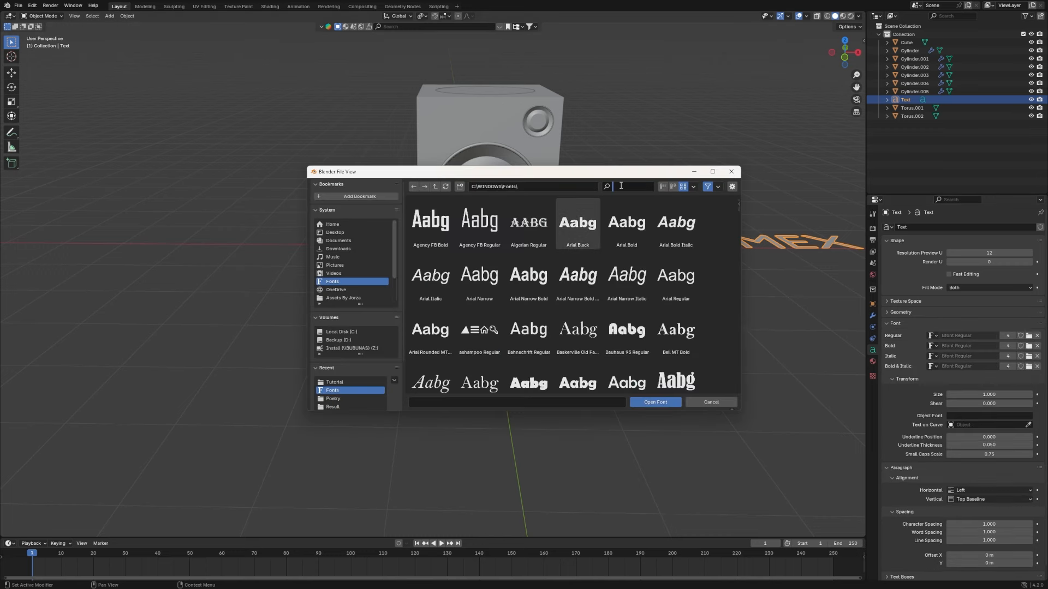
type("DUBA")
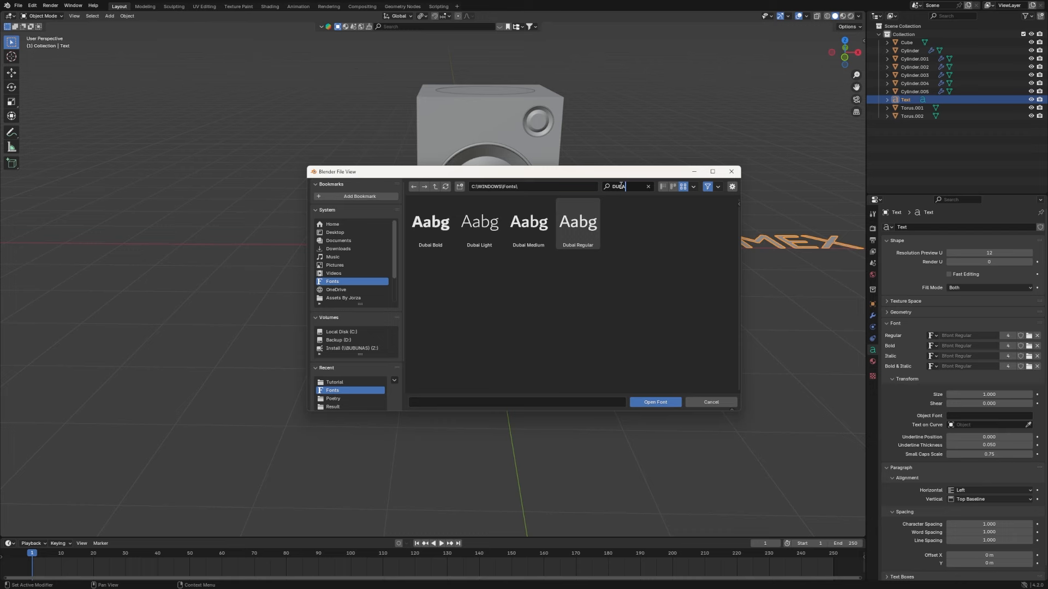
left_click(430, 224)
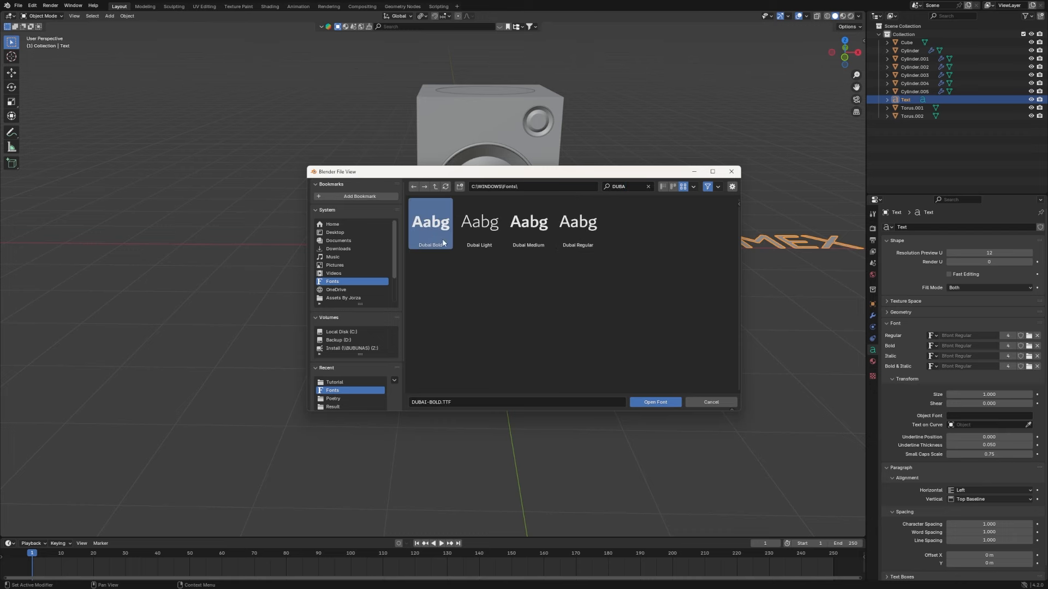
left_click(645, 403)
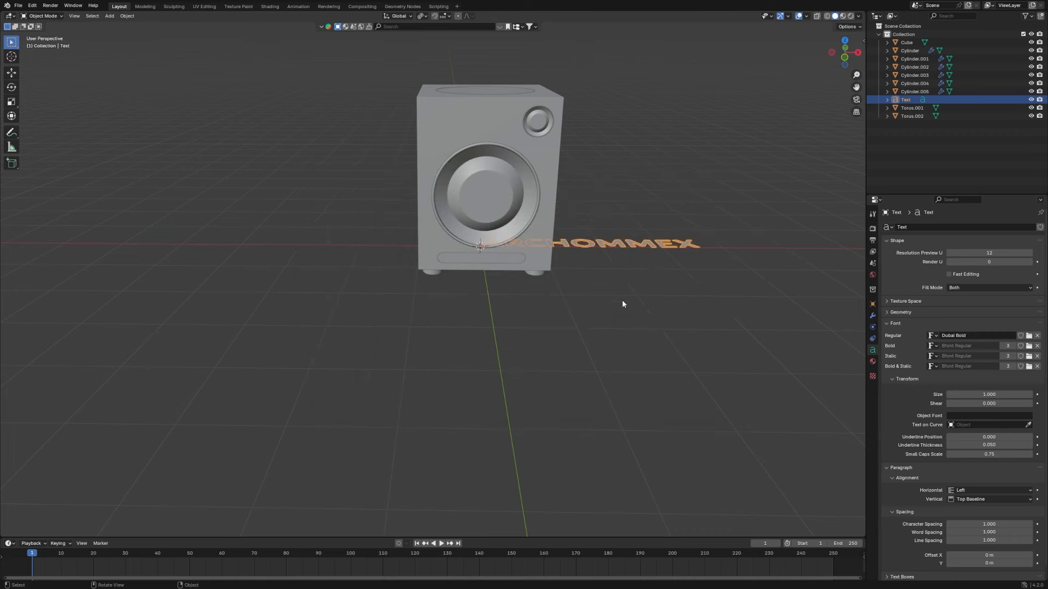
Step: Set the text geometry's Extrude to 0.02 m
middle_click_drag(721, 293, 681, 305)
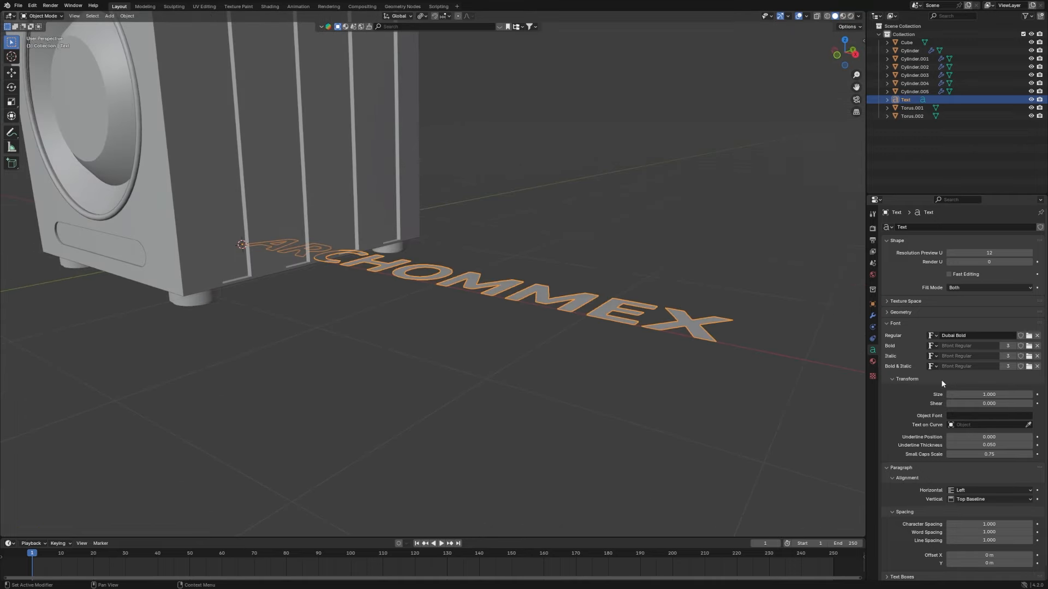
left_click(898, 324)
left_click(902, 312)
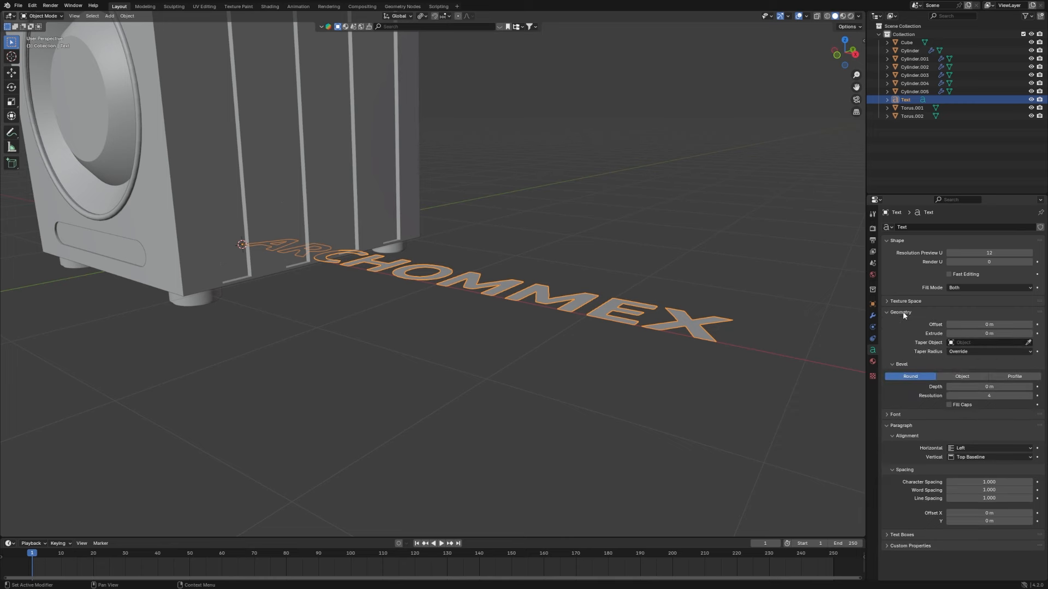
left_click(1031, 334)
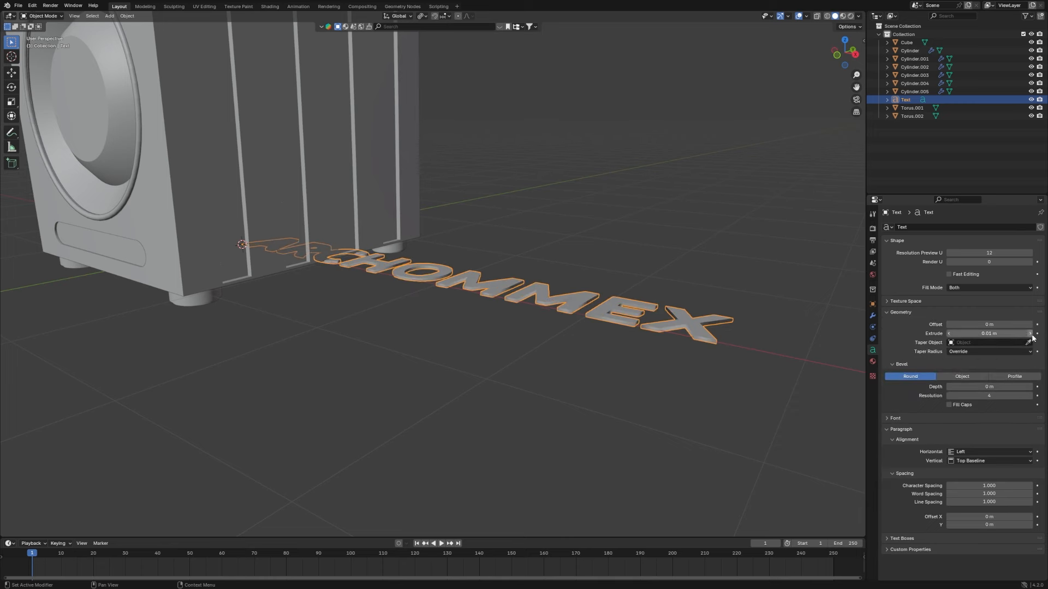
left_click(1030, 334)
Step: Give the extruded text a round bevel with a depth of 0.001 m
middle_click_drag(808, 340, 833, 367)
left_click_drag(983, 385, 985, 384)
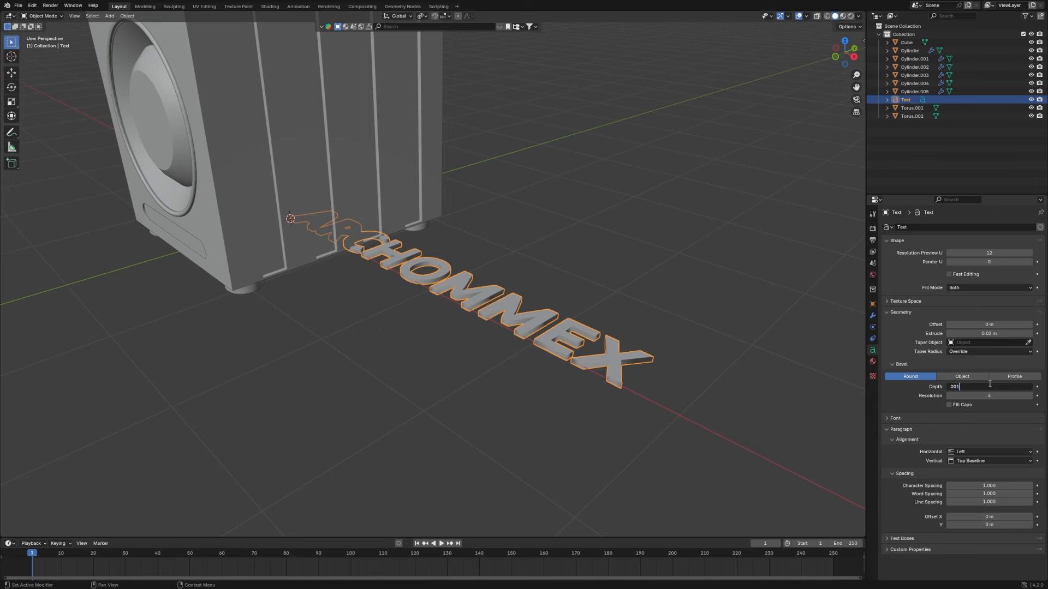
type(".001")
key("Return")
scroll(588, 387, "up", 8)
middle_click_drag(569, 319, 539, 343)
right_click(597, 325)
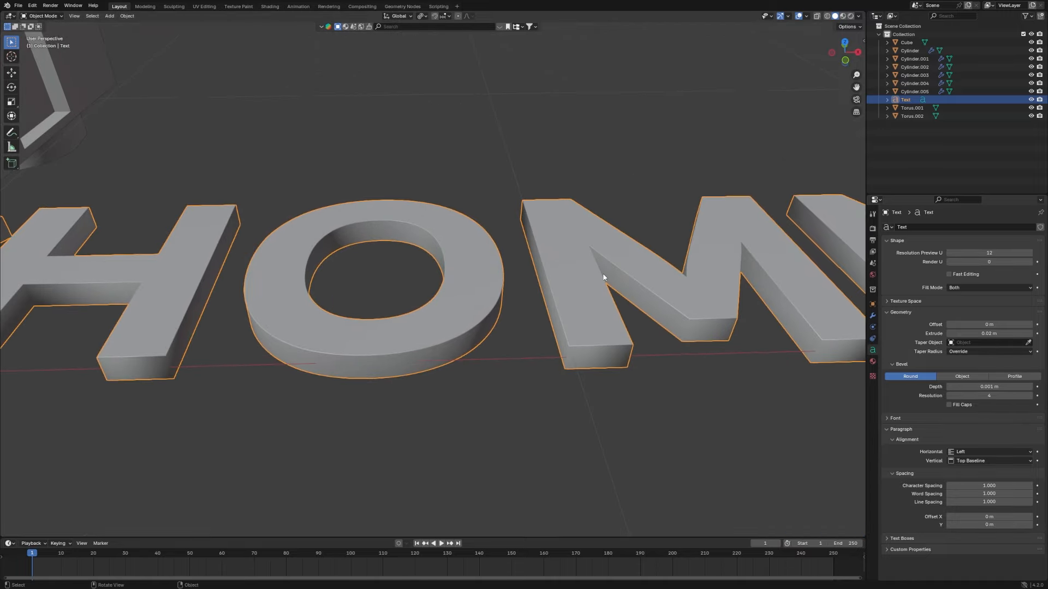
Step: Rotate the text 90° about the X axis so it stands upright
scroll(604, 277, "down", 10)
type("rx")
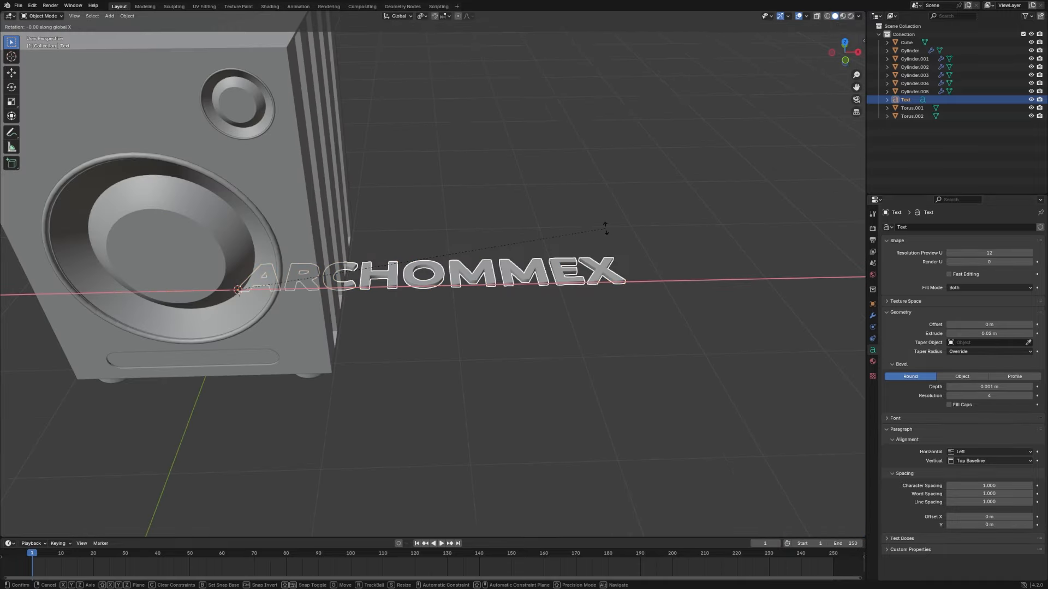
type("90")
key("Return")
Step: Move the text about 2.03 m up toward the cabinet's top and scale it uniformly by about 0.242
key("KP_1")
scroll(568, 208, "down", 3)
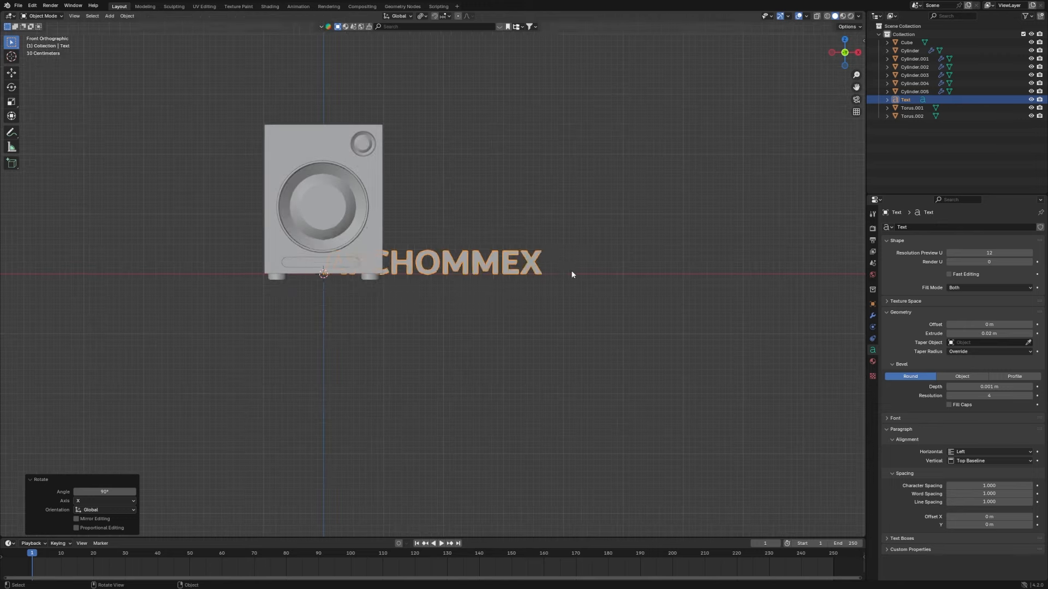
key("g")
left_click(468, 158)
key("s")
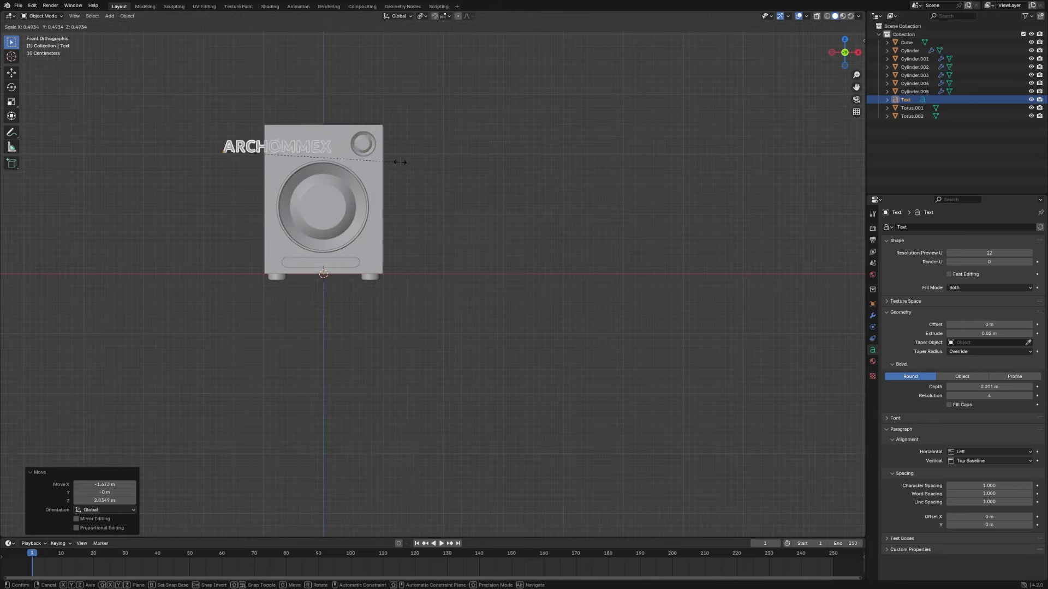
left_click(389, 189)
Step: Scale the text by a further 0.477 and place it near the cabinet front's upper-left corner, level with the small driver
key("KP_3")
key("KP_1")
key("KP_Decimal")
scroll(556, 279, "down", 7)
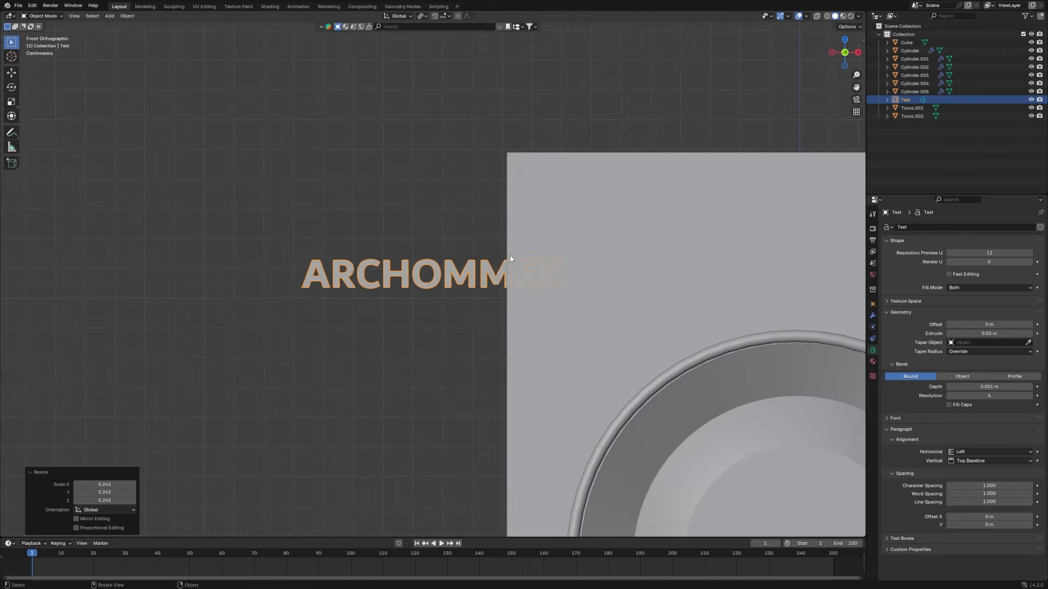
key("g")
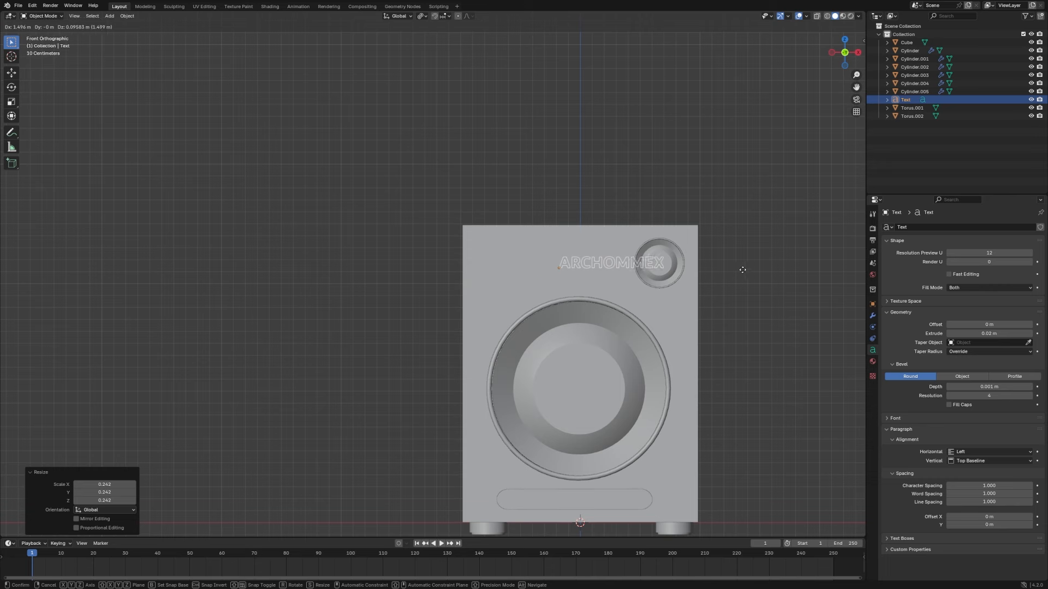
left_click(743, 274)
key("s")
left_click(644, 271)
key("g")
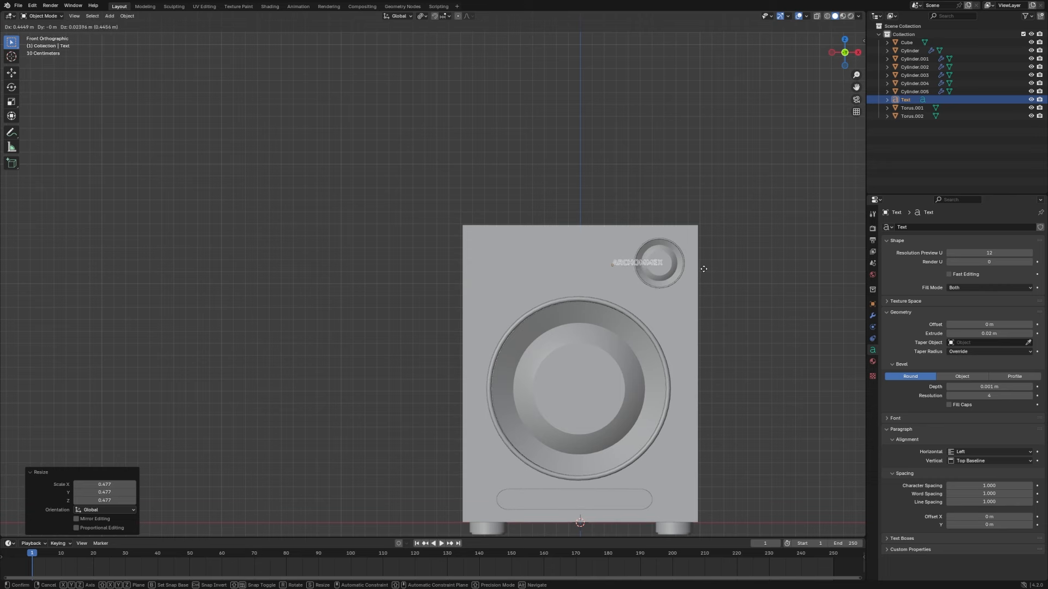
left_click(703, 269)
key("g")
key("x")
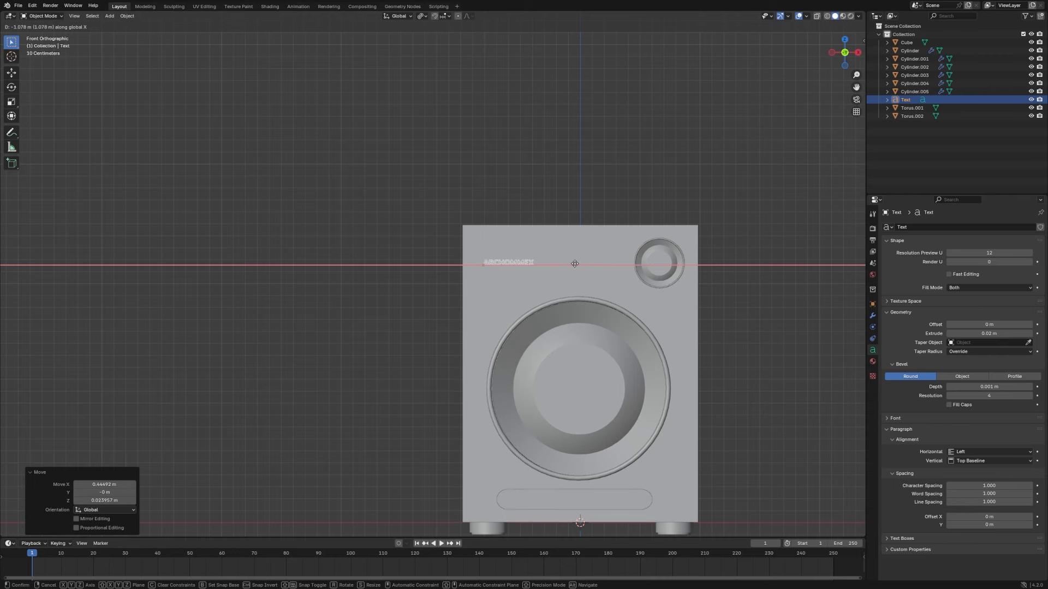
left_click(571, 264)
Step: Move the text about 1.13 m along negative Y to just in front of the cabinet's front face
key("KP_3")
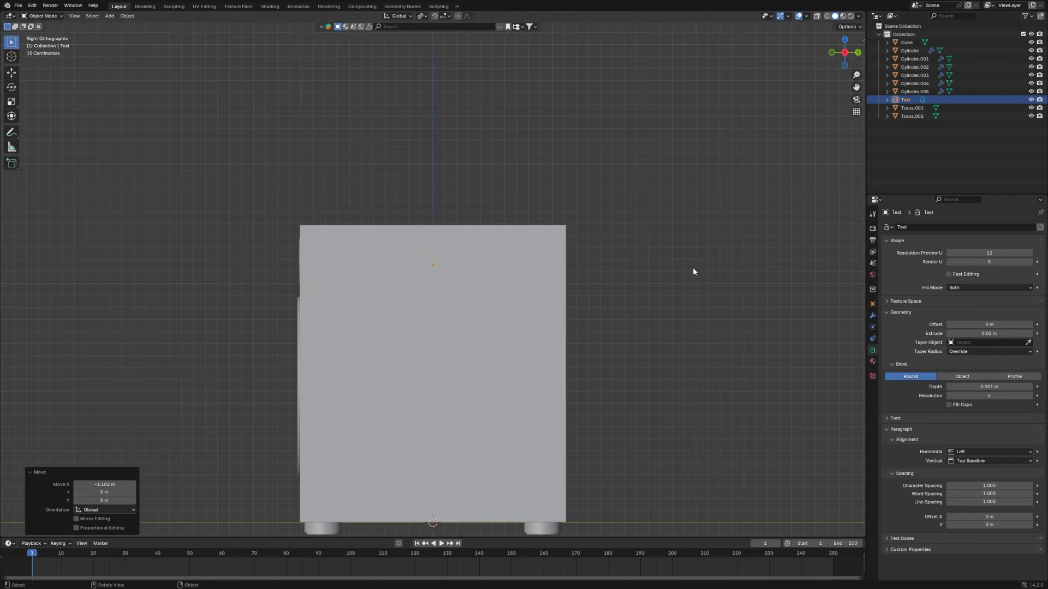
scroll(693, 267, "down", 2)
key("g")
key("y")
left_click(599, 278)
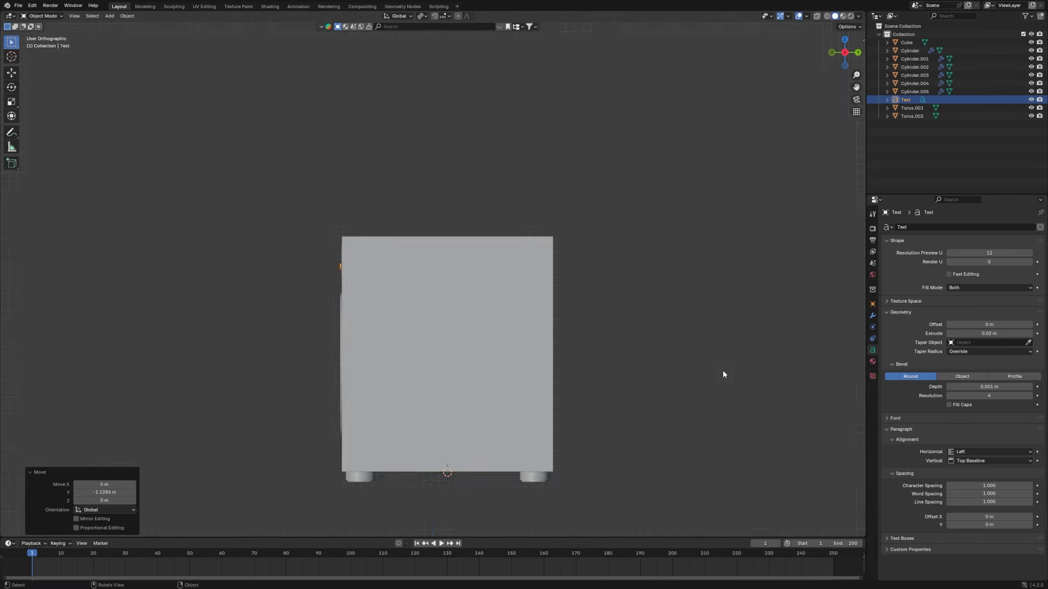
Step: Scale the text by about 1.65 along Y and shift it about 0.013 m back against the cabinet's front face
key("KP_Decimal")
key("s")
key("y")
left_click(838, 316)
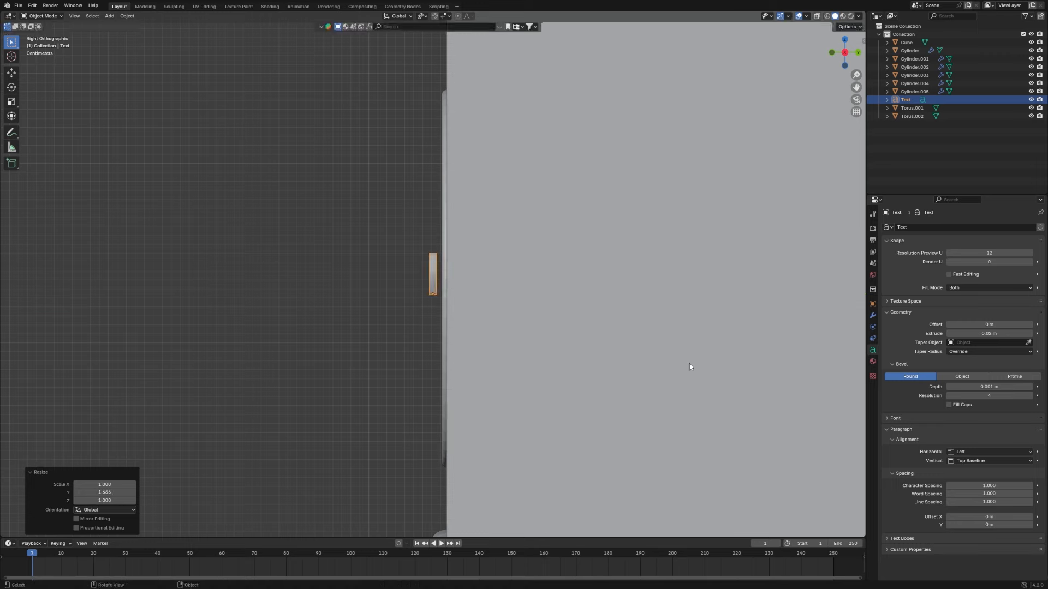
key("g")
key("y")
left_click(701, 363)
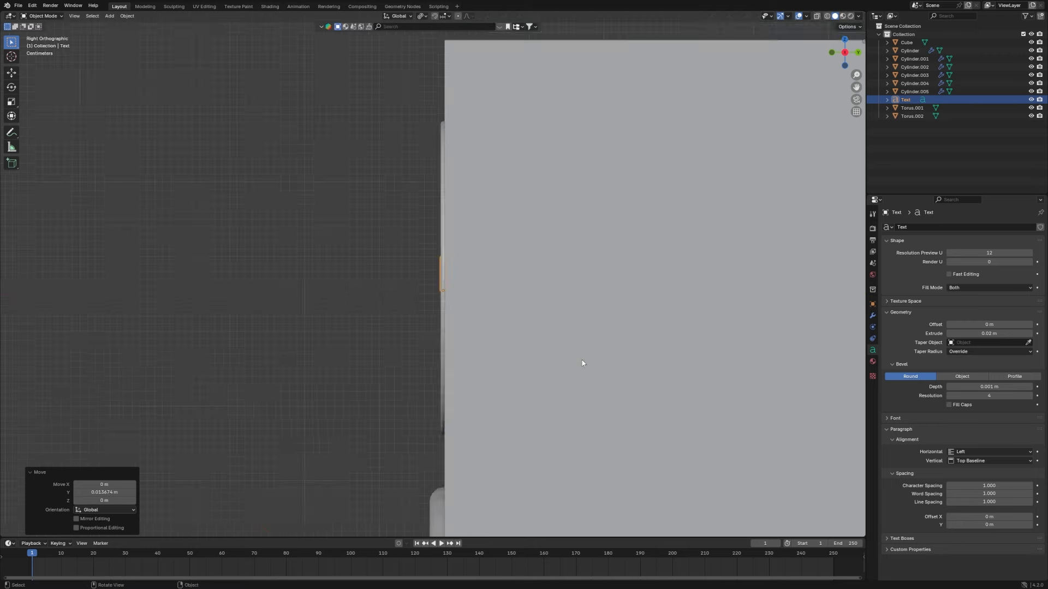
key("KP_1")
scroll(655, 370, "down", 3)
scroll(550, 295, "up", 6)
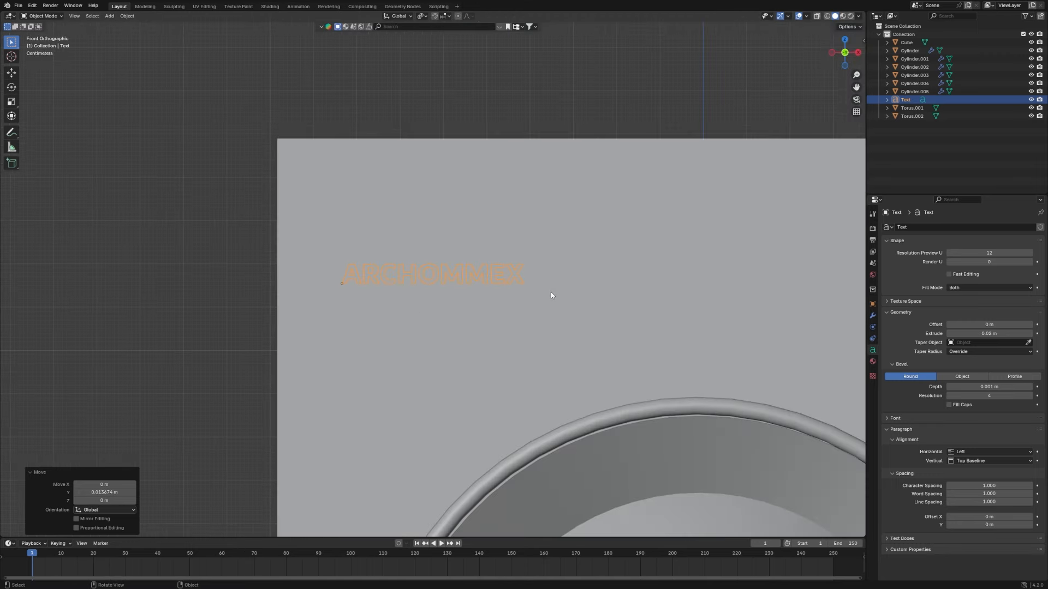
scroll(549, 293, "down", 3)
Step: Add a cube-shaped empty at the origin and move it up about 1.1 m along Z
middle_click_drag(555, 297, 528, 322)
left_click(630, 317)
scroll(629, 317, "down", 3)
key("shift+a")
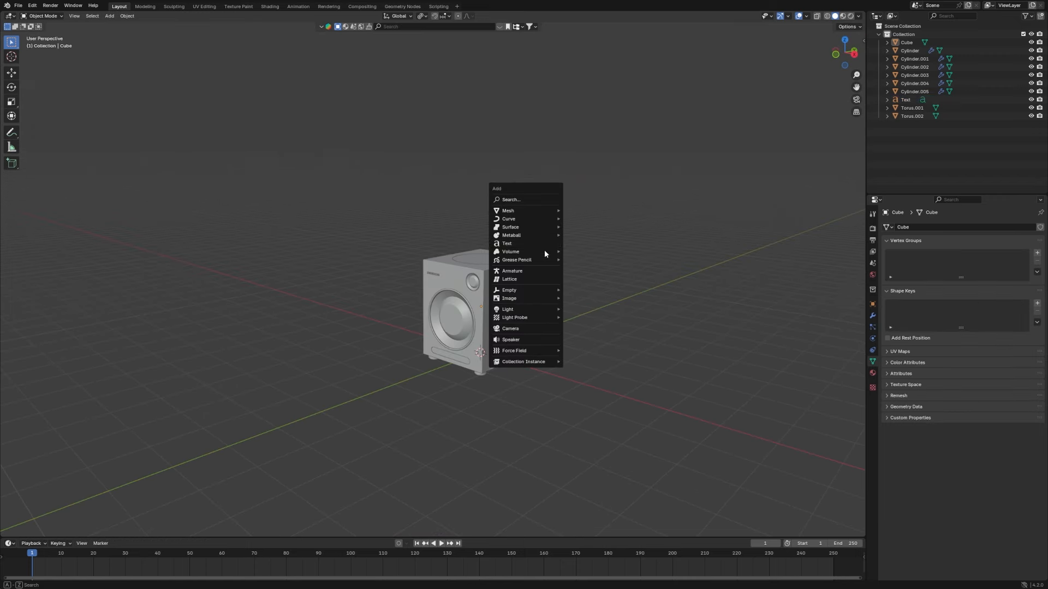
mouse_move(526, 291)
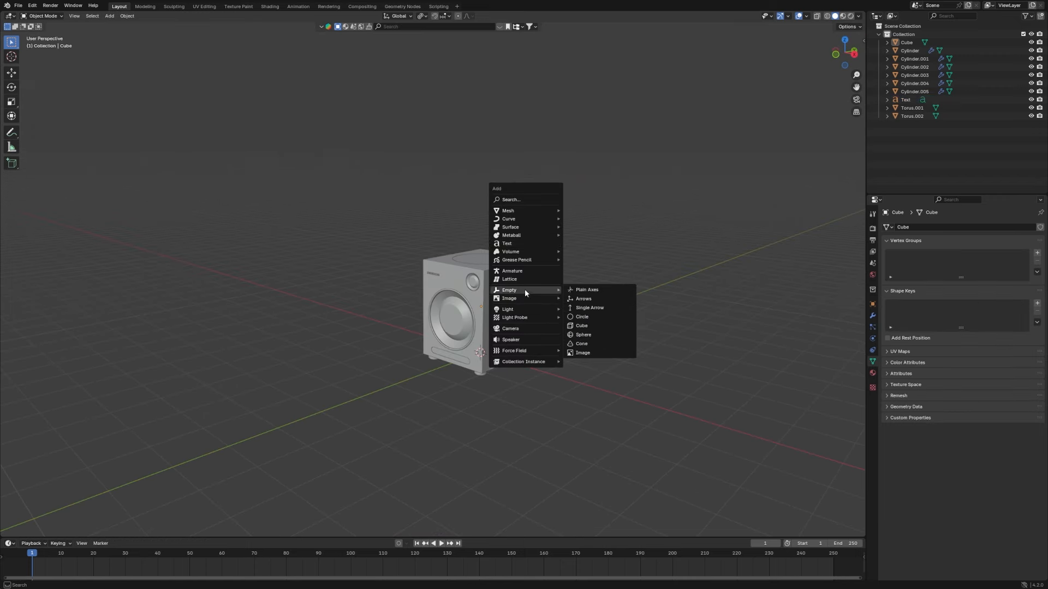
left_click(581, 329)
key("grave")
left_click(601, 314)
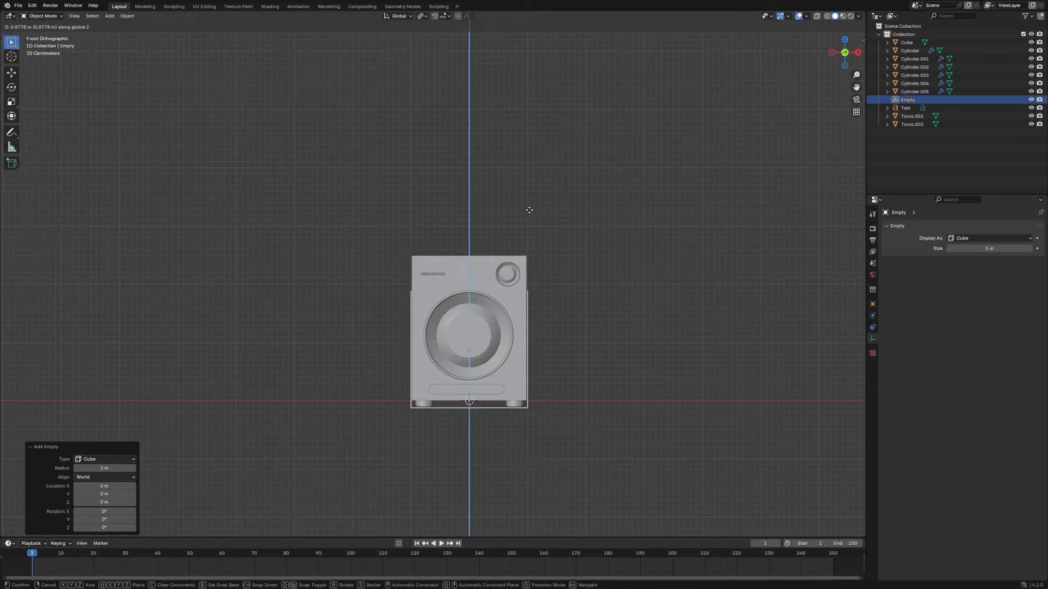
left_click(537, 195)
Step: Scale the empty uniformly by 1.04 and by about 1.113 along Y to enclose the cabinet's width and depth
scroll(558, 208, "up", 2)
key("s")
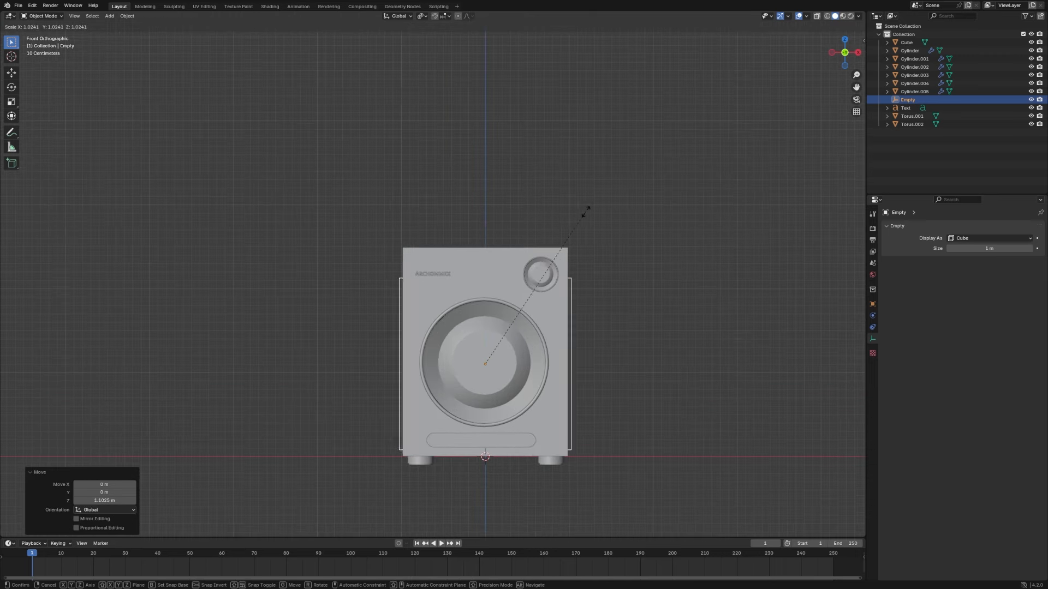
left_click(591, 210)
key("KP_7")
key("s")
key("y")
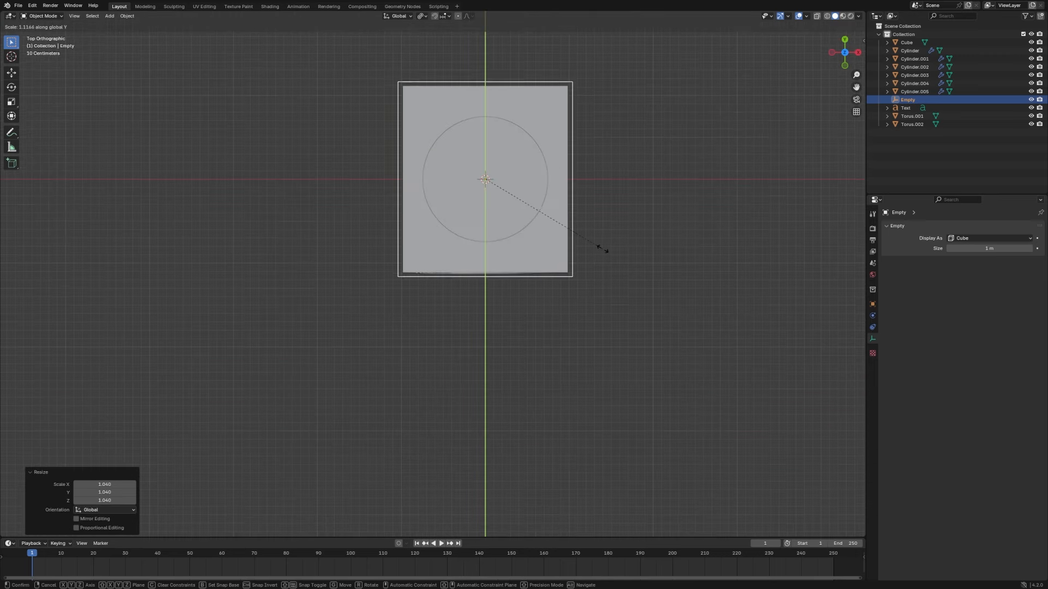
left_click(601, 248)
Step: Scale the cube empty by about 1.242 along Z to match the speaker's height
key("KP_1")
scroll(599, 244, "up", 2)
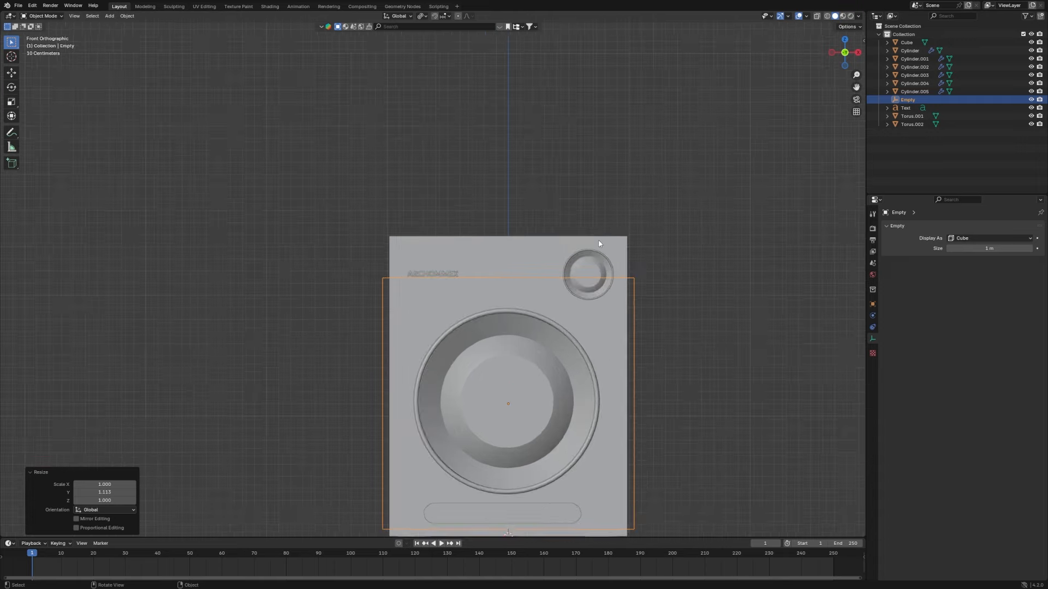
scroll(598, 235, "down", 3)
key("s")
key("z")
left_click(647, 241)
Step: Move the empty up about 0.094 m along Z and scale it by about 1.018 along Z to enclose cabinet and feet
key("g")
key("z")
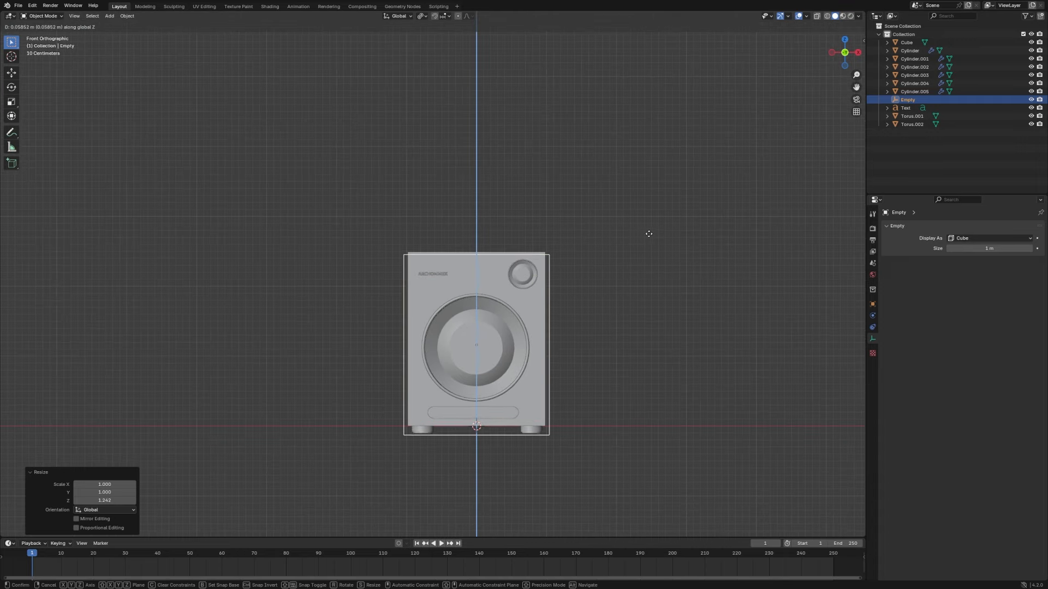
left_click(648, 231)
key("s")
key("z")
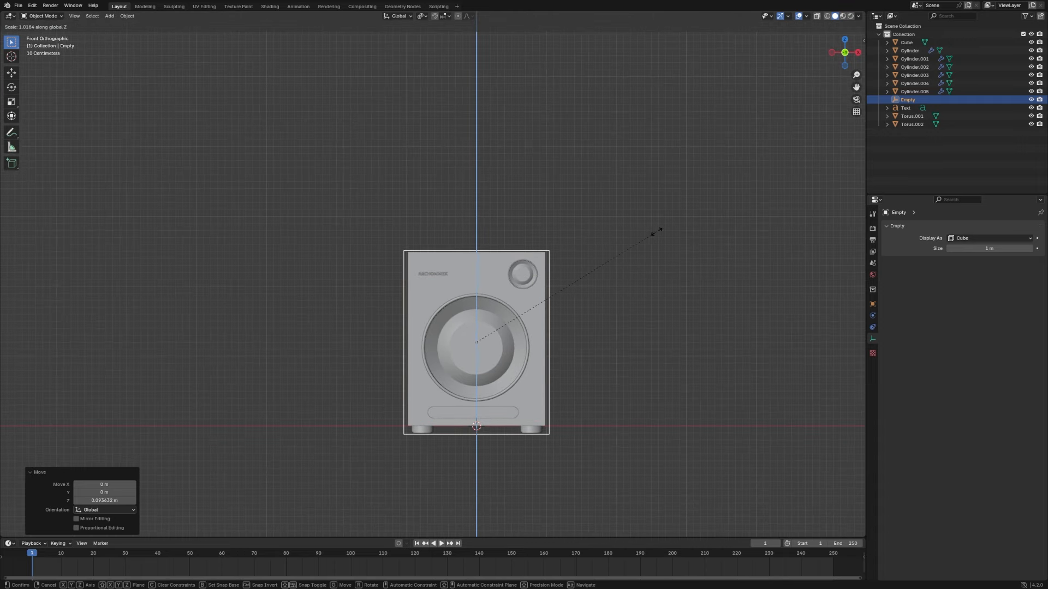
left_click(650, 240)
Step: Turn on X-ray, select all speaker parts with the empty active, and parent them to it using Object (Keep Transform)
scroll(651, 240, "down", 1)
left_click(819, 17)
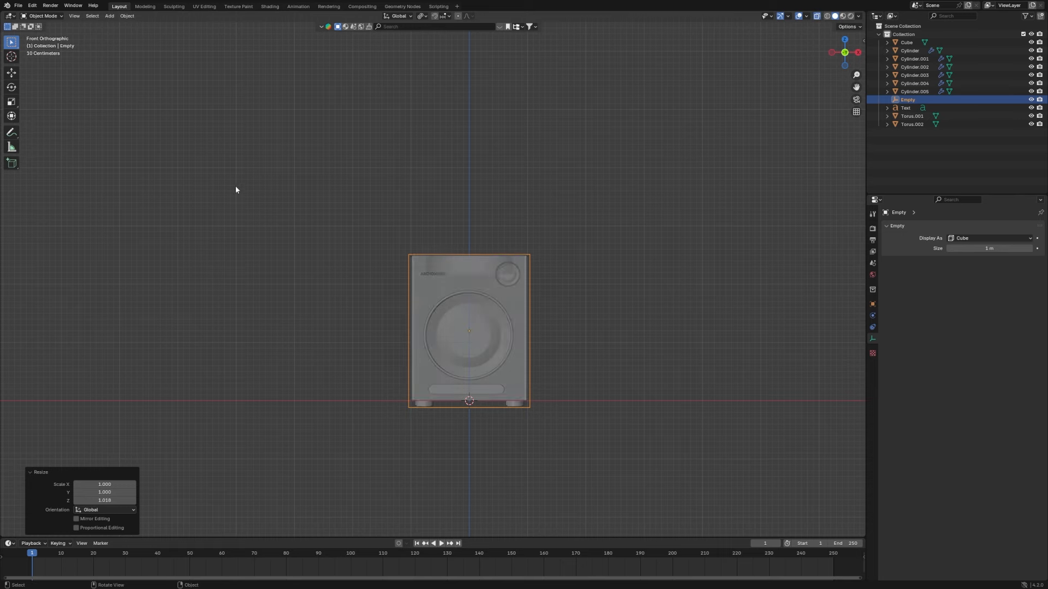
left_click_drag(211, 176, 583, 472)
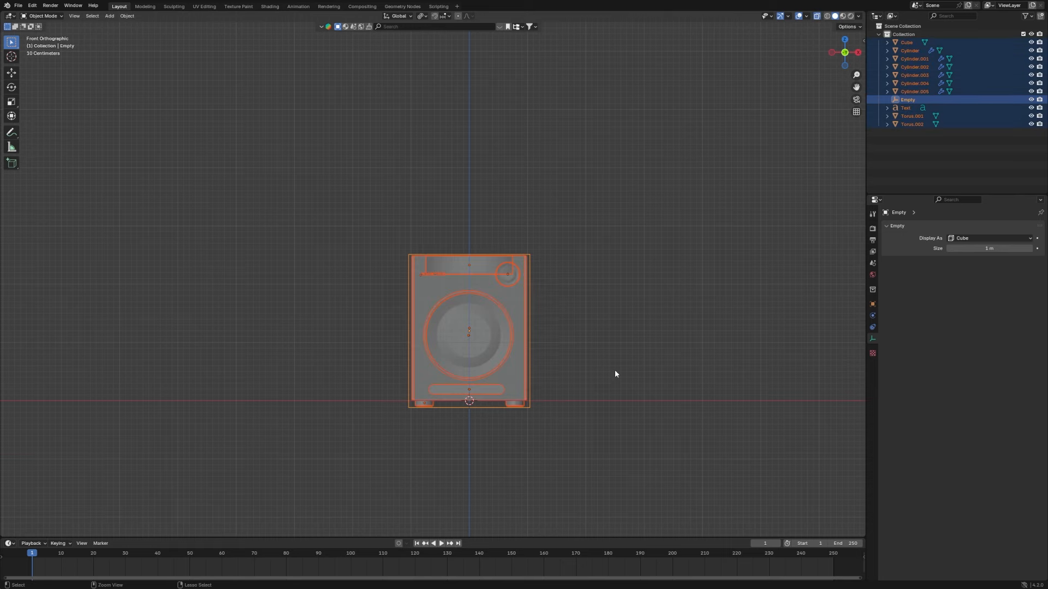
key("ctrl+p")
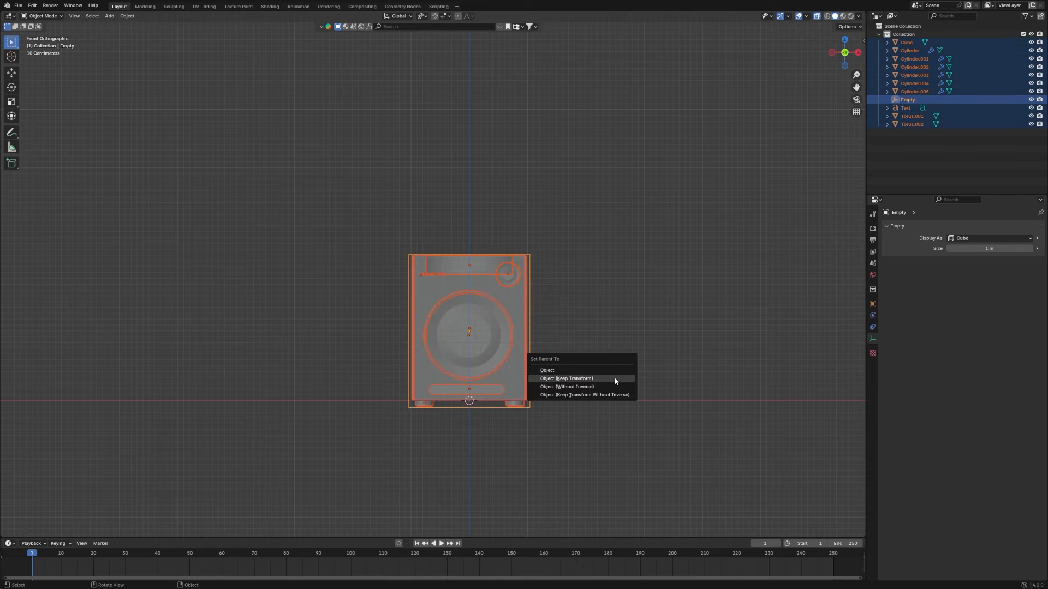
left_click(614, 377)
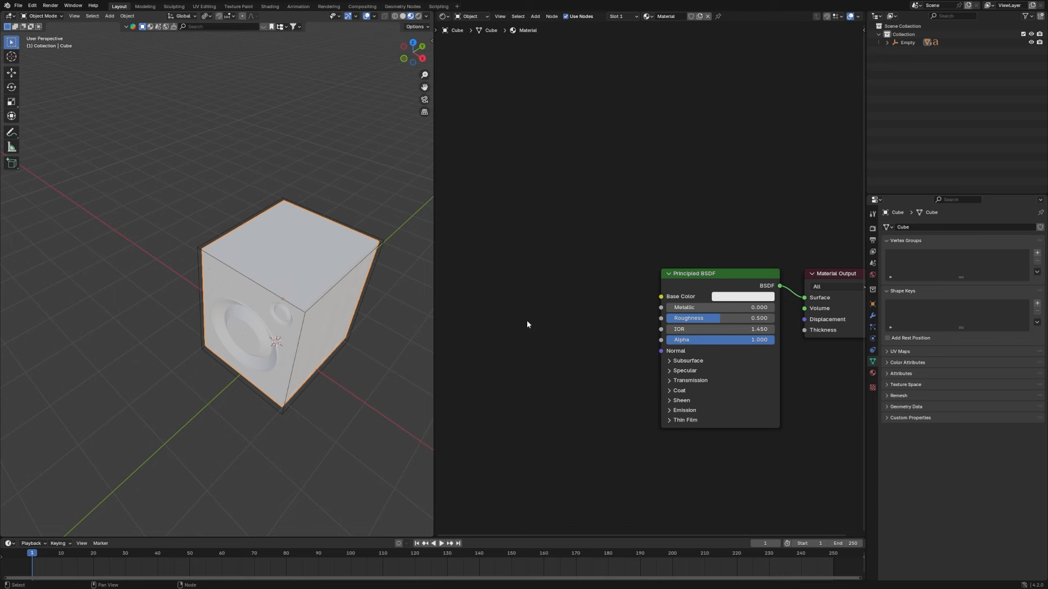
Step: Add a Noise Texture node to the cabinet's material and link its Fac output to the Principled BSDF's Base Color
scroll(480, 296, "down", 1)
middle_click_drag(479, 295, 527, 299)
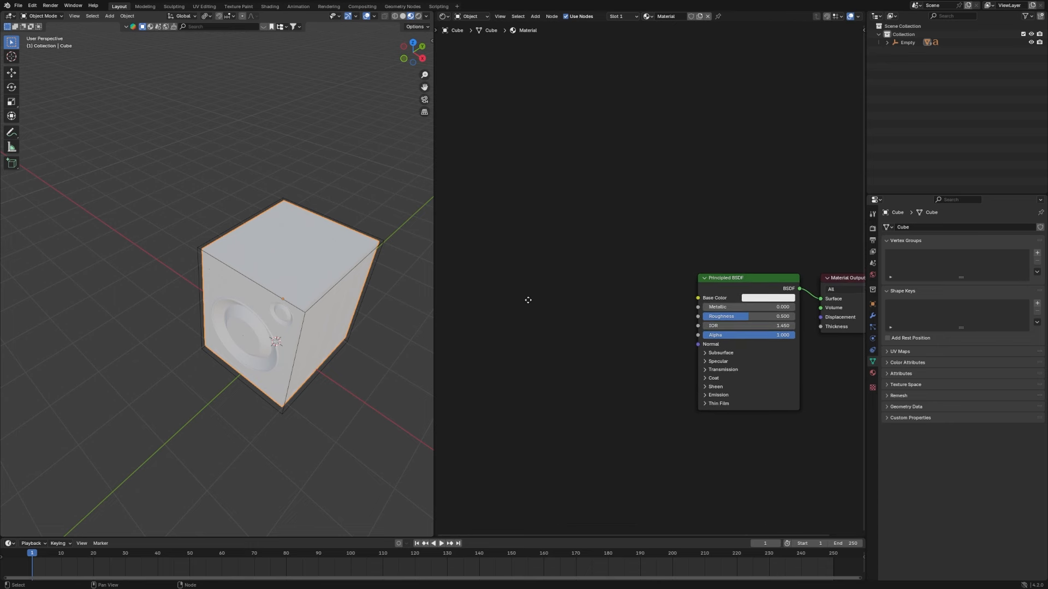
key("shift+a")
left_click(529, 301)
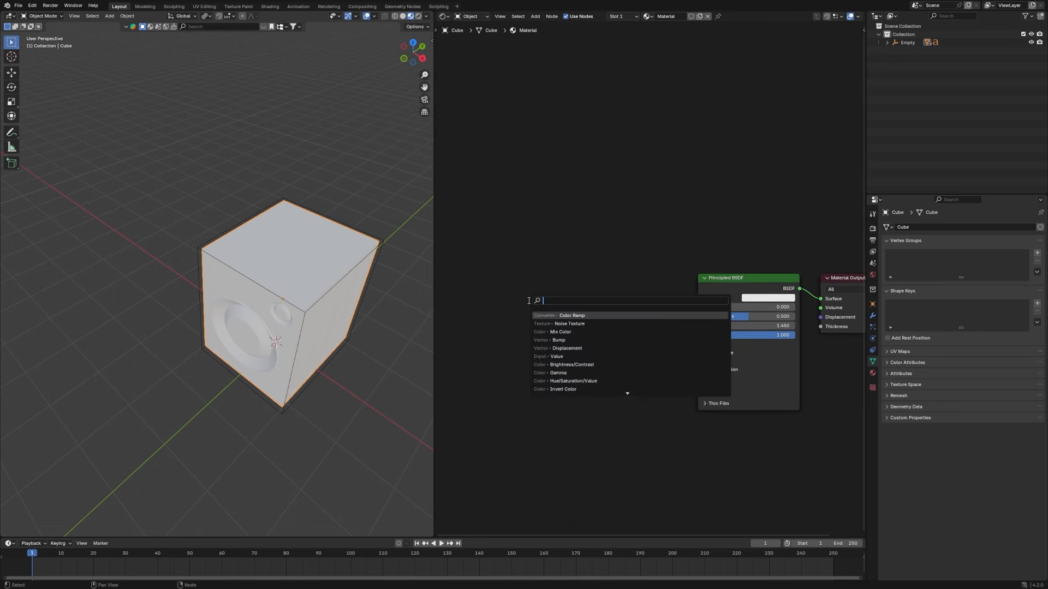
type("NOIS")
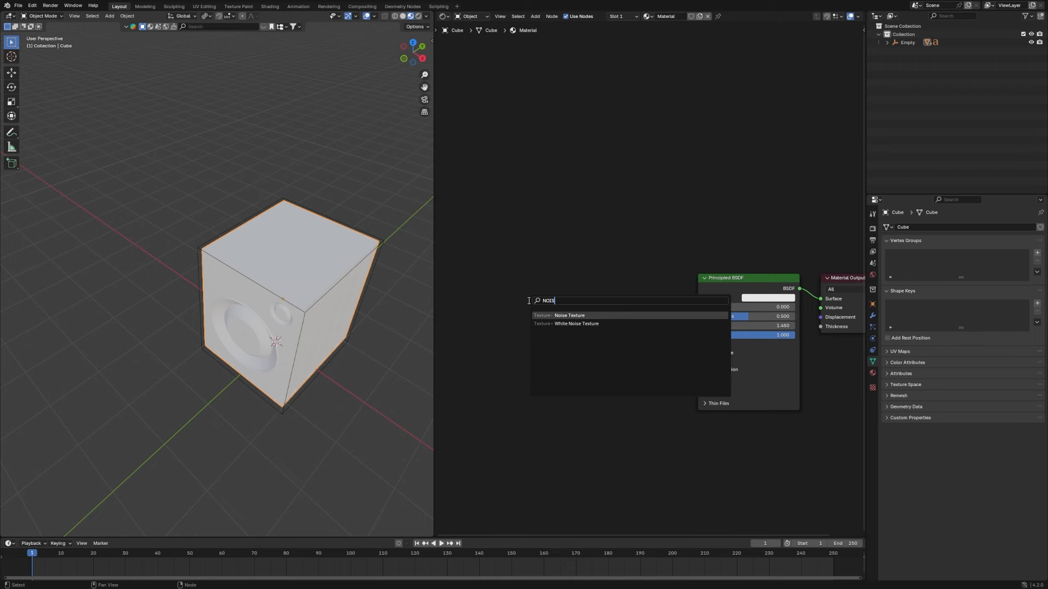
key("Return")
left_click(482, 278)
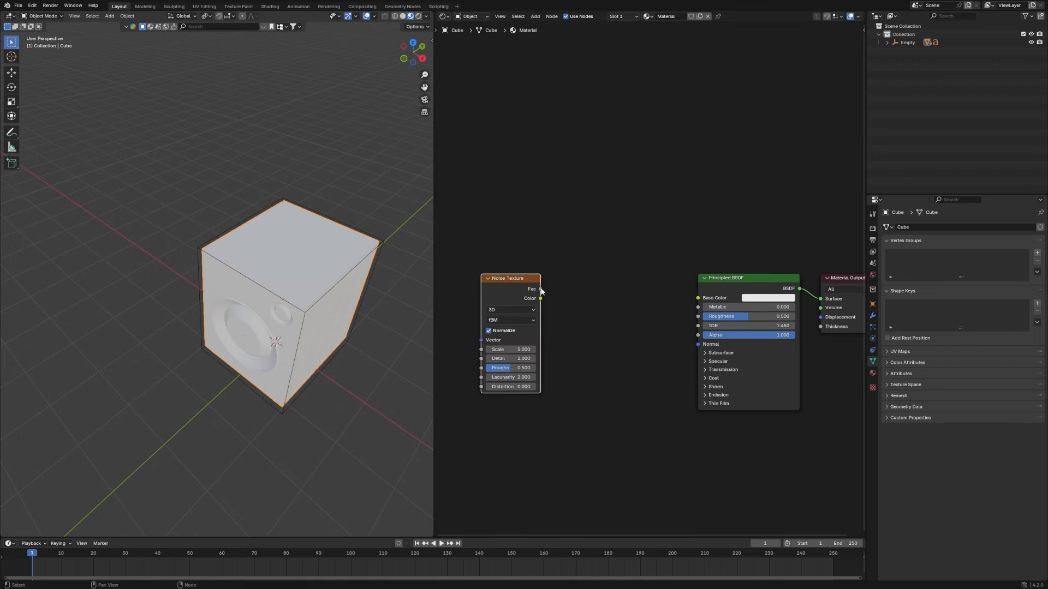
left_click_drag(540, 289, 698, 298)
Step: Insert a Color Ramp node on the link between the Noise Texture and the Principled BSDF's Base Color
scroll(532, 293, "down", 1)
middle_click_drag(530, 291, 567, 293)
scroll(567, 293, "up", 1)
left_click_drag(568, 292, 472, 293)
left_click(622, 288)
key("shift+a")
type("s")
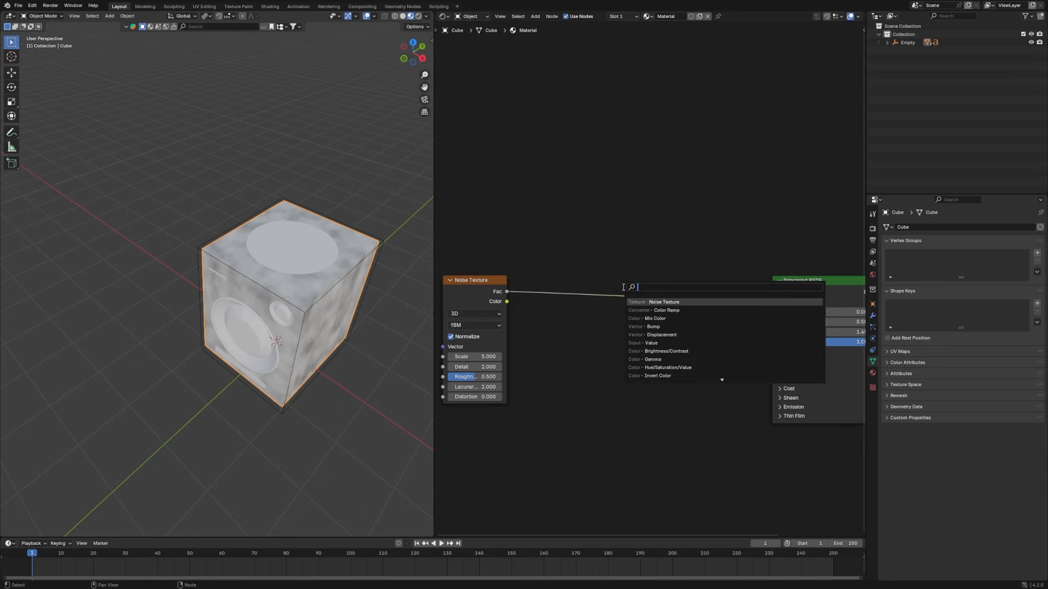
type("col")
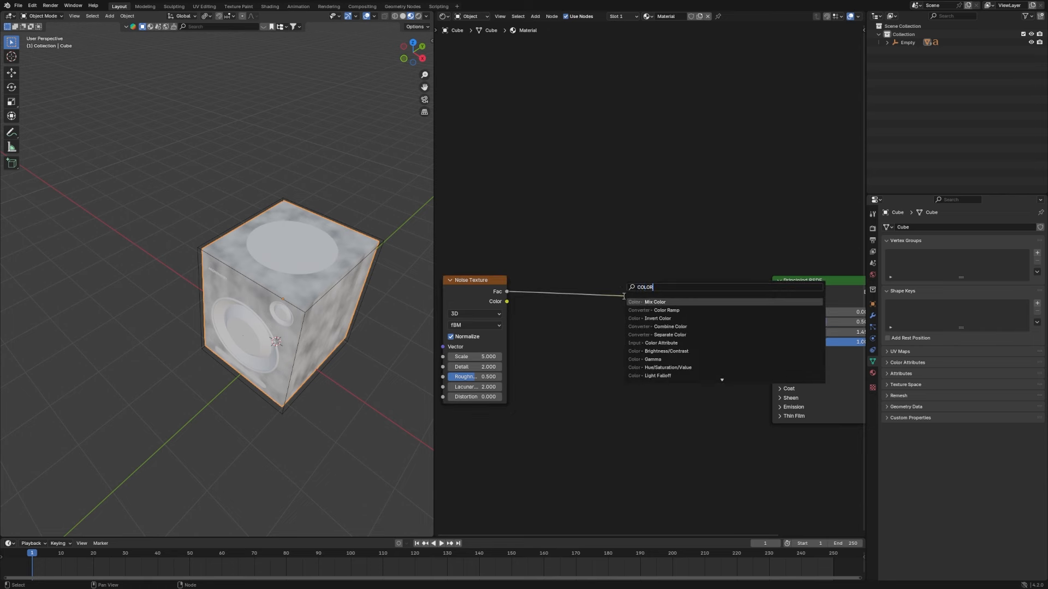
left_click(666, 310)
left_click(613, 289)
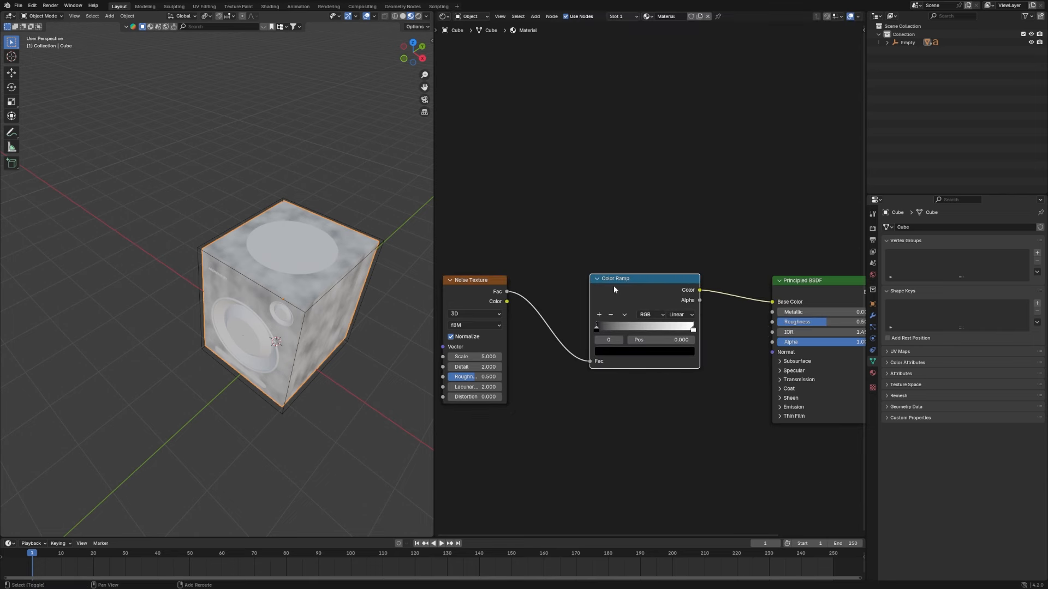
Step: Duplicate the Color Ramp below the original, feed it from the Noise Texture's Fac, and link its Color to Roughness
key("shift+d")
left_click(614, 392)
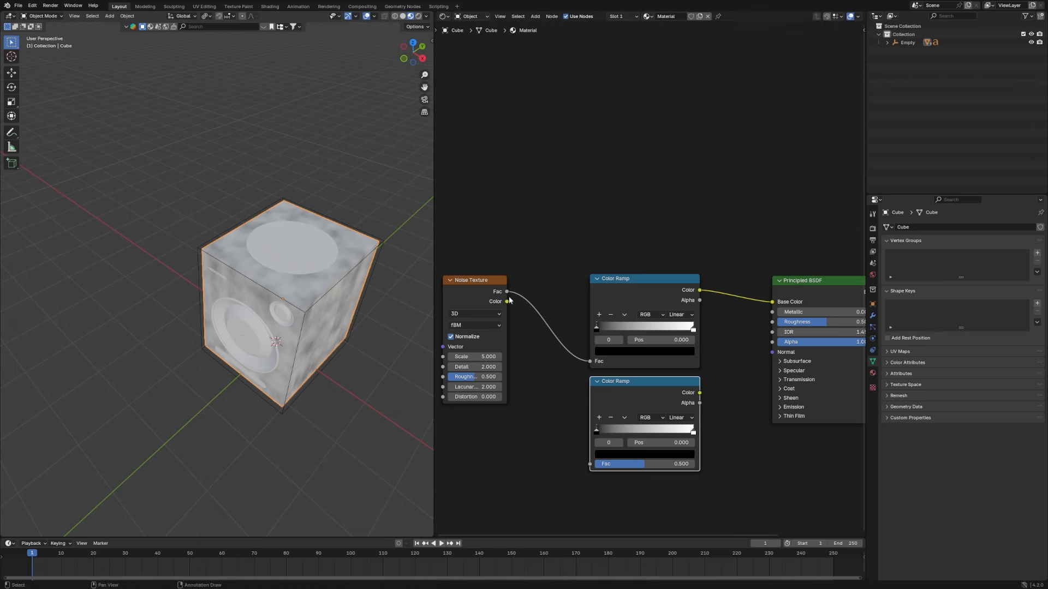
left_click_drag(507, 291, 590, 463)
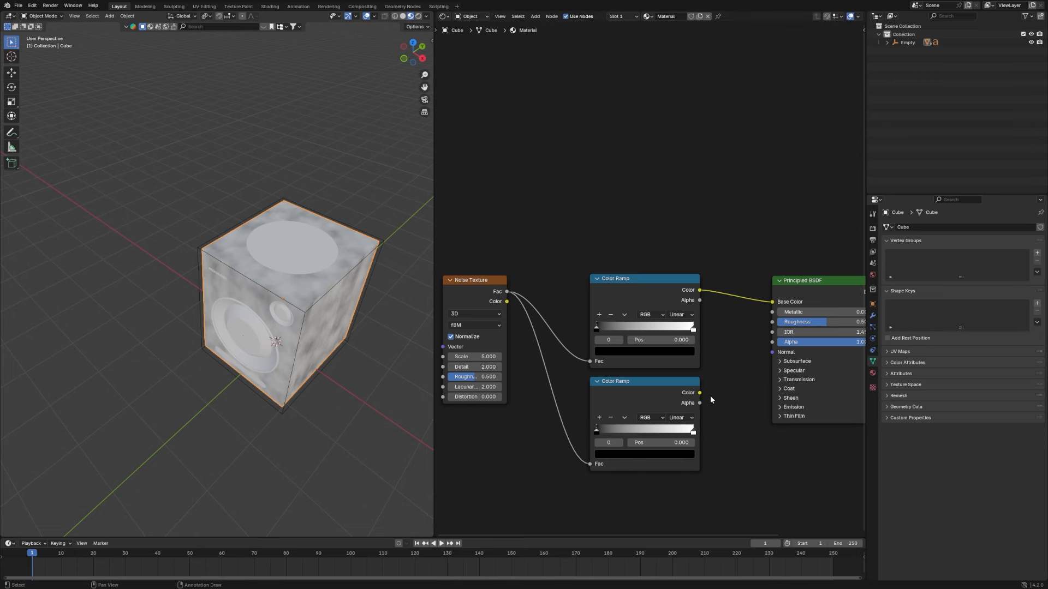
left_click_drag(700, 393, 772, 322)
Step: Set the Principled BSDF's Metallic to 0.250 in the cabinet's material
middle_click_drag(812, 316, 715, 332)
scroll(715, 332, "up", 1)
left_click_drag(715, 334, 157, 326)
middle_click_drag(158, 326, 76, 316)
scroll(110, 320, "up", 3)
middle_click_drag(188, 330, 234, 309)
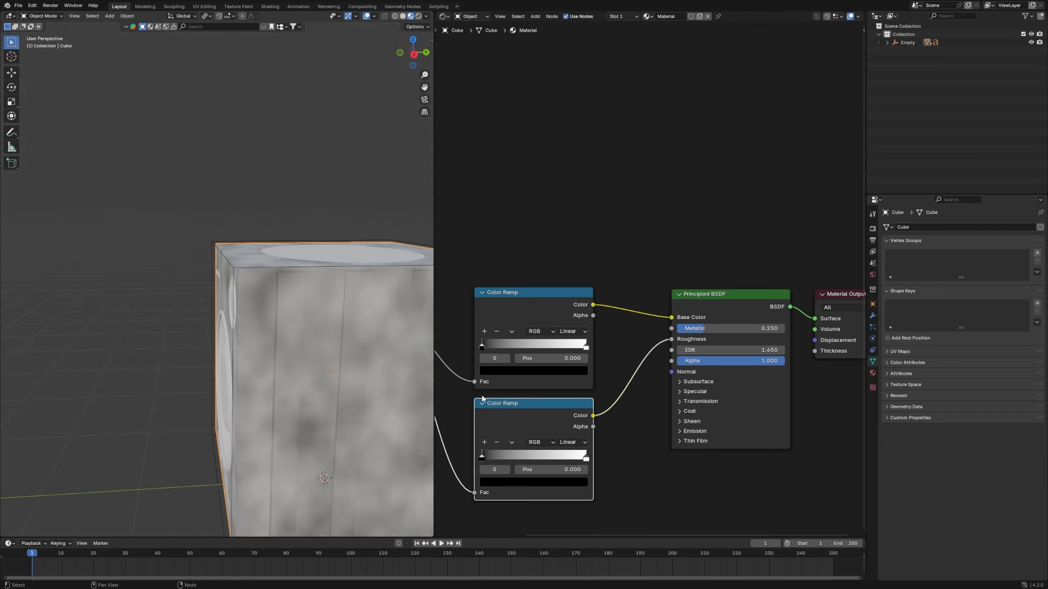
Step: Set the Noise Texture's Scale to 500
scroll(482, 399, "down", 2)
middle_click_drag(482, 400, 607, 419)
scroll(606, 419, "up", 1)
left_click_drag(494, 397, 517, 396)
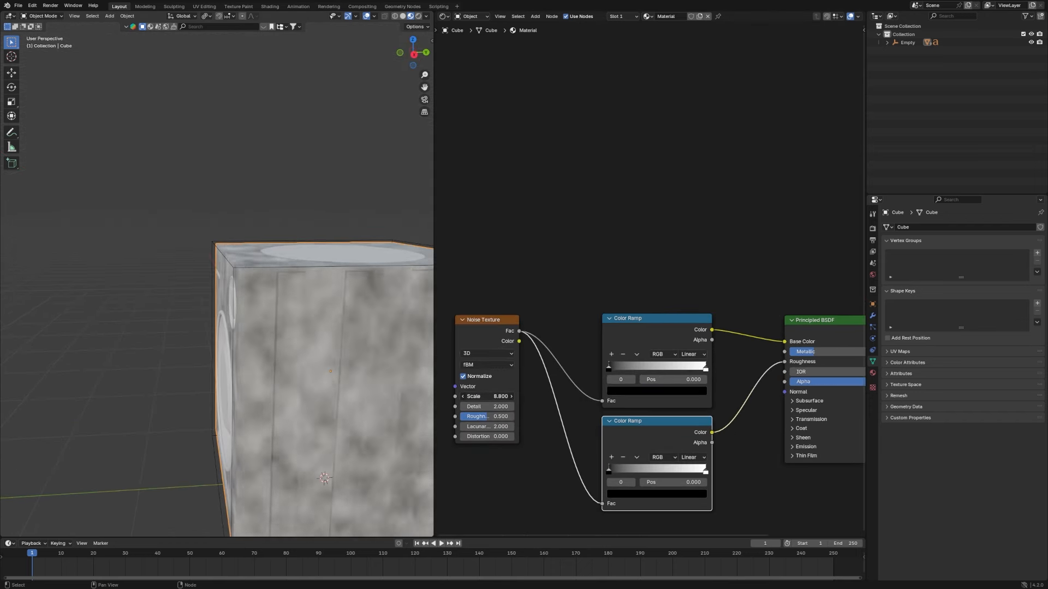
left_click(490, 396)
key("BackSpace")
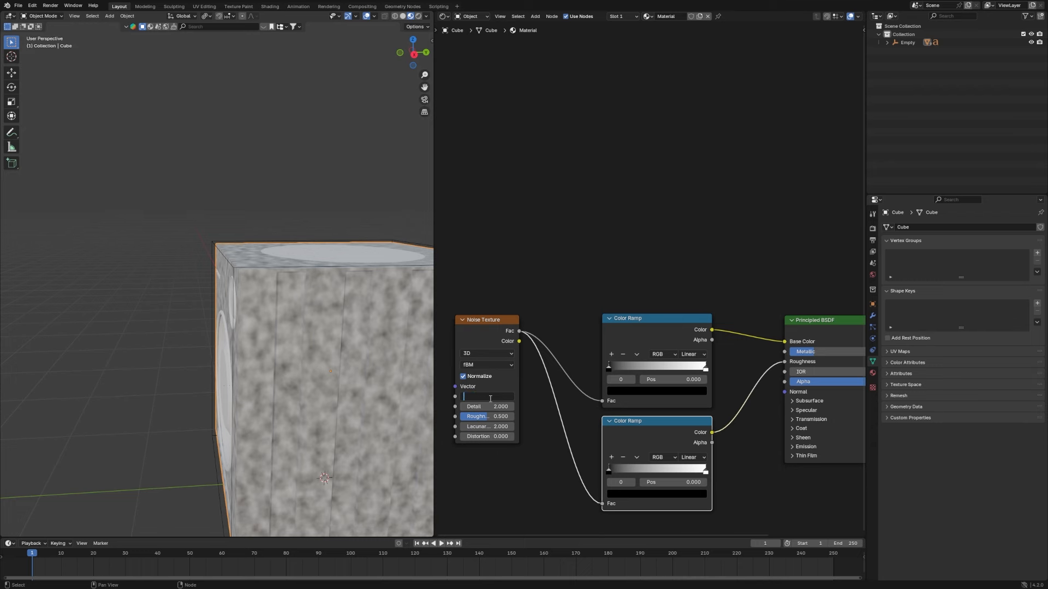
type("500")
key("Return")
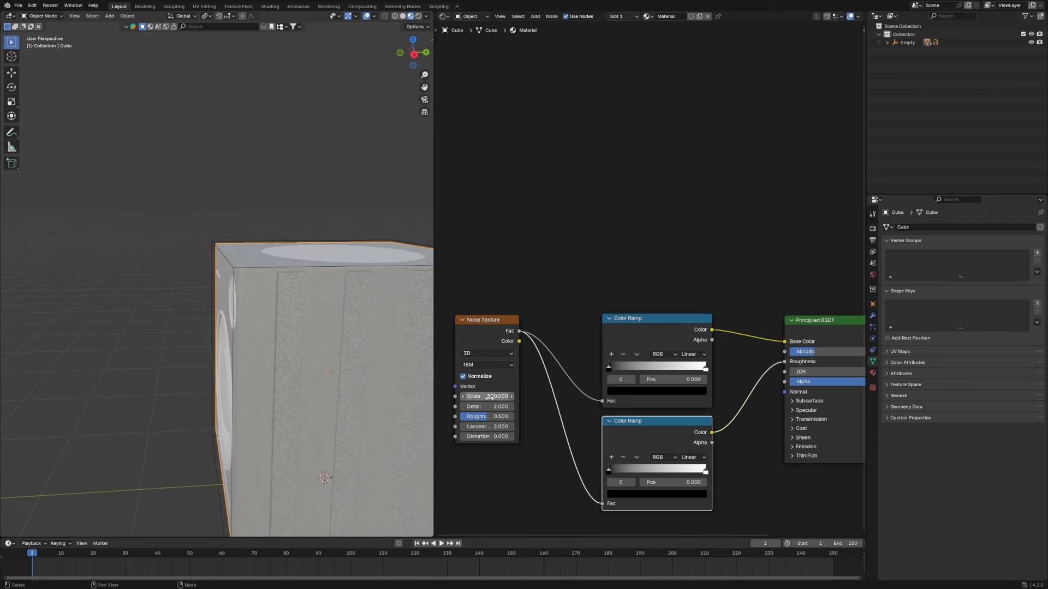
Step: Recolour the black stop of the Base Color ramp to a light warm grey with a value of about 0.695
scroll(201, 349, "up", 4)
scroll(319, 332, "down", 2)
middle_click_drag(688, 404, 674, 423)
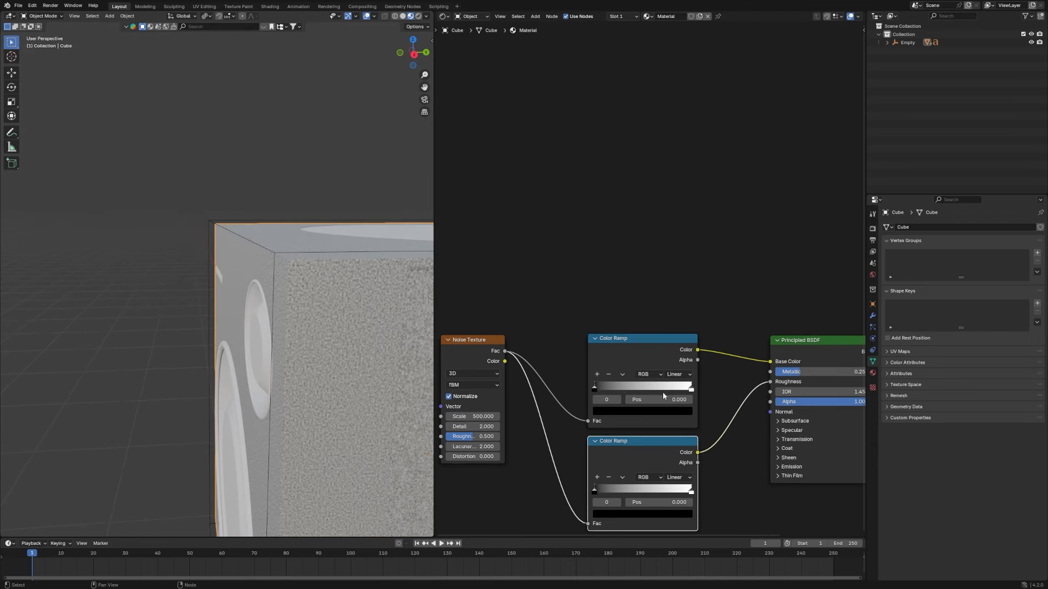
left_click(628, 415)
left_click(633, 412)
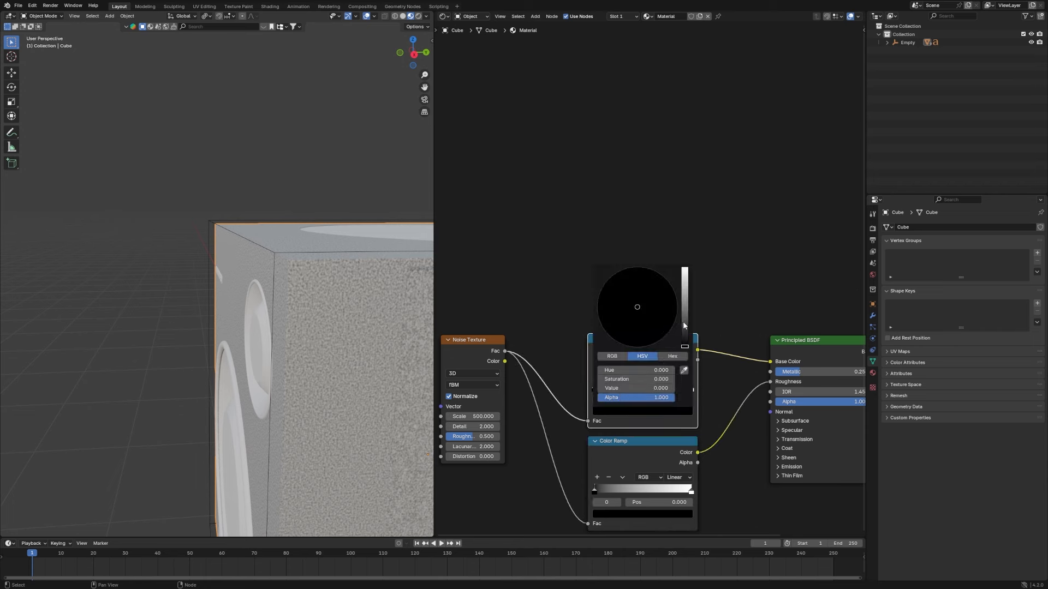
left_click_drag(683, 323, 684, 279)
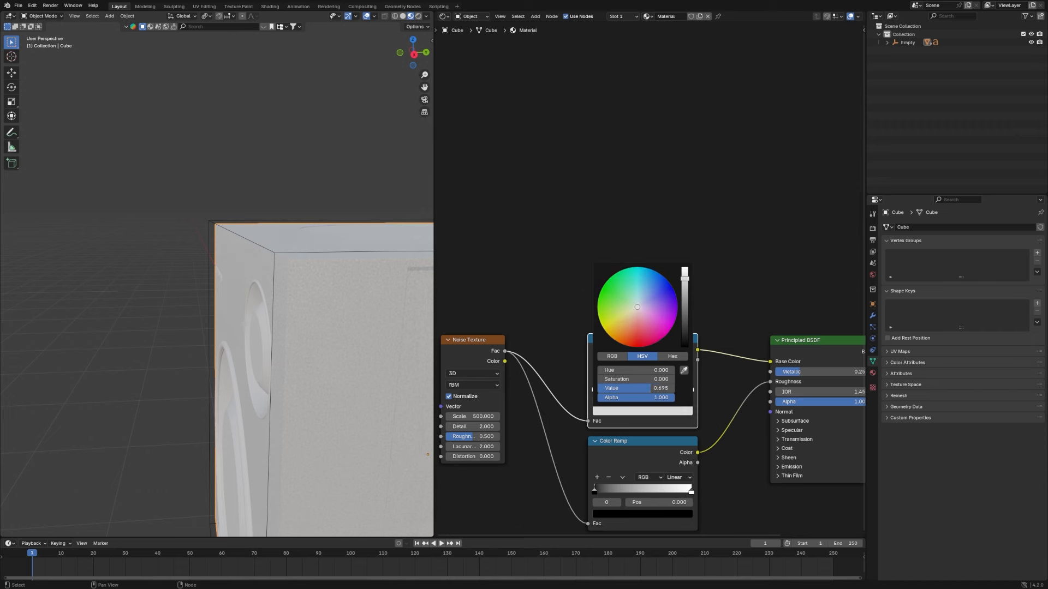
left_click_drag(649, 313, 636, 307)
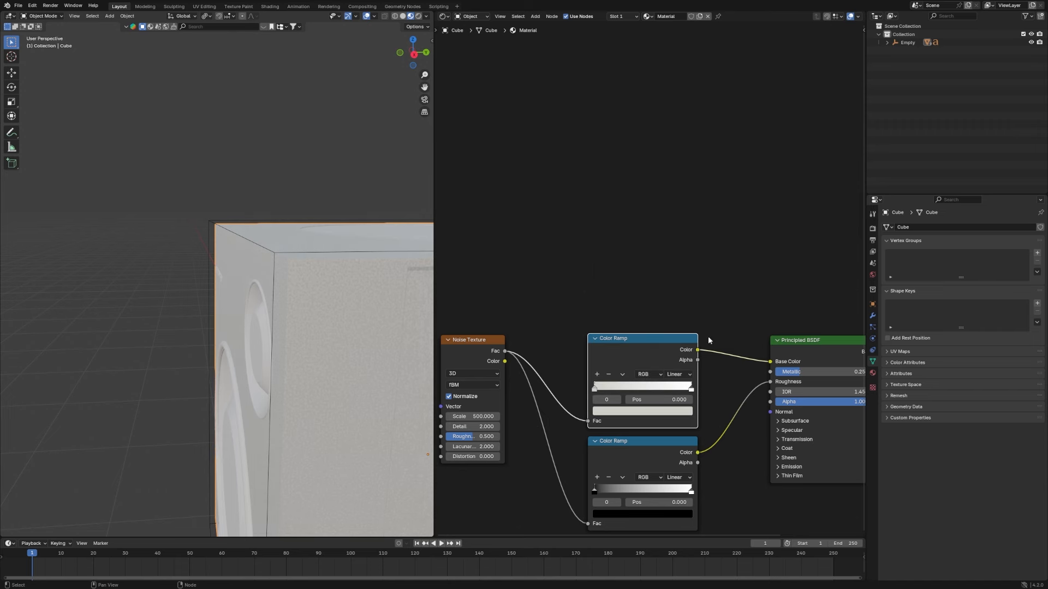
Step: Set the Noise Texture's Detail to 20
scroll(345, 407, "up", 3)
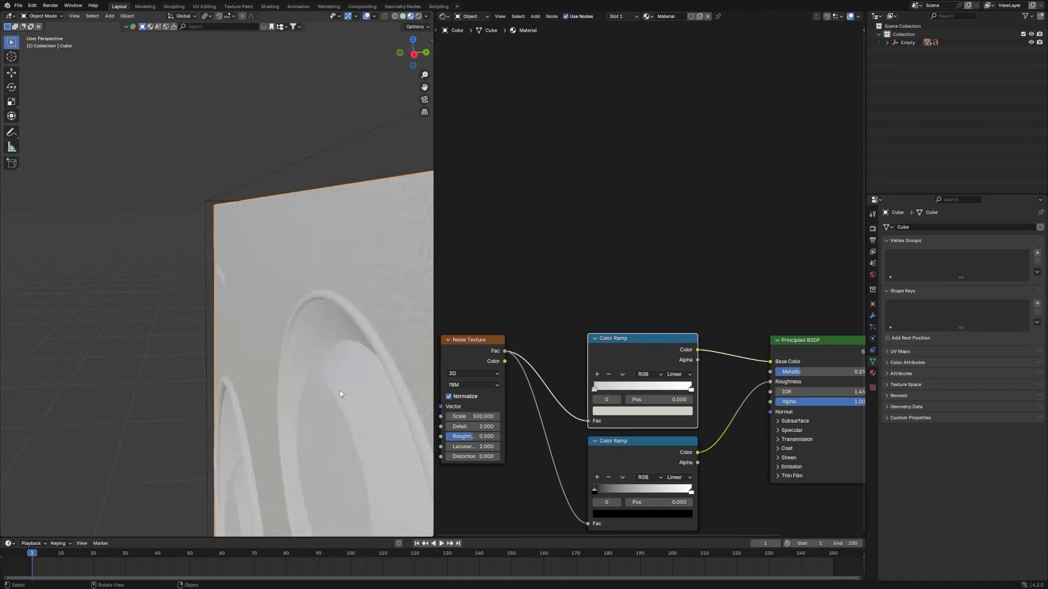
scroll(382, 415, "down", 2)
left_click(477, 426)
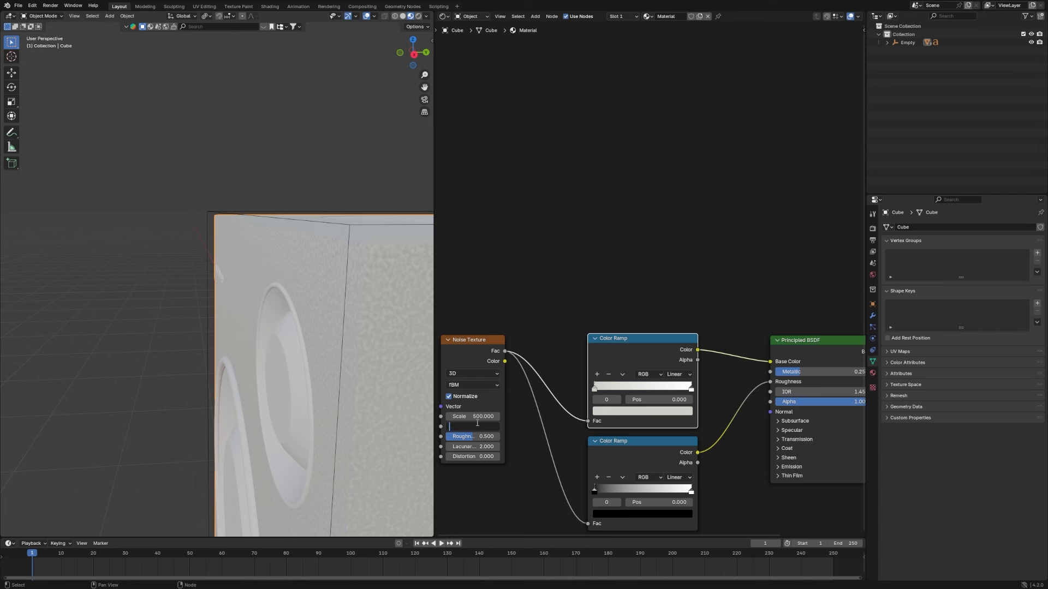
type("20")
key("Return")
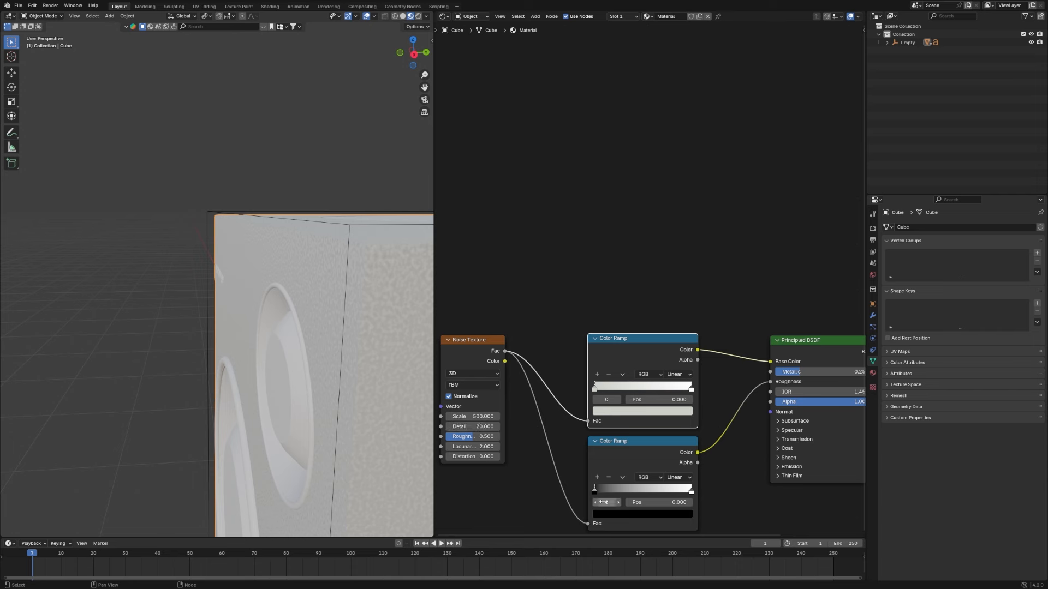
Step: Tighten the Roughness ramp's black-to-white transition, placing the white stop at position 0.068 close to the black stop
left_click_drag(595, 489, 627, 488)
mouse_move(695, 487)
left_mouse_down()
mouse_move(603, 487)
mouse_move(636, 487)
mouse_move(628, 492)
left_mouse_up()
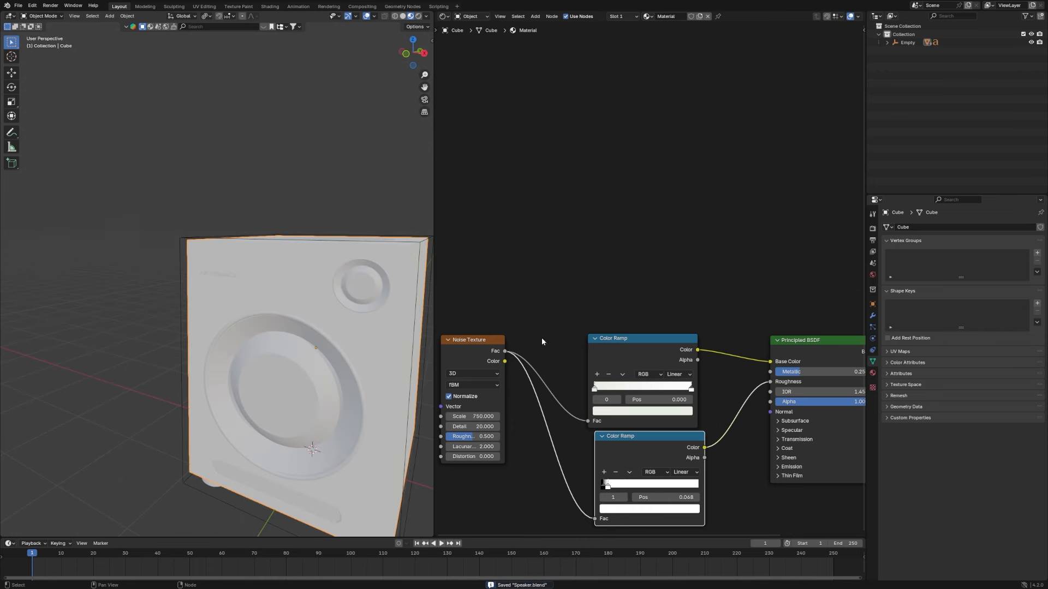
scroll(613, 358, "down", 2)
left_click(471, 383)
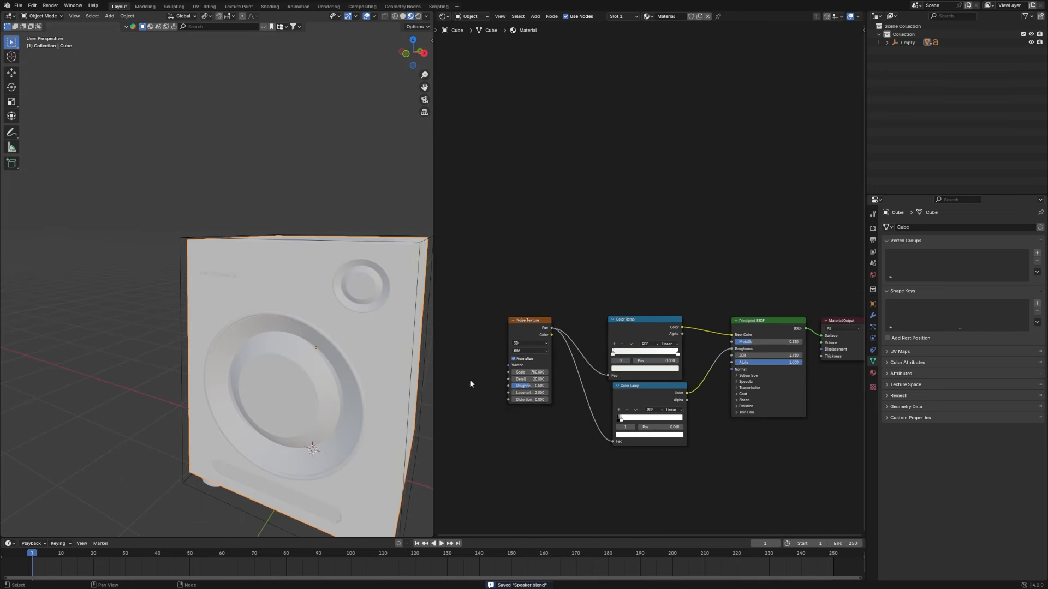
Step: Give the large driver a new material with a Noise Texture node's Fac output linked to the Base Color
left_click(297, 391)
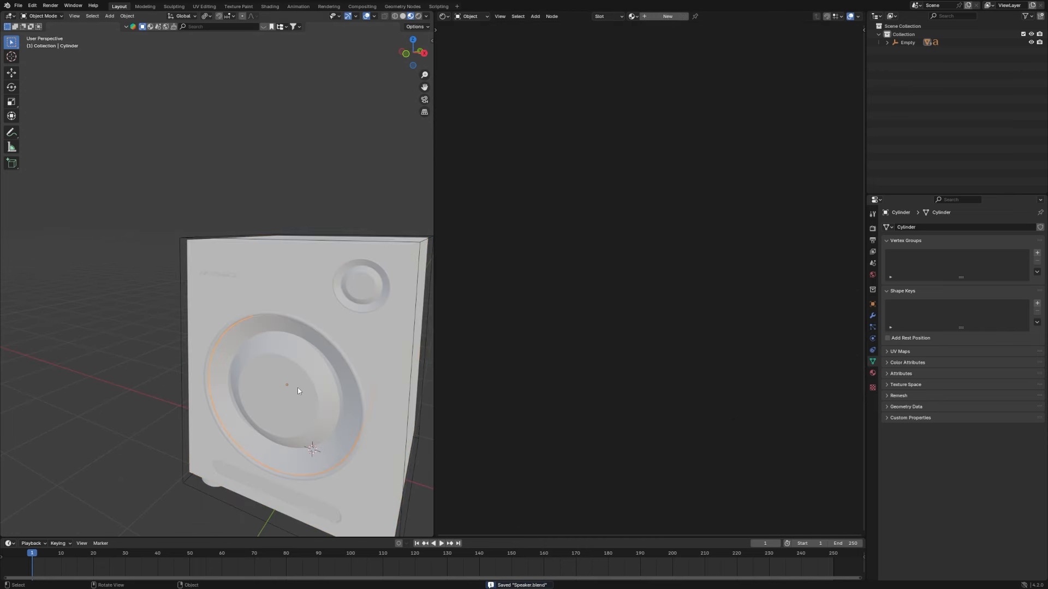
left_click(656, 16)
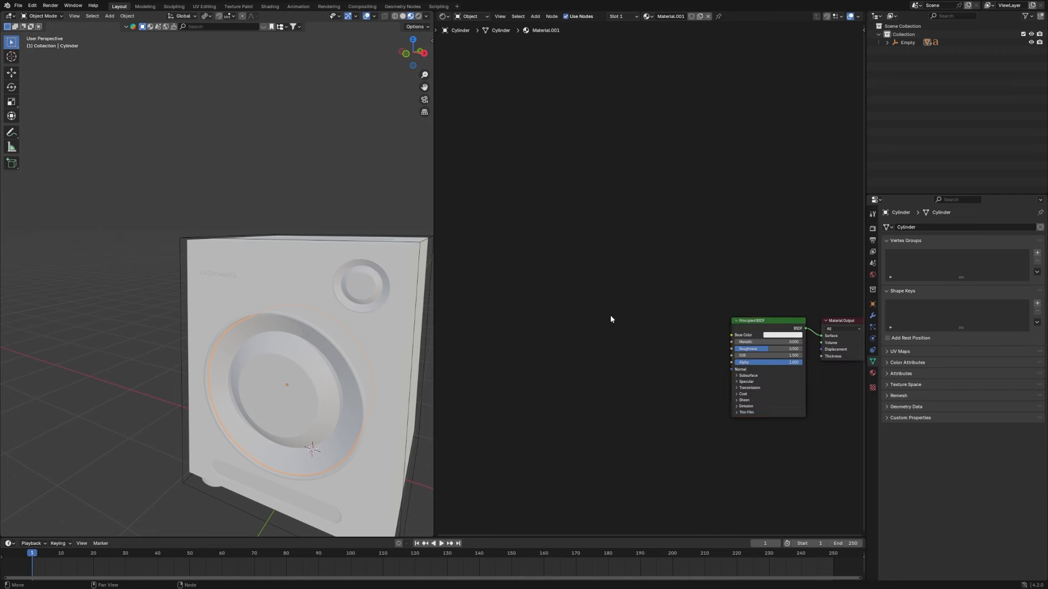
scroll(620, 335, "up", 1)
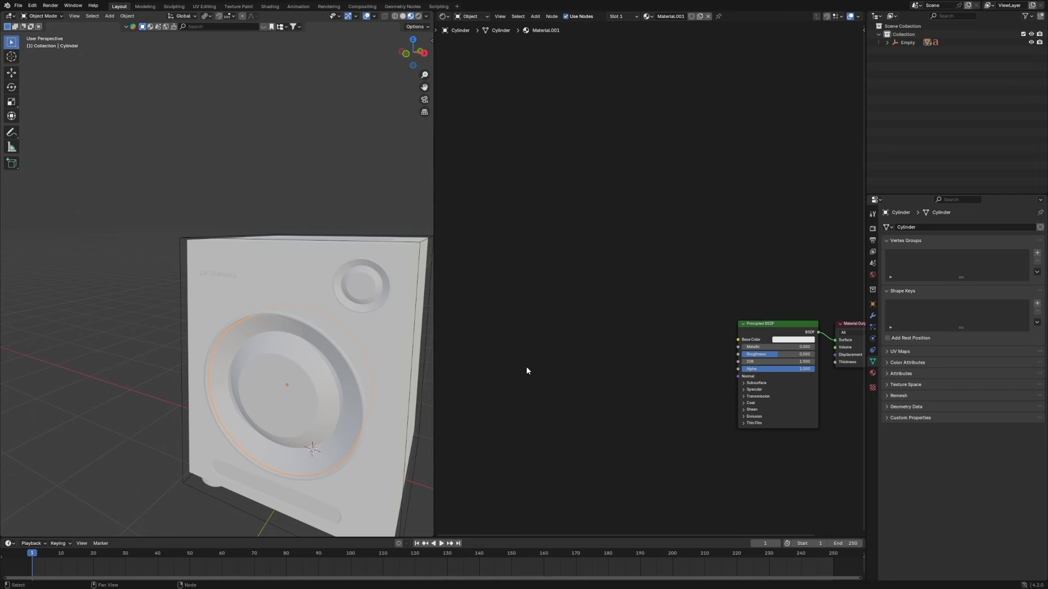
key("shift+a")
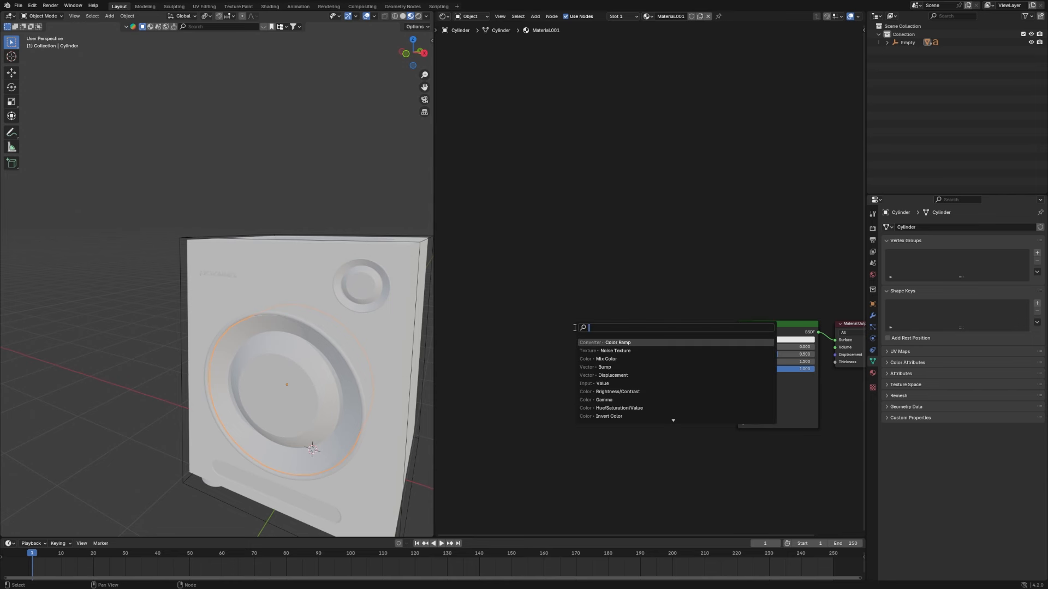
type("noise")
key("Return")
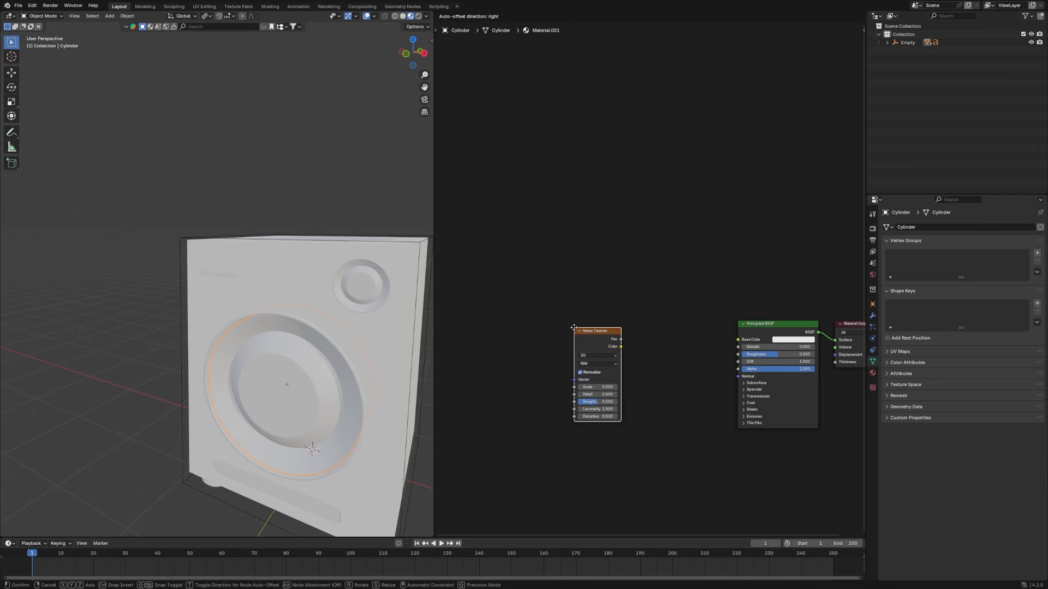
left_click(481, 324)
left_click_drag(528, 335, 738, 339)
Step: Insert a Color Ramp between the Noise Texture's Fac output and the Base Color, and place a duplicate ramp below it
key("shift+a")
type("c")
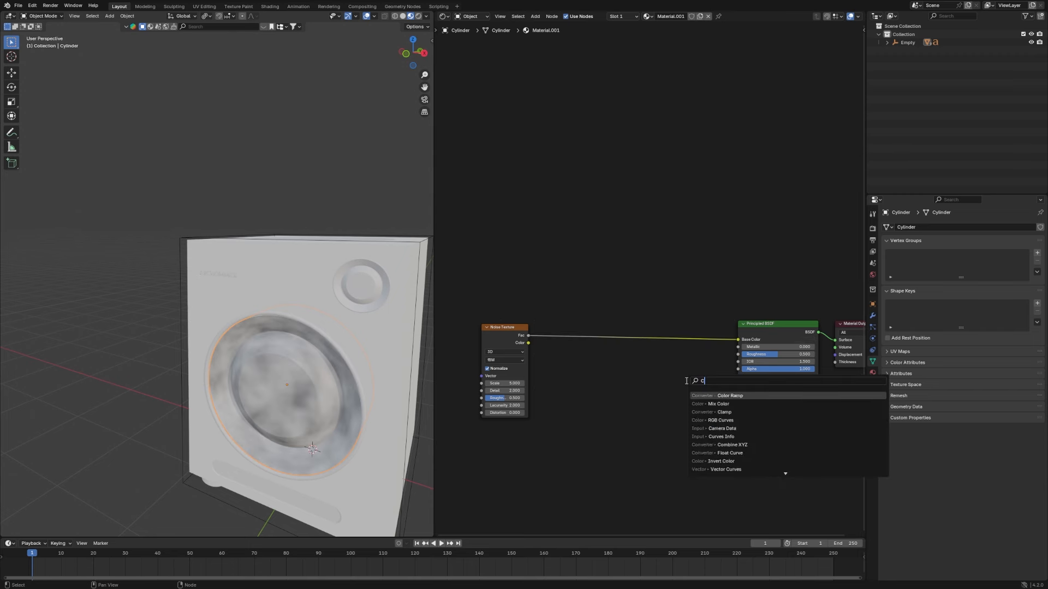
type("olor")
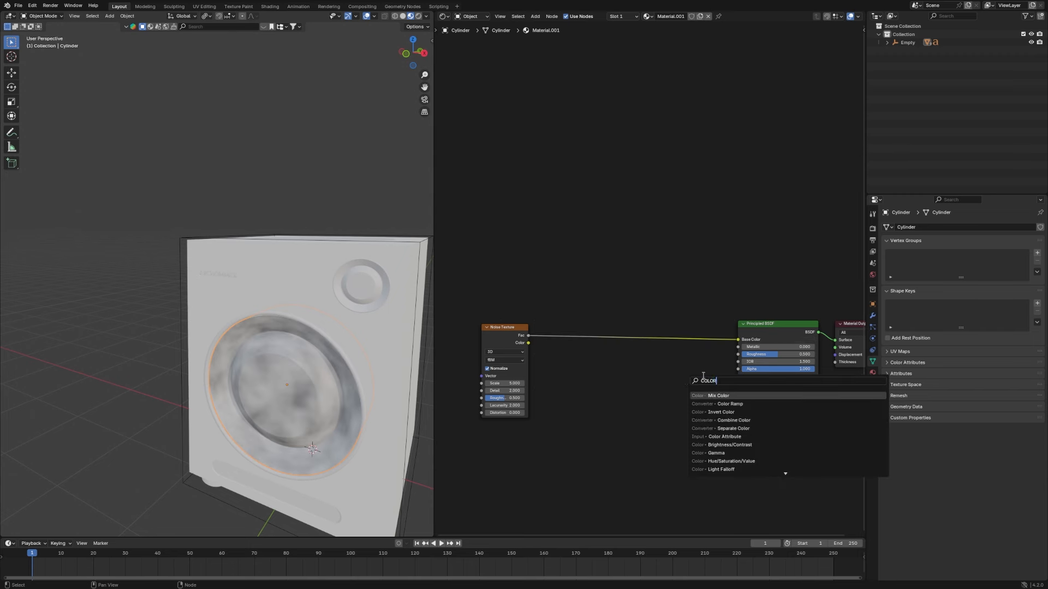
left_click(730, 404)
left_click(611, 346)
key("shift+d")
left_click(610, 420)
Step: Link the duplicate ramp's Color to the Principled BSDF's Normal input through a new Bump node
left_click_drag(662, 416, 738, 376)
key("shift+a")
type("bump")
left_click(702, 409)
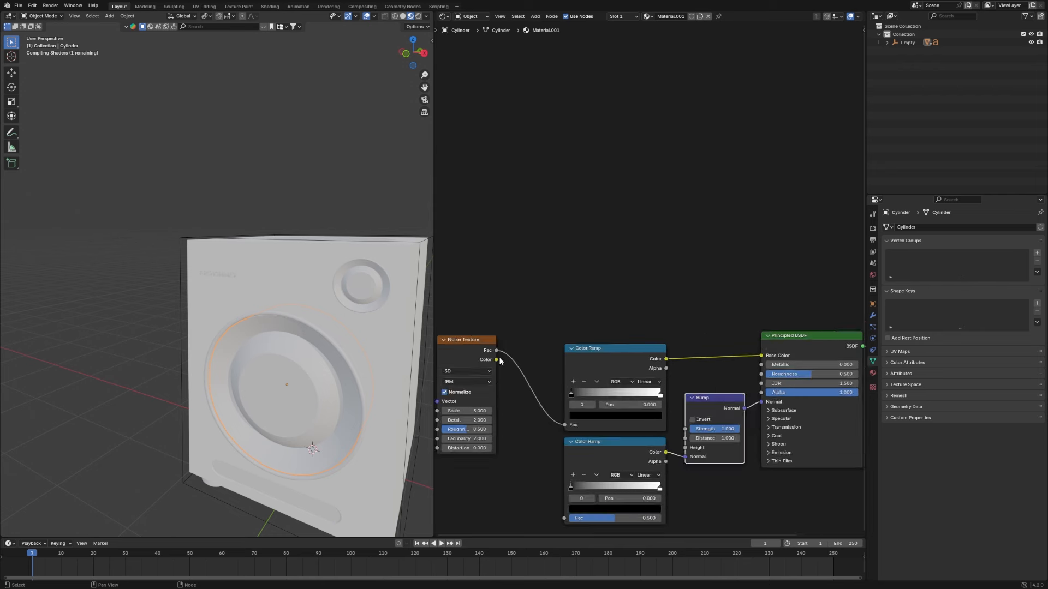
Step: Duplicate another Color Ramp from the noise Fac into the Roughness input, and feed the bump ramp into the Bump node's Height
scroll(702, 410, "up", 1)
key("shift+d")
left_click(622, 437)
left_click_drag(663, 450, 682, 420)
left_click_drag(522, 302, 580, 447)
left_click_drag(667, 390, 749, 322)
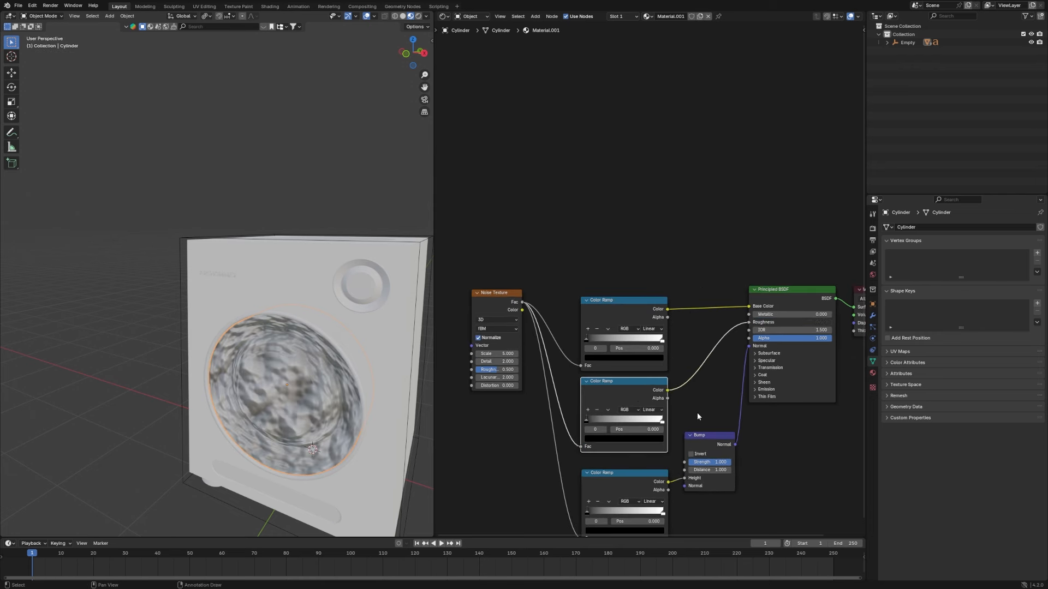
Step: Tighten the bump ramp's black-to-white transition, and cut its noise link and the Bump node's link to the Normal input
scroll(696, 413, "up", 1)
left_click_drag(646, 513, 579, 513)
left_click_drag(461, 298, 461, 240)
right_click_drag(773, 386, 715, 360, "ctrl")
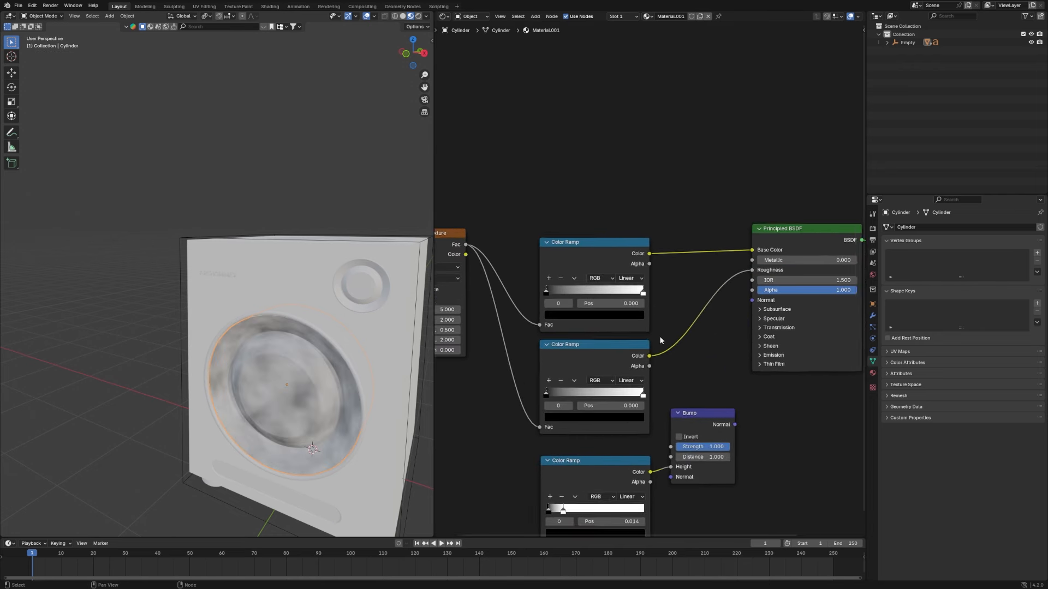
Step: Darken the Base Color ramp's white stop to a value of 0.017 and move the Roughness ramp's white stop to position 0.618
scroll(654, 313, "up", 1)
left_click(651, 308)
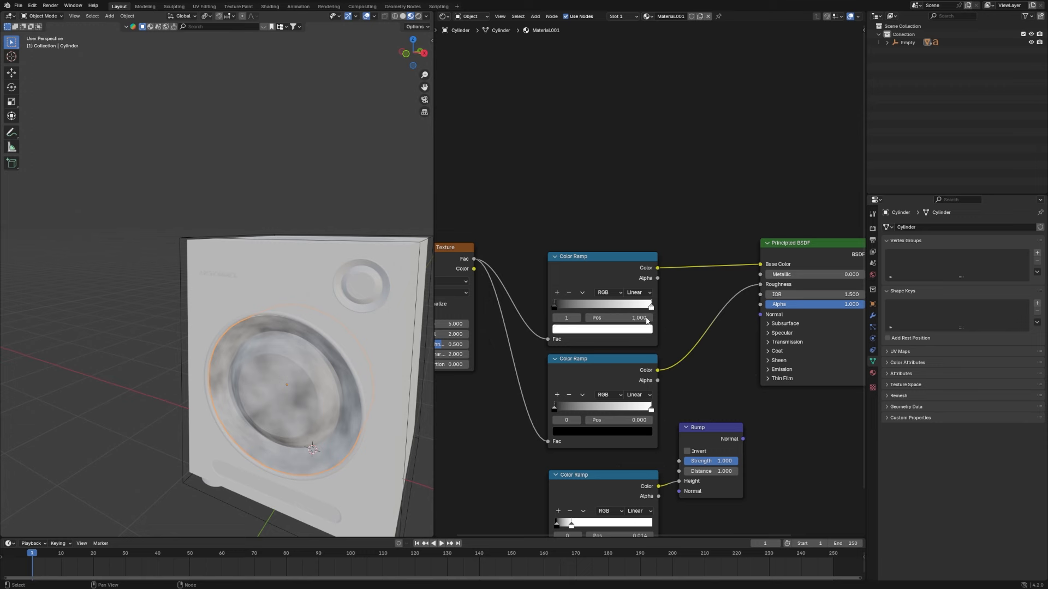
left_click(644, 329)
left_click_drag(645, 225, 645, 254)
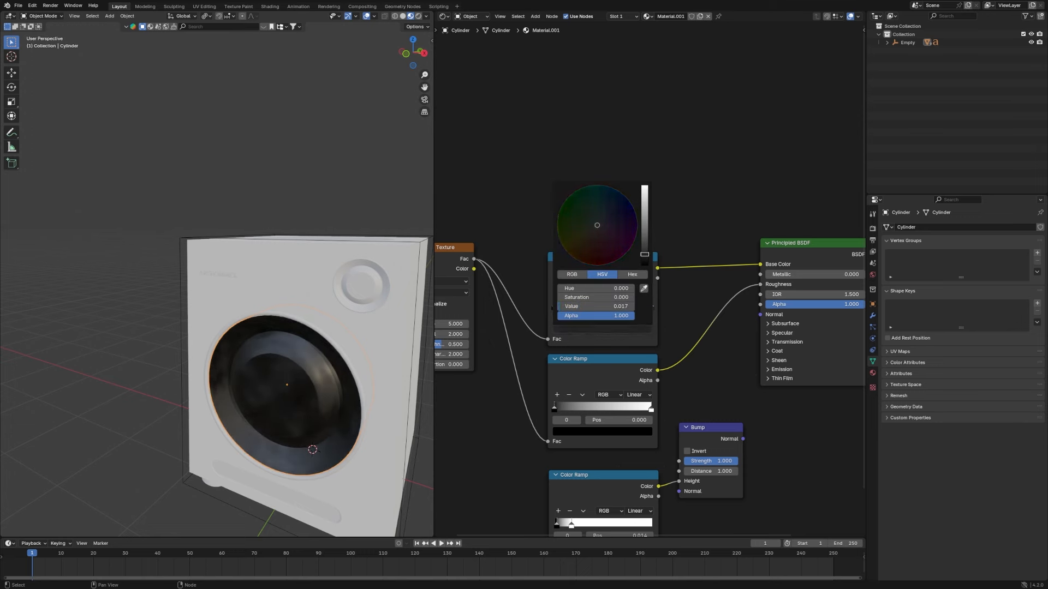
middle_click_drag(305, 415, 351, 375)
scroll(504, 406, "up", 1)
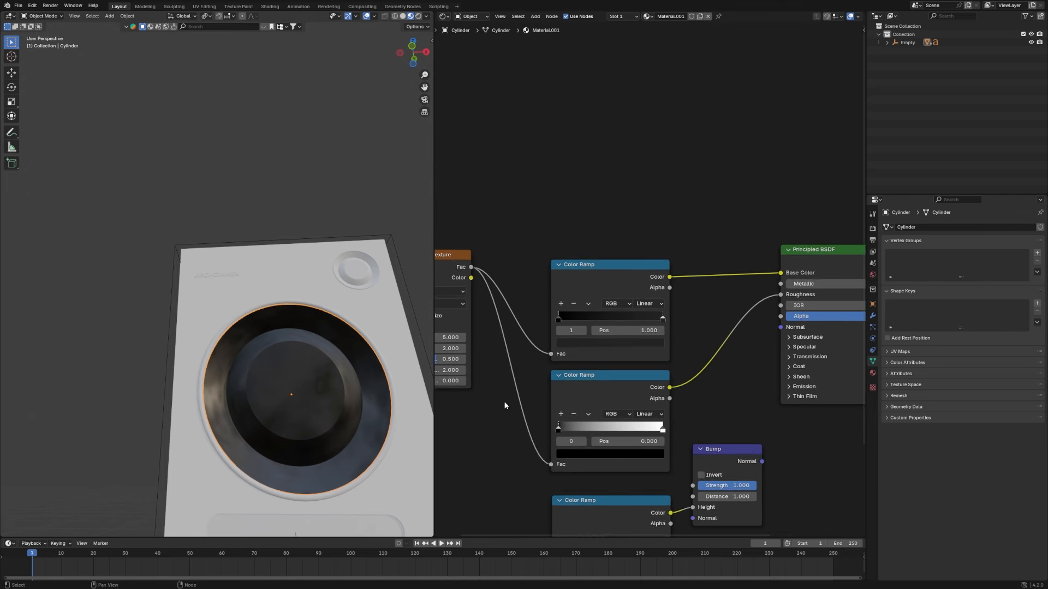
left_click_drag(661, 431, 624, 433)
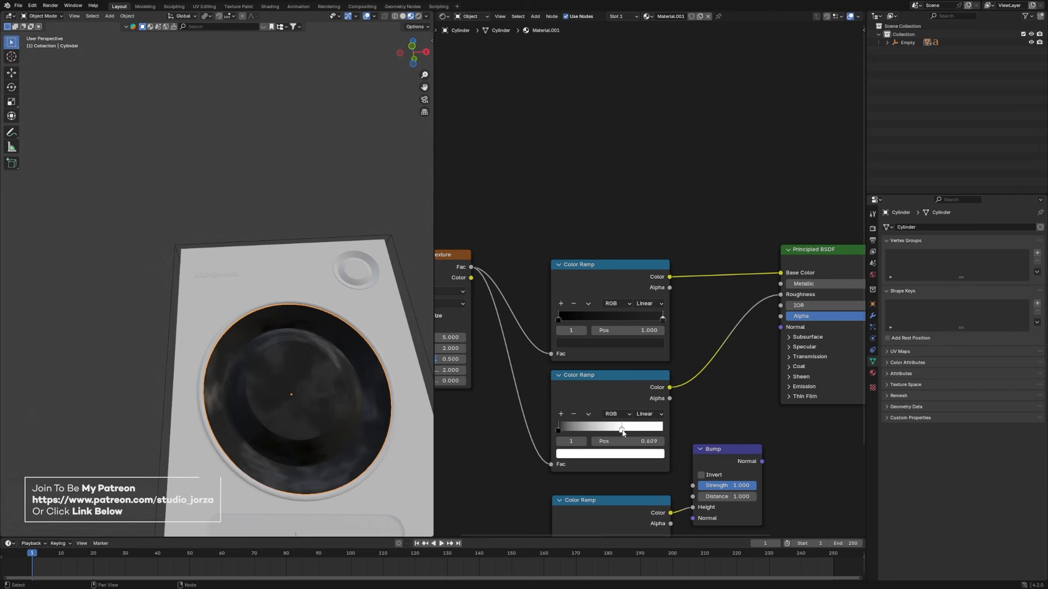
middle_click_drag(351, 415, 278, 393)
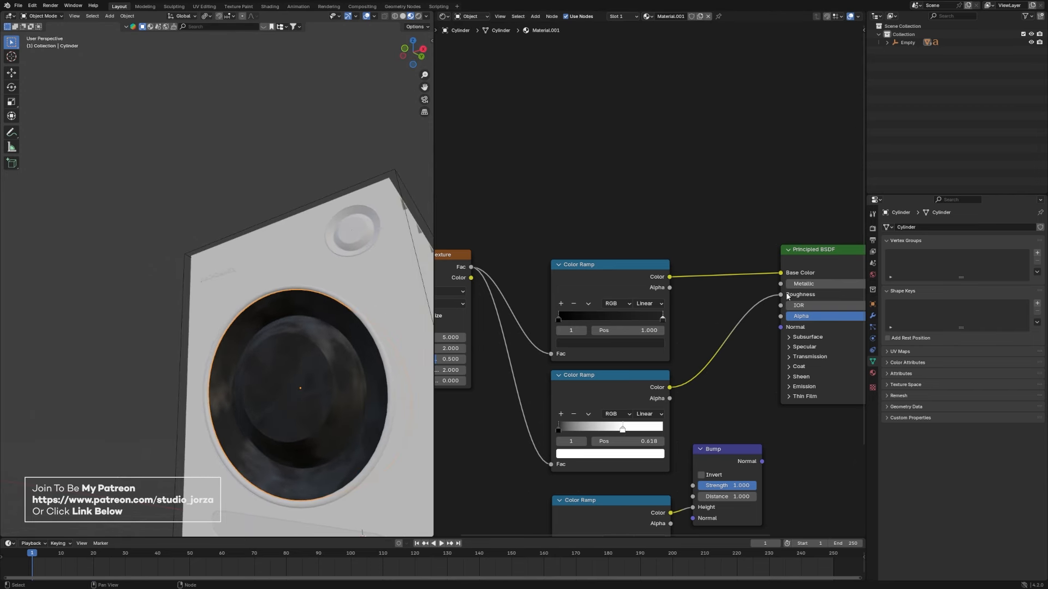
Step: Raise the driver material's Metallic to about 0.055 and save the file
left_click_drag(789, 284, 795, 283)
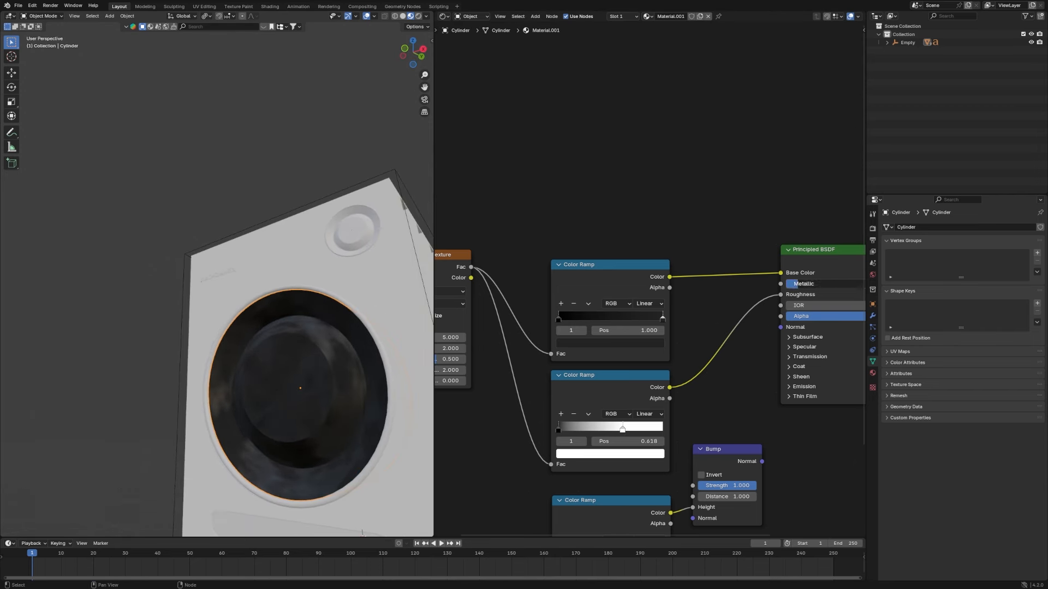
key("ctrl+s")
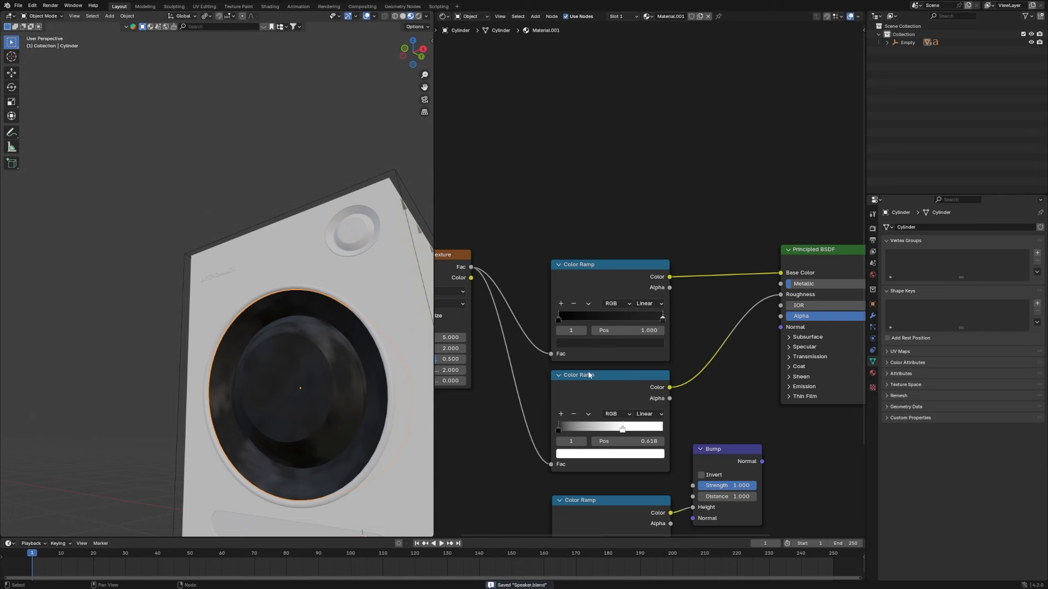
Step: Set the driver material's Noise Texture Scale to 5.8 and Detail to 10
middle_click_drag(449, 338, 479, 339)
left_click(479, 339)
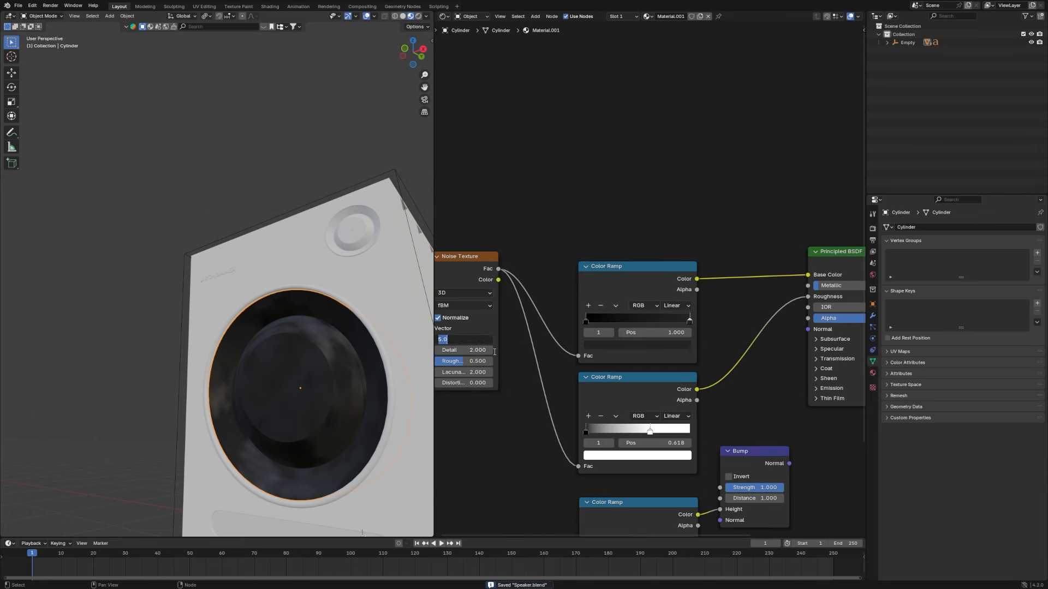
type("5.8")
key("Return")
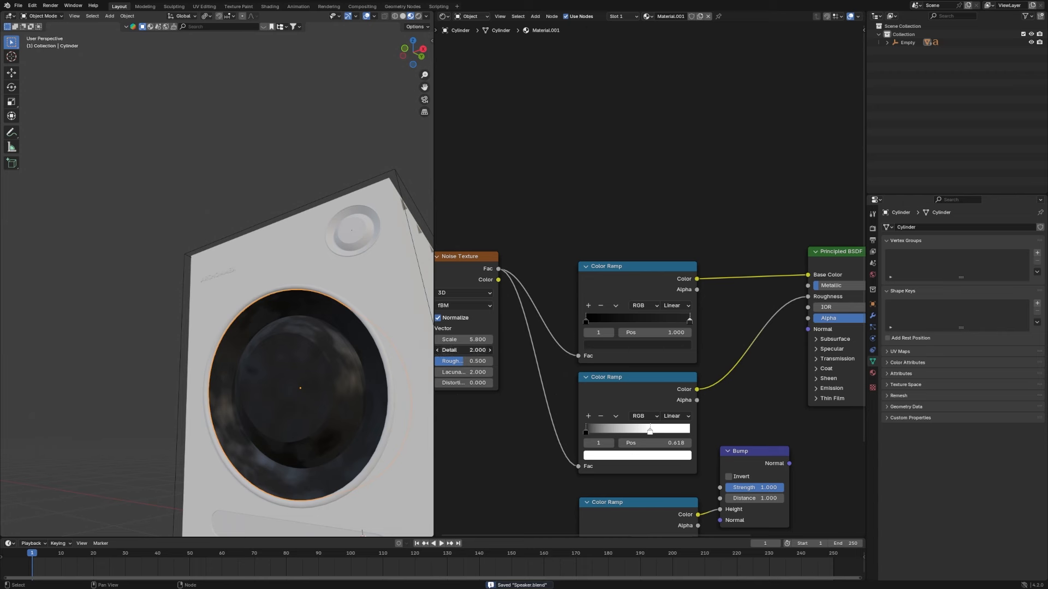
left_click(475, 351)
type("10")
key("Return")
Step: Assign the existing Material.001 to the ring around the large driver
scroll(420, 396, "down", 3)
middle_click_drag(431, 377, 421, 395)
middle_click_drag(297, 301, 333, 319)
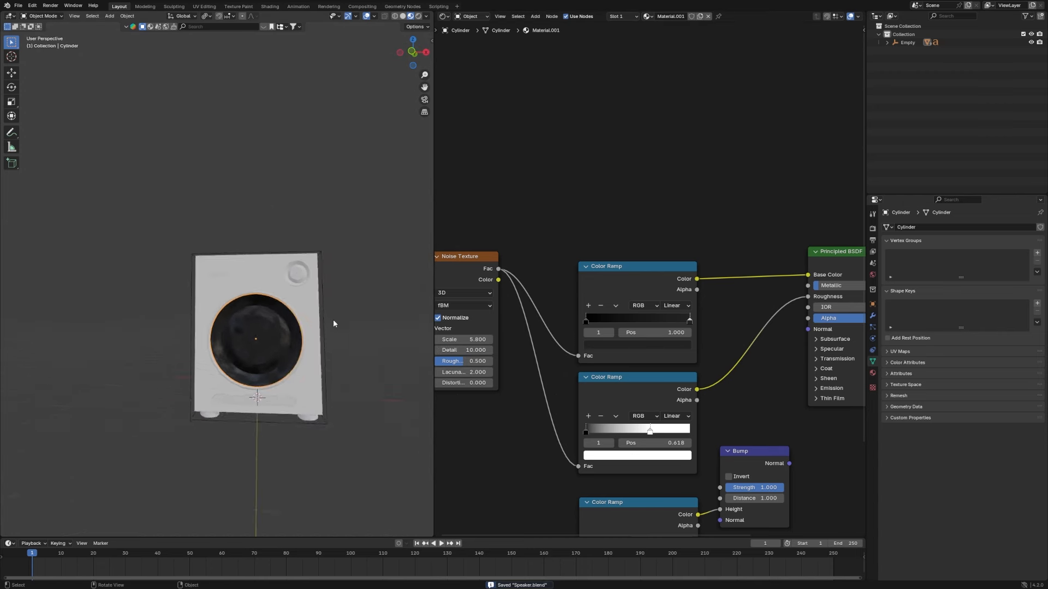
scroll(333, 319, "up", 3)
left_click(314, 312)
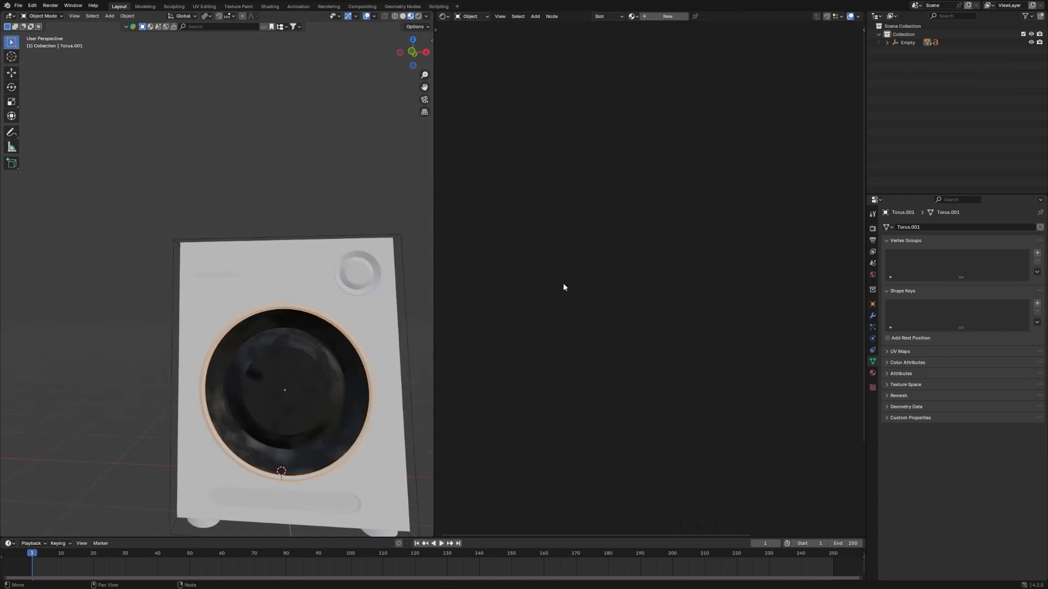
left_click(632, 16)
left_click(664, 37)
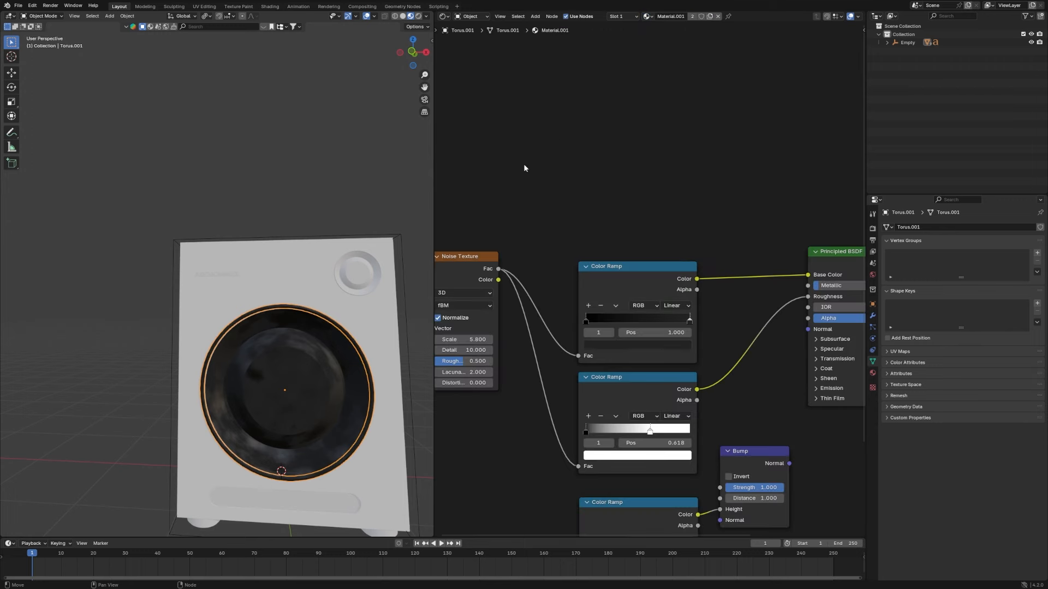
Step: Assign Material.001 to the small upper driver and to the ring around it
left_click(365, 272)
left_click(632, 15)
left_click(664, 37)
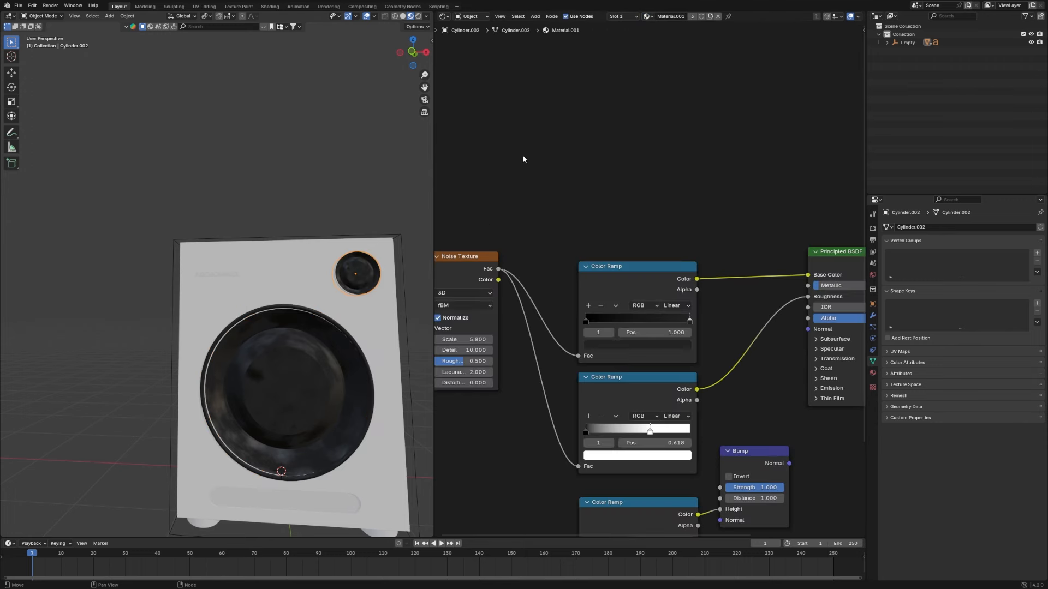
left_click(377, 263)
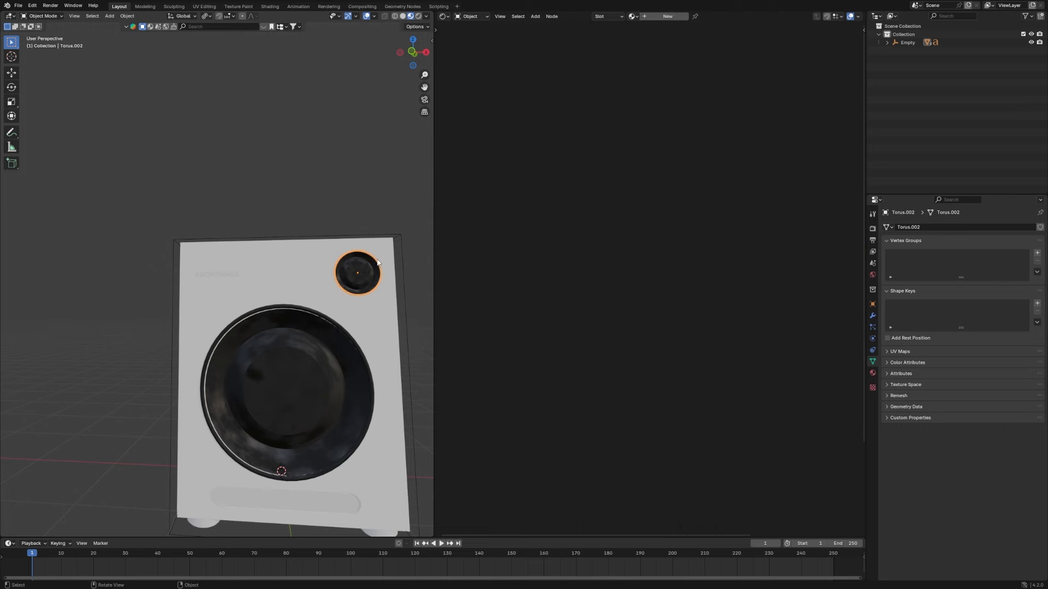
left_click(632, 16)
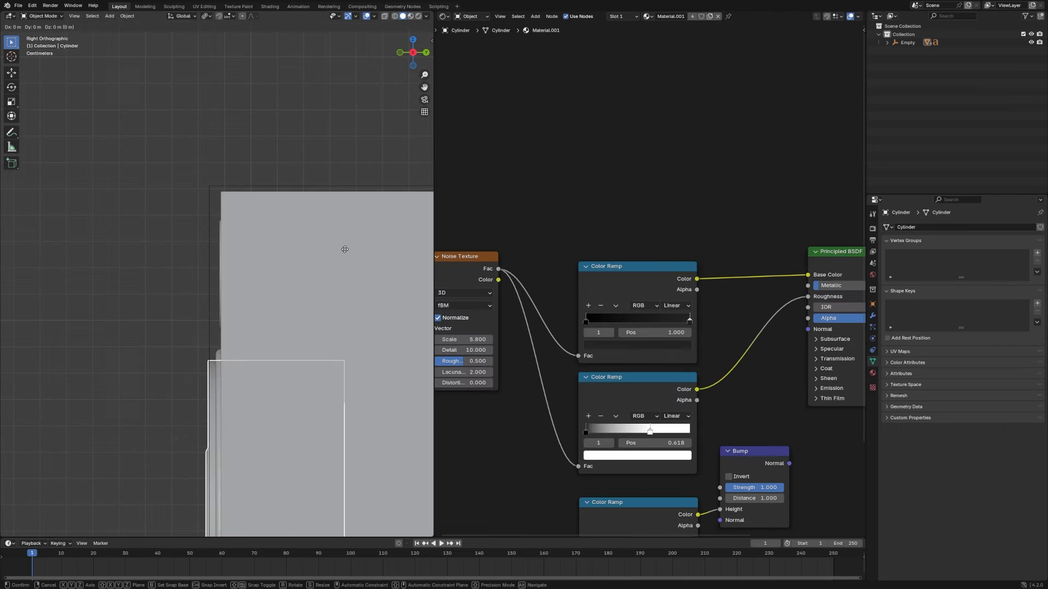
Step: Move the large driver about 0.006 m along the Y axis into the cabinet and save the file
key("g")
key("y")
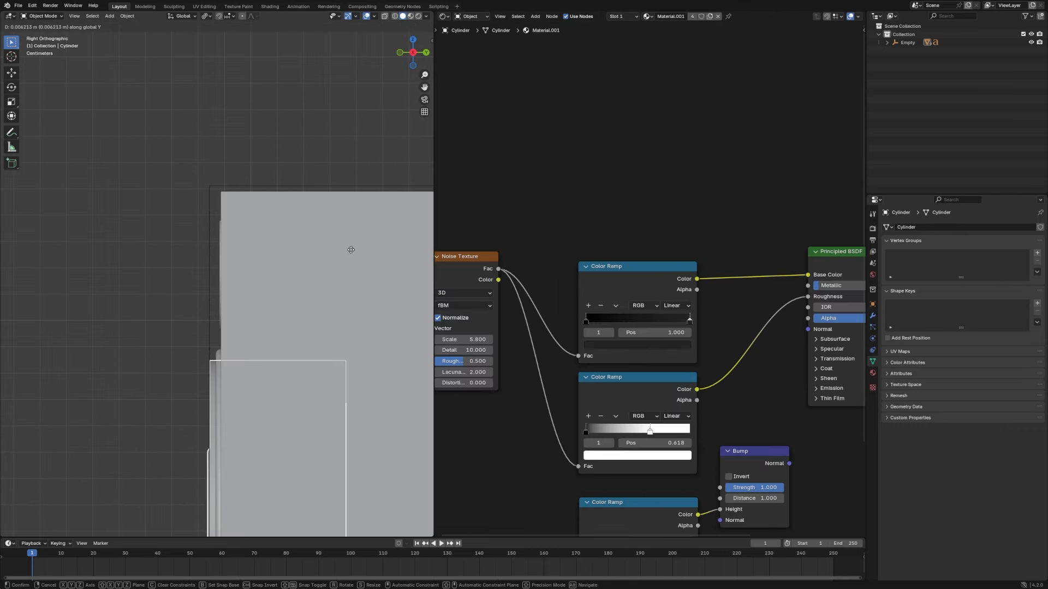
left_click(352, 251)
middle_click_drag(284, 309, 347, 311)
key("ctrl+s")
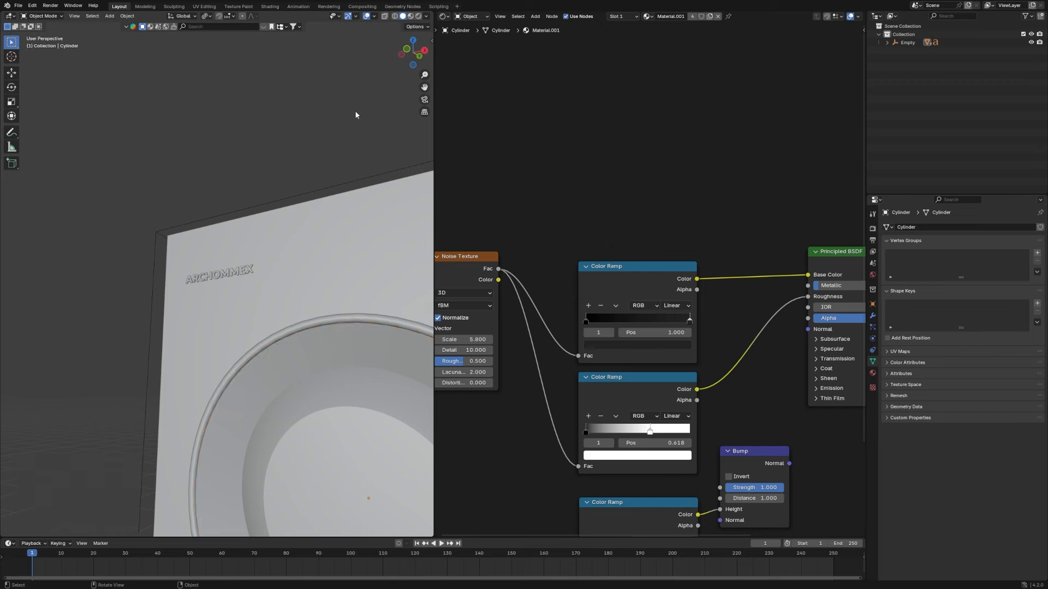
Step: Assign Material.001 to the ARCHOMMEX logo text and turn it into a separate material copy
scroll(355, 111, "down", 6)
middle_click_drag(207, 268, 247, 267)
left_click(221, 276)
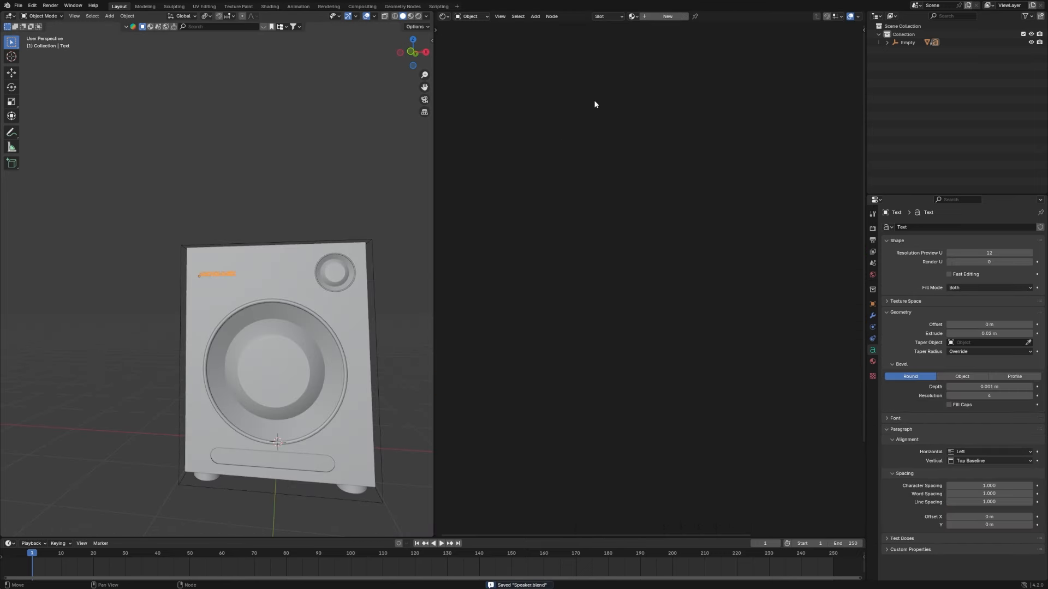
left_click(640, 17)
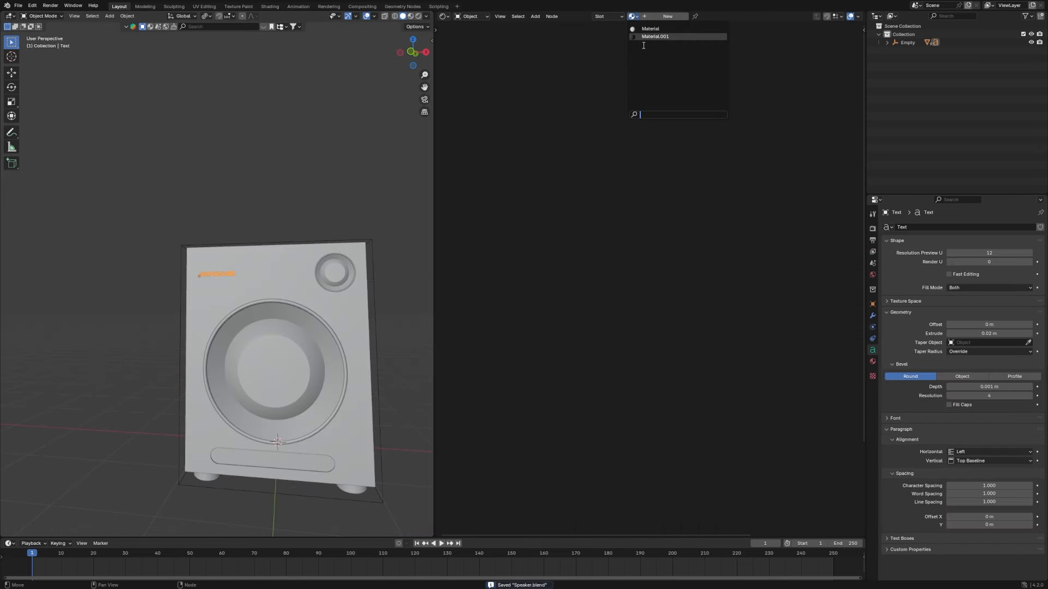
left_click(645, 37)
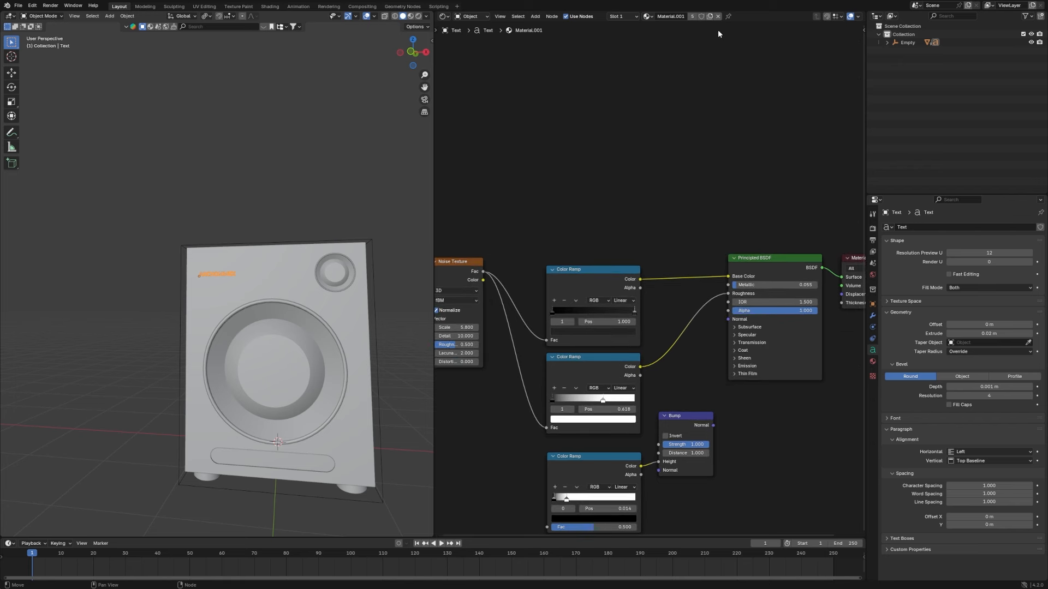
left_click(710, 16)
Step: Display the viewport in Material Preview and set the logo text material's Metallic to 0.564
left_click(412, 17)
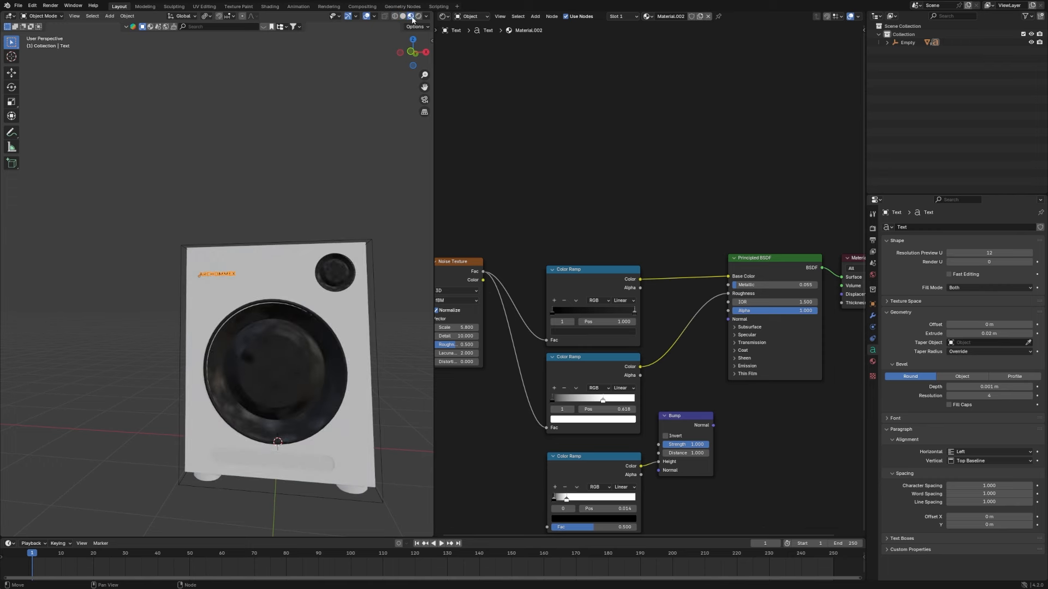
left_click(292, 213)
middle_click_drag(293, 213, 311, 213)
scroll(218, 273, "up", 6)
scroll(260, 273, "up", 4)
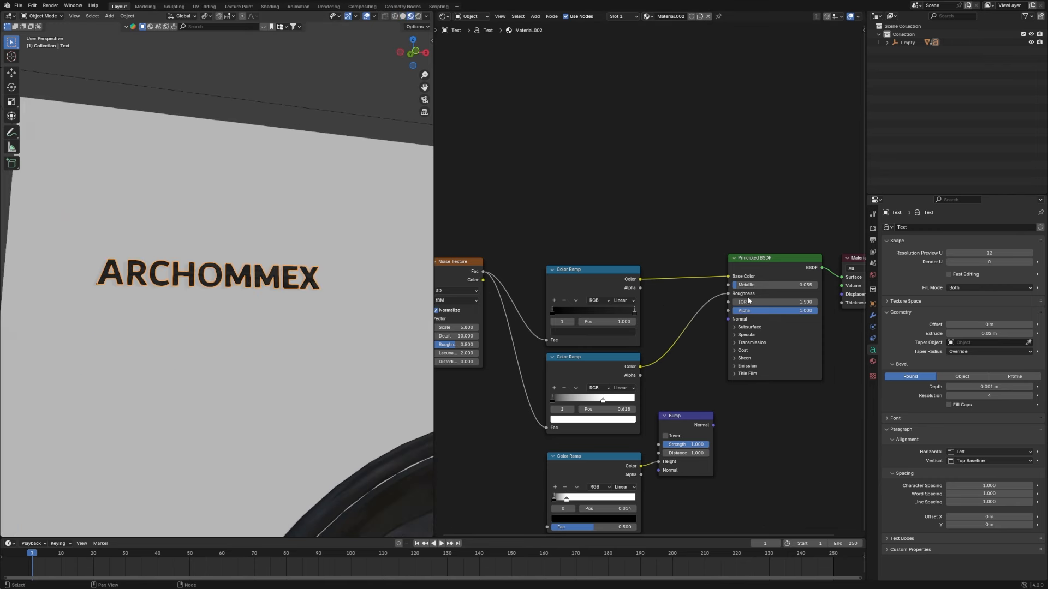
left_click_drag(747, 284, 780, 284)
Step: Lighten the text material's Base Color ramp, making the end stop mid grey and the black stop grey with a value of 0.105
left_click(624, 331)
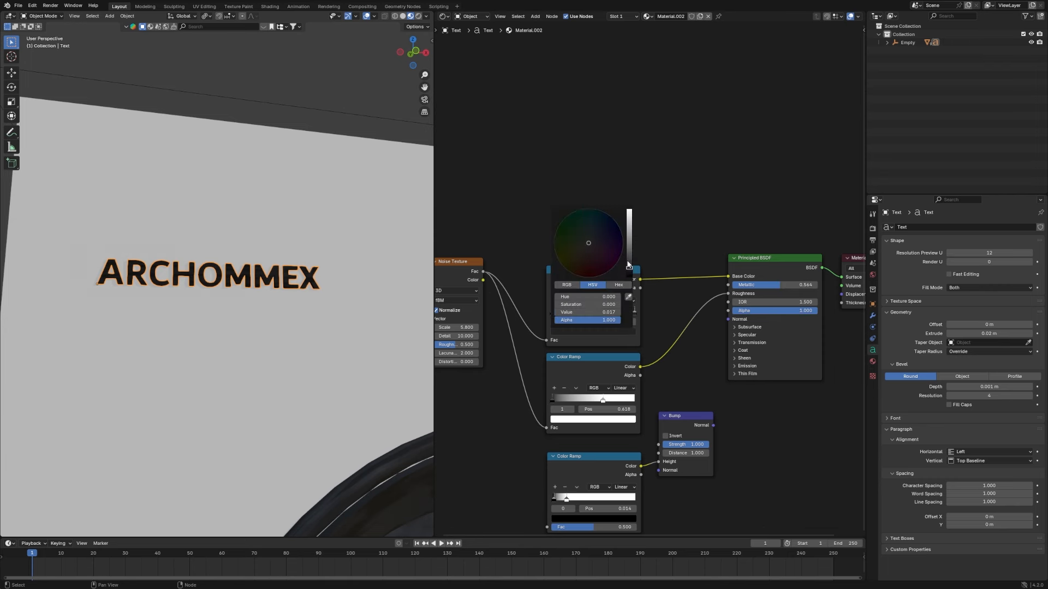
left_click_drag(627, 266, 629, 248)
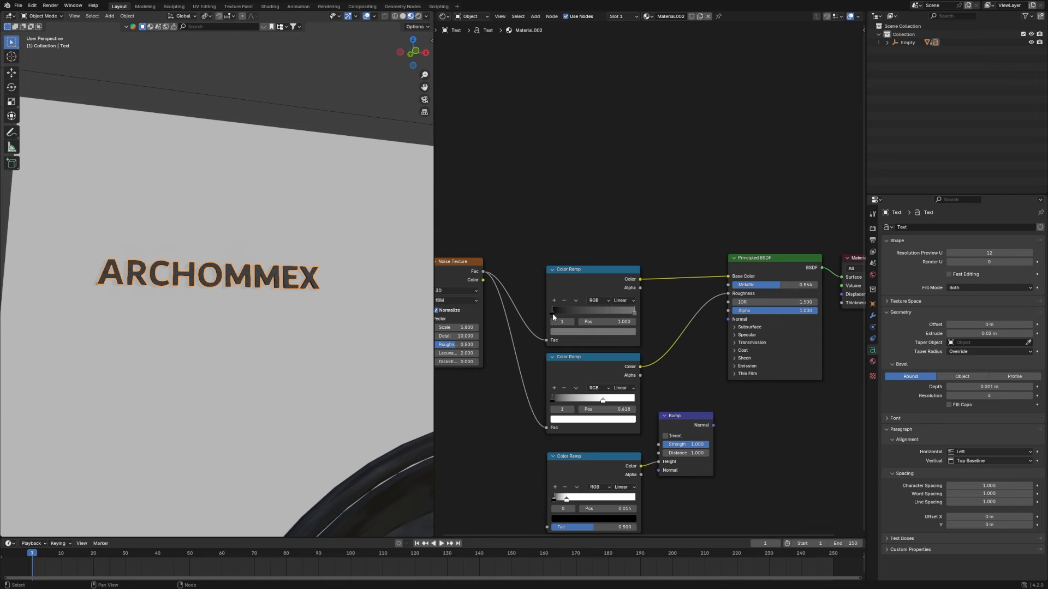
left_click(552, 313)
left_click(554, 331)
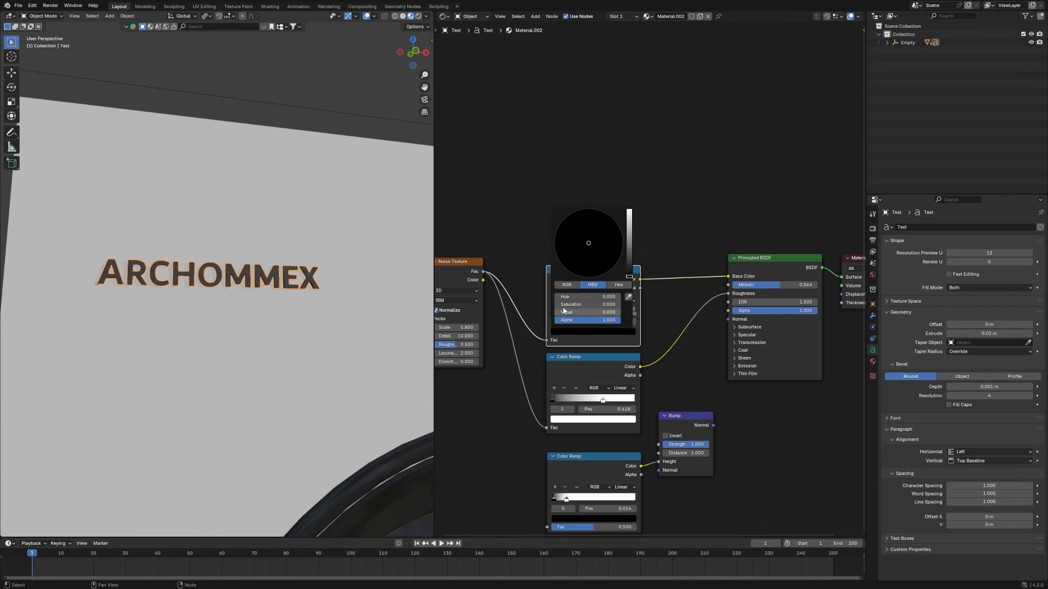
left_click_drag(630, 277, 629, 253)
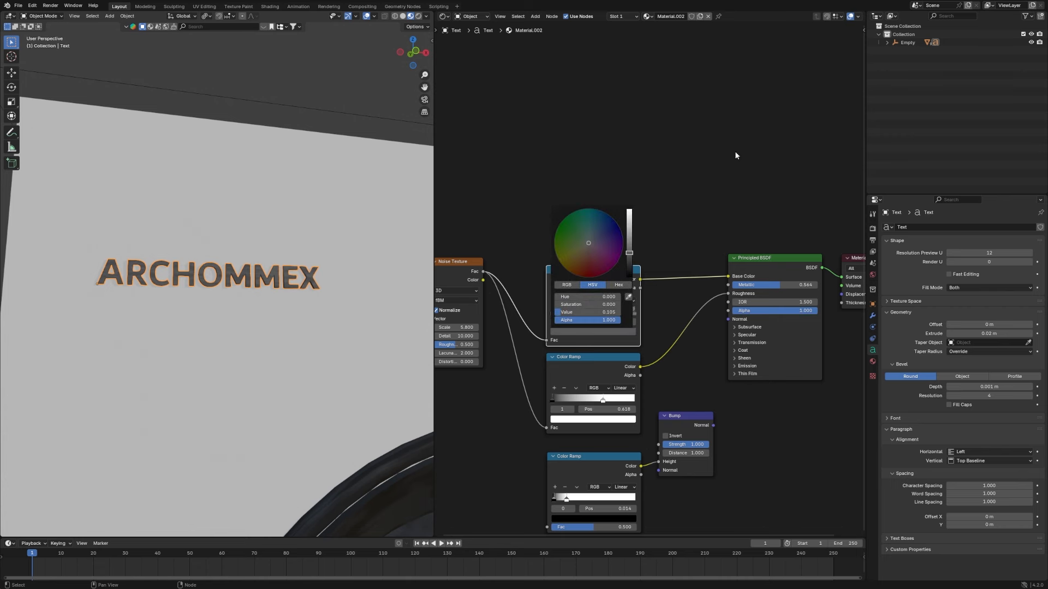
Step: Assign the existing Material.001 to the rounded slot insert below the large driver on the cabinet front
left_click(340, 260)
scroll(338, 261, "up", 6)
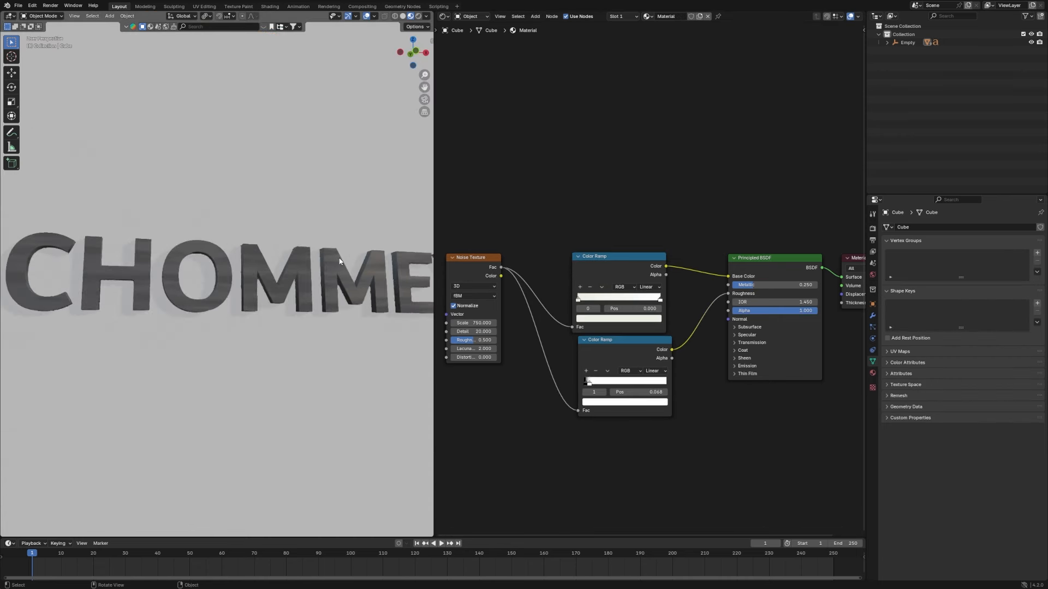
scroll(400, 278, "down", 3)
scroll(503, 286, "down", 2)
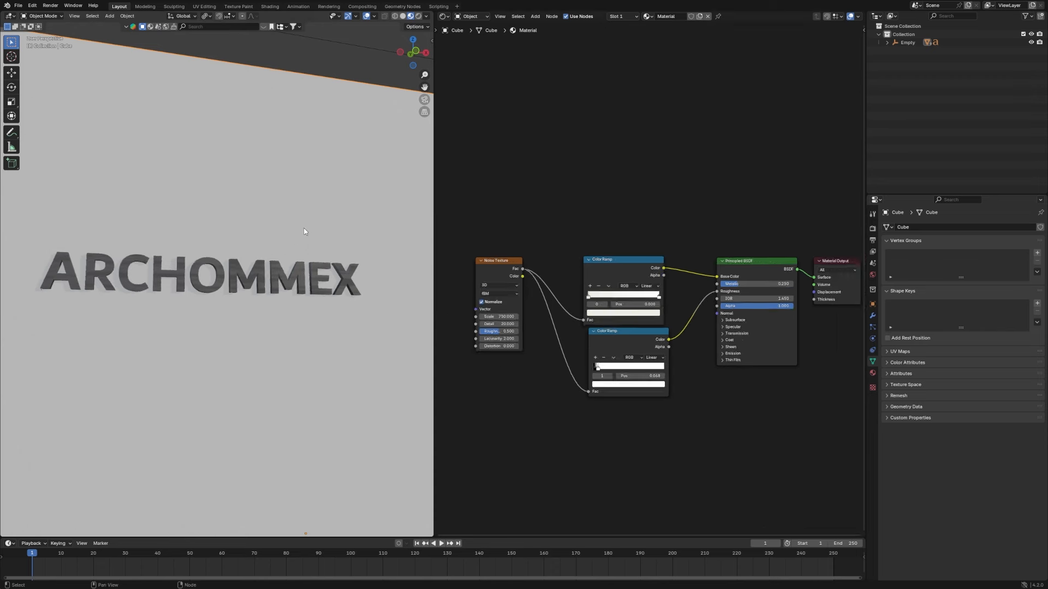
scroll(355, 173, "down", 2)
scroll(368, 192, "down", 5)
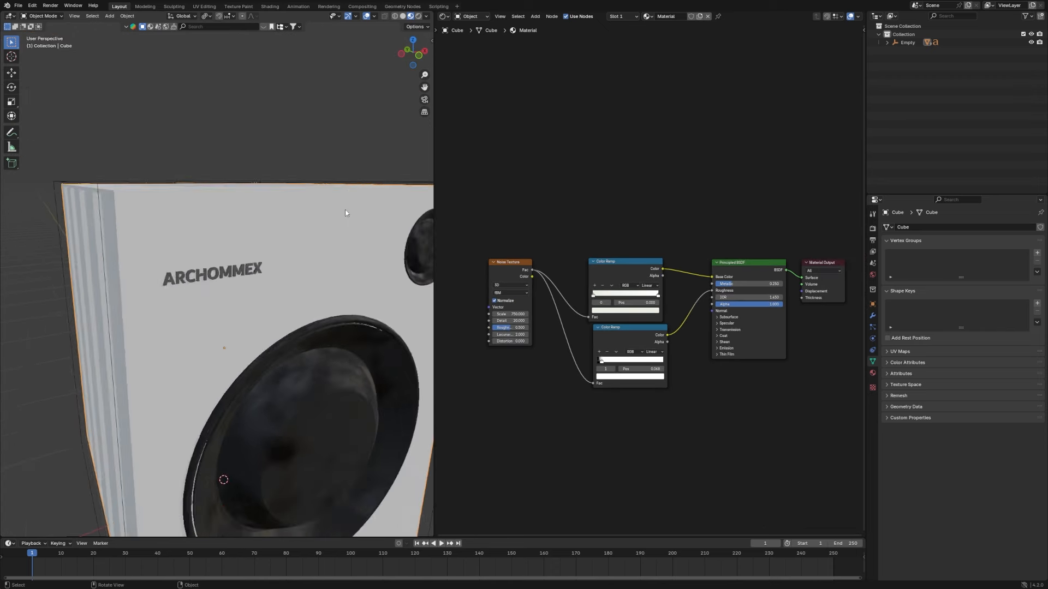
left_click(311, 476)
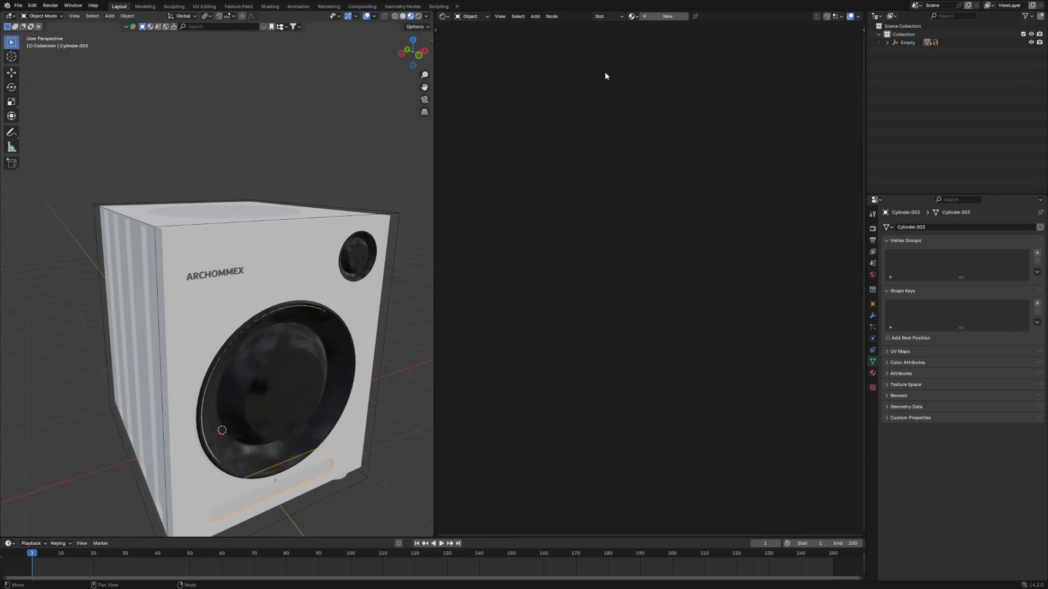
left_click(633, 16)
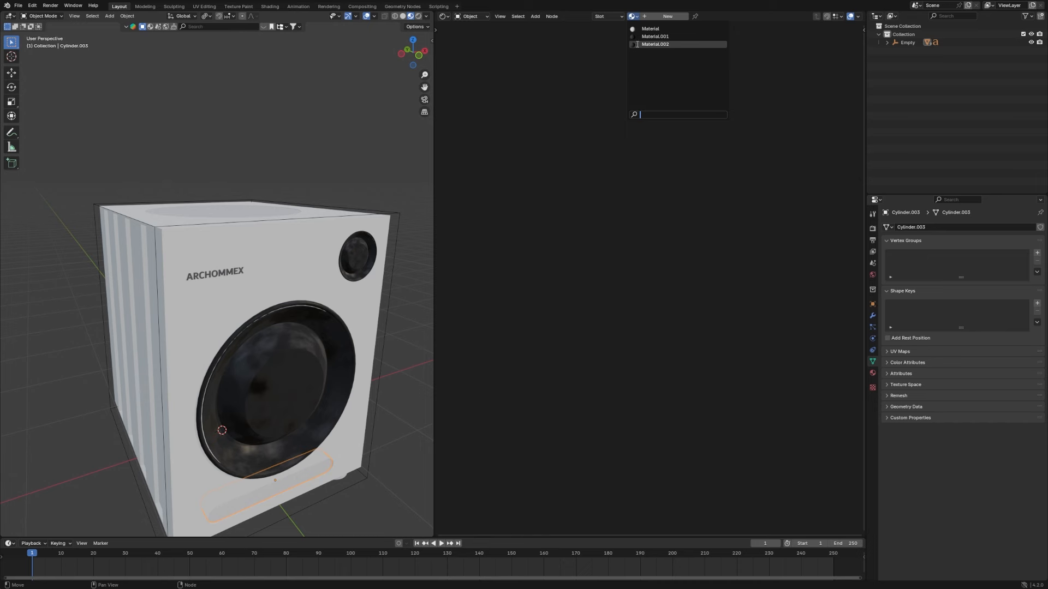
left_click(649, 36)
Step: Assign the existing Material.002 to the rounded slot insert on the back of the cabinet
middle_click_drag(273, 273, 221, 415)
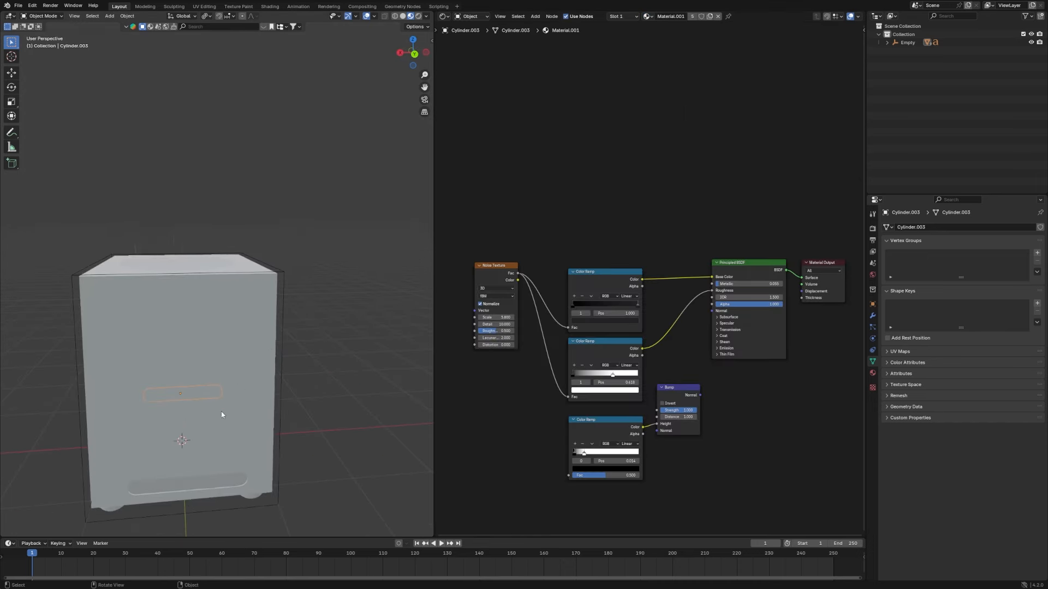
left_click(211, 483)
left_click(632, 16)
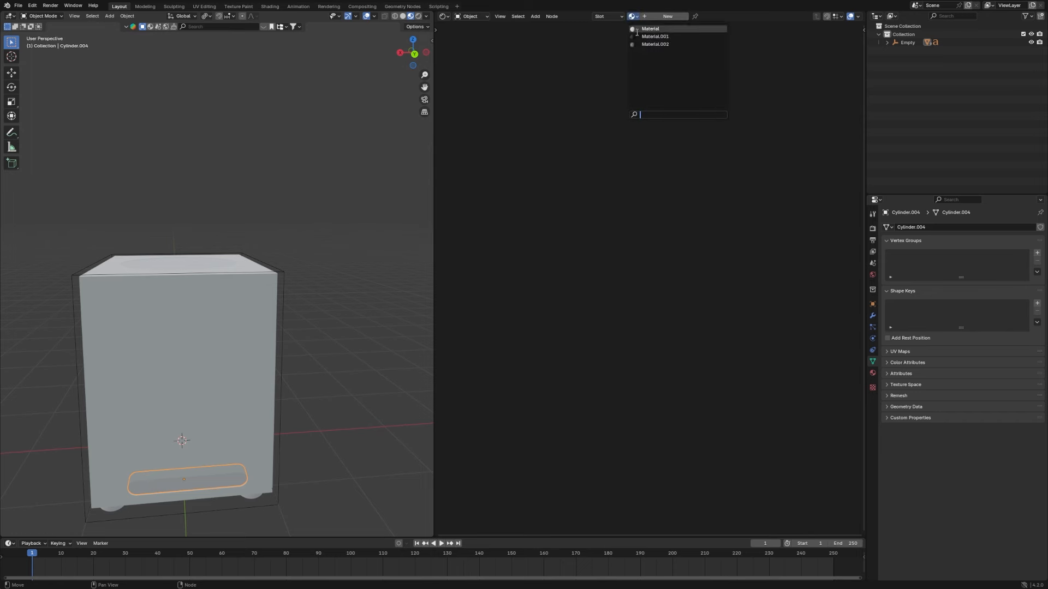
left_click(655, 44)
Step: Create a new material for the circular disc on the cabinet's upper face
middle_click_drag(247, 339, 296, 240)
left_click(298, 244)
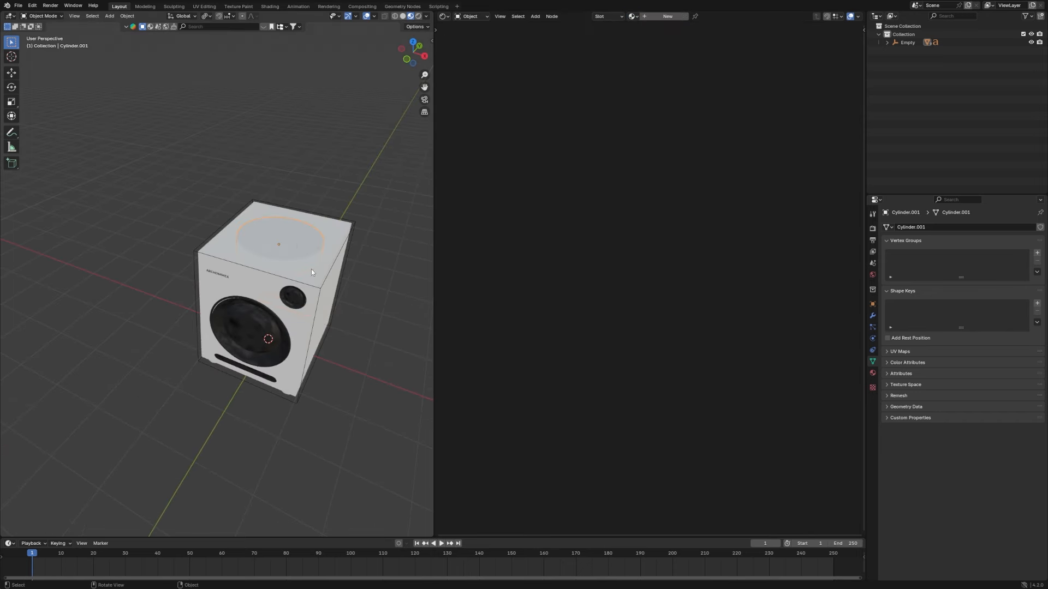
left_click(645, 18)
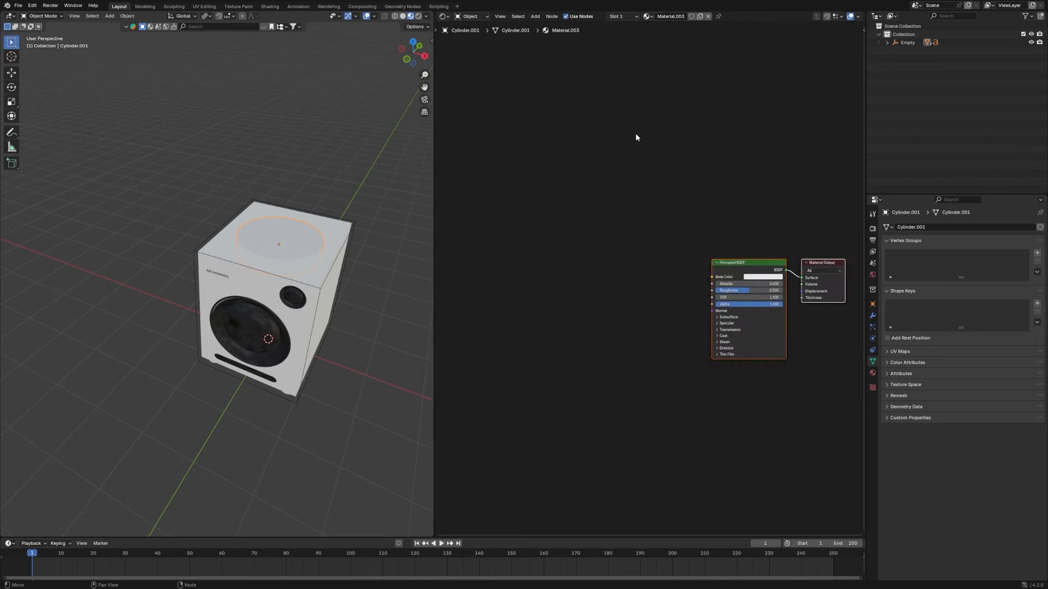
middle_click_drag(692, 325, 566, 343)
scroll(566, 343, "up", 3)
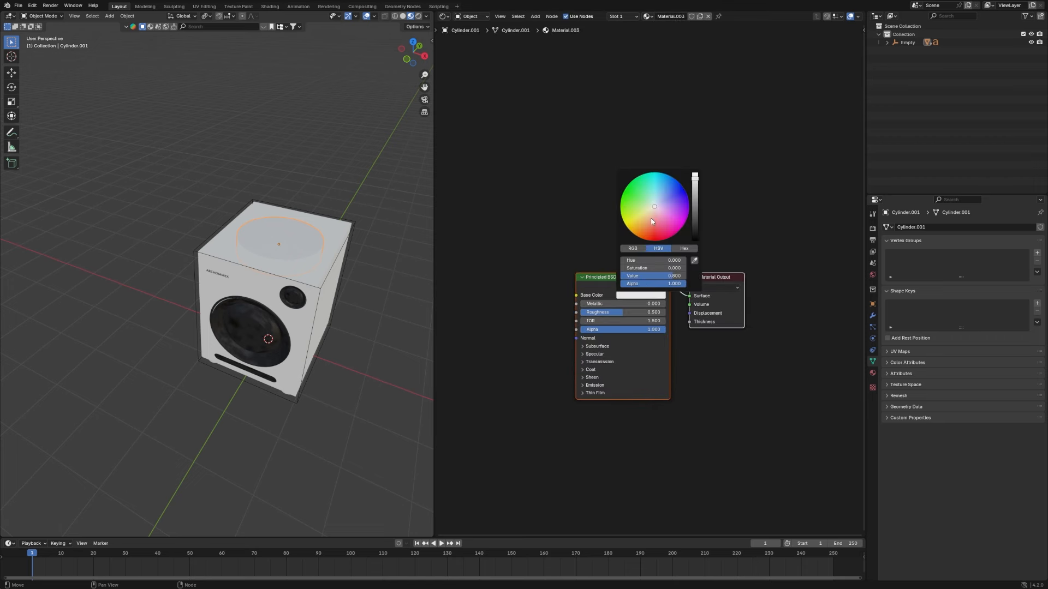
Step: Set the disc material's Base Color to orange-red with hex FF4000 and save the file
left_click_drag(652, 220, 648, 240)
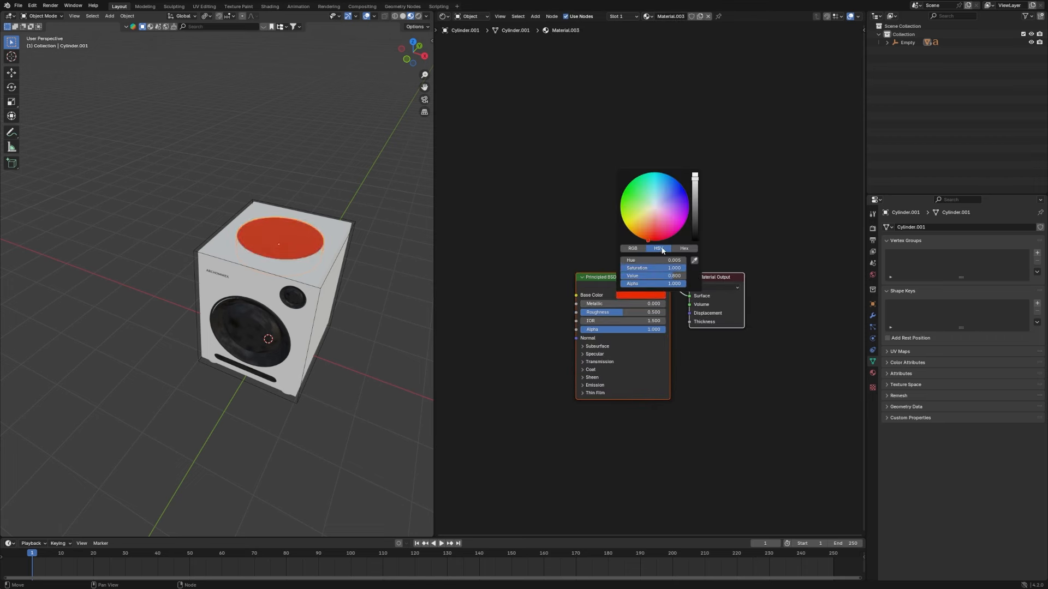
left_click(684, 248)
left_click(661, 260)
type("FFF")
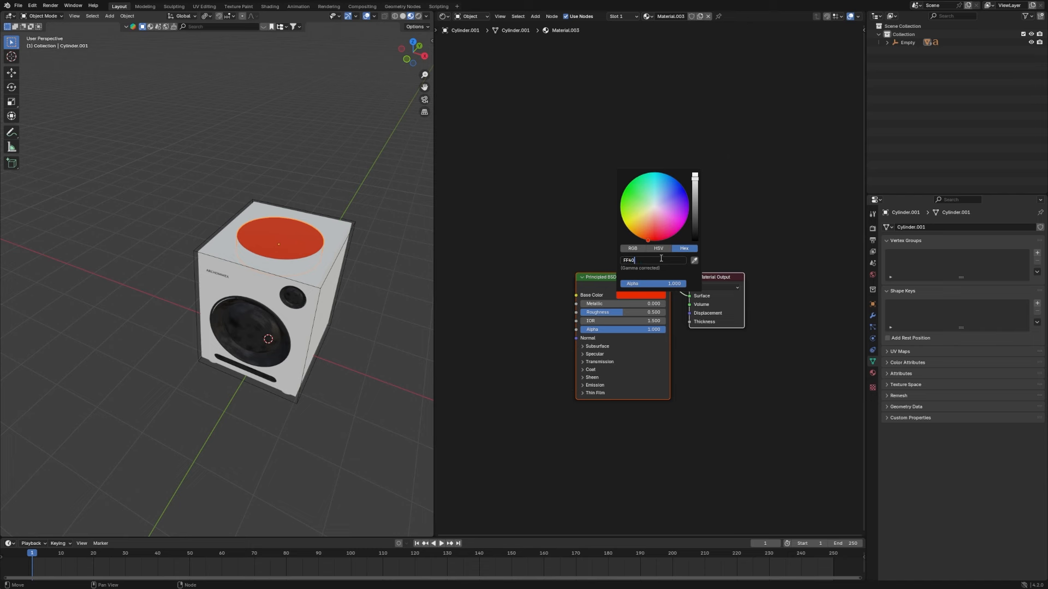
type("000")
key("Return")
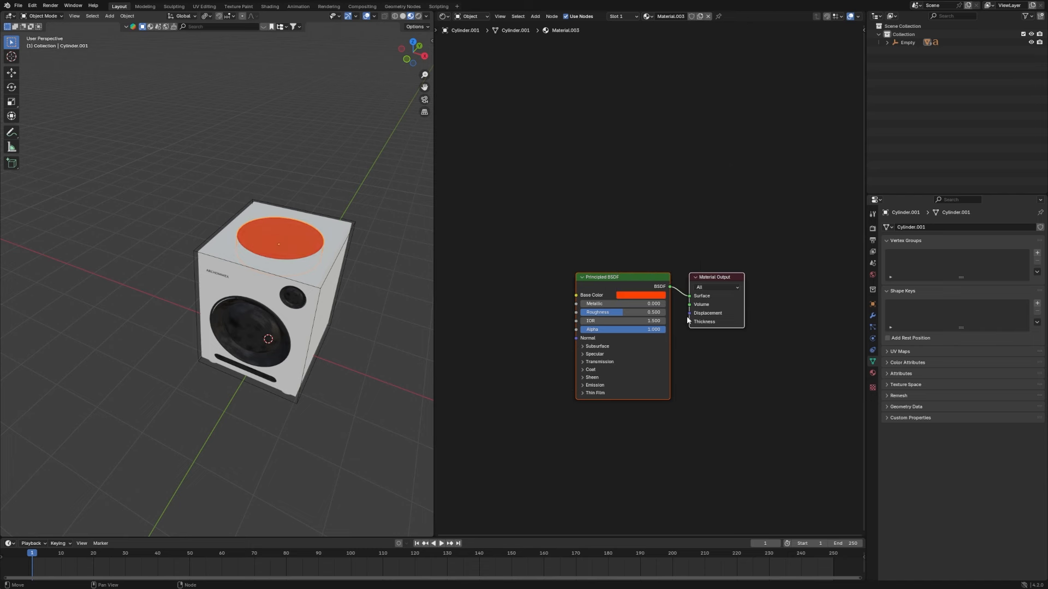
middle_click_drag(420, 299, 352, 313)
key("ctrl+s")
Step: Enter Edit Mode on the cabinet and box-select the faces of its slatted side from the right view
left_click(334, 356)
middle_click_drag(378, 408, 271, 330)
key("KP_Decimal")
scroll(370, 399, "down", 5)
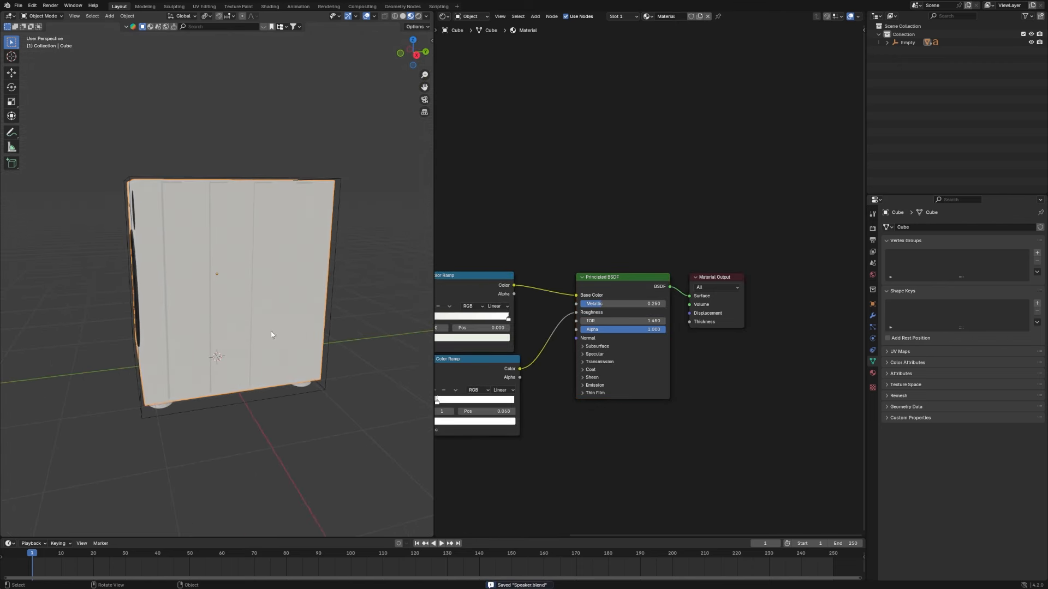
key("Tab")
key("grave")
left_click(316, 235)
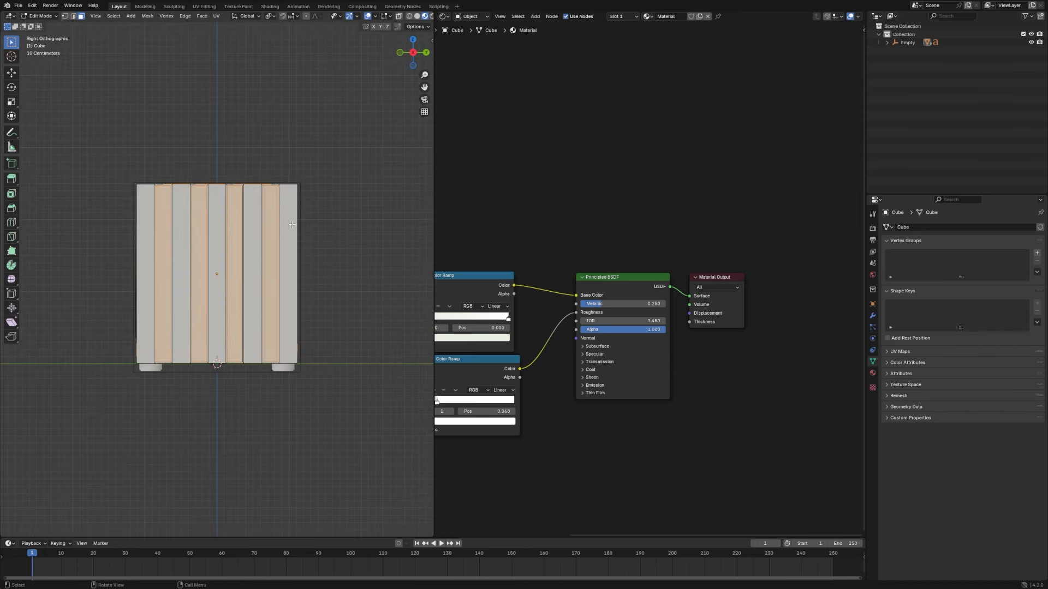
scroll(174, 137, "up", 1)
left_click_drag(95, 123, 313, 361)
middle_click_drag(313, 360, 317, 379)
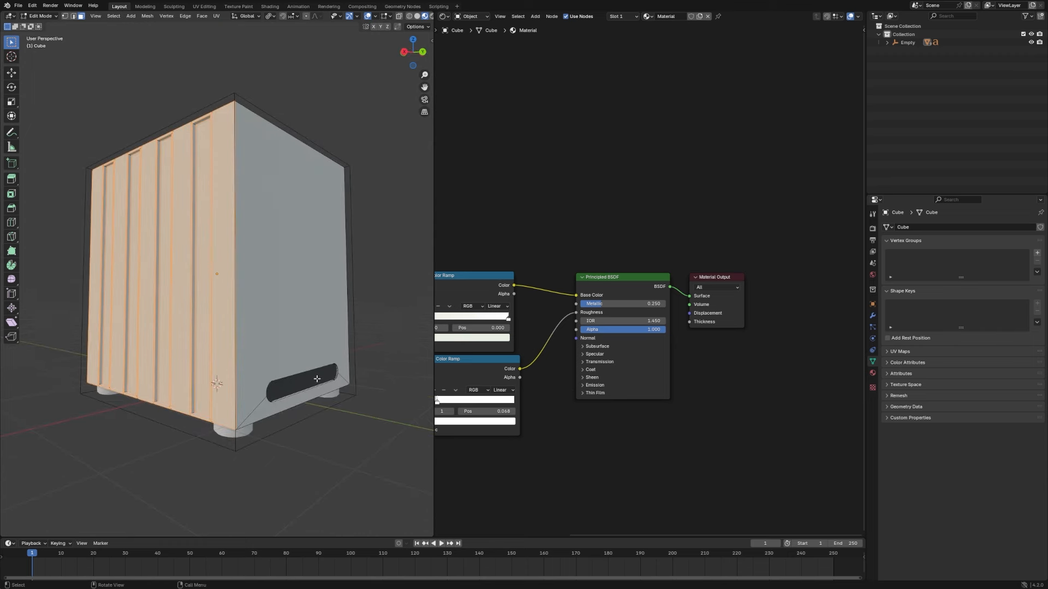
Step: Extend the face selection over the whole slatted side, including the walls and ends of the recessed grooves
middle_click_drag(238, 331, 251, 303)
left_click_drag(75, 214, 273, 327)
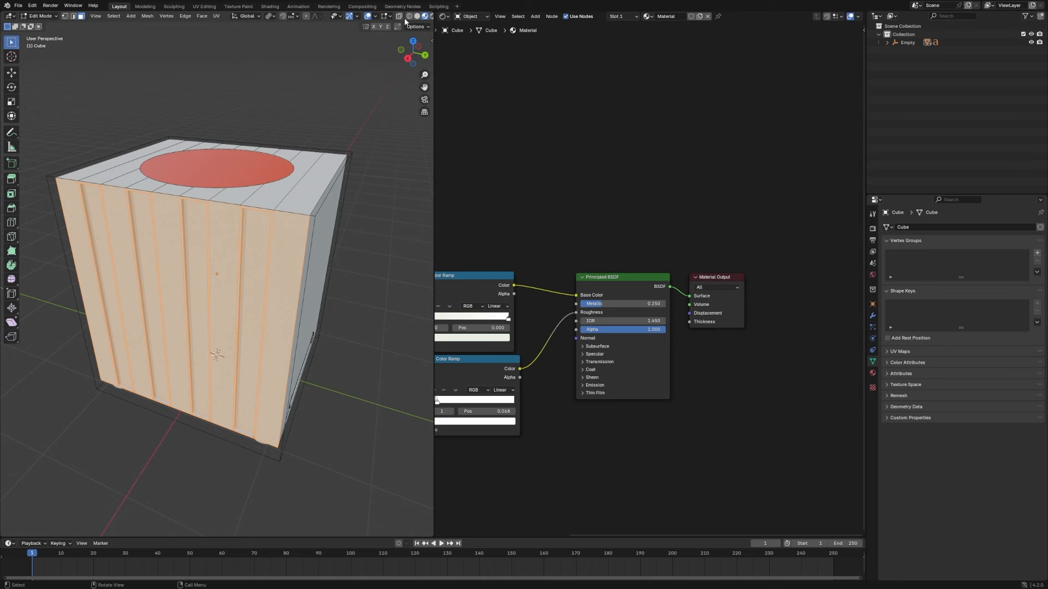
middle_click_drag(306, 163, 244, 178)
left_click_drag(244, 178, 375, 236, "shift")
middle_click_drag(375, 236, 143, 435)
left_click_drag(120, 435, 339, 491)
middle_click_drag(339, 491, 213, 273)
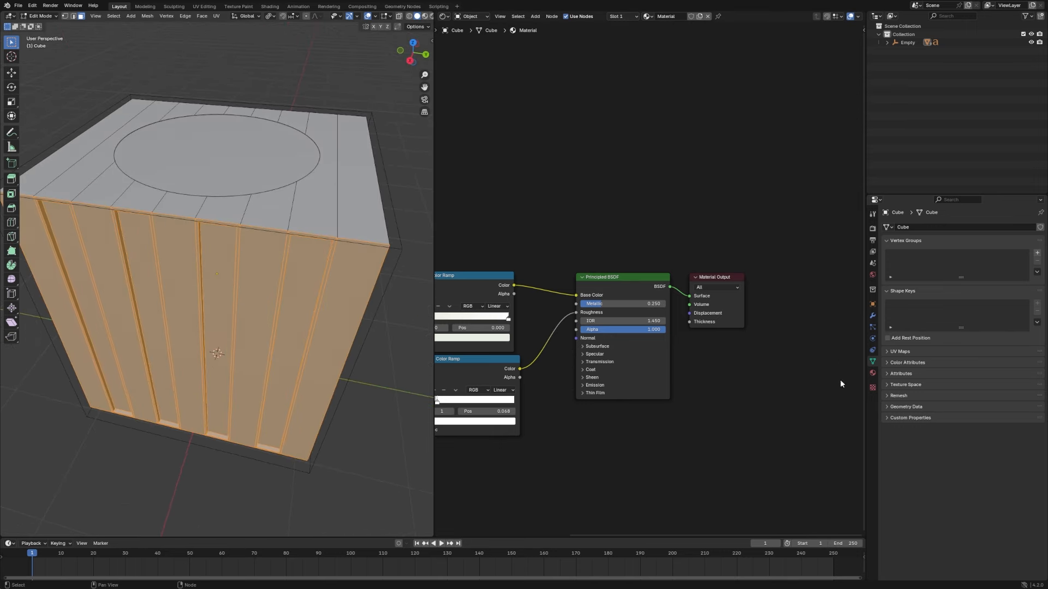
Step: Add a second material slot with Material.003 to the cabinet, assign it to the selected side faces, and display the object in Material Preview
left_click(872, 373)
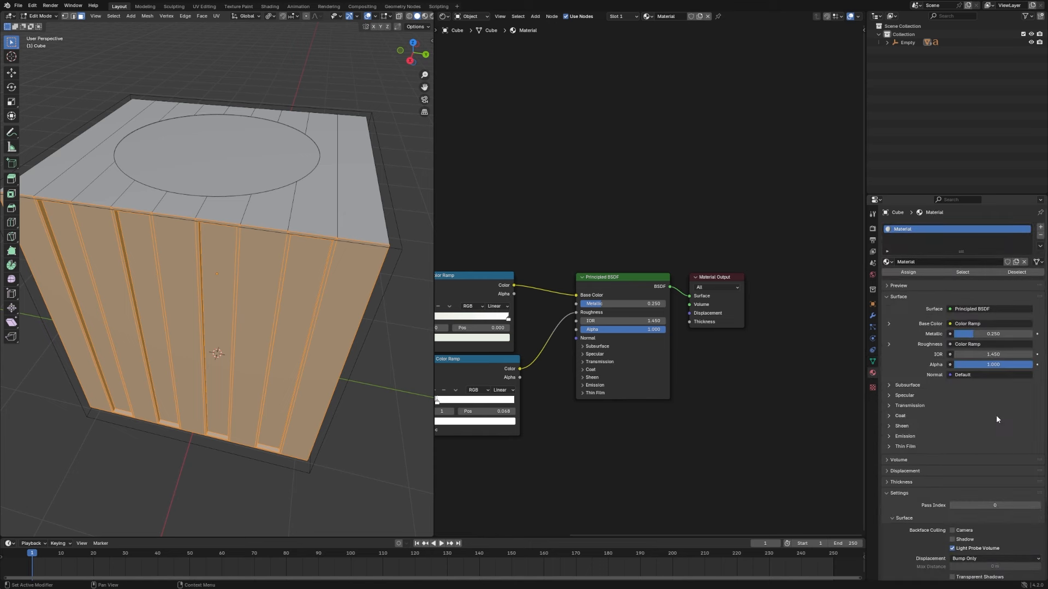
left_click(1040, 228)
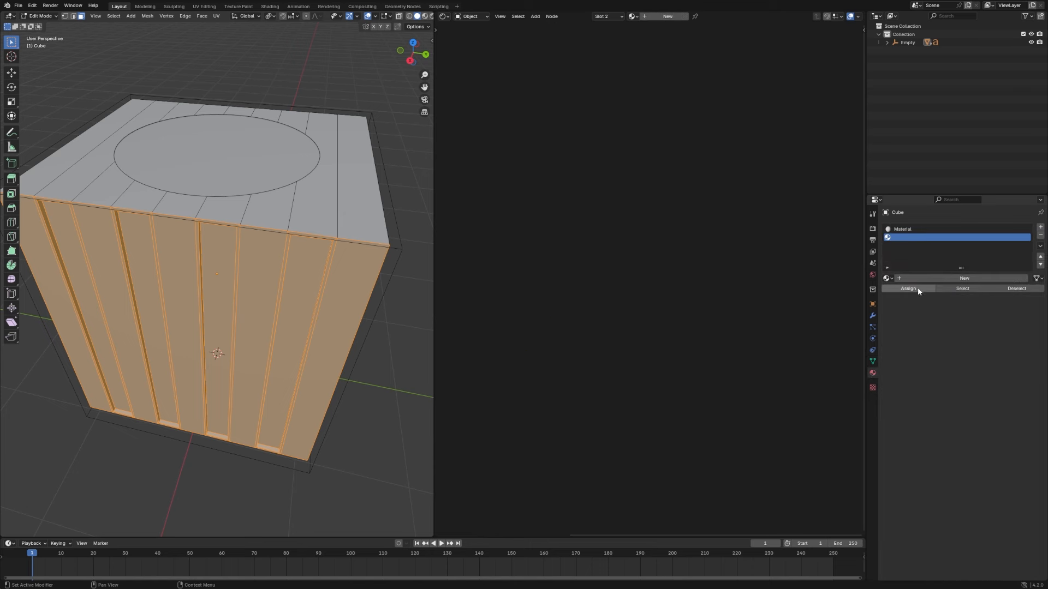
left_click(887, 278)
left_click(909, 314)
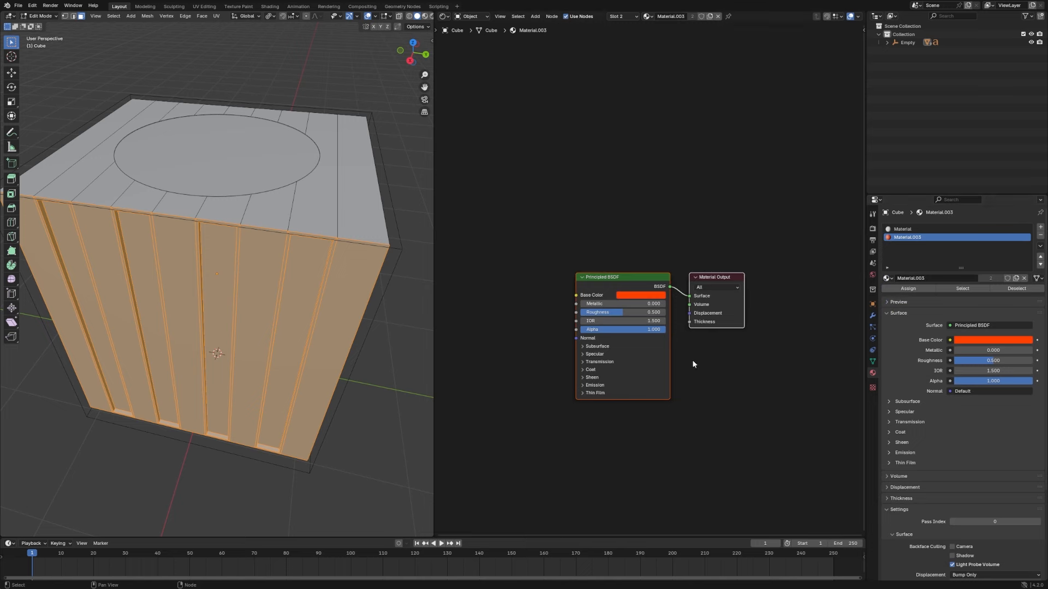
left_click(908, 288)
key("Tab")
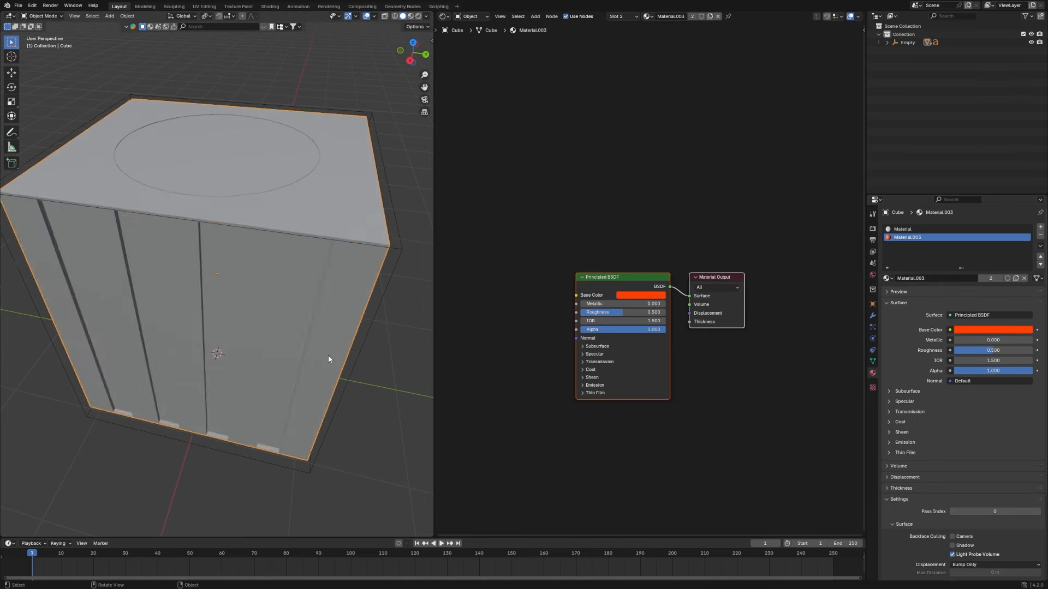
middle_click_drag(329, 355, 390, 332)
left_click(410, 16)
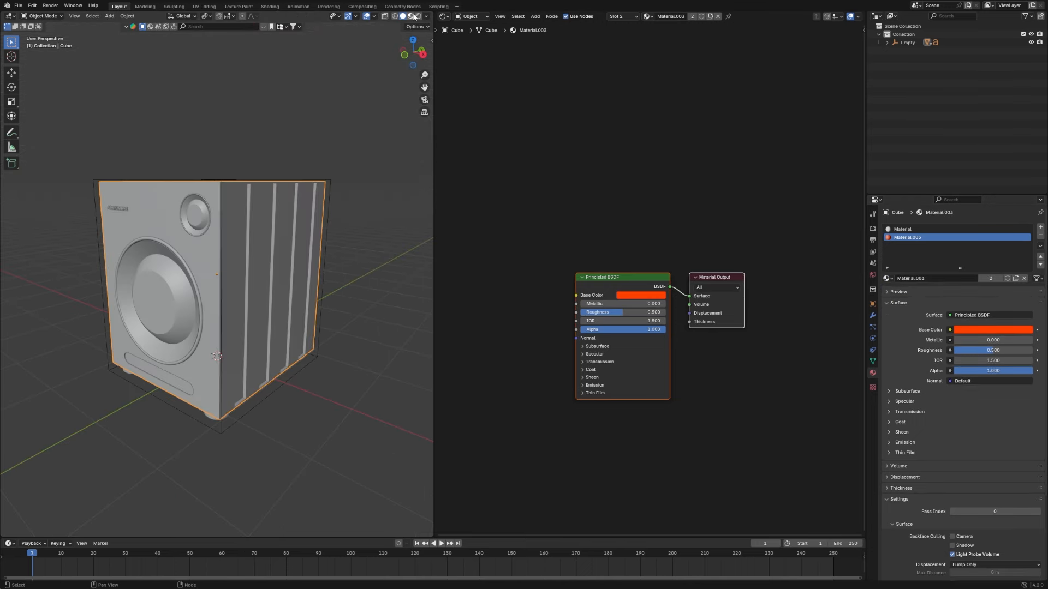
Step: Create a new material for the speaker's feet
mouse_move(394, 189)
middle_mouse_down()
mouse_move(388, 208)
mouse_move(317, 206)
mouse_move(328, 199)
mouse_move(186, 297)
mouse_move(315, 289)
mouse_move(215, 402)
middle_mouse_up()
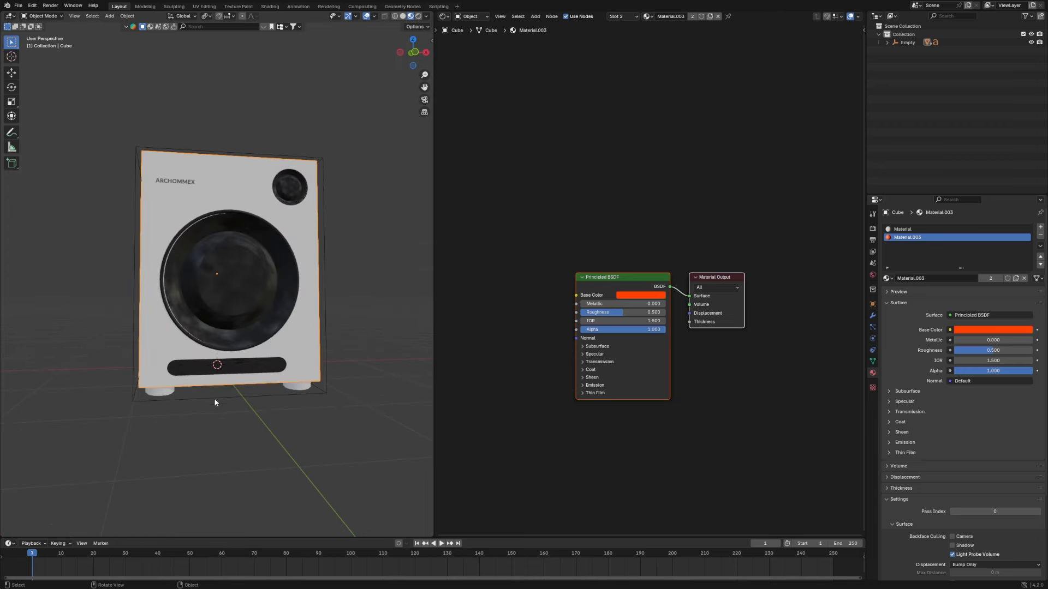
left_click(169, 393)
key("grave")
left_click(186, 382)
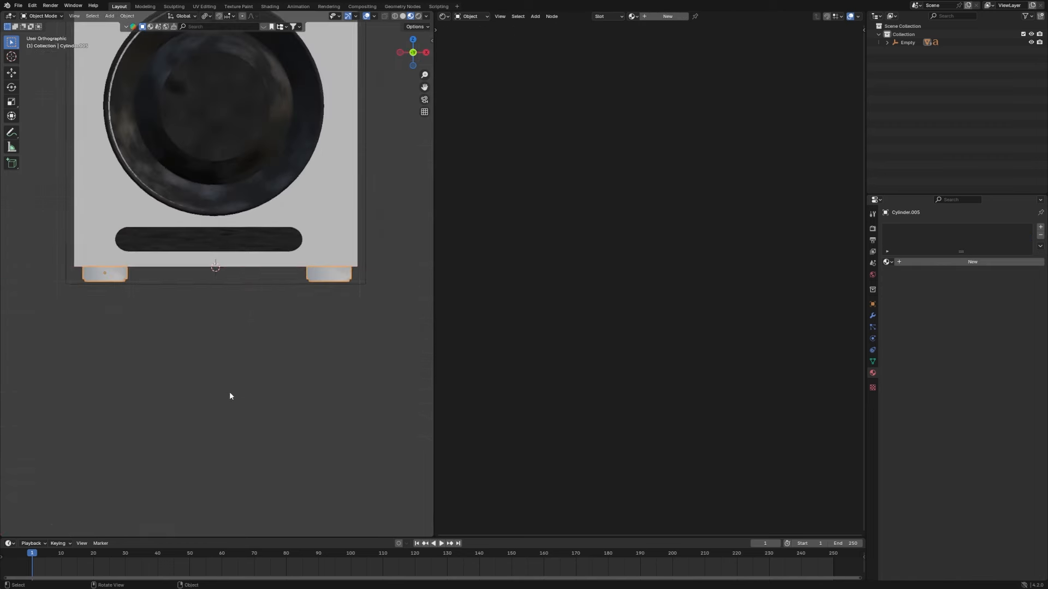
scroll(321, 336, "up", 1)
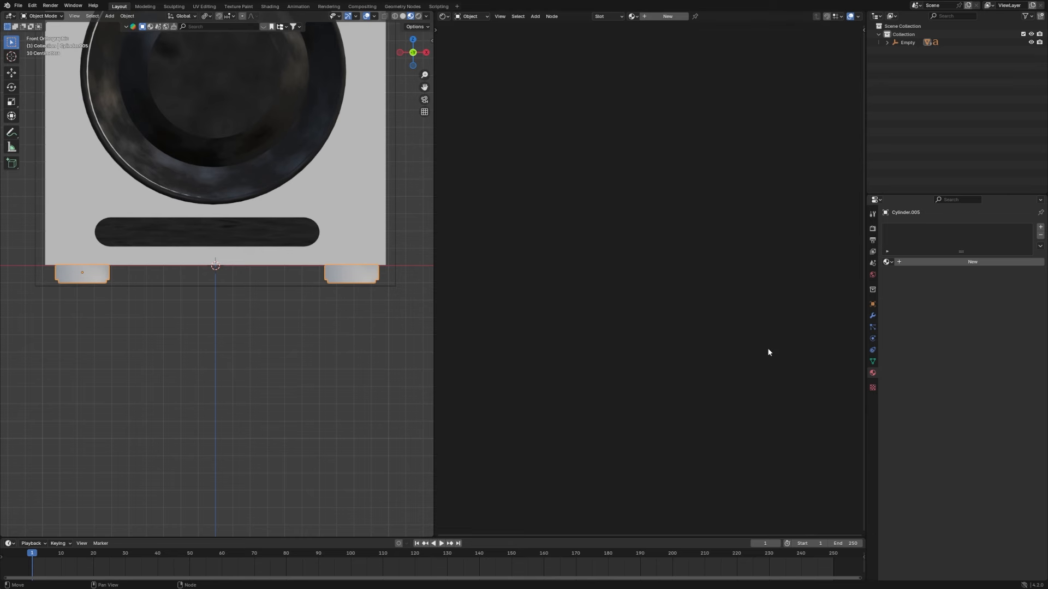
left_click(650, 17)
Step: Set the feet material's Metallic to 0.291 and Roughness to 0.323, and adjust its Base Color to a light grey
scroll(663, 293, "up", 1)
left_click_drag(623, 307, 598, 319)
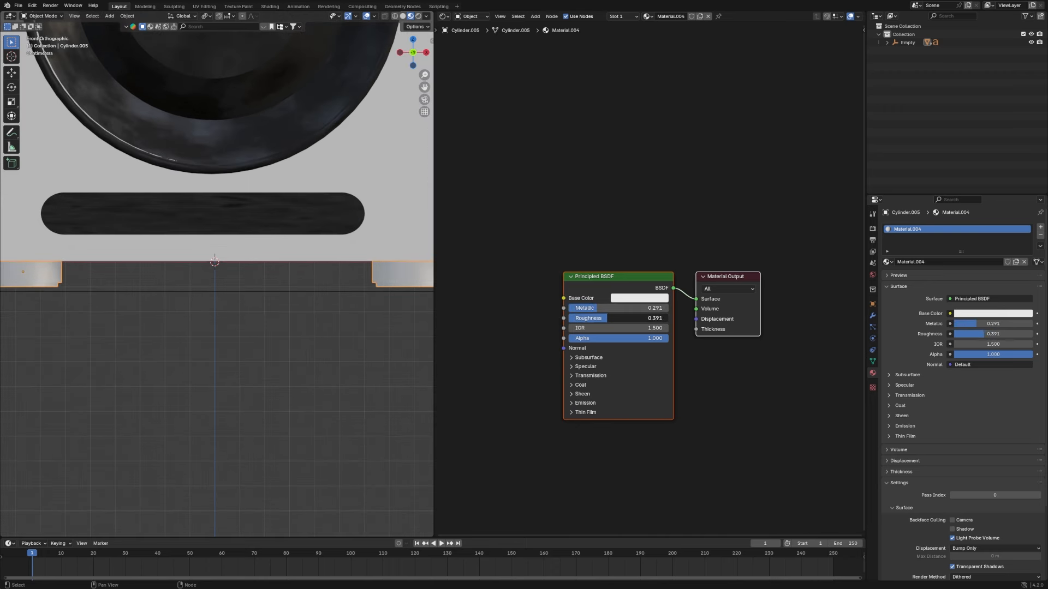
left_click(639, 298)
left_click_drag(704, 181, 703, 165)
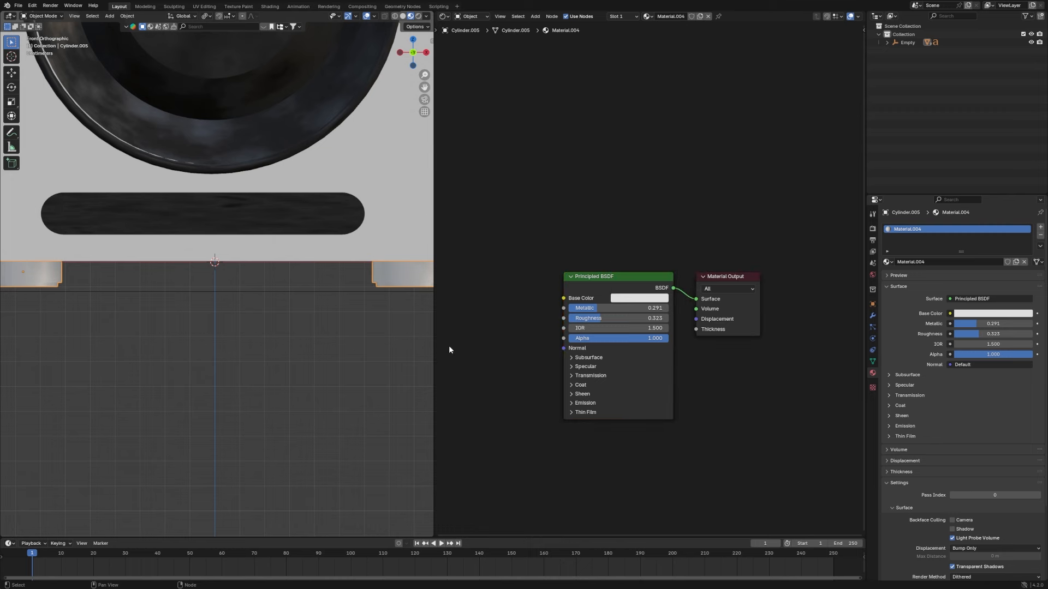
Step: Enter Edit Mode on the feet and select the face loop around the narrower lower rim
key("Tab")
scroll(109, 308, "down", 4)
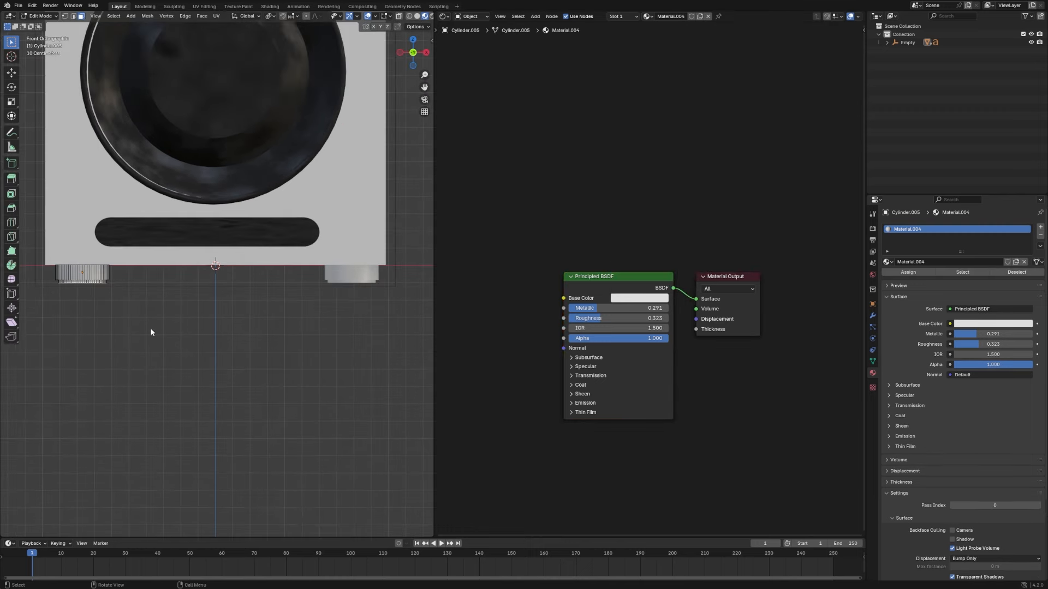
key("KP_Decimal")
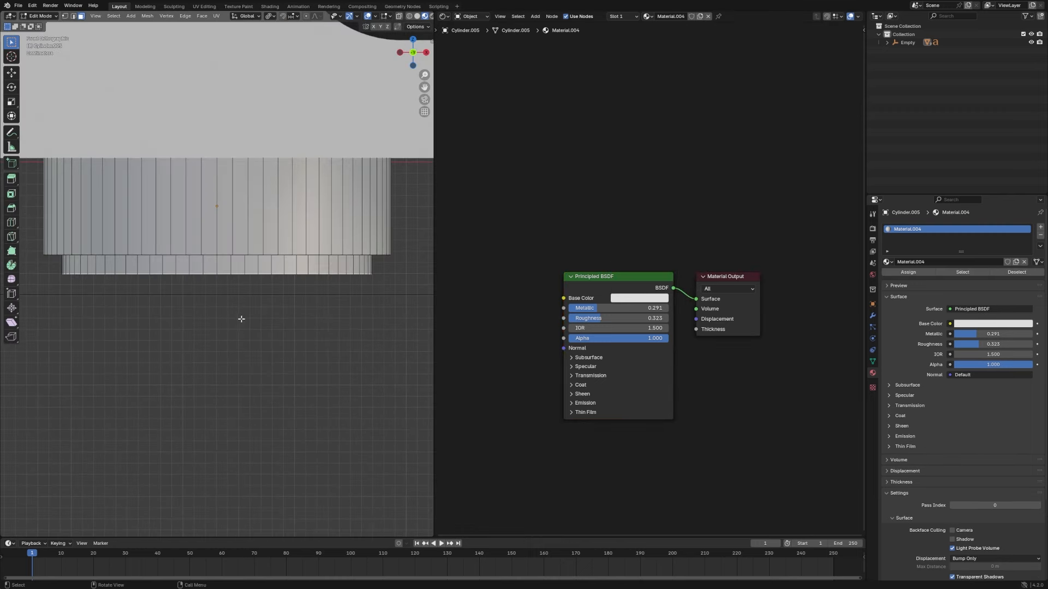
left_click(273, 270, "alt")
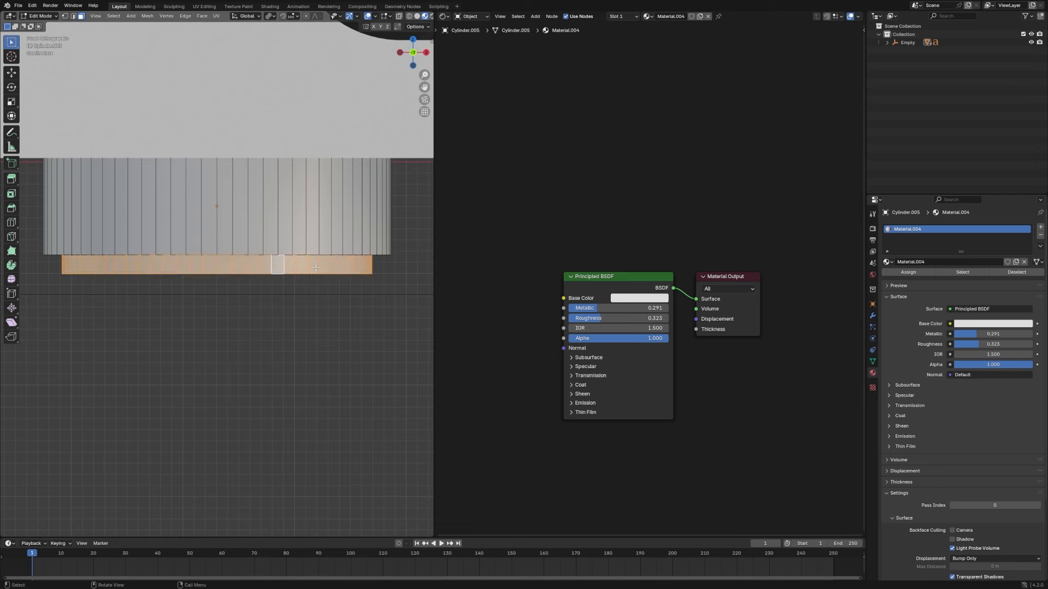
Step: Add a second material slot with Material.001 to the feet, assign it to the selected rim faces, and return to Object Mode
left_click(1040, 227)
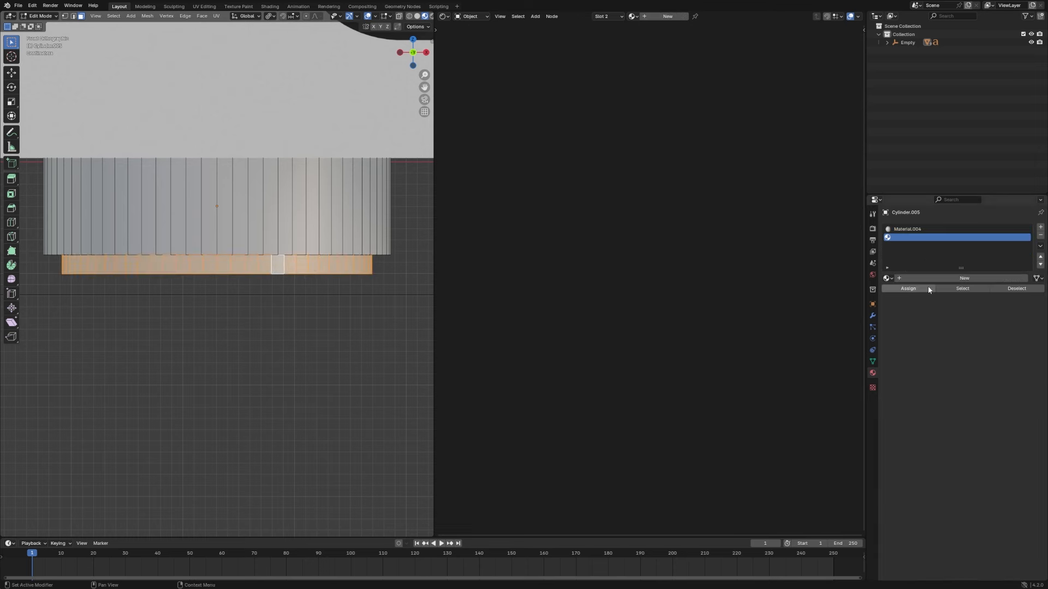
left_click(898, 288)
left_click(887, 279)
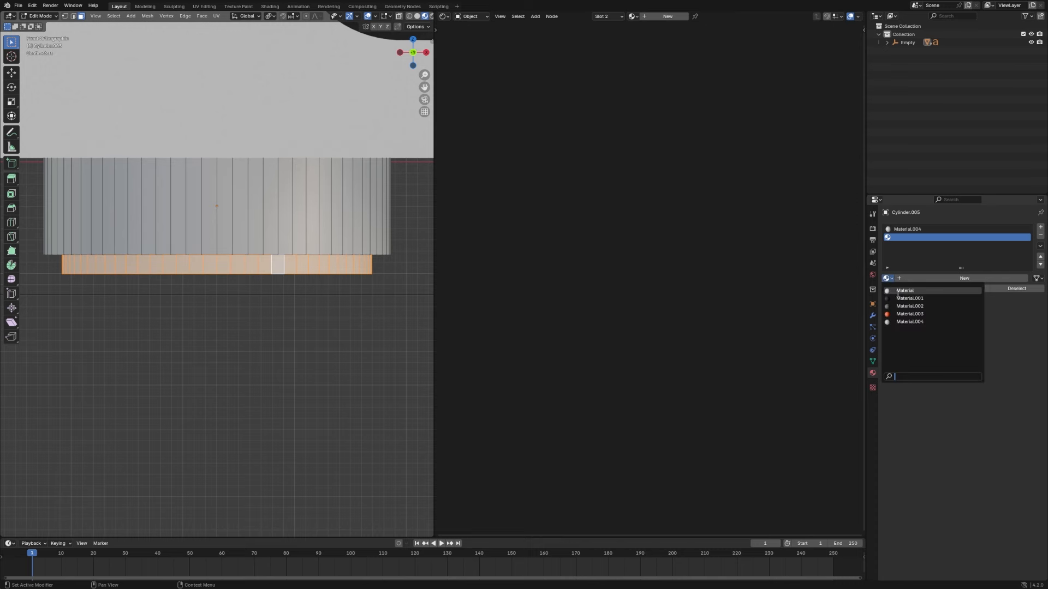
left_click(902, 299)
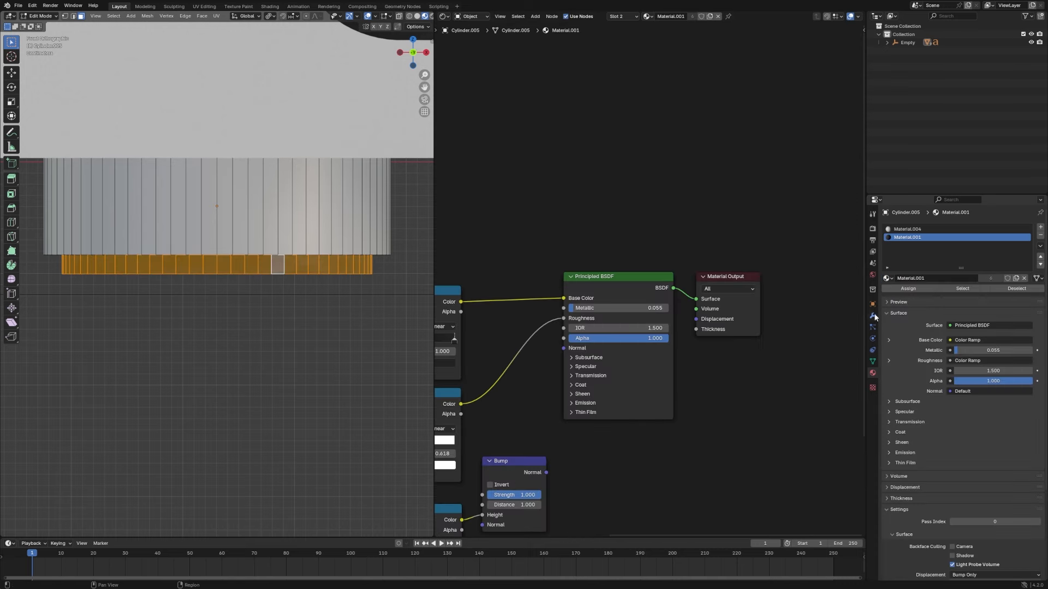
key("Tab")
scroll(338, 387, "down", 5)
scroll(355, 342, "down", 4)
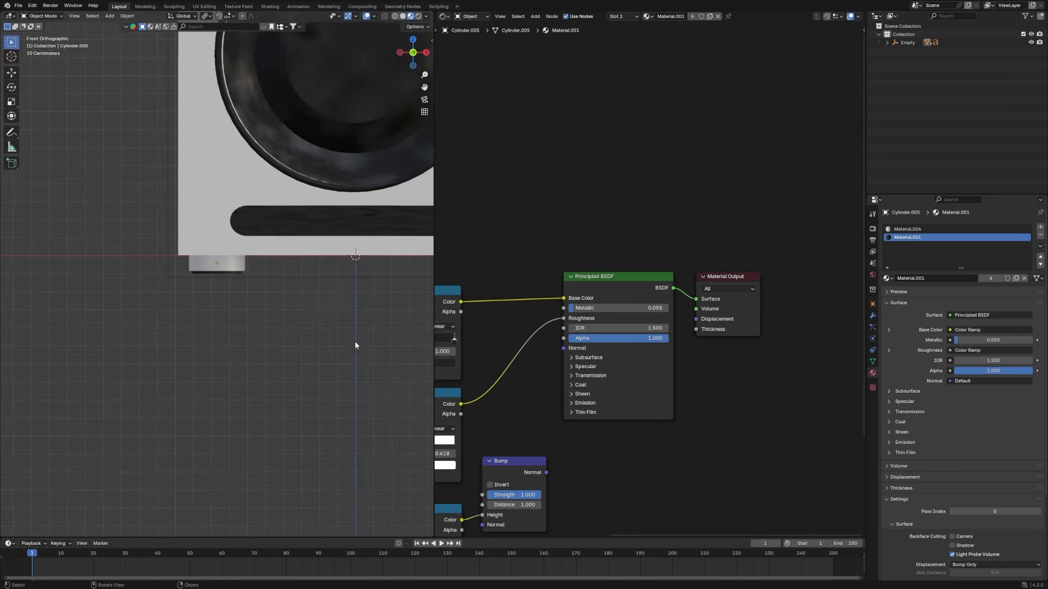
Step: Select the speaker cabinet and add a Bevel modifier to it
scroll(362, 336, "down", 2)
mouse_move(365, 339)
middle_mouse_down()
mouse_move(330, 333)
mouse_move(290, 358)
mouse_move(310, 357)
mouse_move(271, 361)
middle_mouse_up()
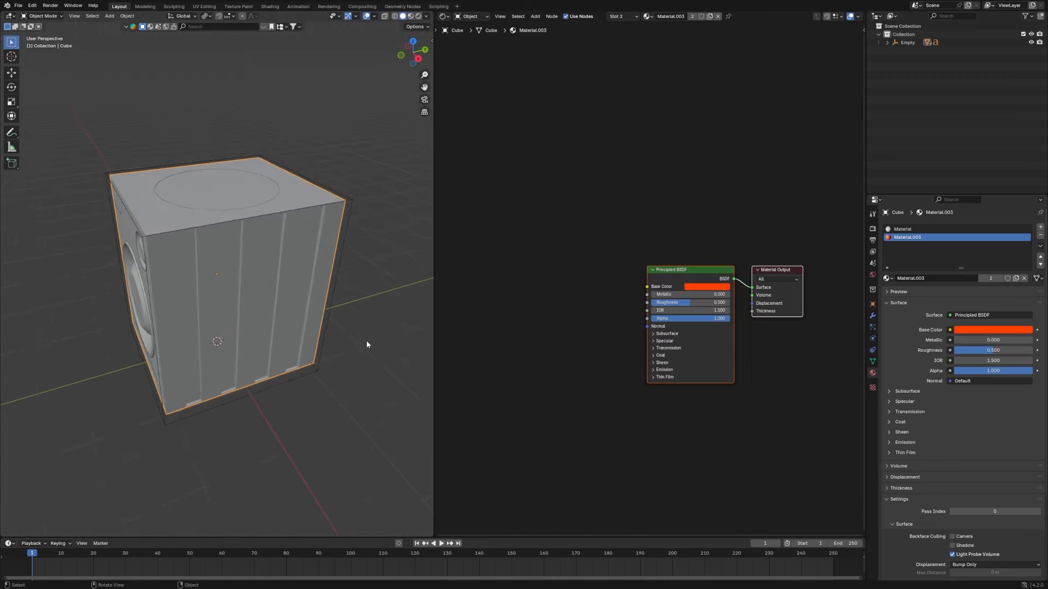
middle_click_drag(365, 340, 335, 326)
scroll(335, 325, "up", 2)
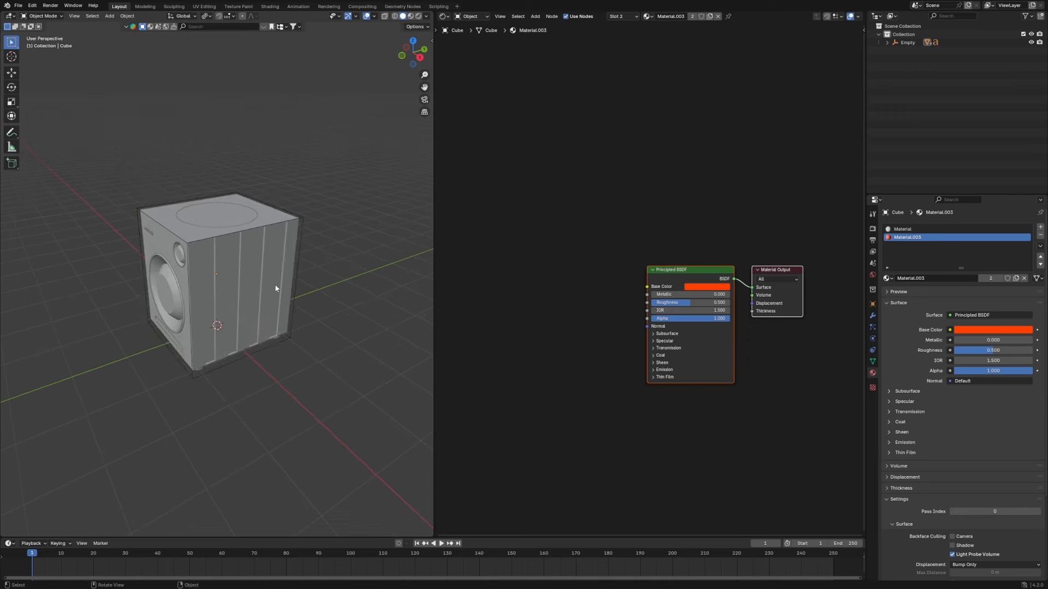
left_click(872, 315)
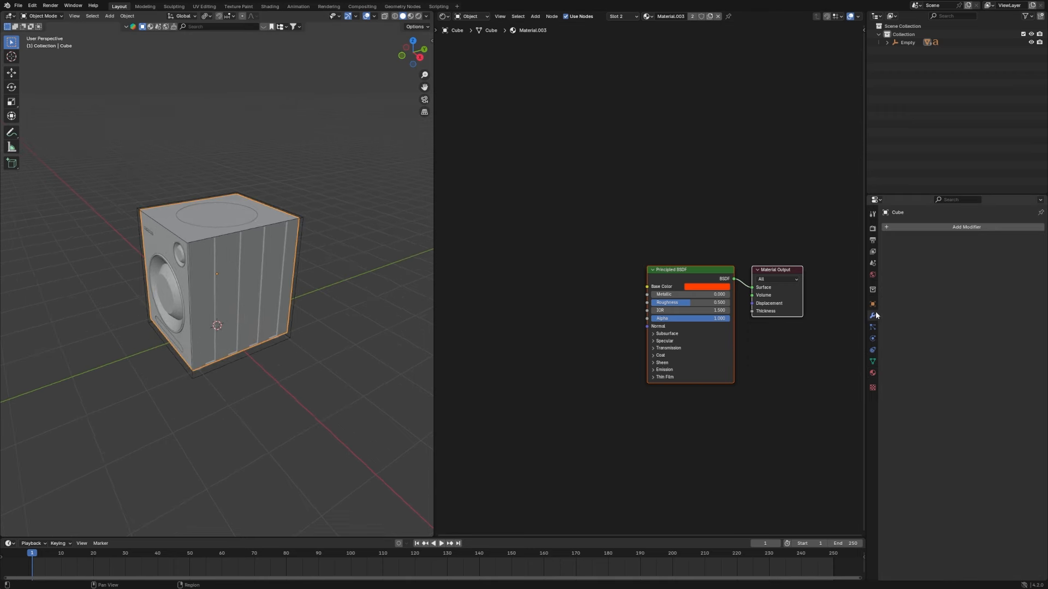
left_click(951, 228)
left_click(951, 229)
type("BEVE")
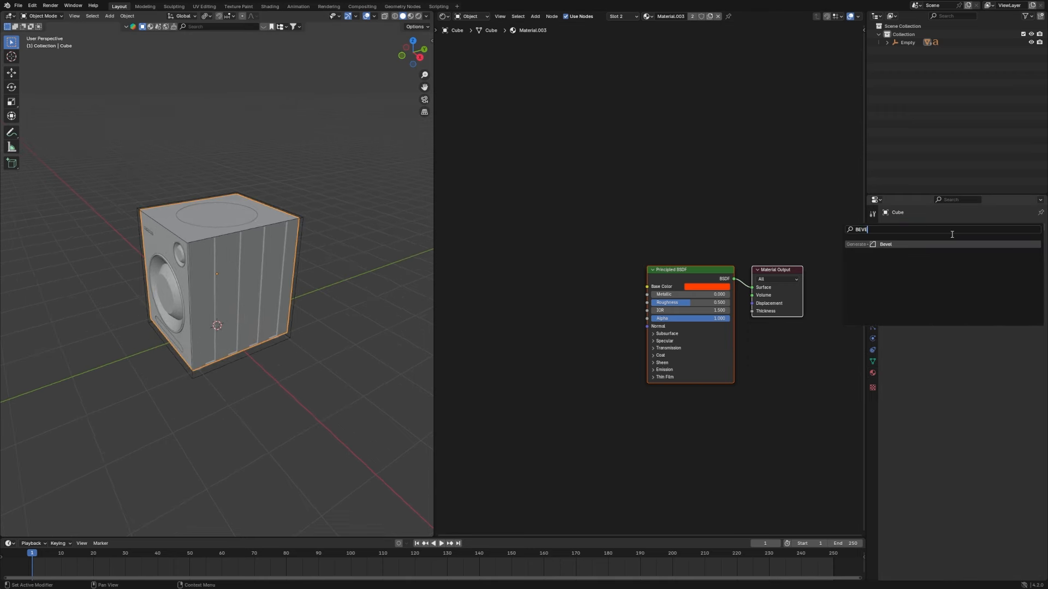
key("Return")
Step: Set the cabinet's Bevel modifier to 20 segments and an amount of 0.01 m
scroll(303, 315, "up", 4)
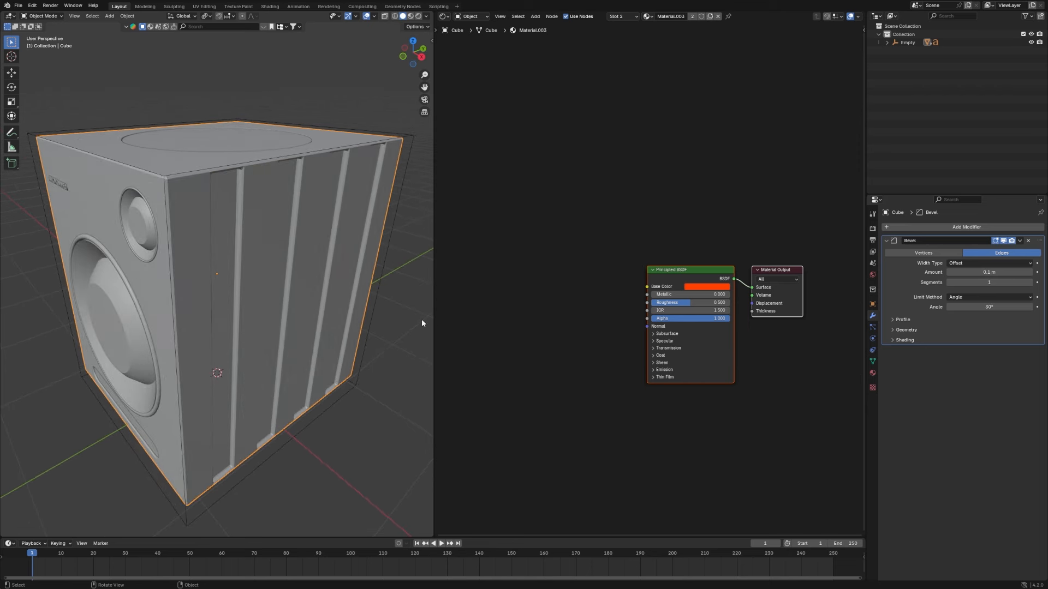
left_click(997, 282)
type("2")
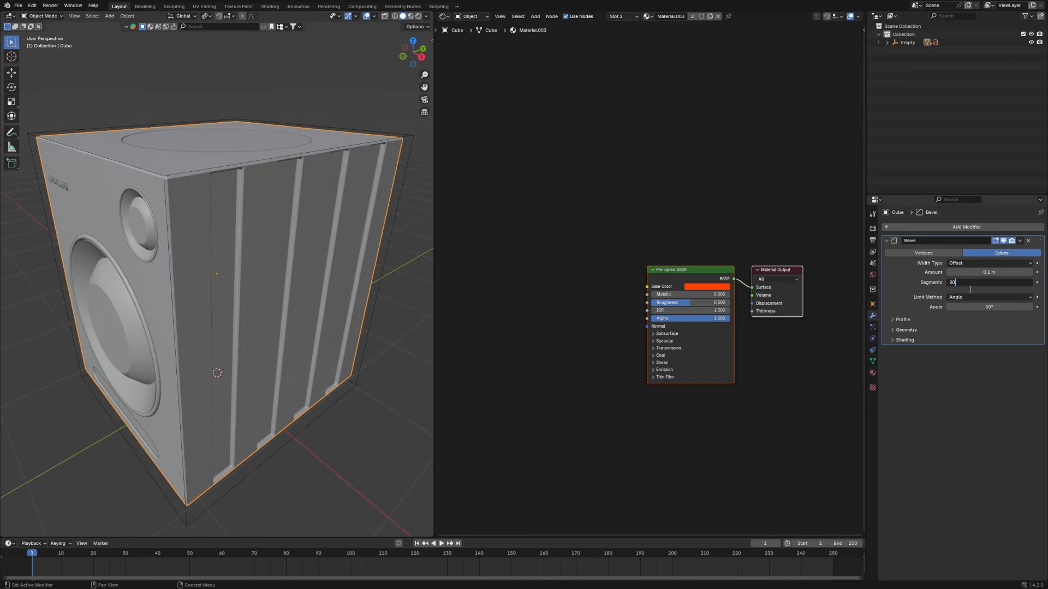
type("0")
key("Return")
left_click(988, 272)
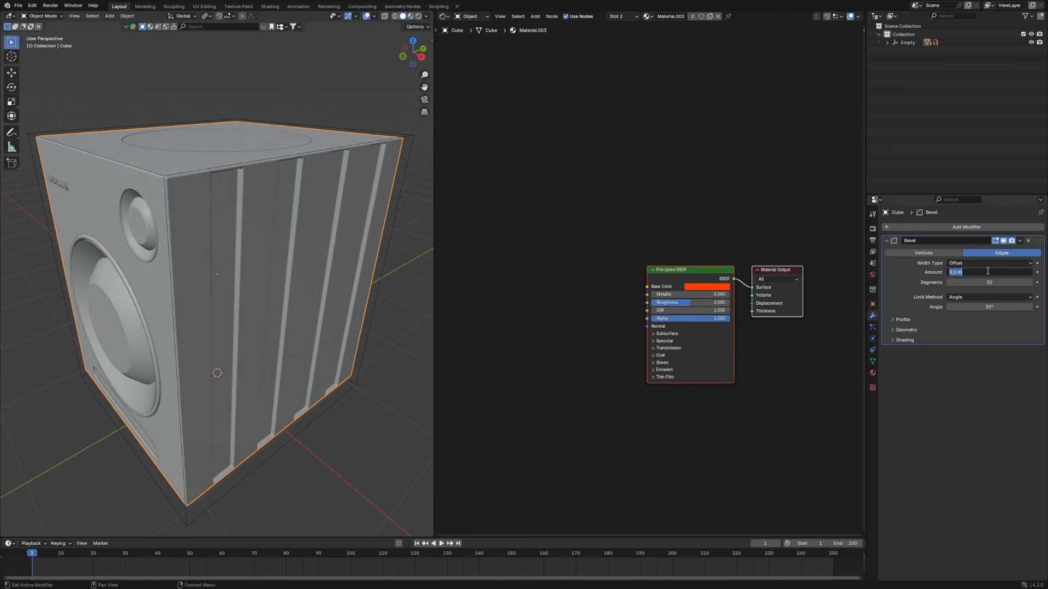
type("0.01")
key("Return")
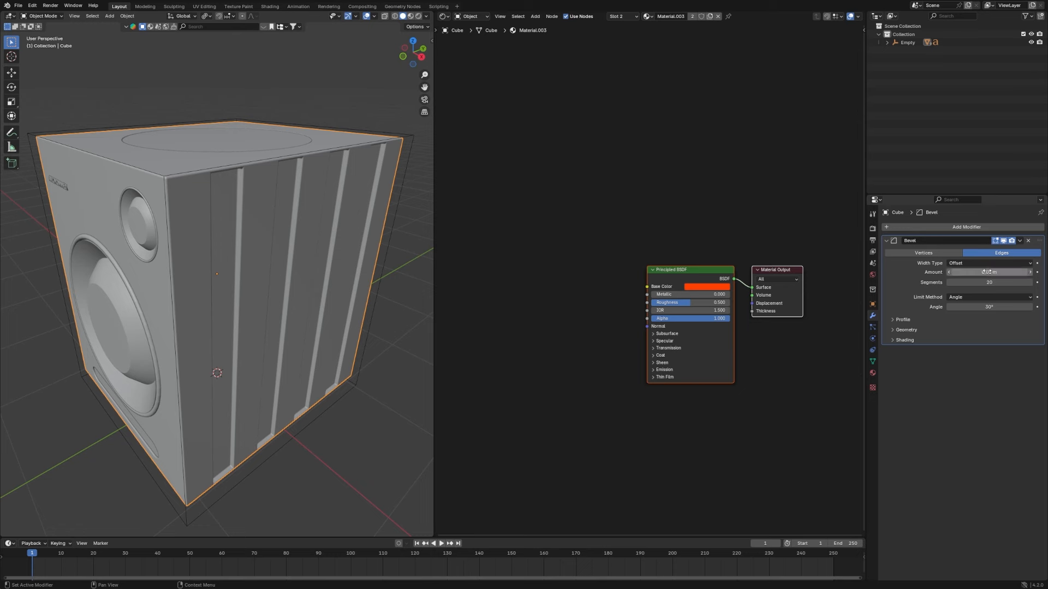
Step: Add a Bevel modifier to the small upper driver with an amount of 0.01 m and 20 segments
left_click(139, 232)
middle_click_drag(171, 231, 305, 235)
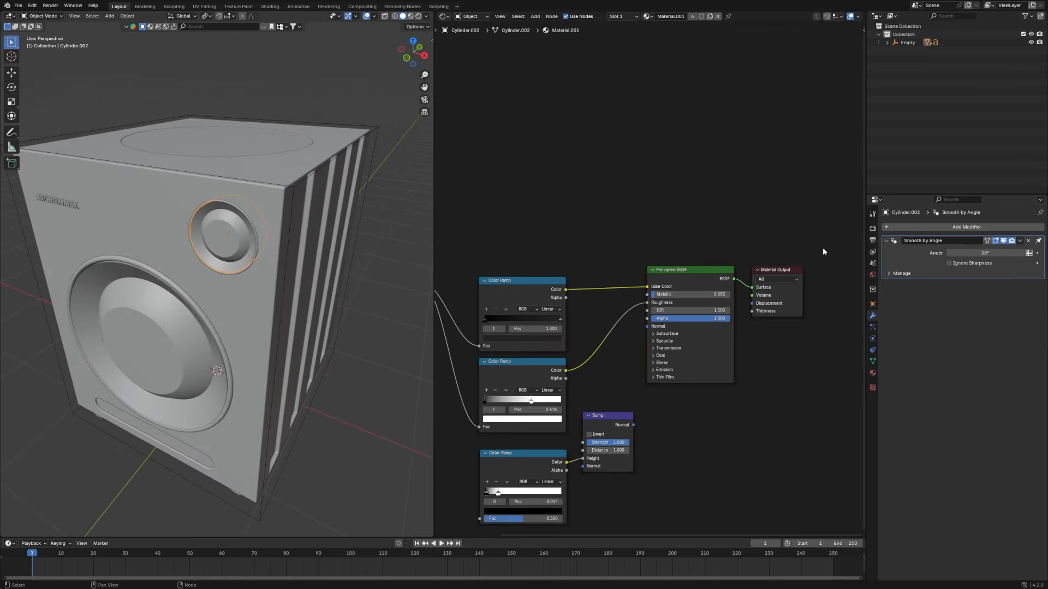
left_click(939, 227)
left_click(939, 227)
type("bev")
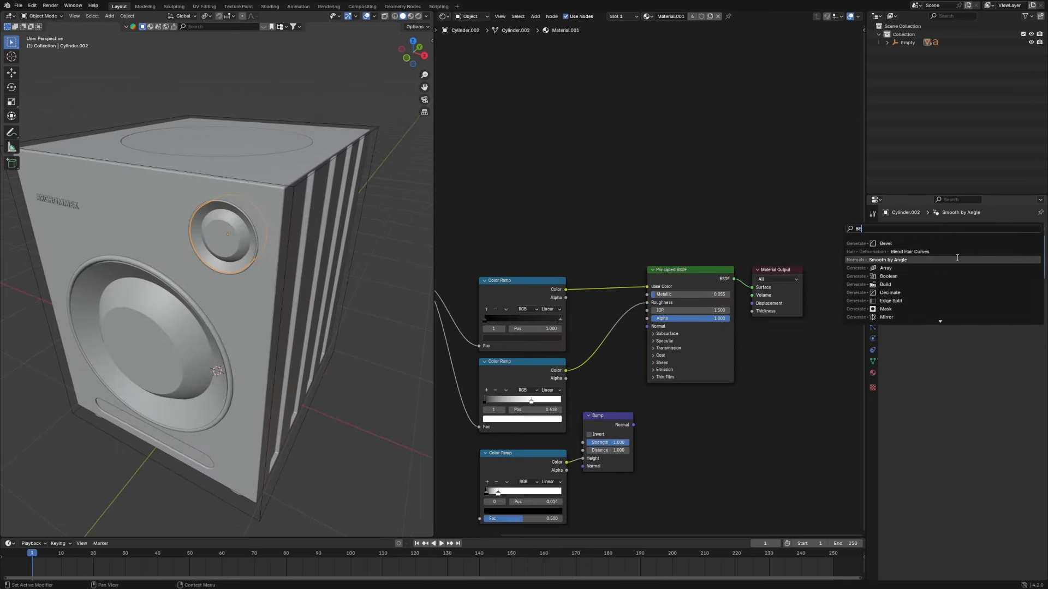
key("Return")
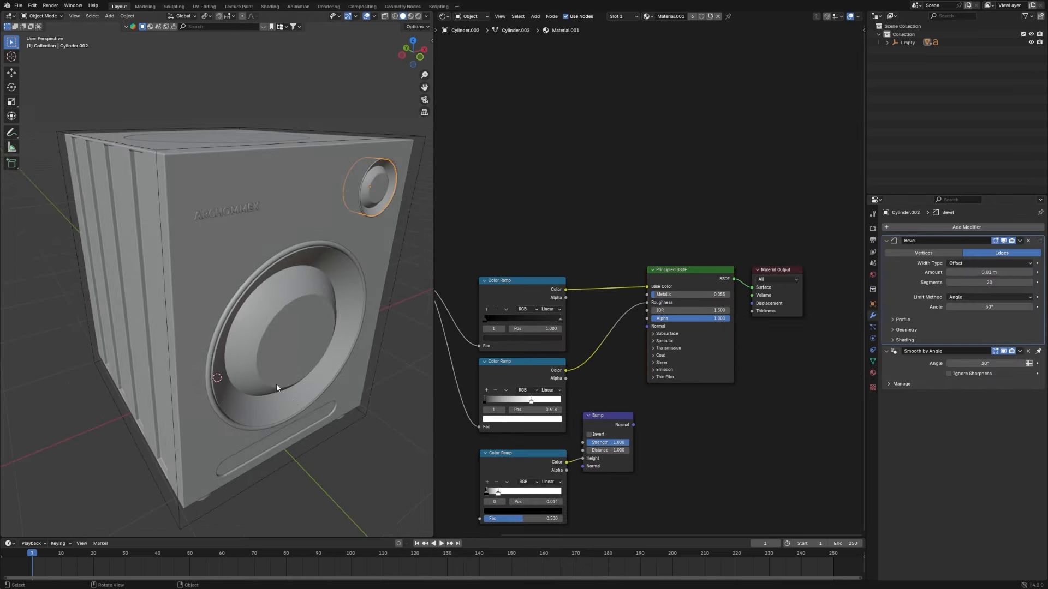
scroll(293, 393, "down", 6)
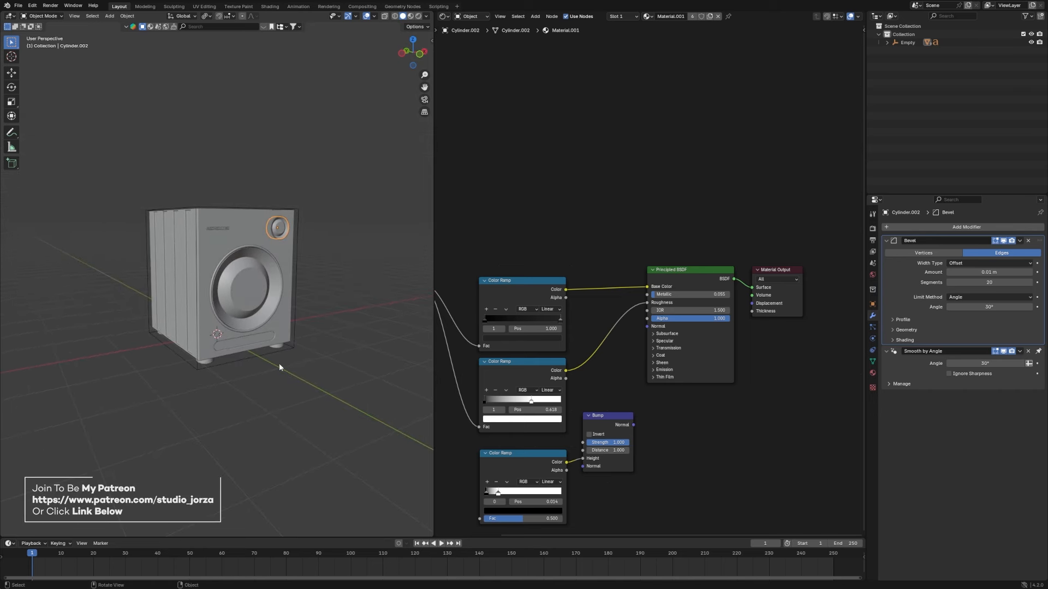
scroll(546, 349, "down", 3)
middle_click_drag(546, 352, 609, 323)
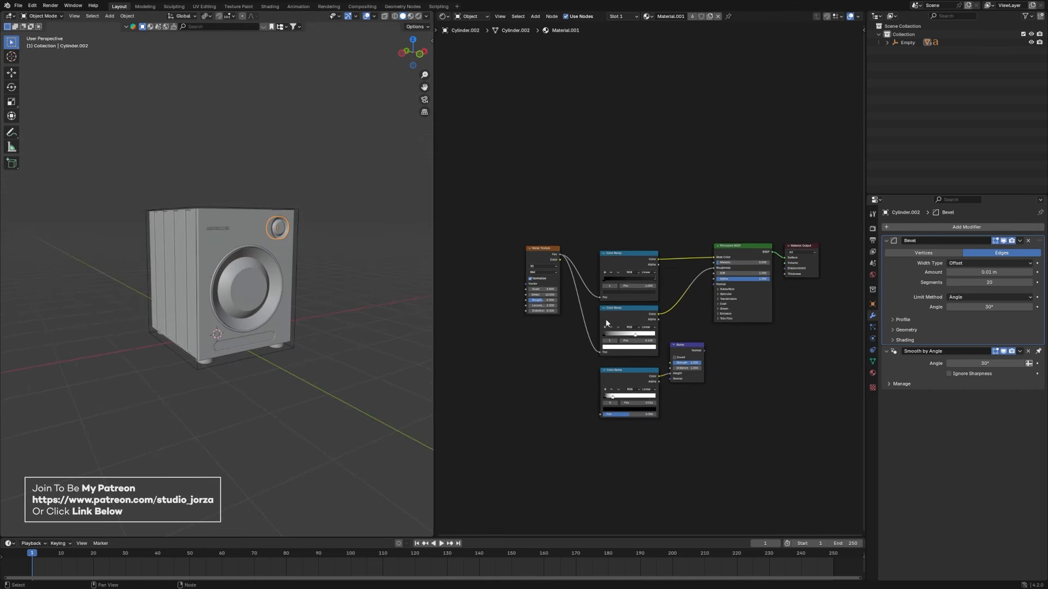